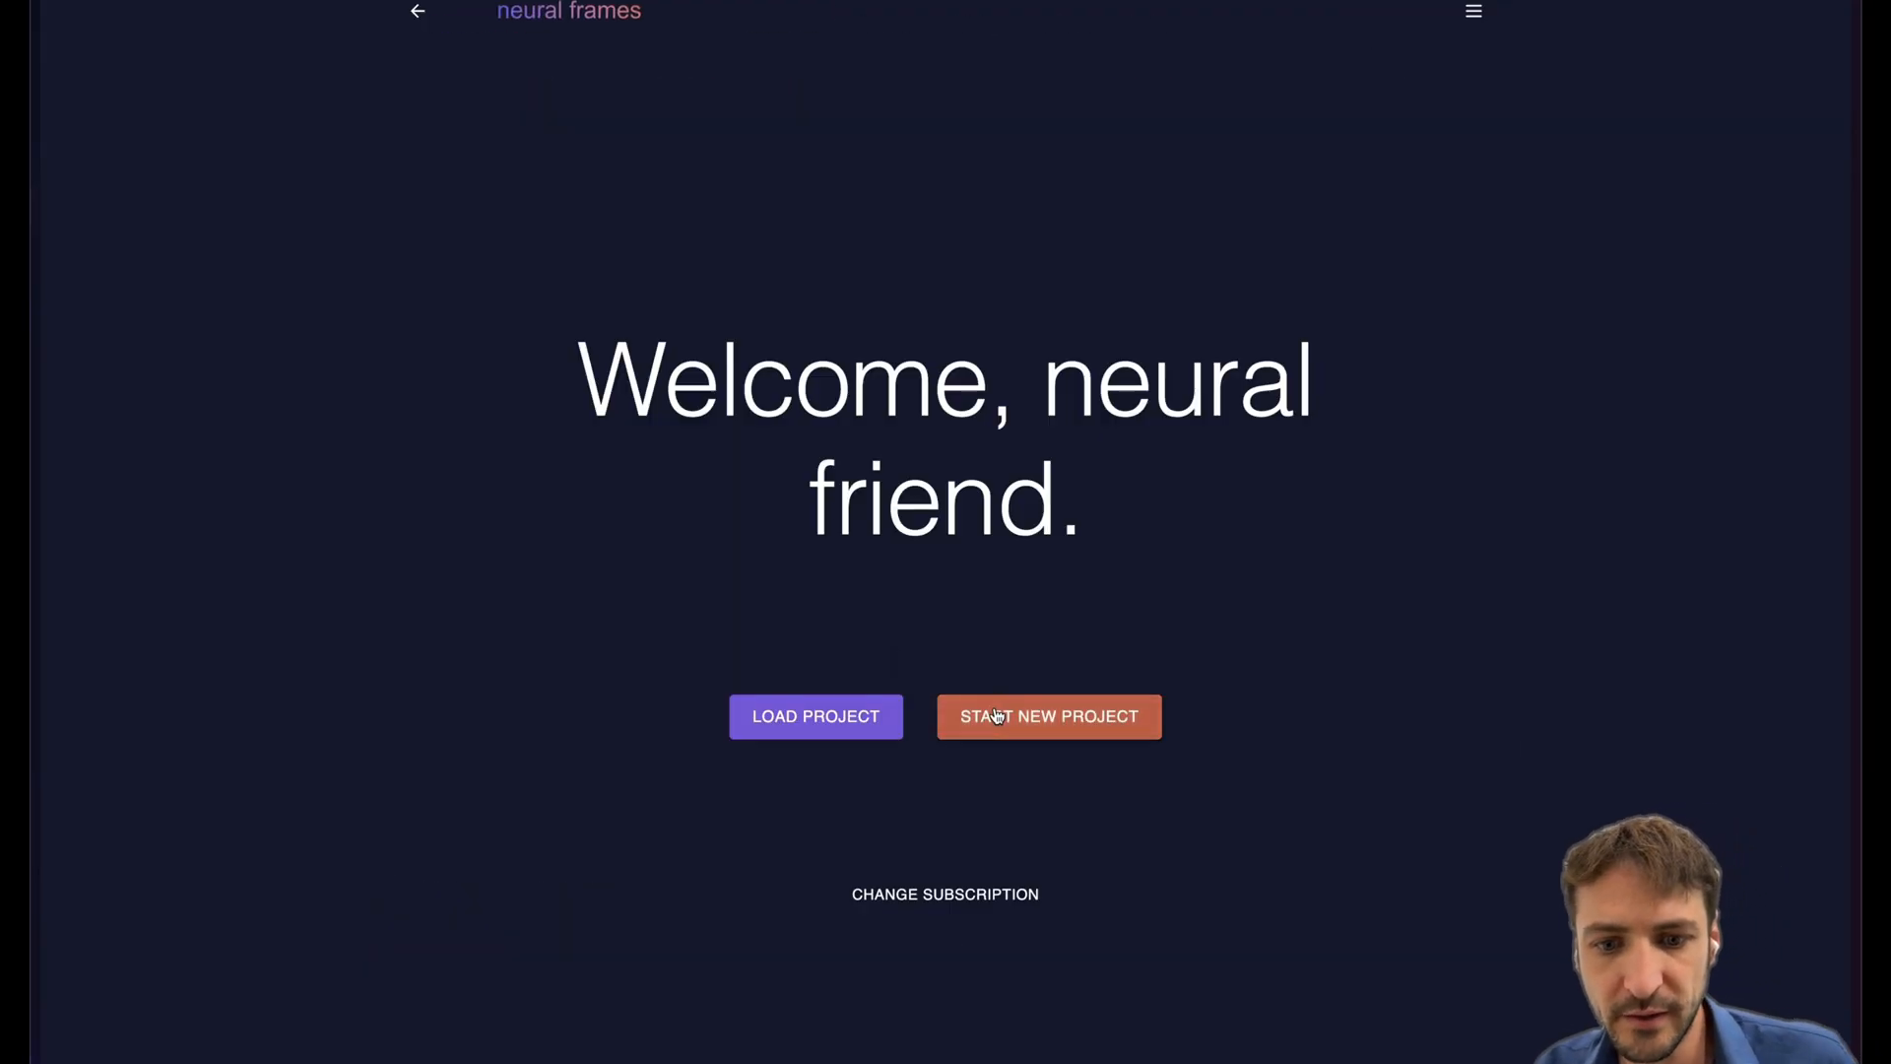
Start a brand new Neural Frames project.
{"action": "left_click", "coordinate": [999, 719]}
{"action": "scroll", "coordinate": [995, 722], "scroll_direction": "down", "scroll_amount": 1}
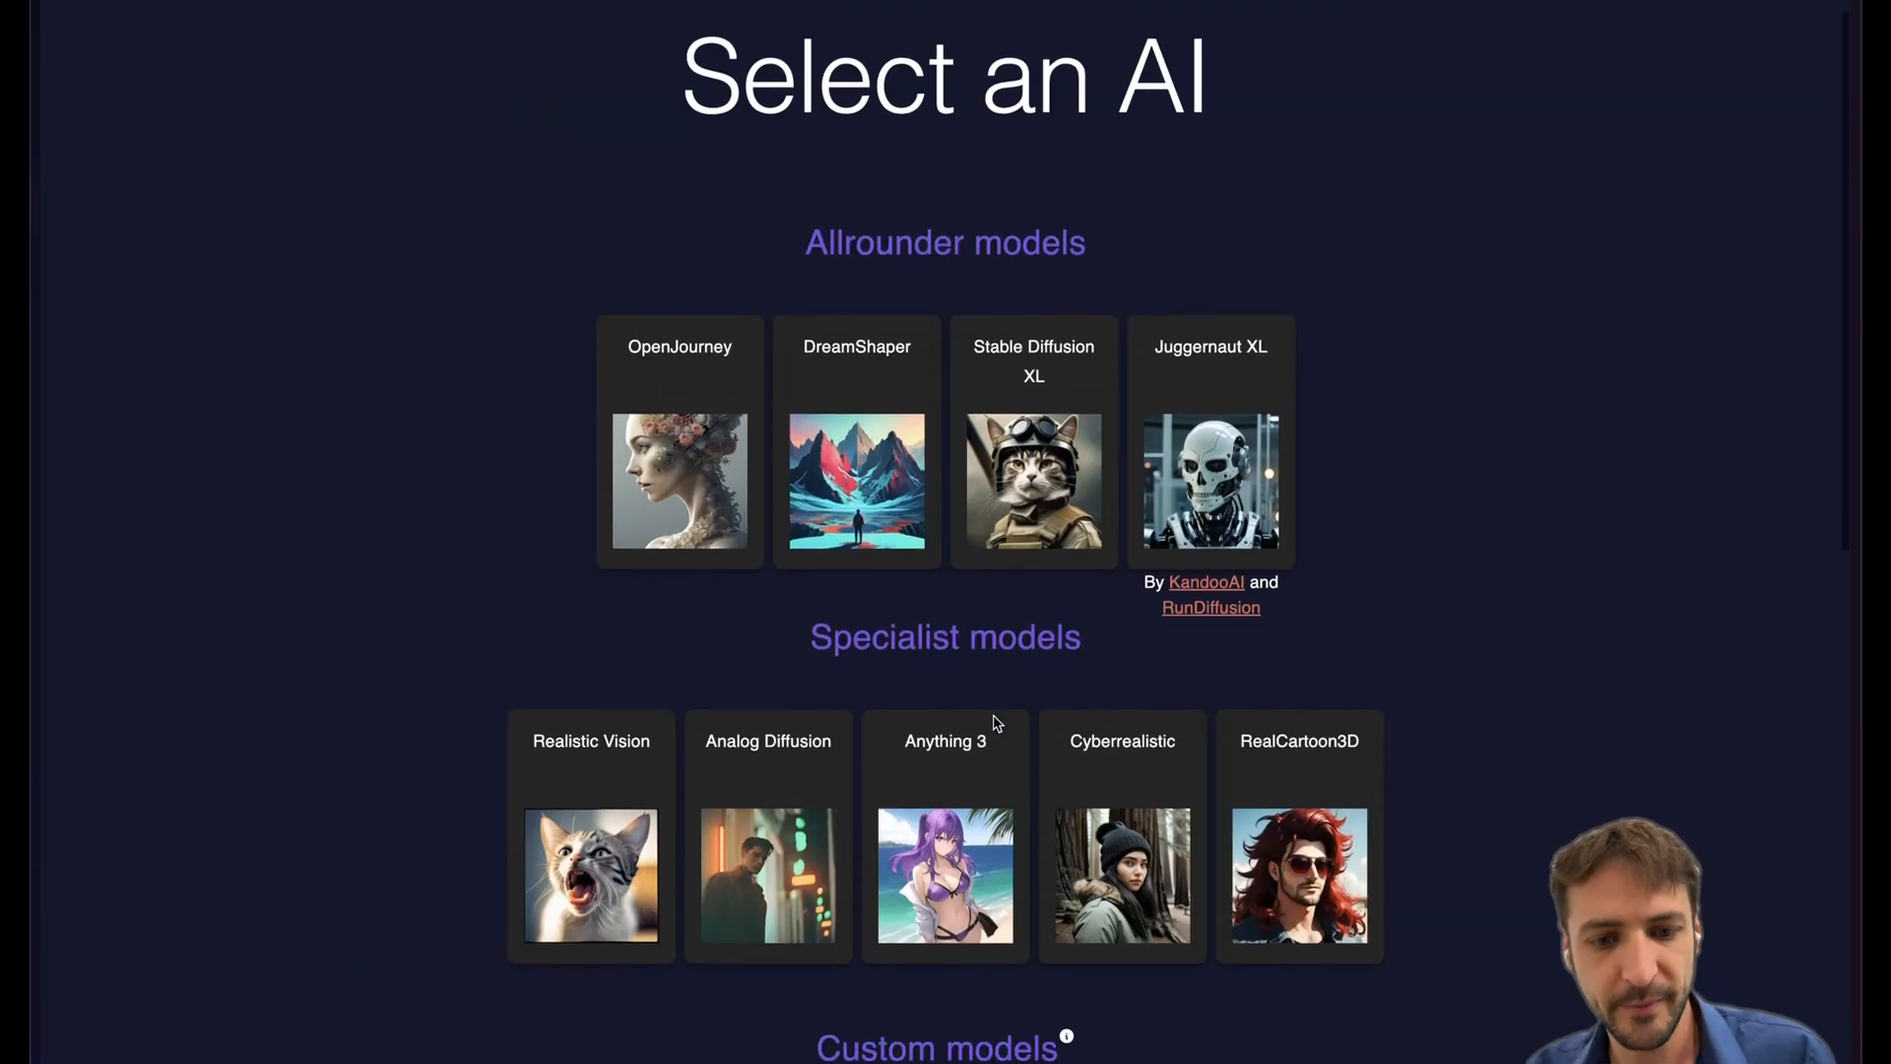
{"action": "scroll", "coordinate": [995, 721], "scroll_direction": "down", "scroll_amount": 1}
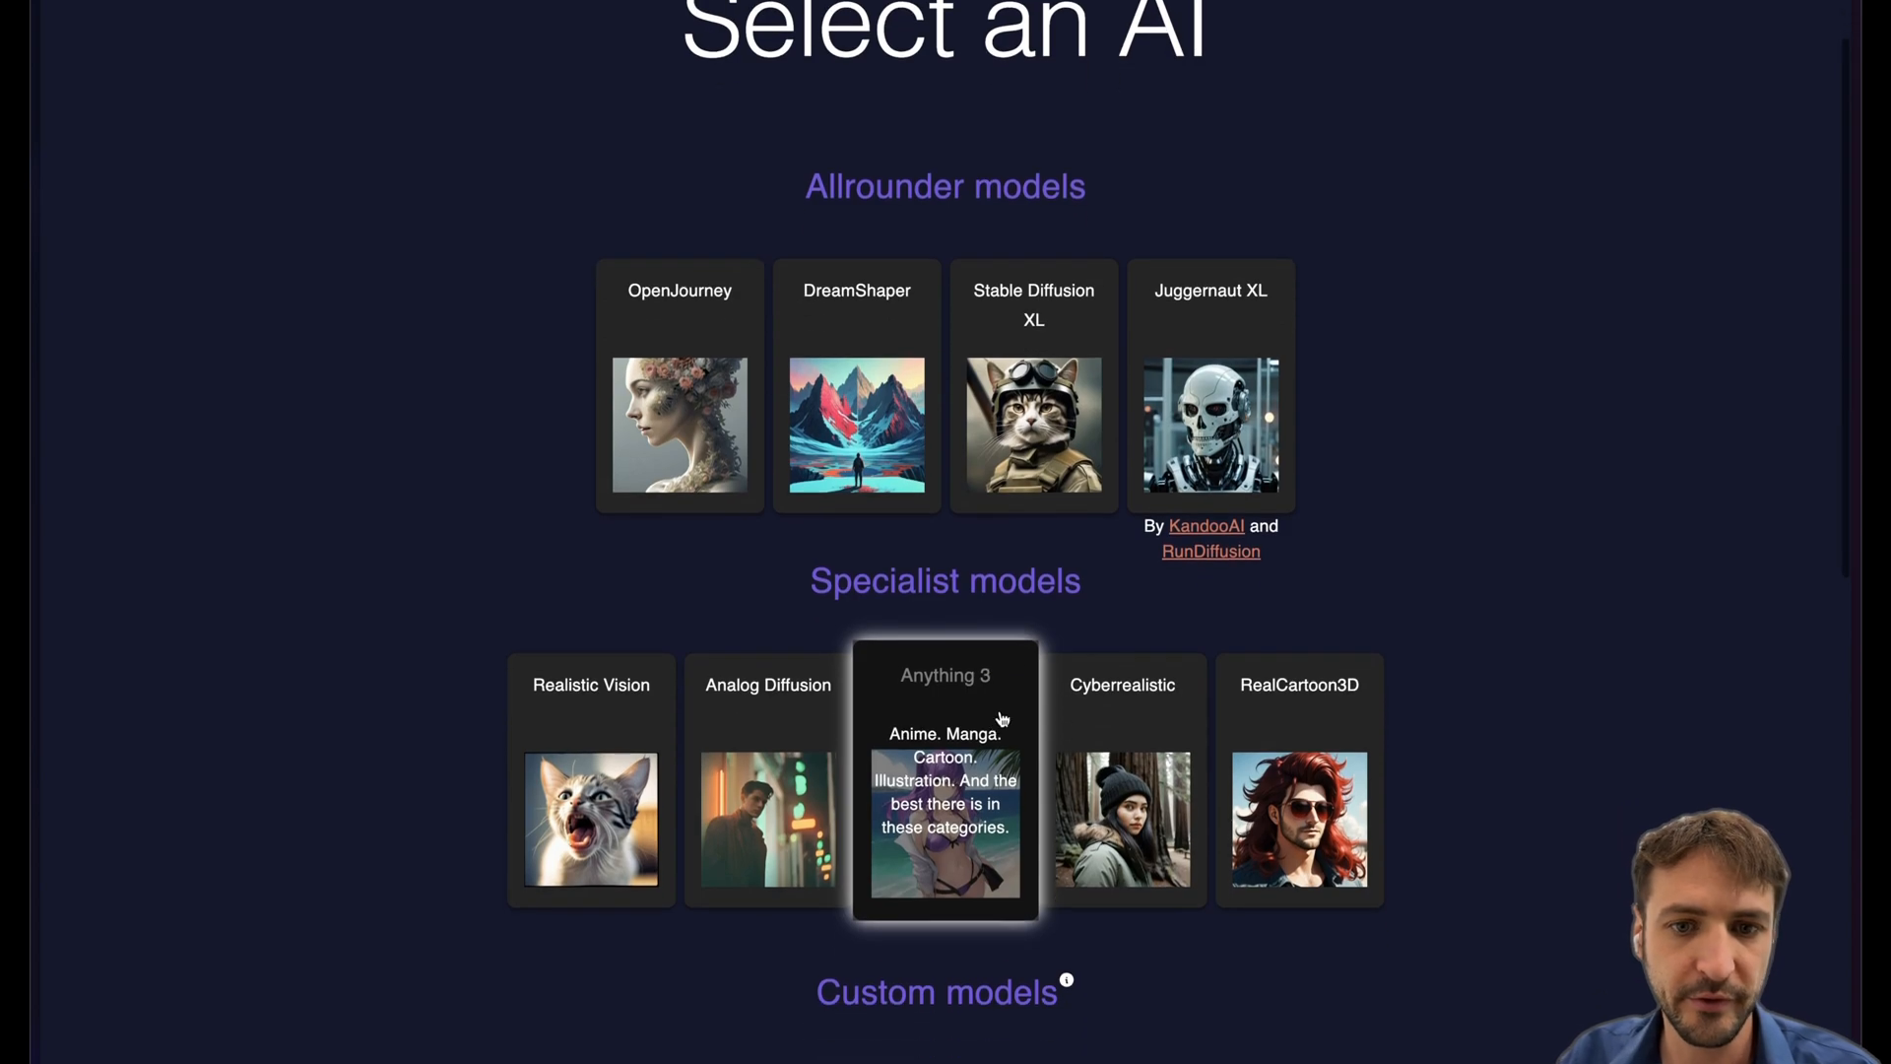
{"action": "scroll", "coordinate": [999, 718], "scroll_direction": "up", "scroll_amount": 1}
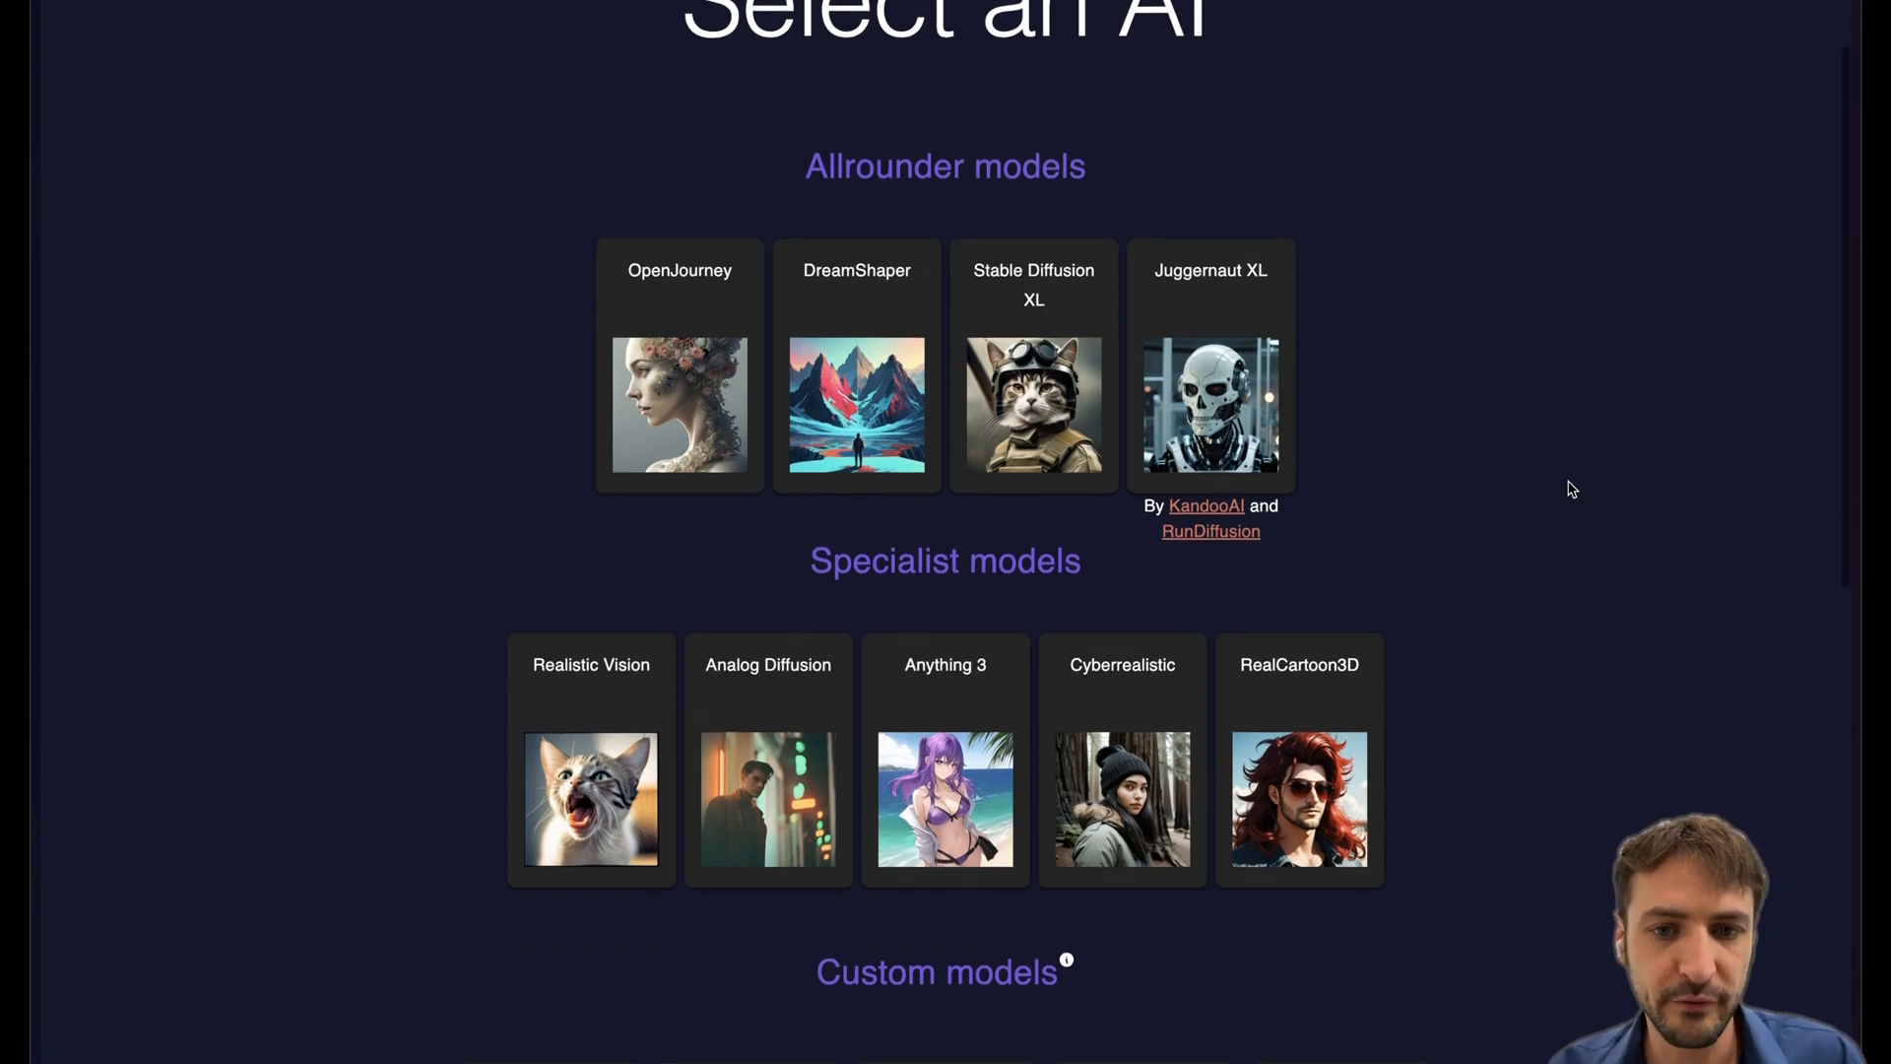
{"action": "scroll", "coordinate": [1571, 490], "scroll_direction": "down", "scroll_amount": 1}
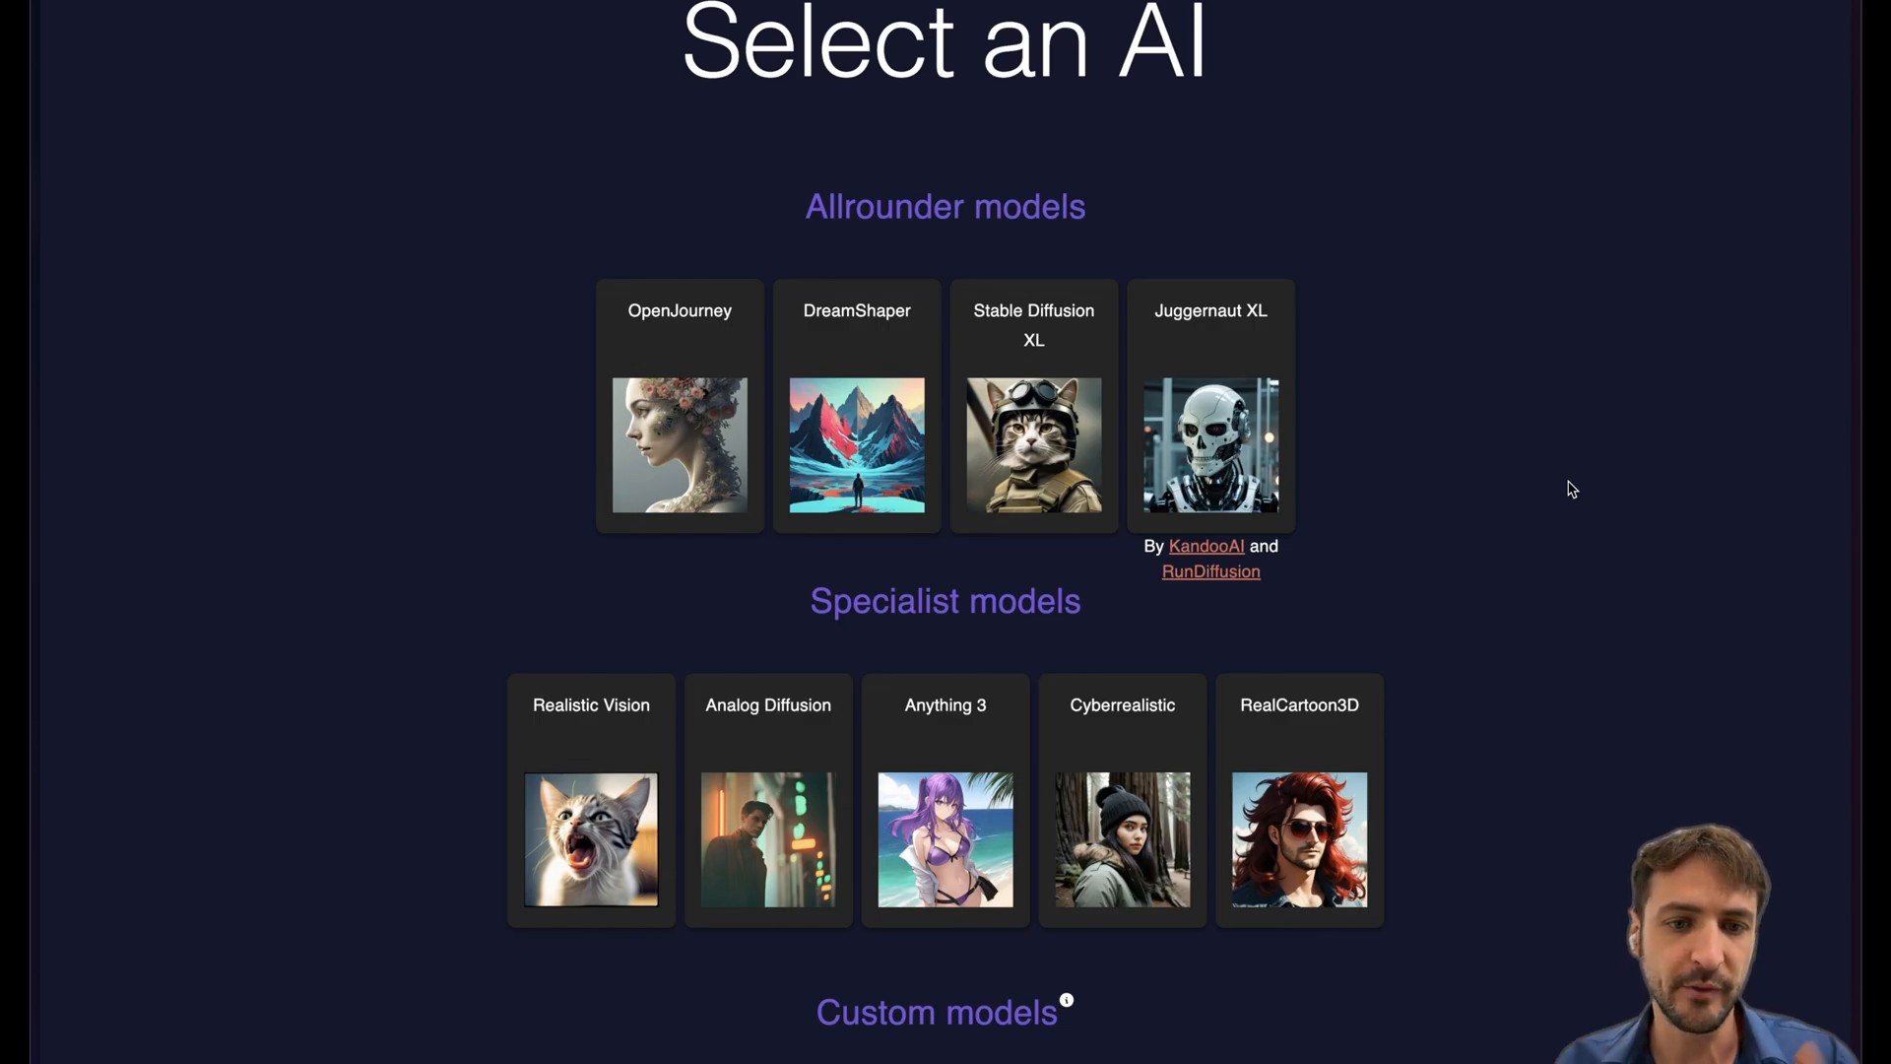
{"action": "scroll", "coordinate": [1570, 490], "scroll_direction": "up", "scroll_amount": 1}
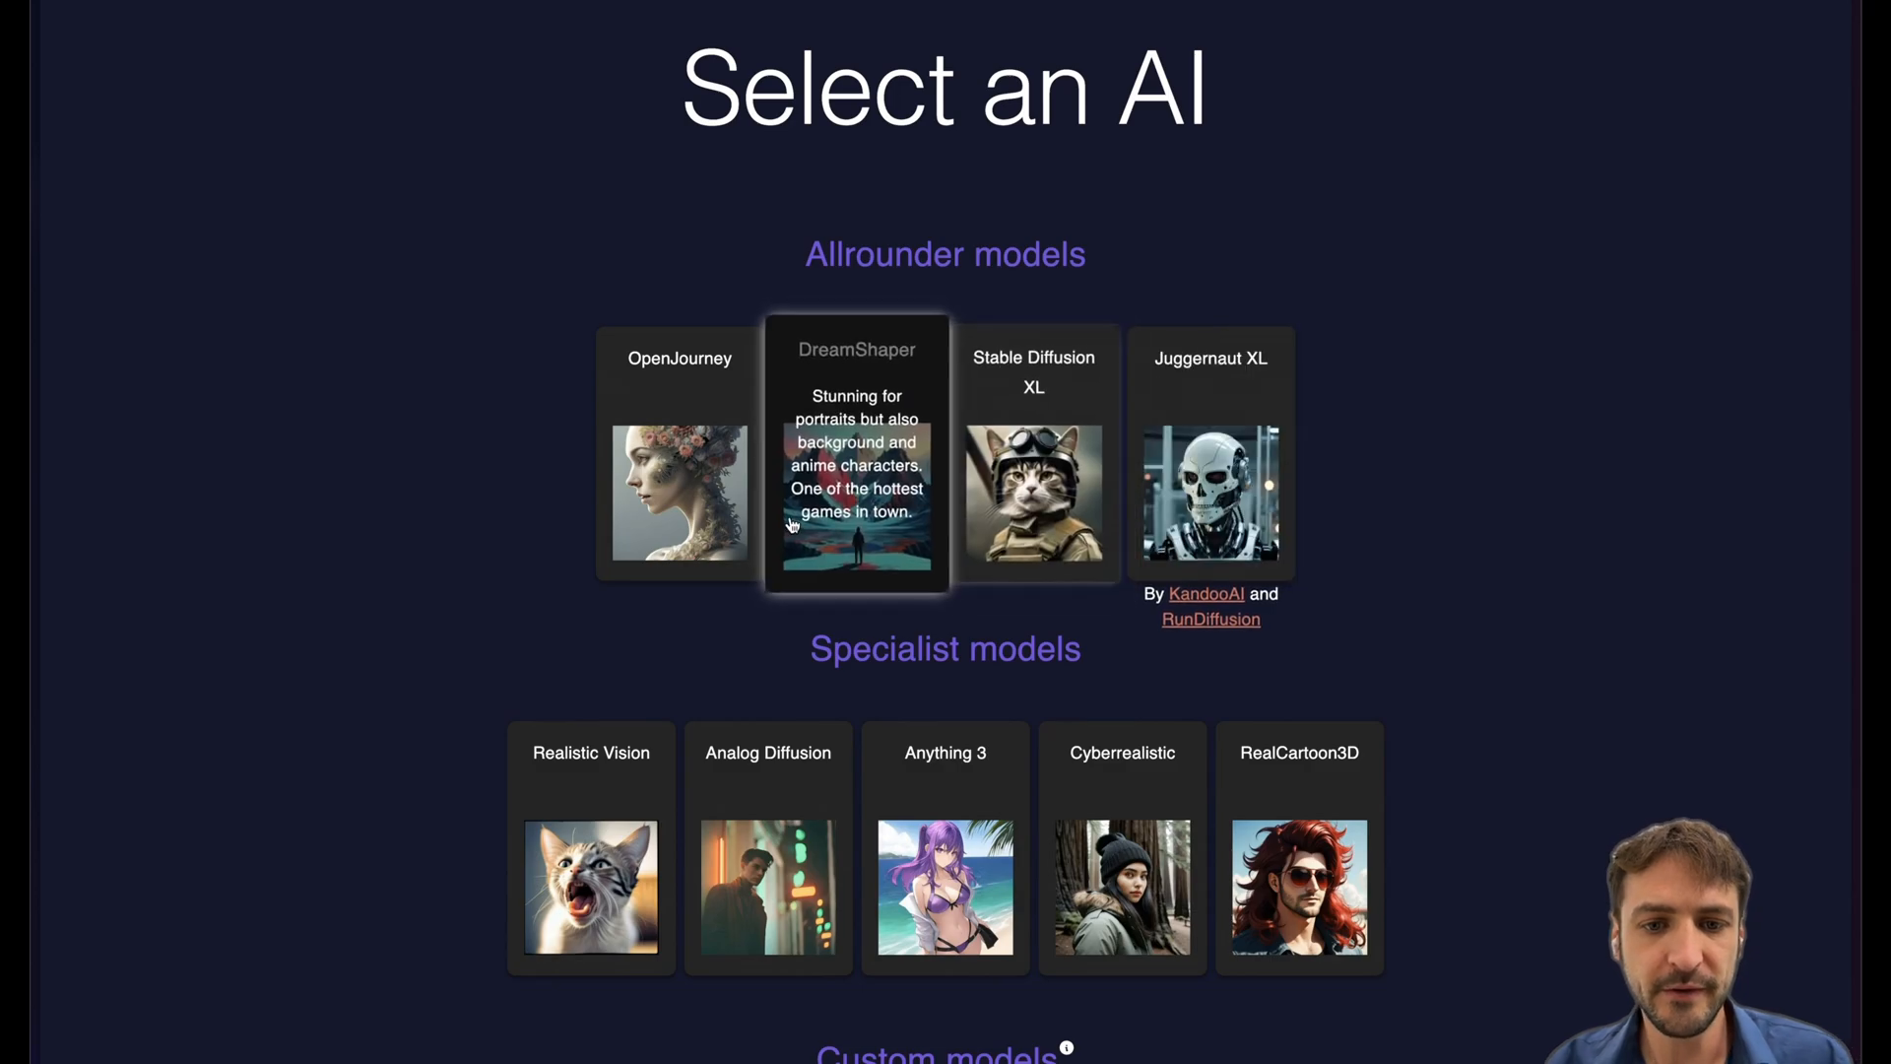
{"action": "mouse_move", "coordinate": [679, 406]}
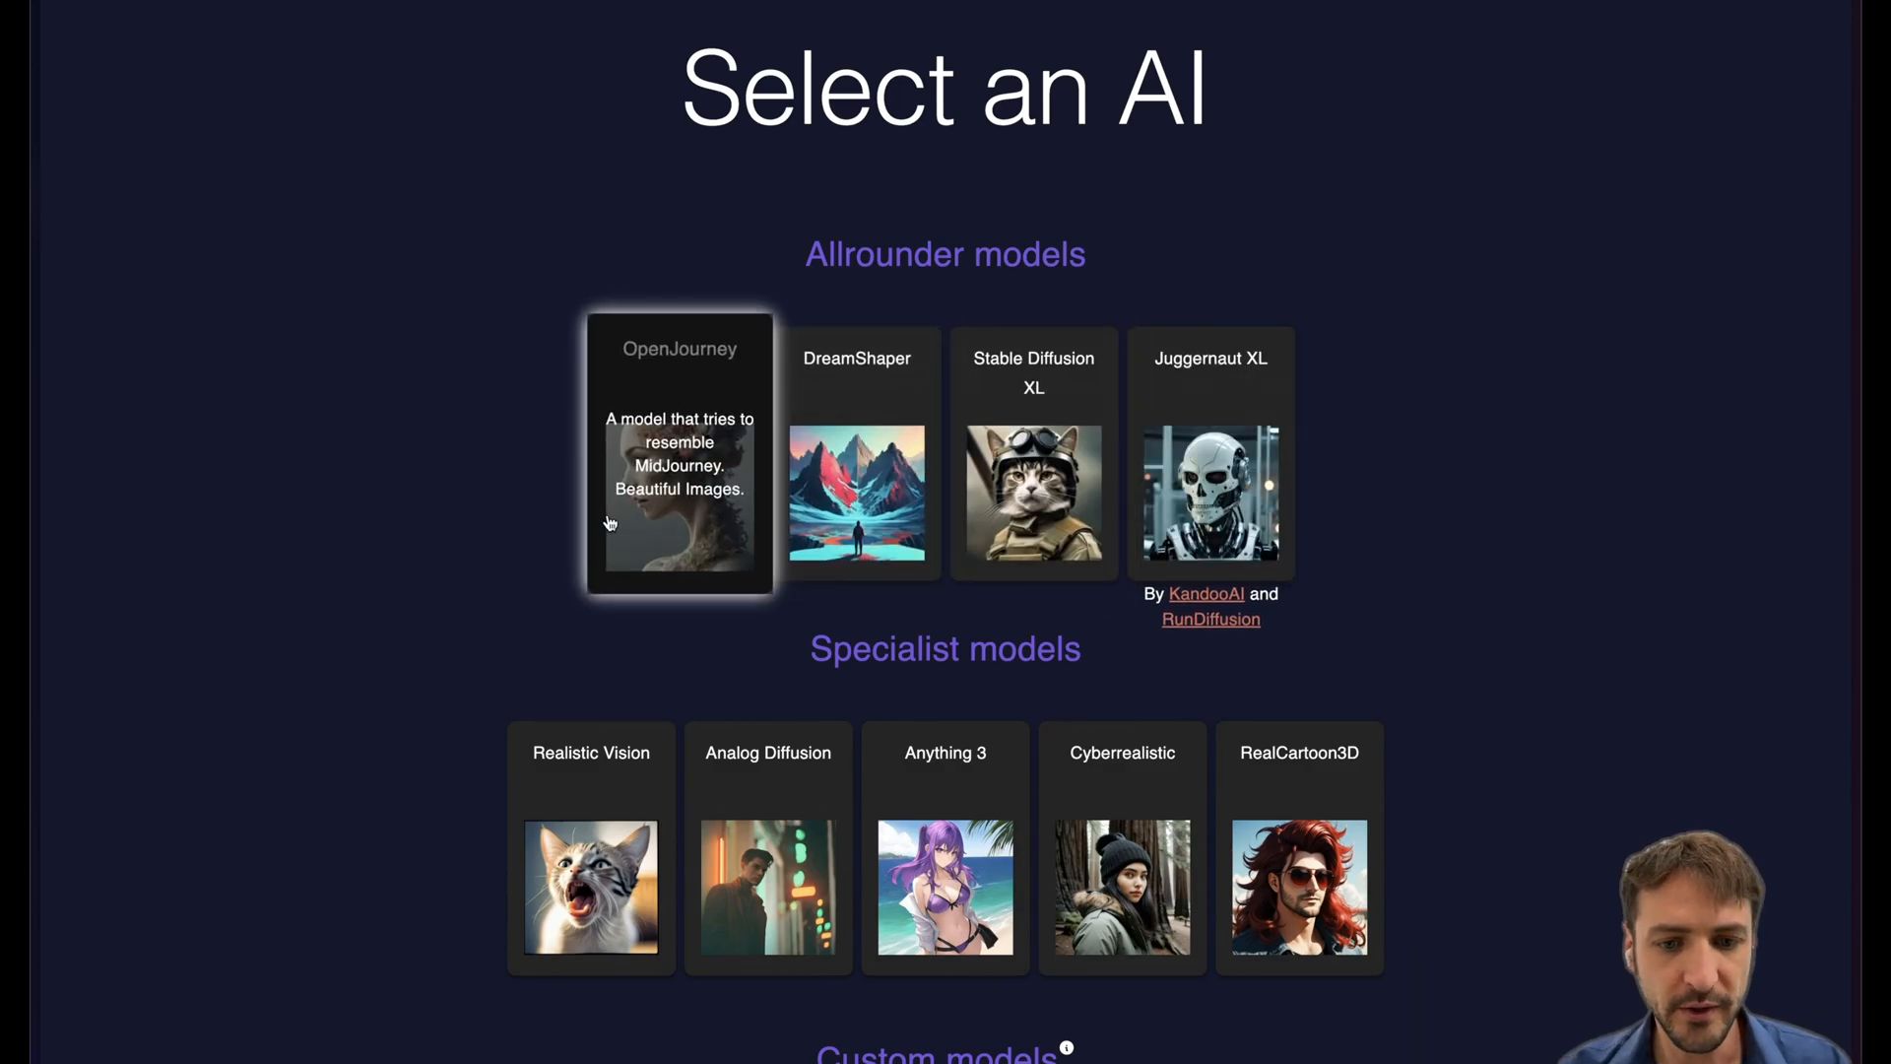
{"action": "scroll", "coordinate": [347, 667], "scroll_direction": "down", "scroll_amount": 1}
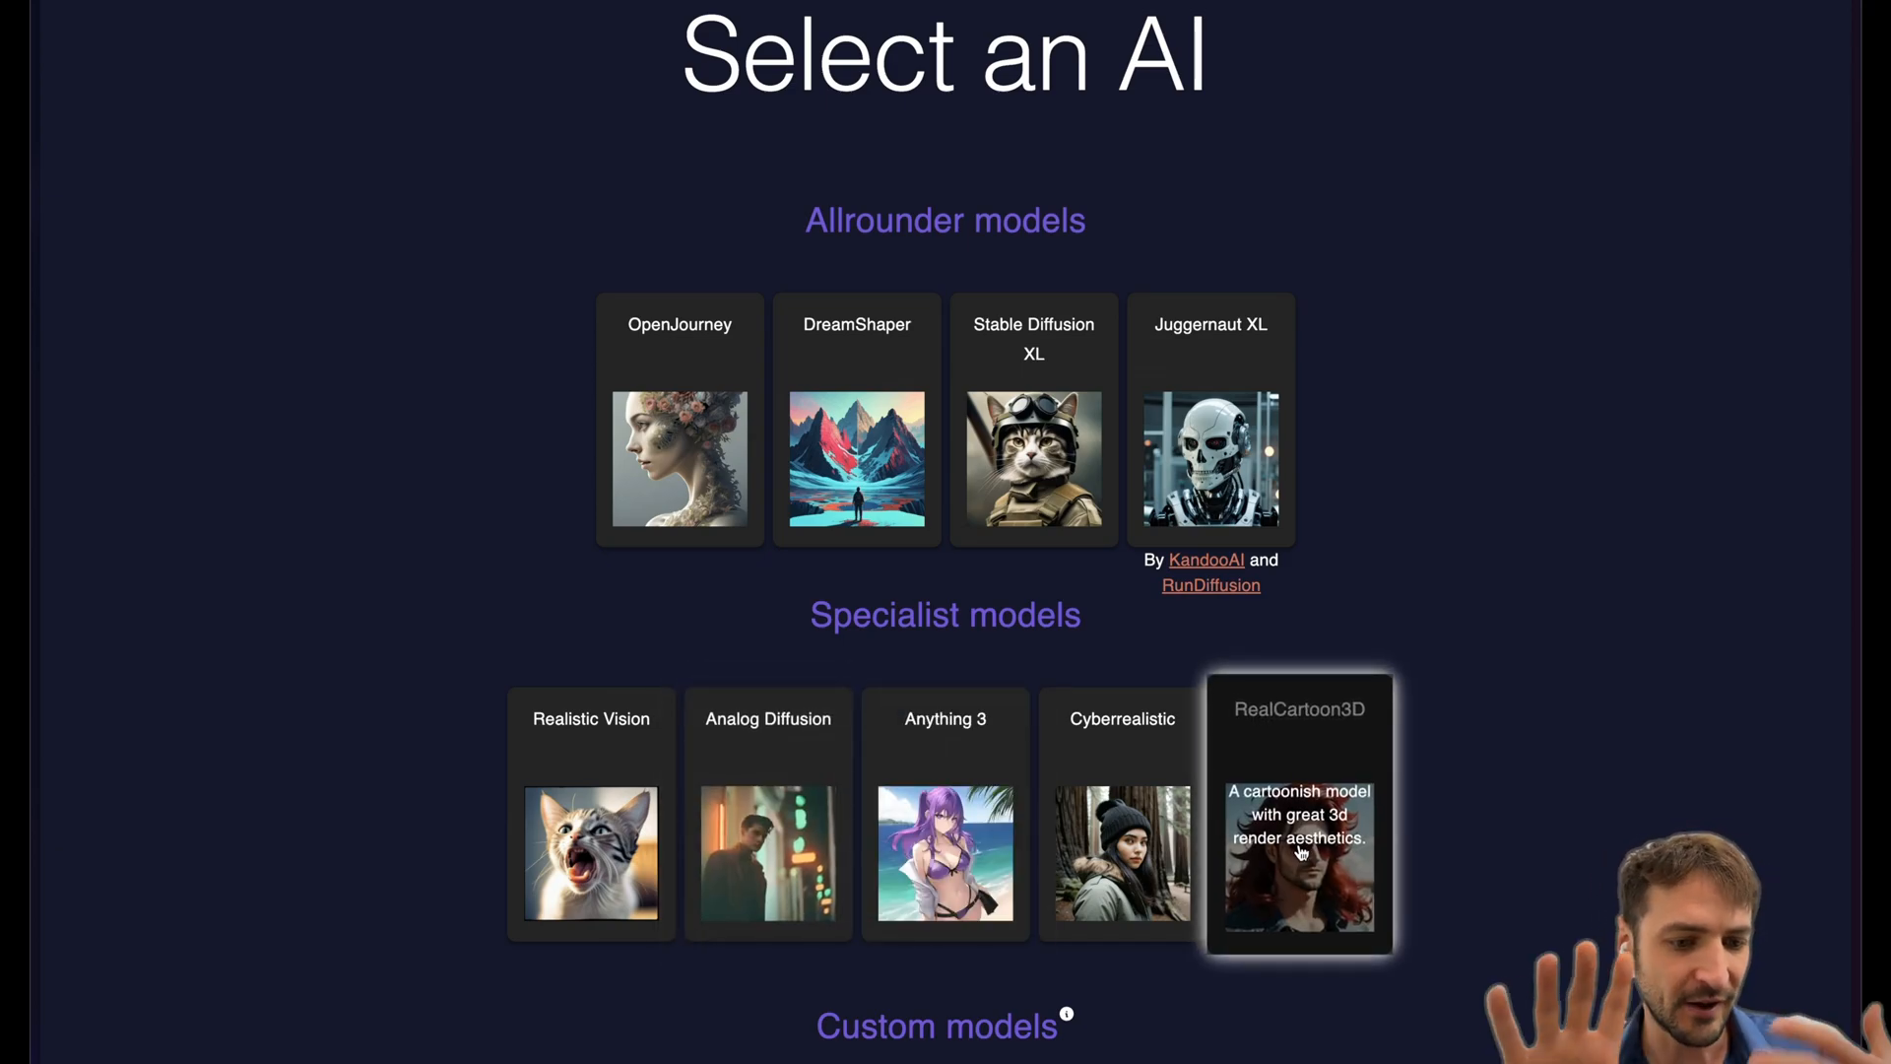
{"action": "scroll", "coordinate": [1301, 852], "scroll_direction": "down", "scroll_amount": 3}
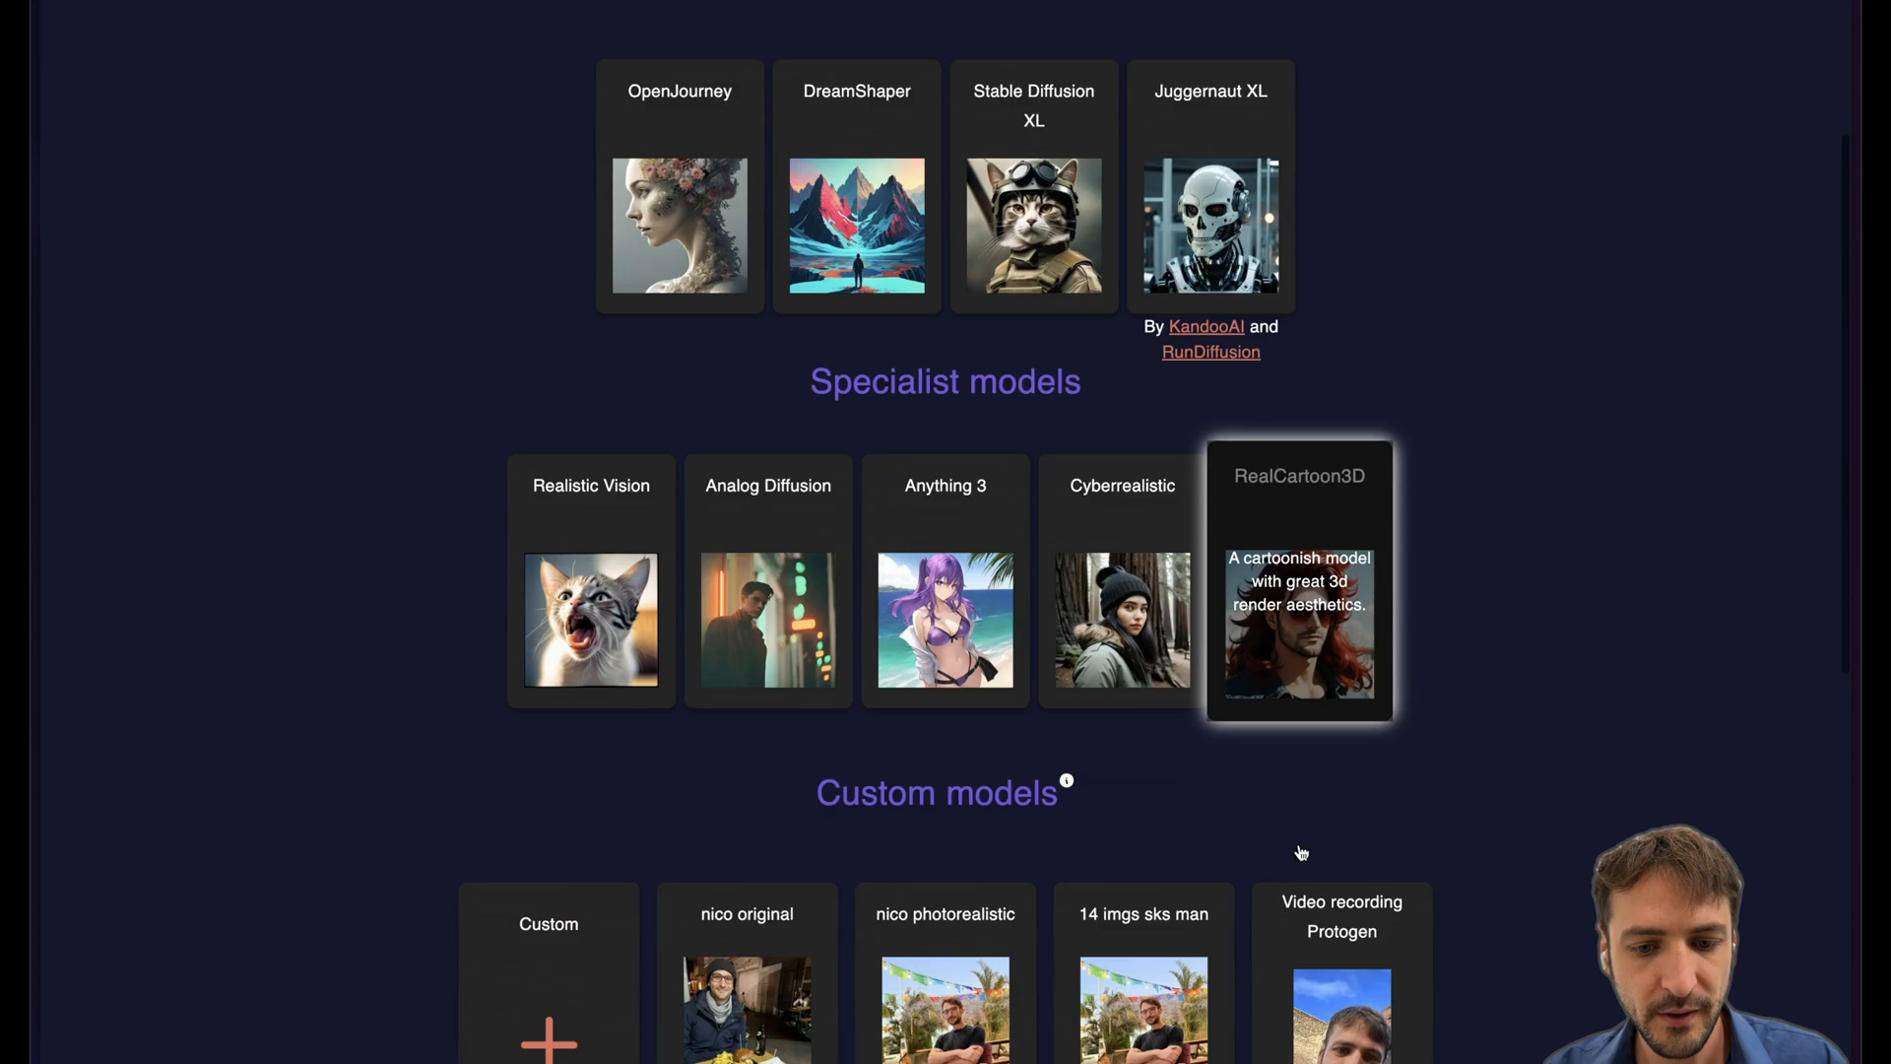
{"action": "scroll", "coordinate": [1271, 739], "scroll_direction": "down", "scroll_amount": 2}
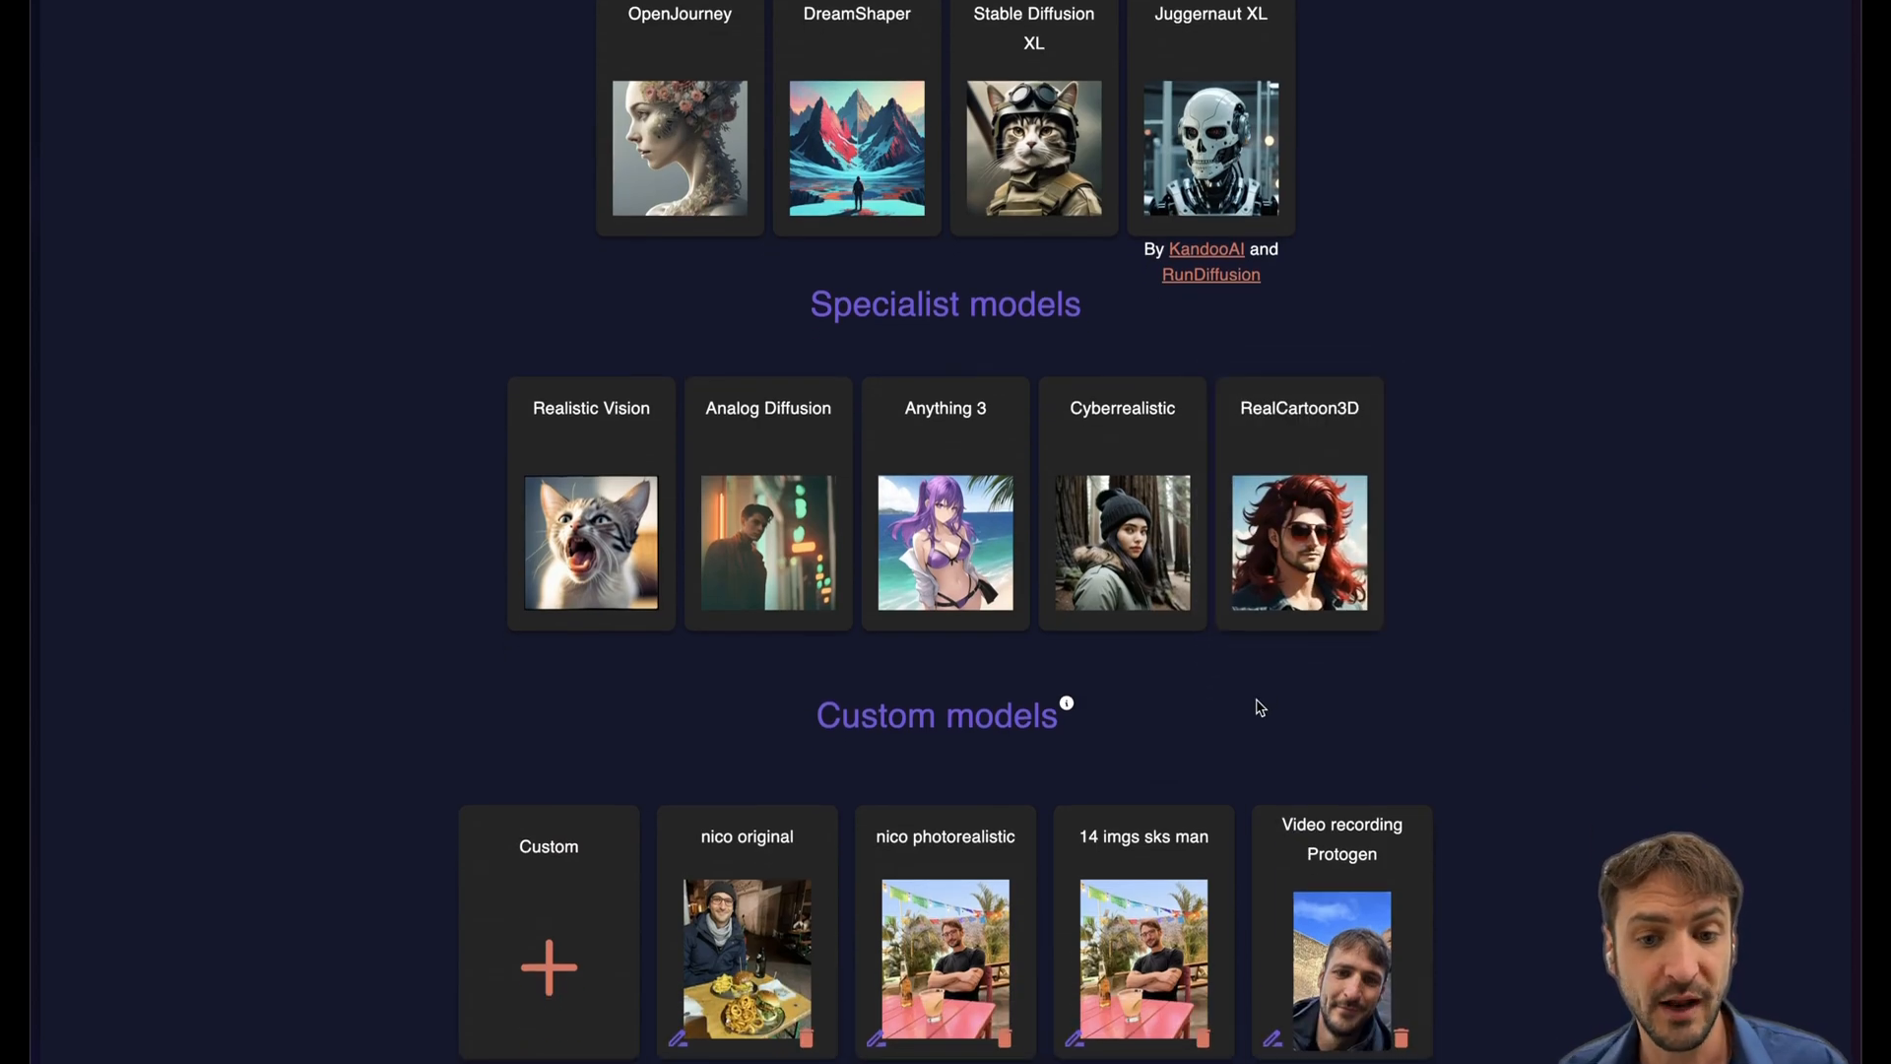
Look at the Custom model creation page, then return to the AI model selection.
{"action": "left_click", "coordinate": [592, 886]}
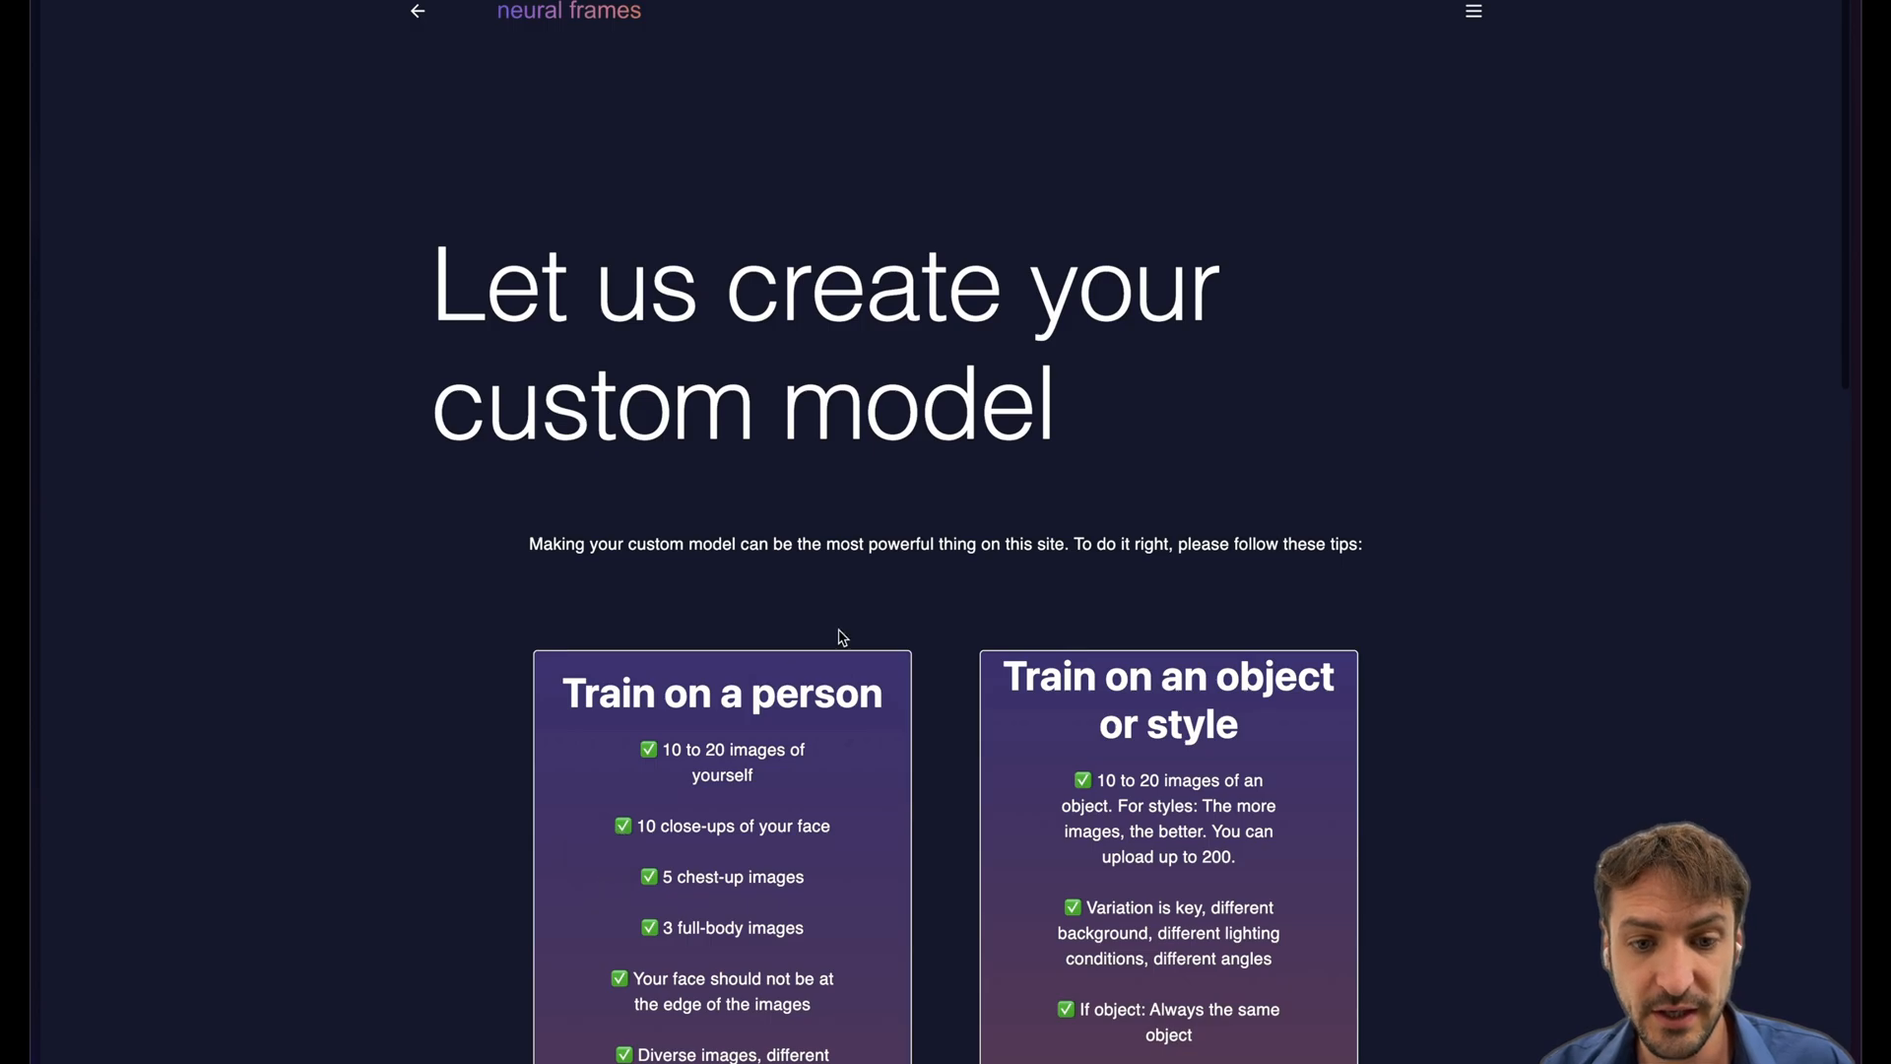
{"action": "scroll", "coordinate": [839, 637], "scroll_direction": "down", "scroll_amount": 10}
{"action": "scroll", "coordinate": [838, 635], "scroll_direction": "up", "scroll_amount": 4}
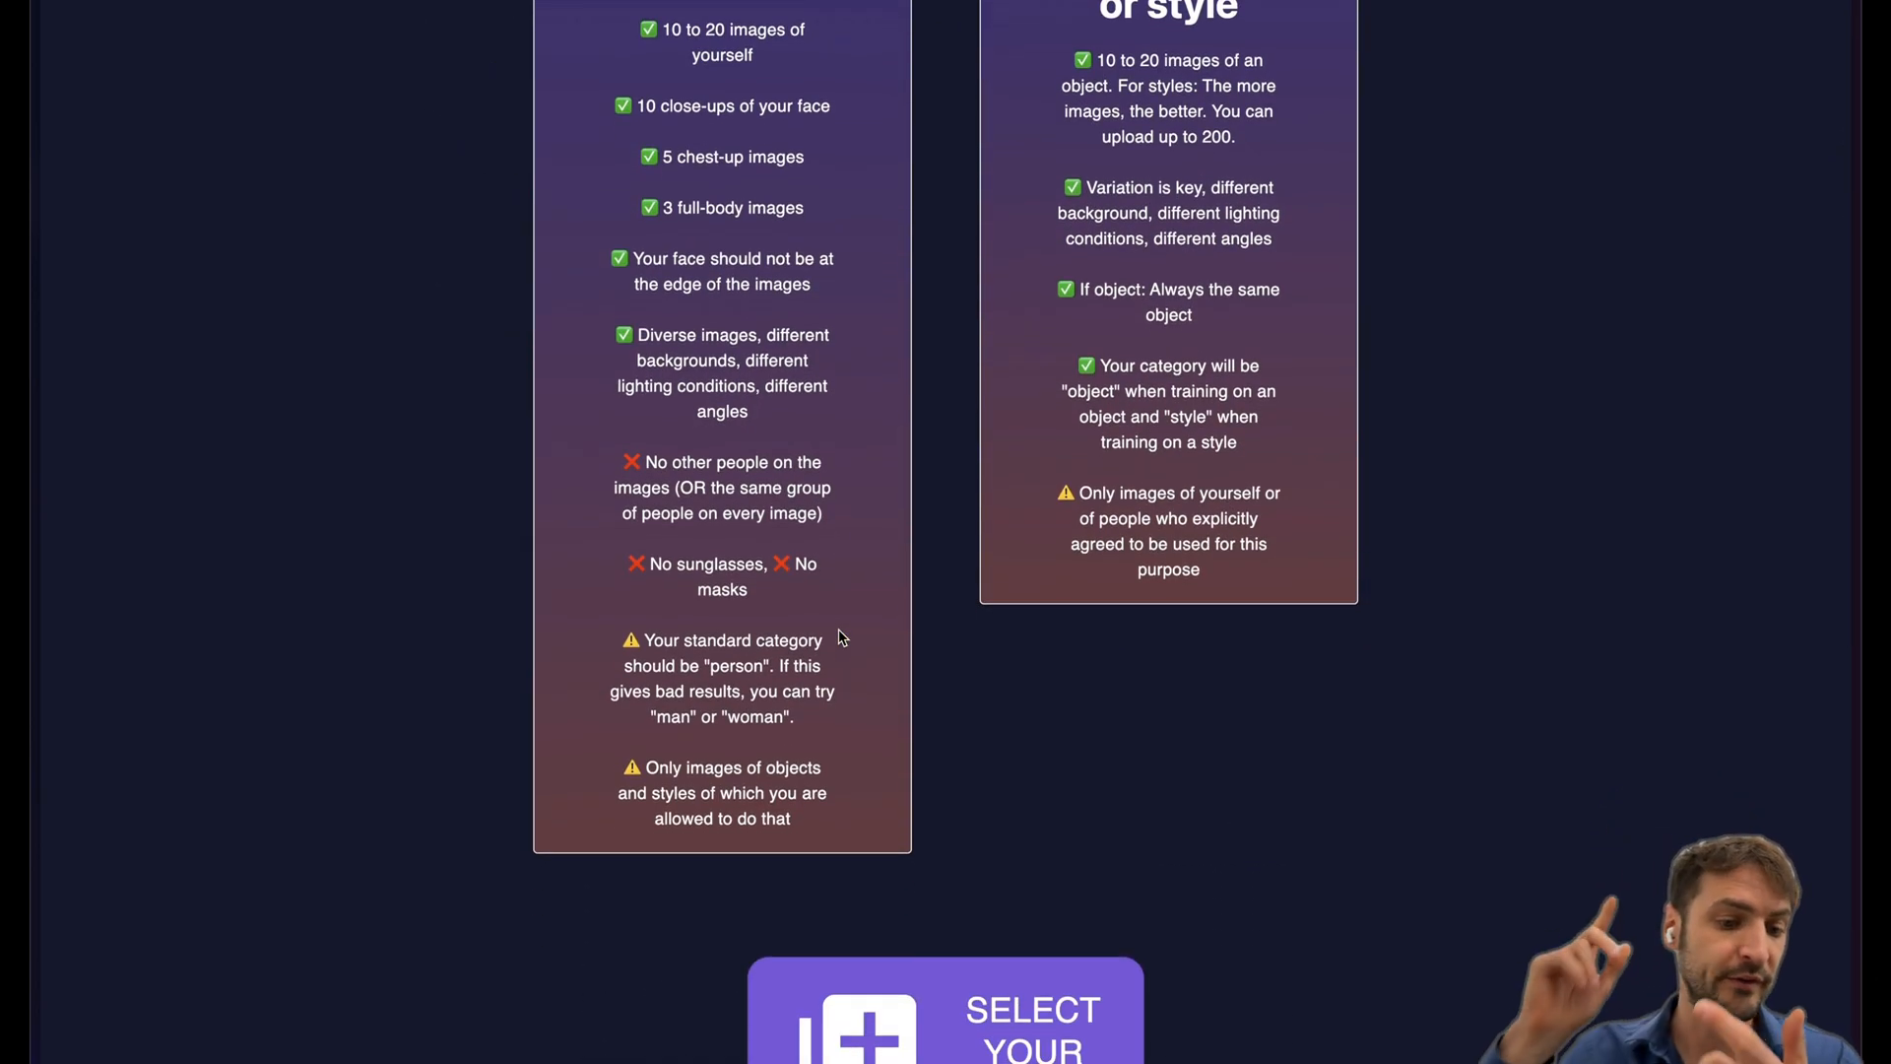
{"action": "scroll", "coordinate": [838, 636], "scroll_direction": "down", "scroll_amount": 1}
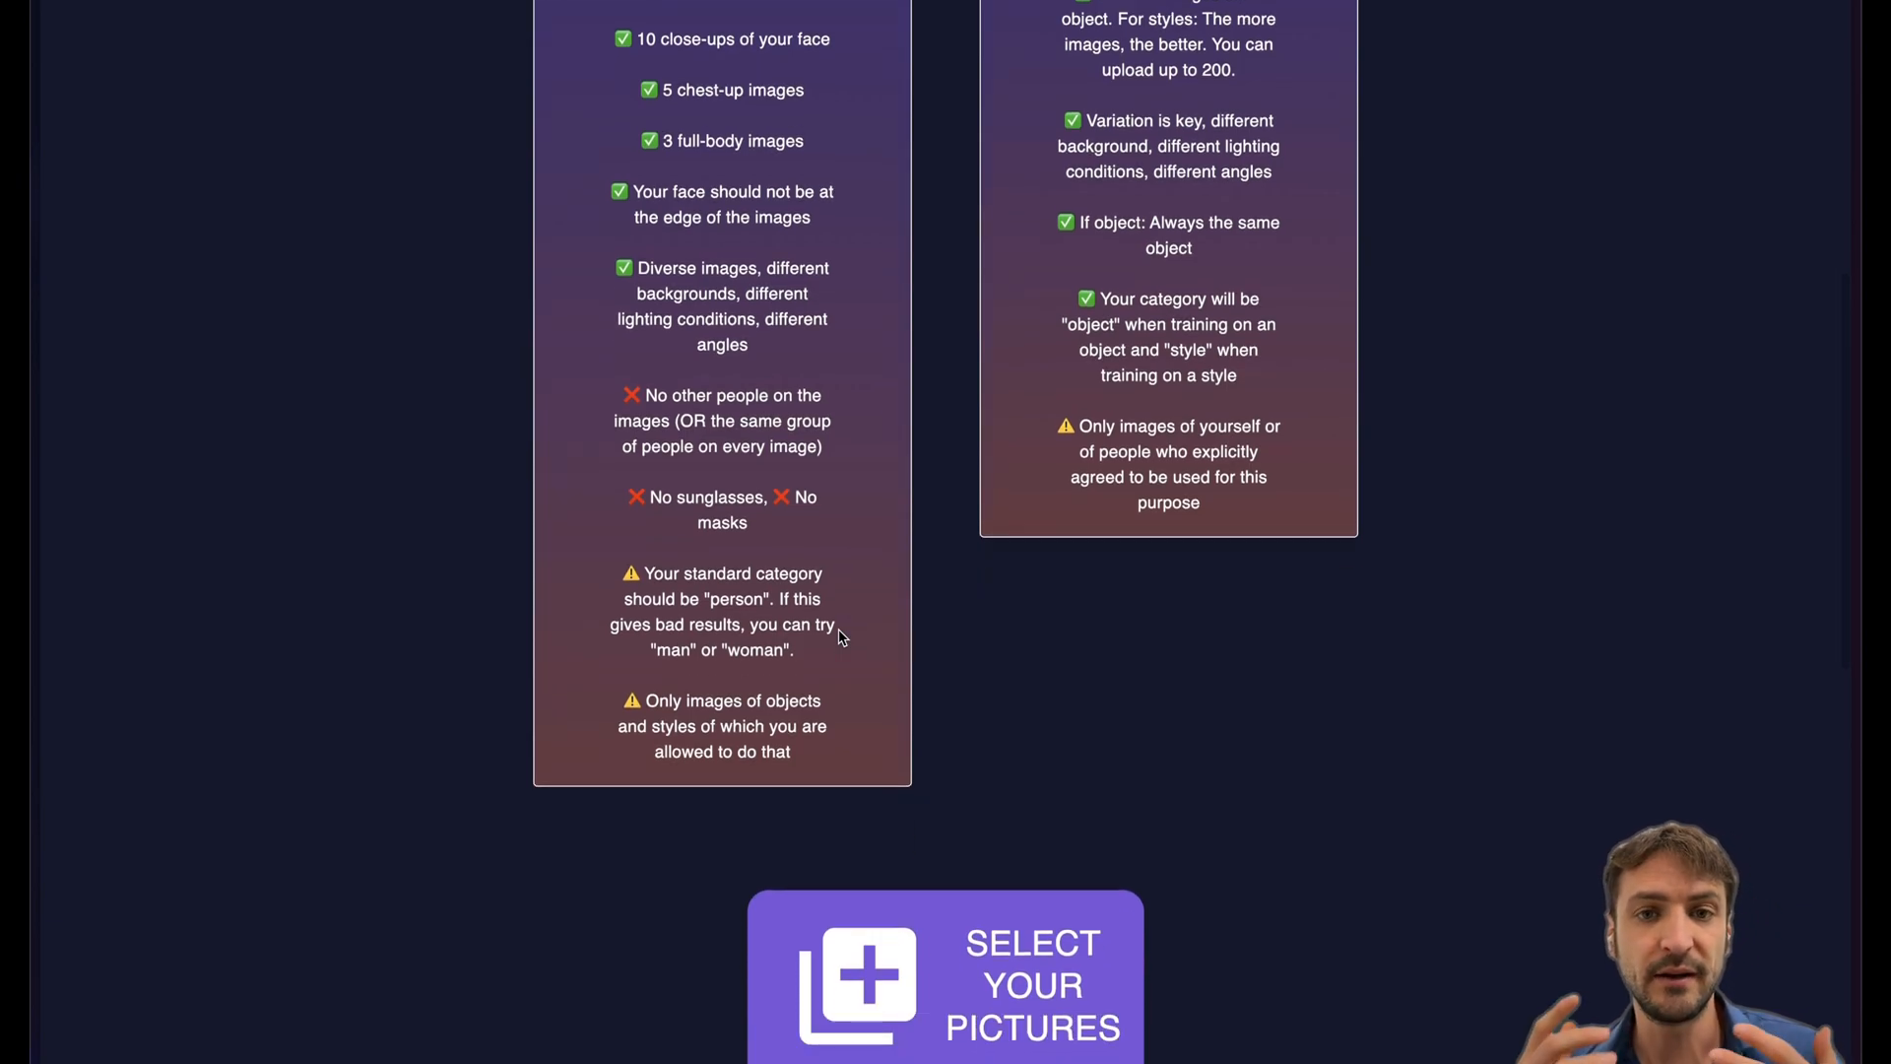
{"action": "scroll", "coordinate": [838, 637], "scroll_direction": "up", "scroll_amount": 12}
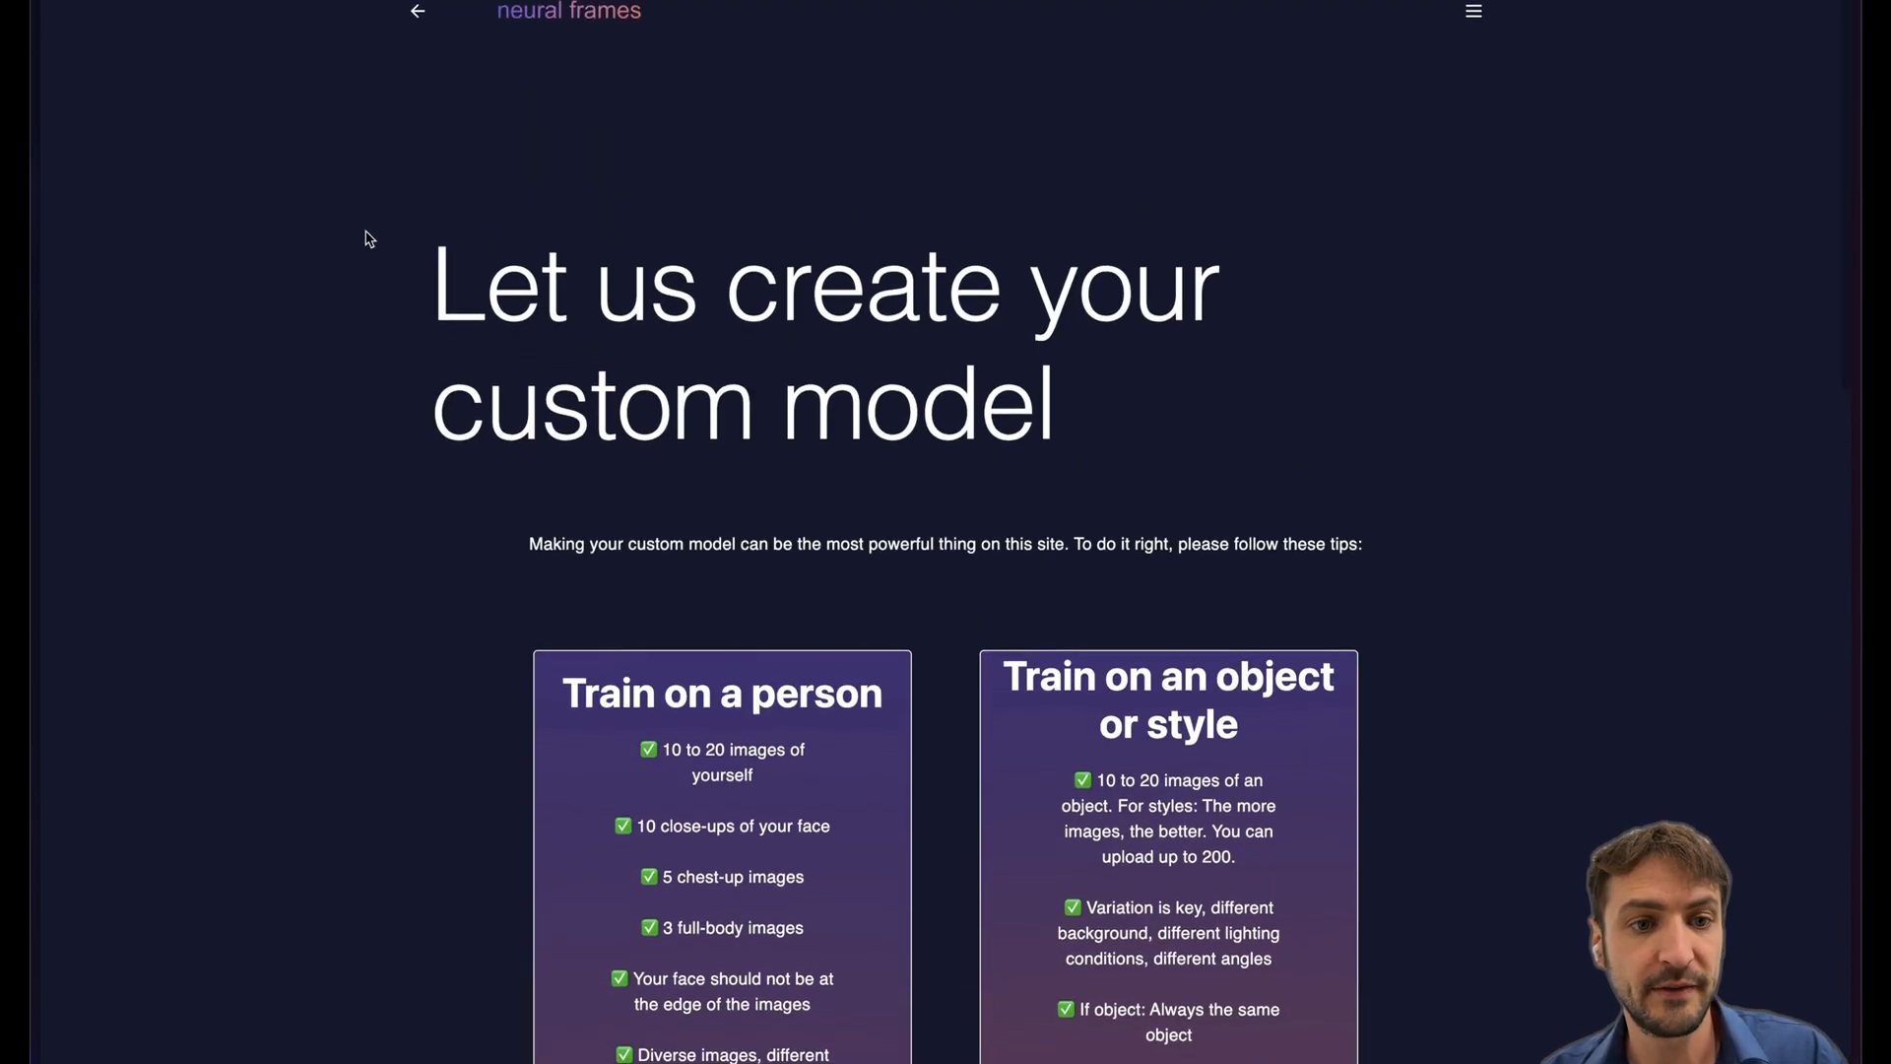
{"action": "left_click", "coordinate": [177, 661]}
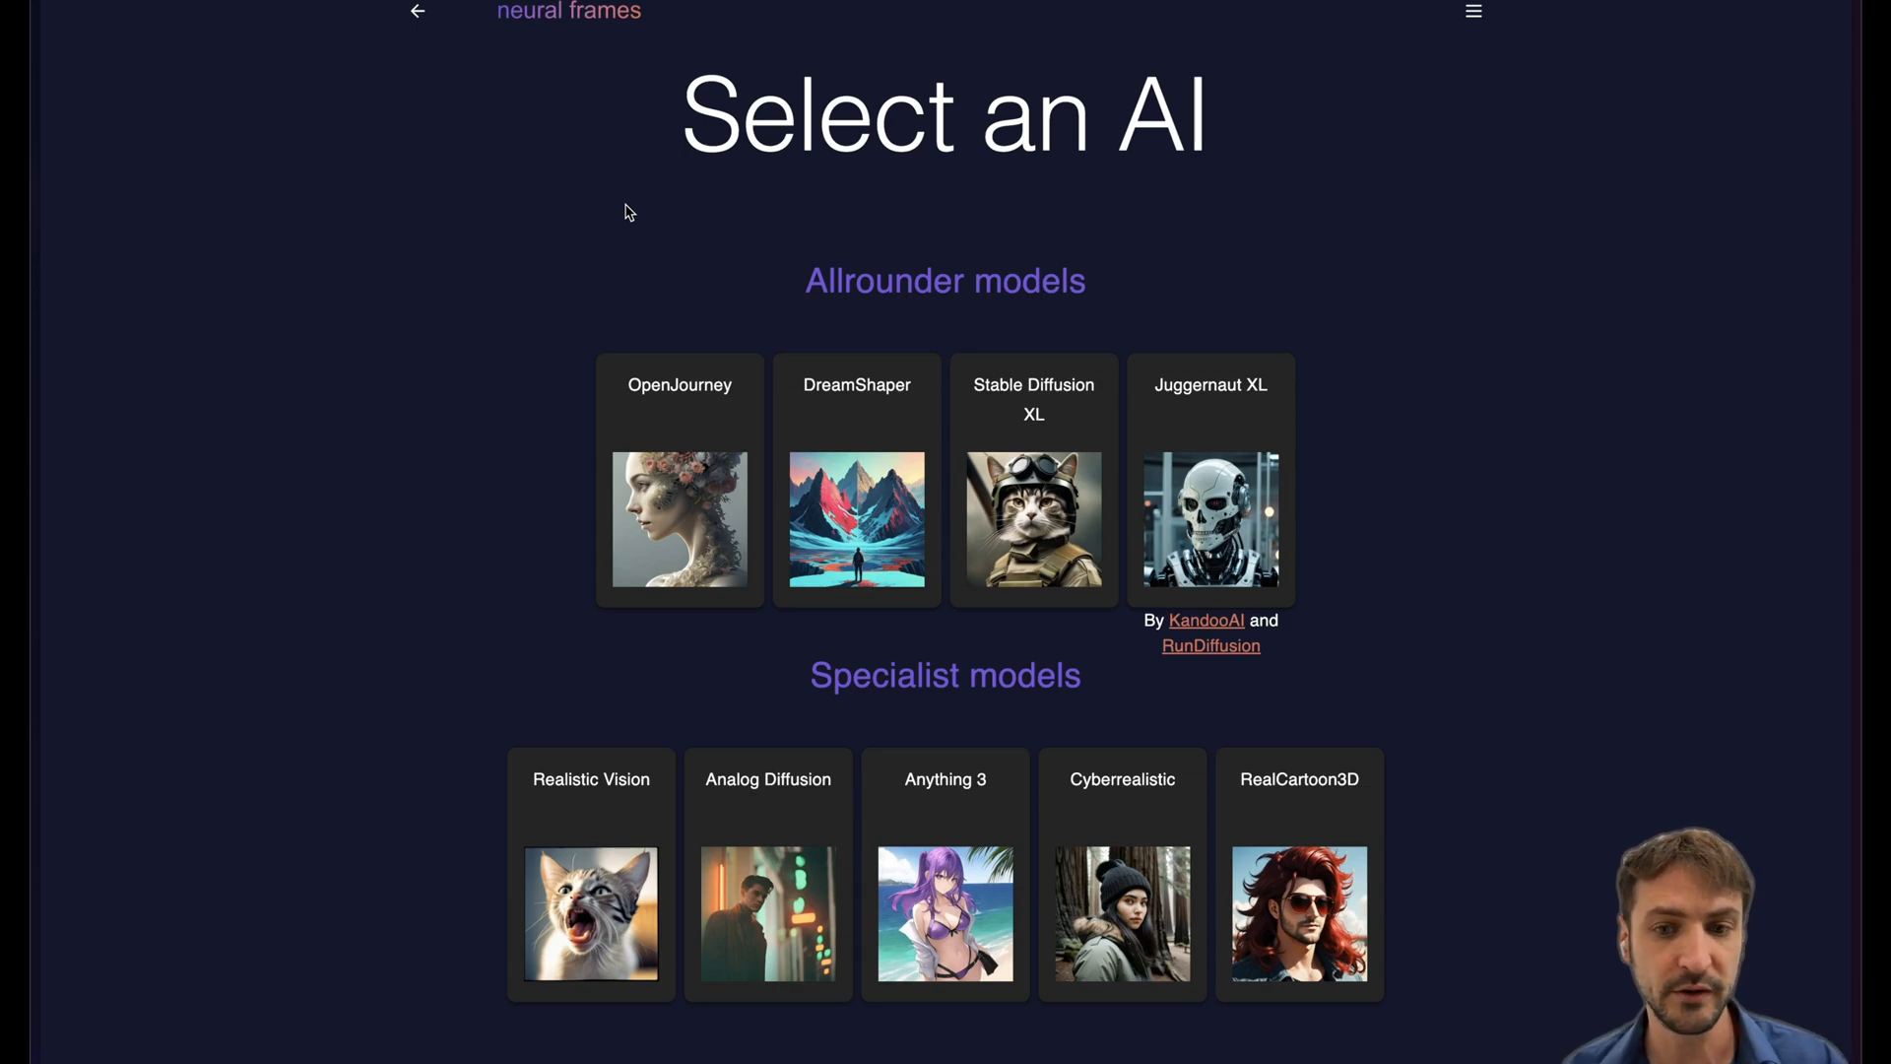
{"action": "scroll", "coordinate": [626, 211], "scroll_direction": "down", "scroll_amount": 1}
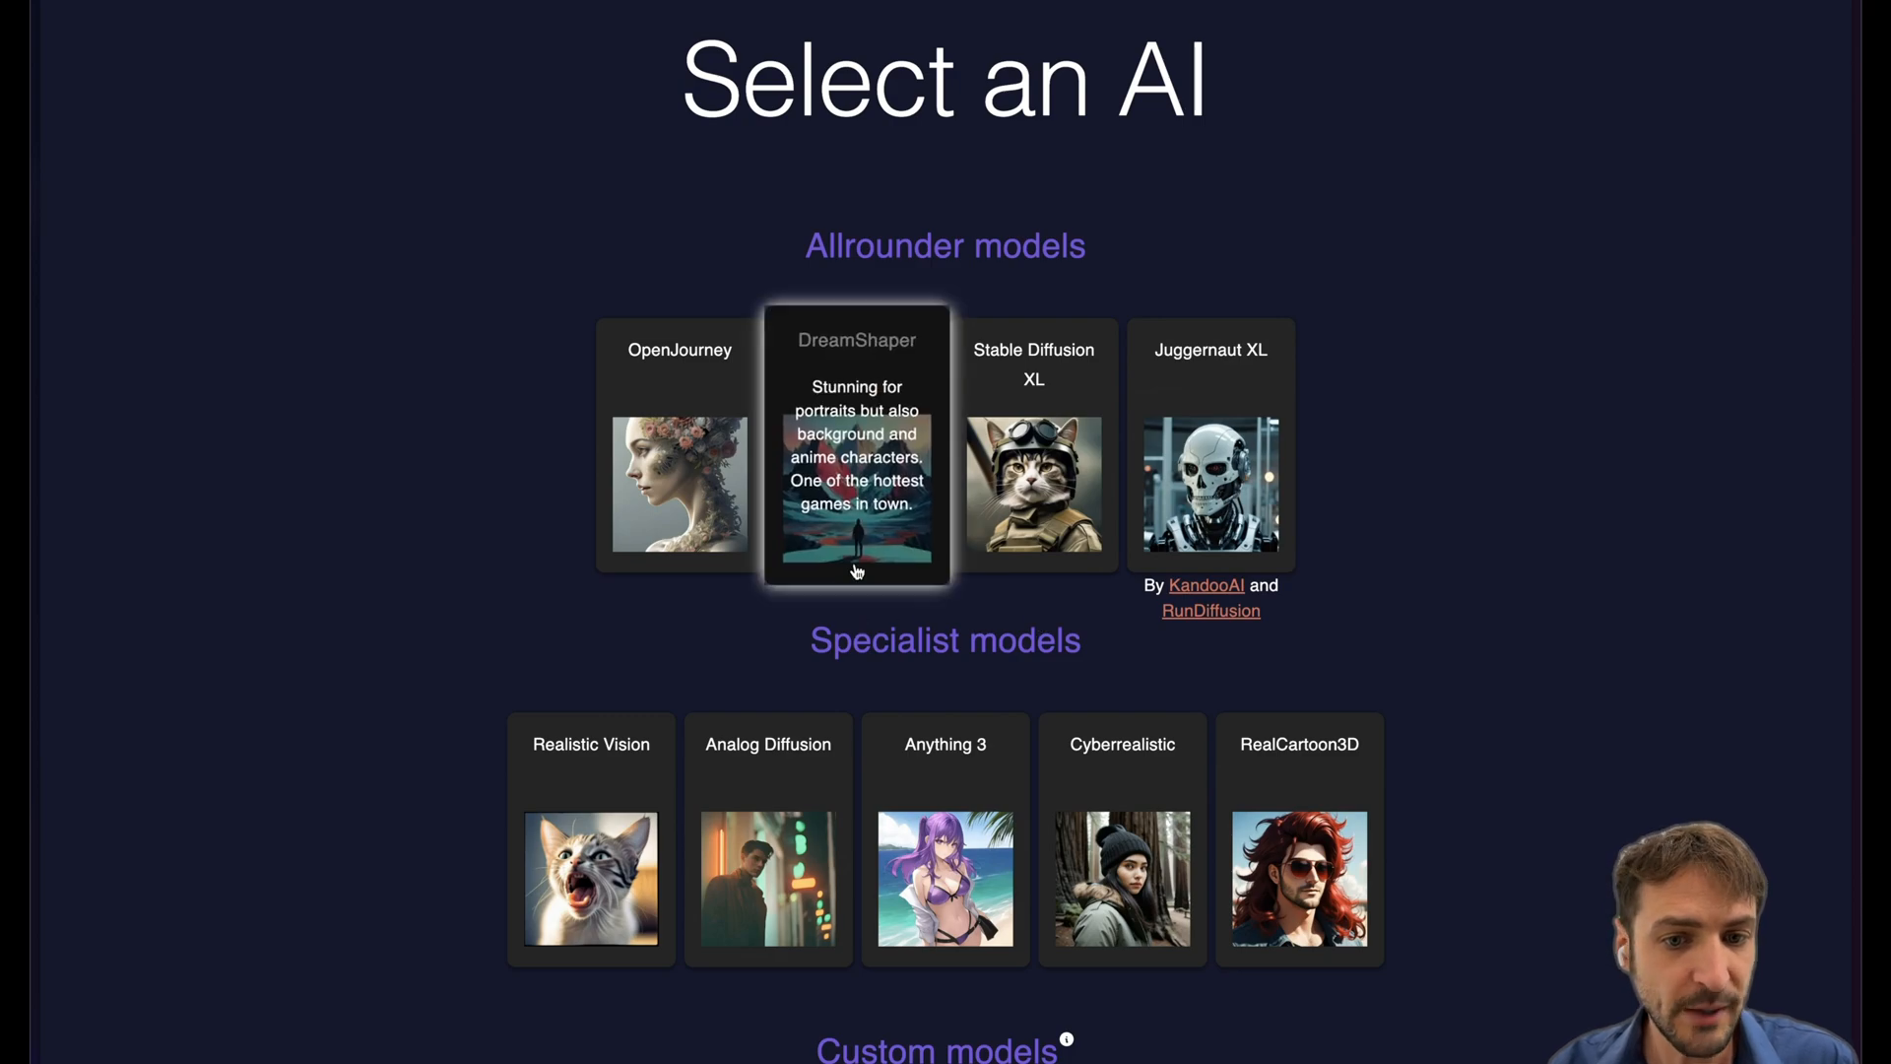
{"action": "mouse_move", "coordinate": [858, 502]}
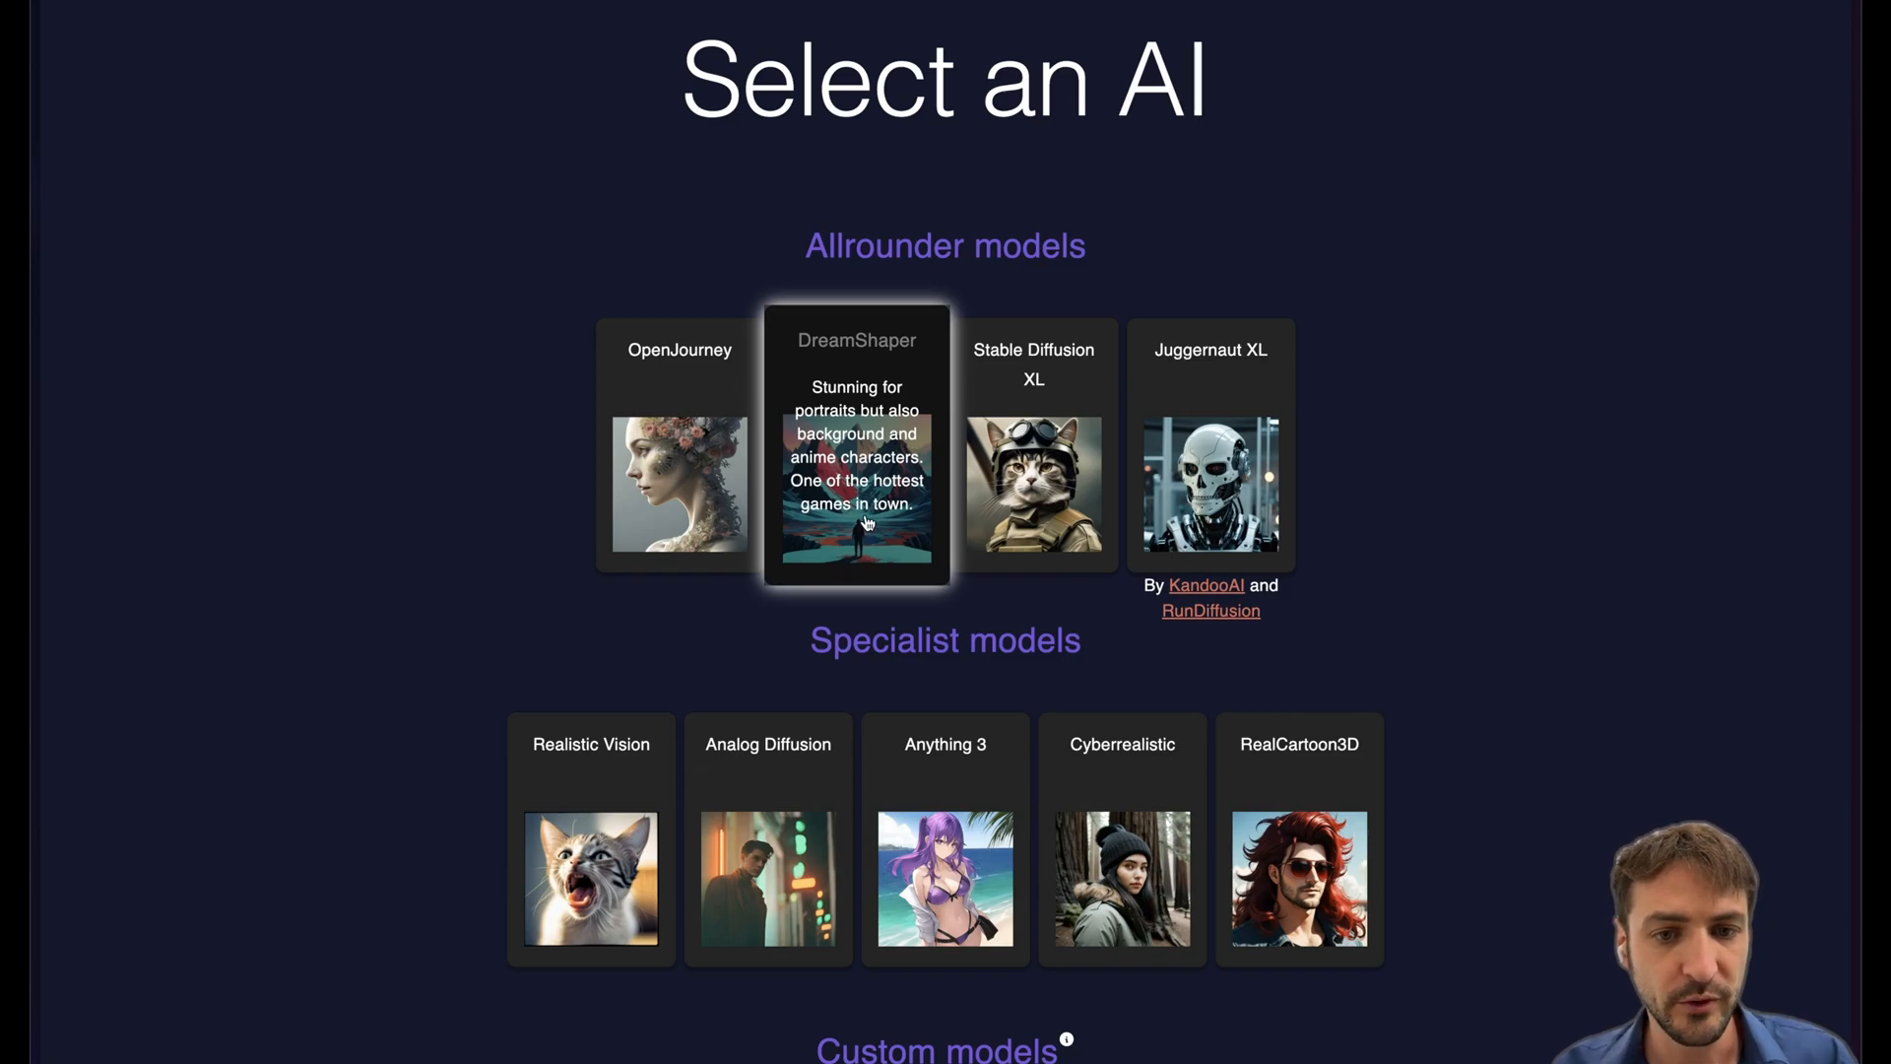
Choose DreamShaper from the Allrounder models.
{"action": "left_click", "coordinate": [867, 523]}
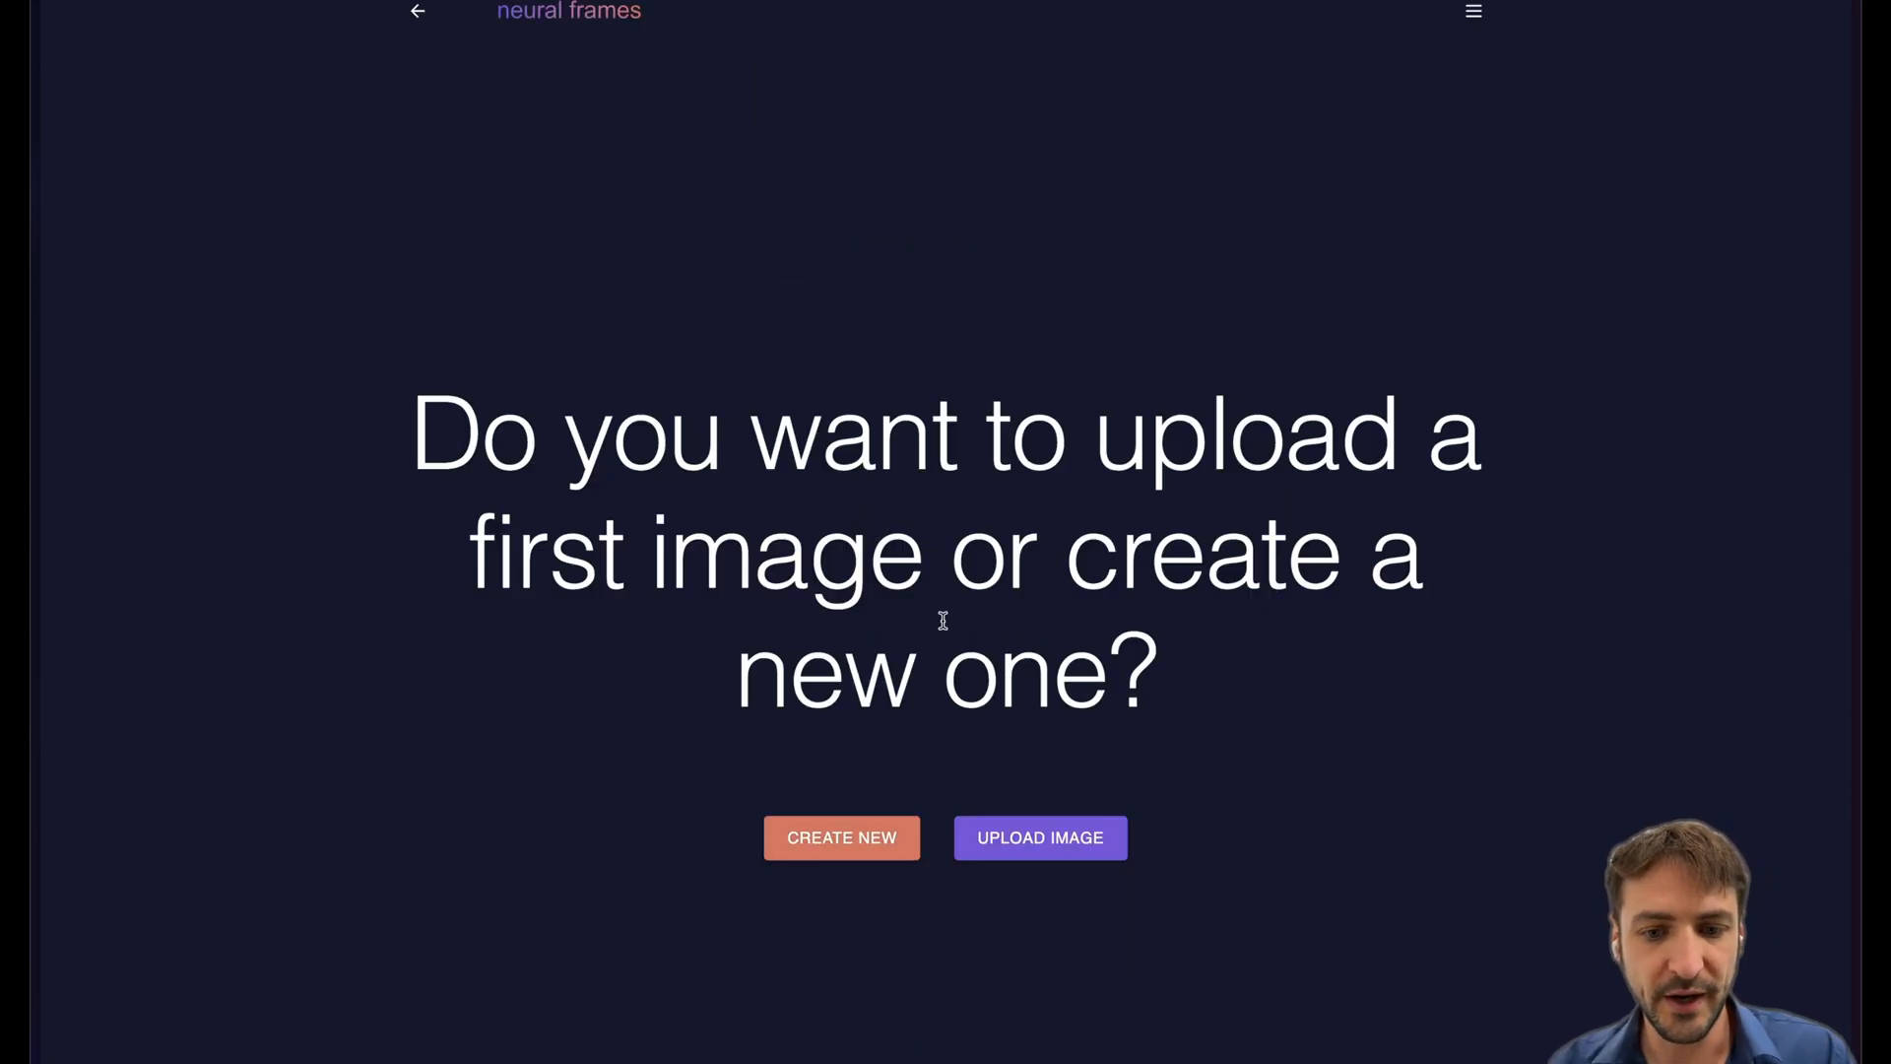
Create a new first image with the Egyptian elephants prompt and an emptied negative prompt.
{"action": "left_click", "coordinate": [849, 858]}
{"action": "type", "text": "portrait photograph"}
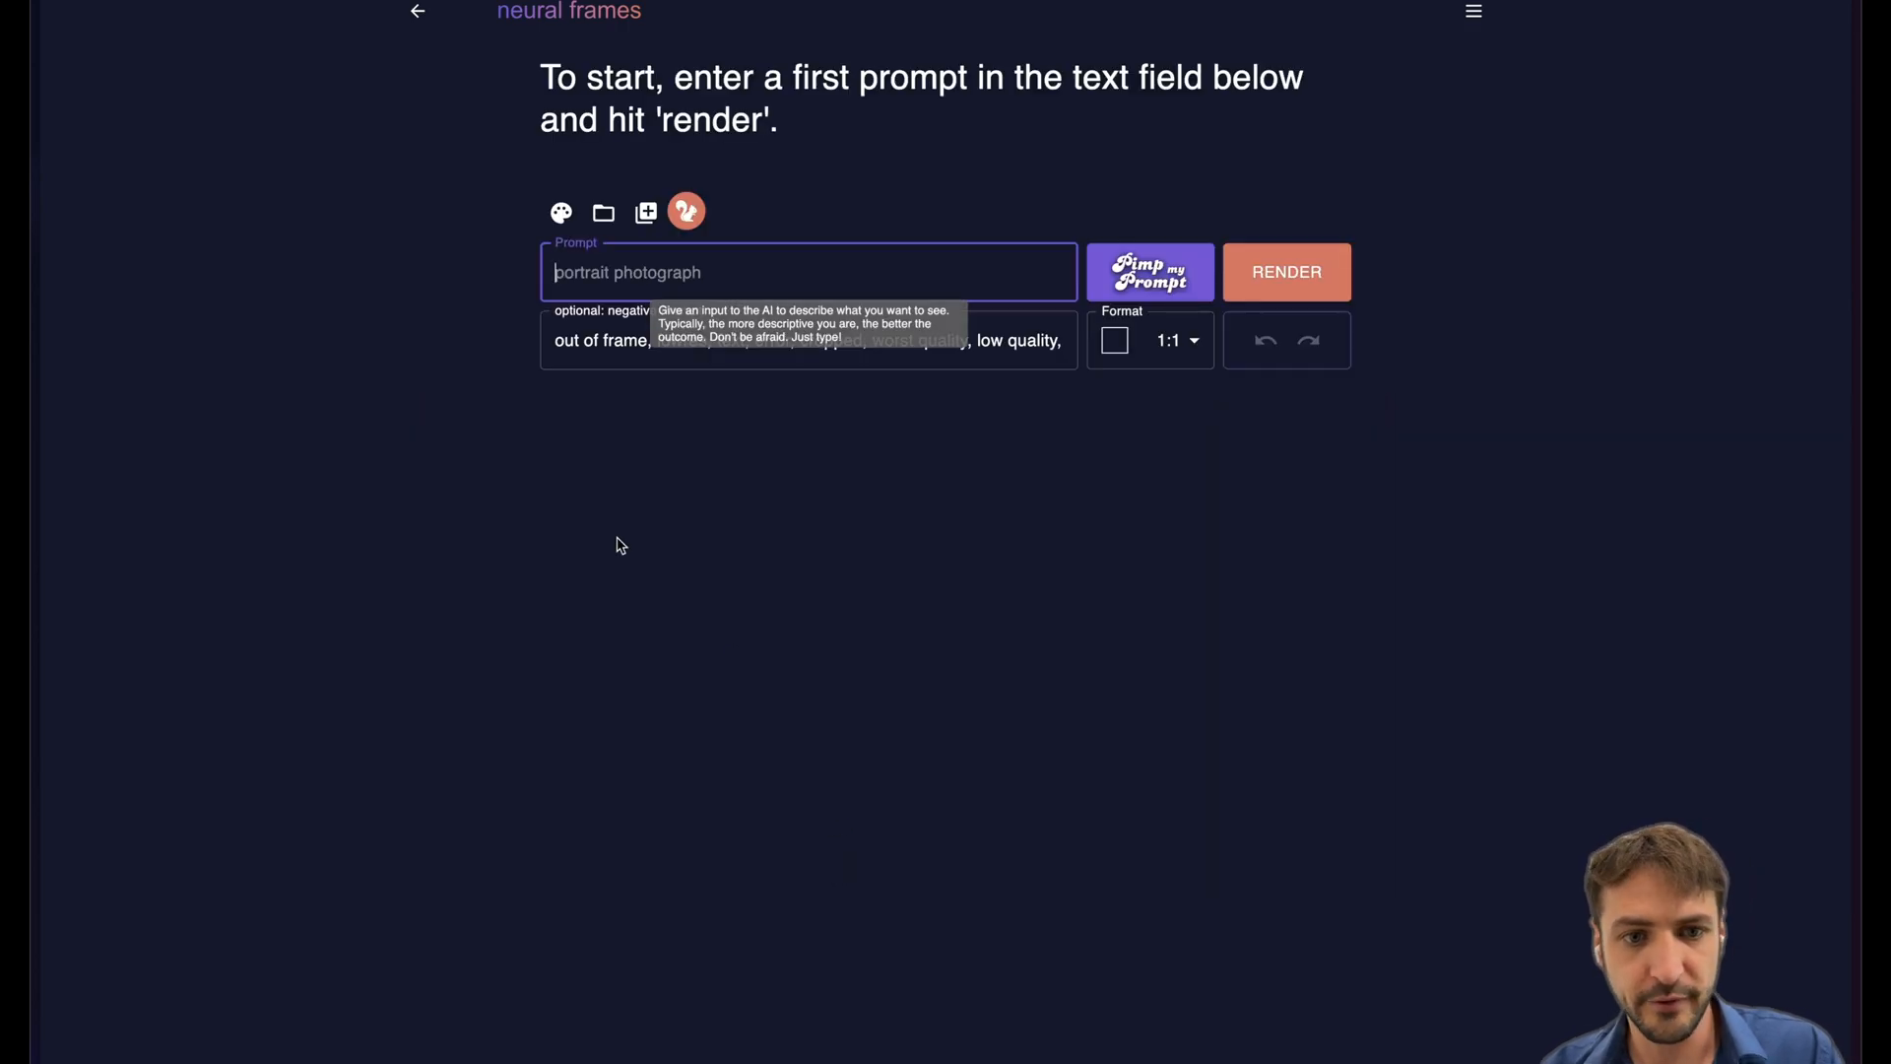
{"action": "type", "text": "hier,"}
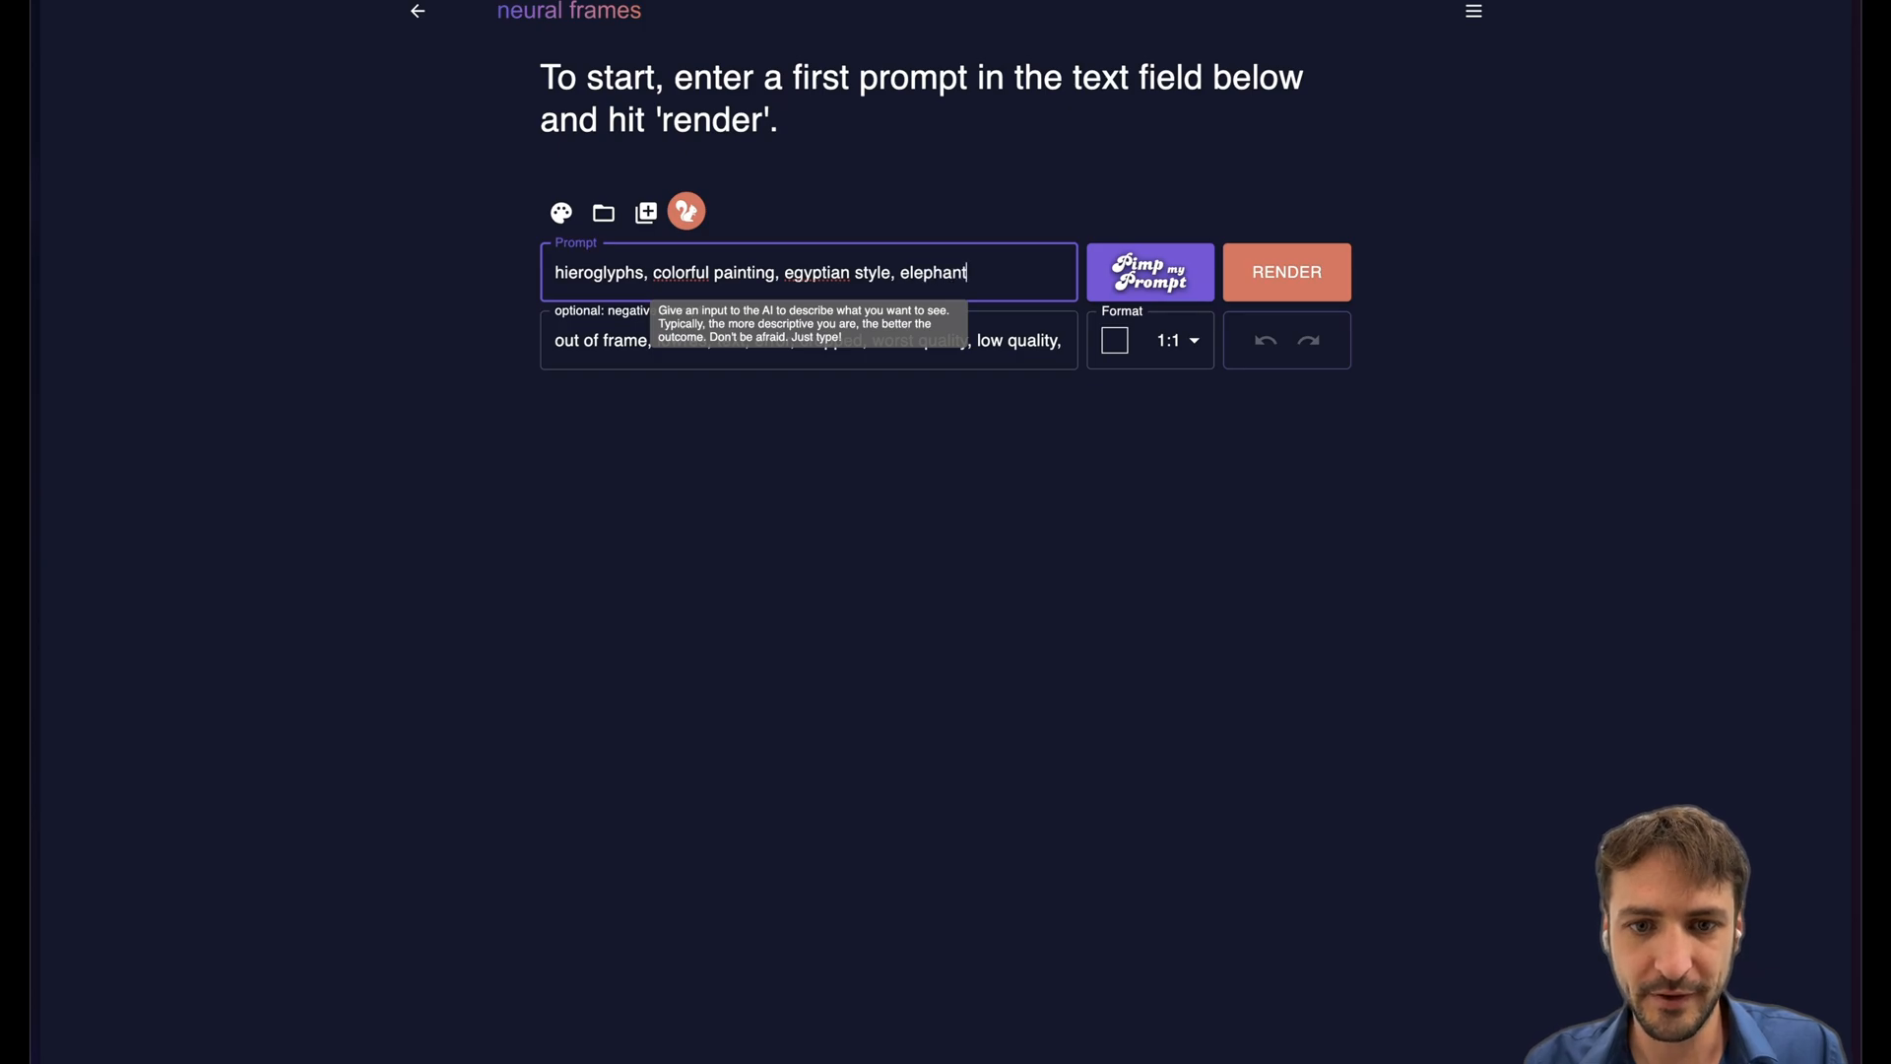
{"action": "type", "text": "s"}
{"action": "left_click", "coordinate": [555, 340]}
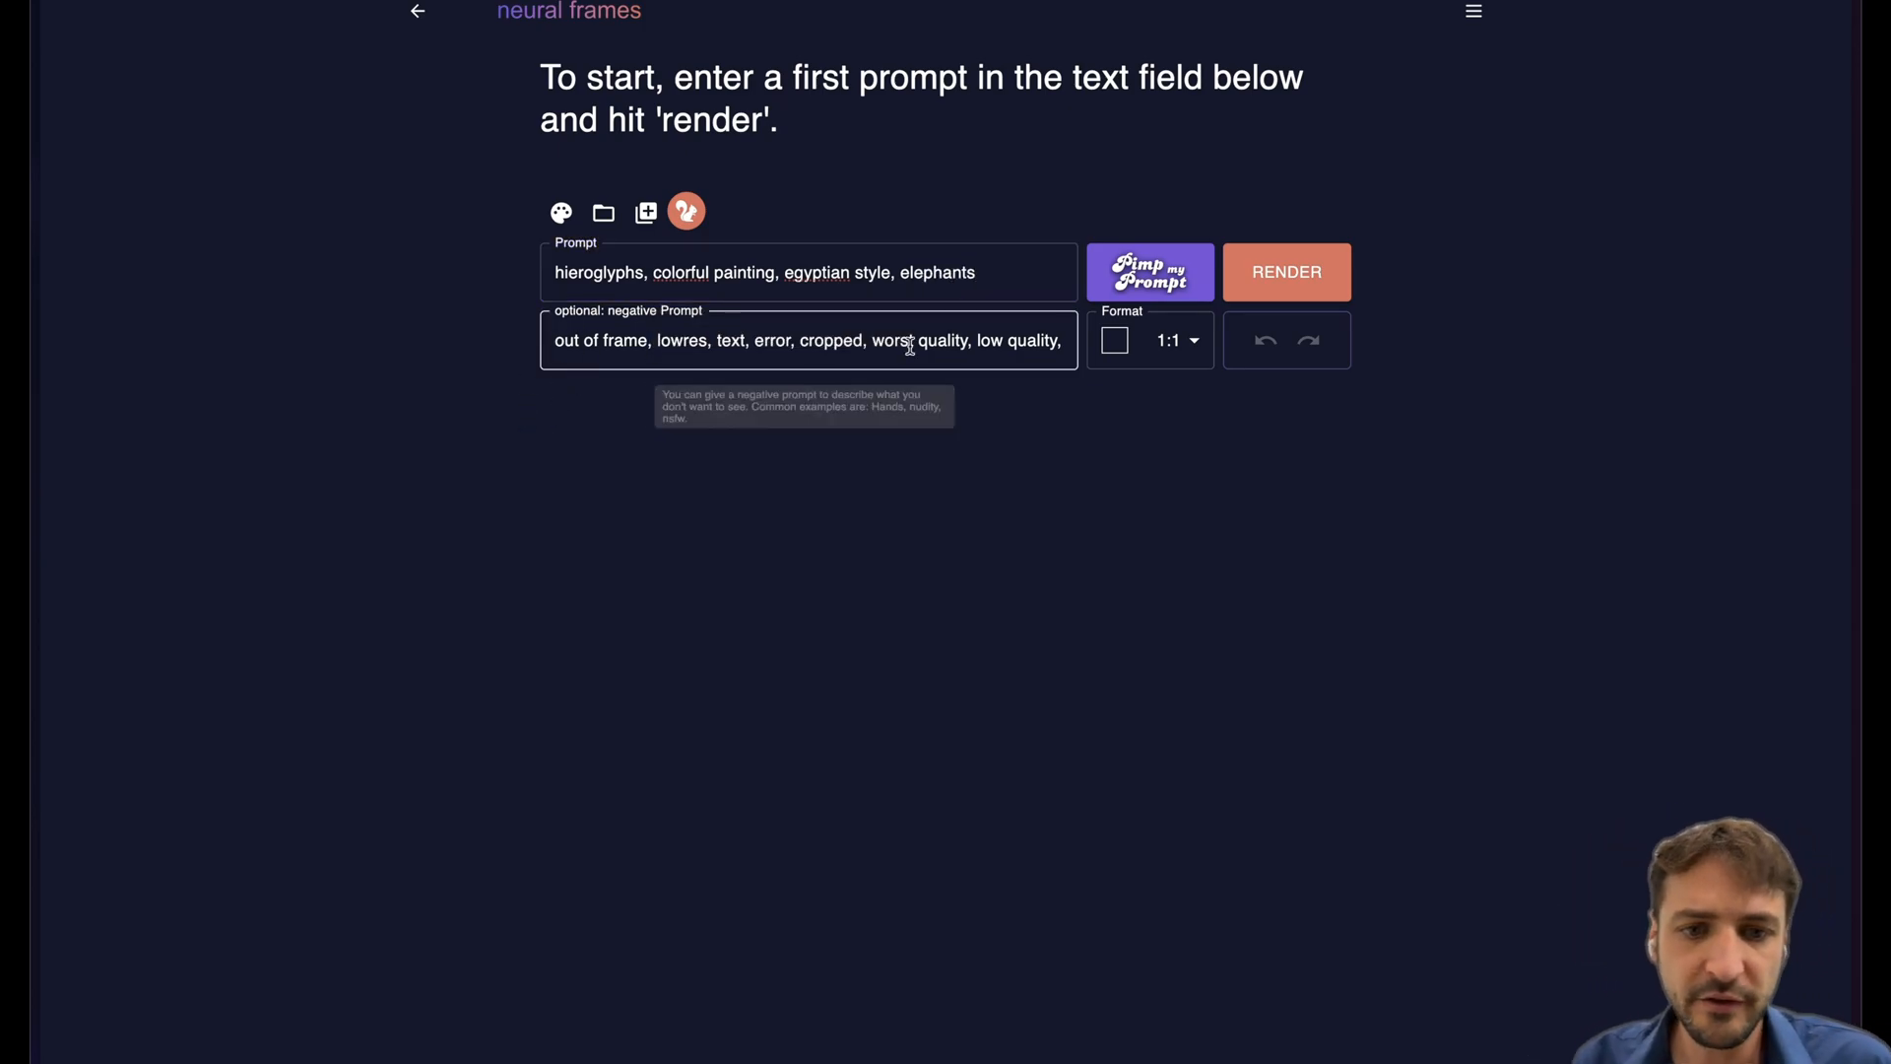
{"action": "left_click", "coordinate": [538, 396]}
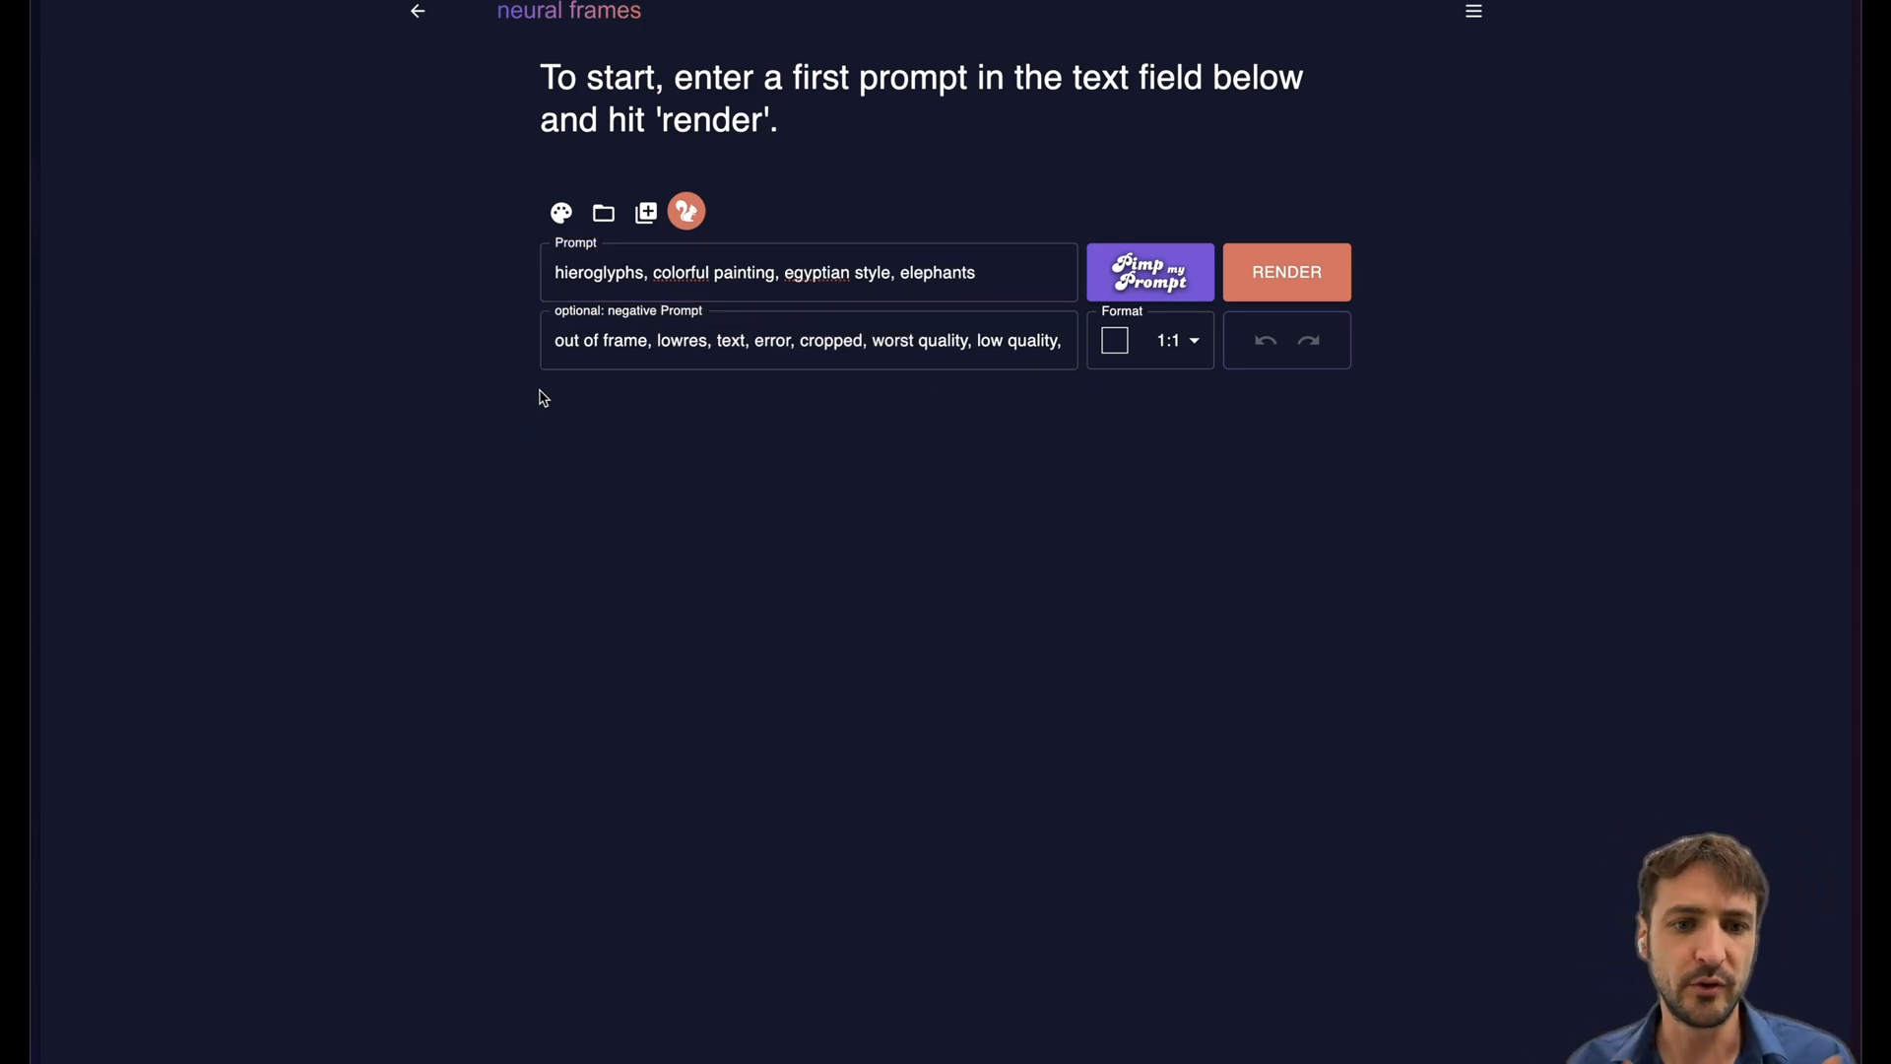
{"action": "left_click", "coordinate": [607, 355]}
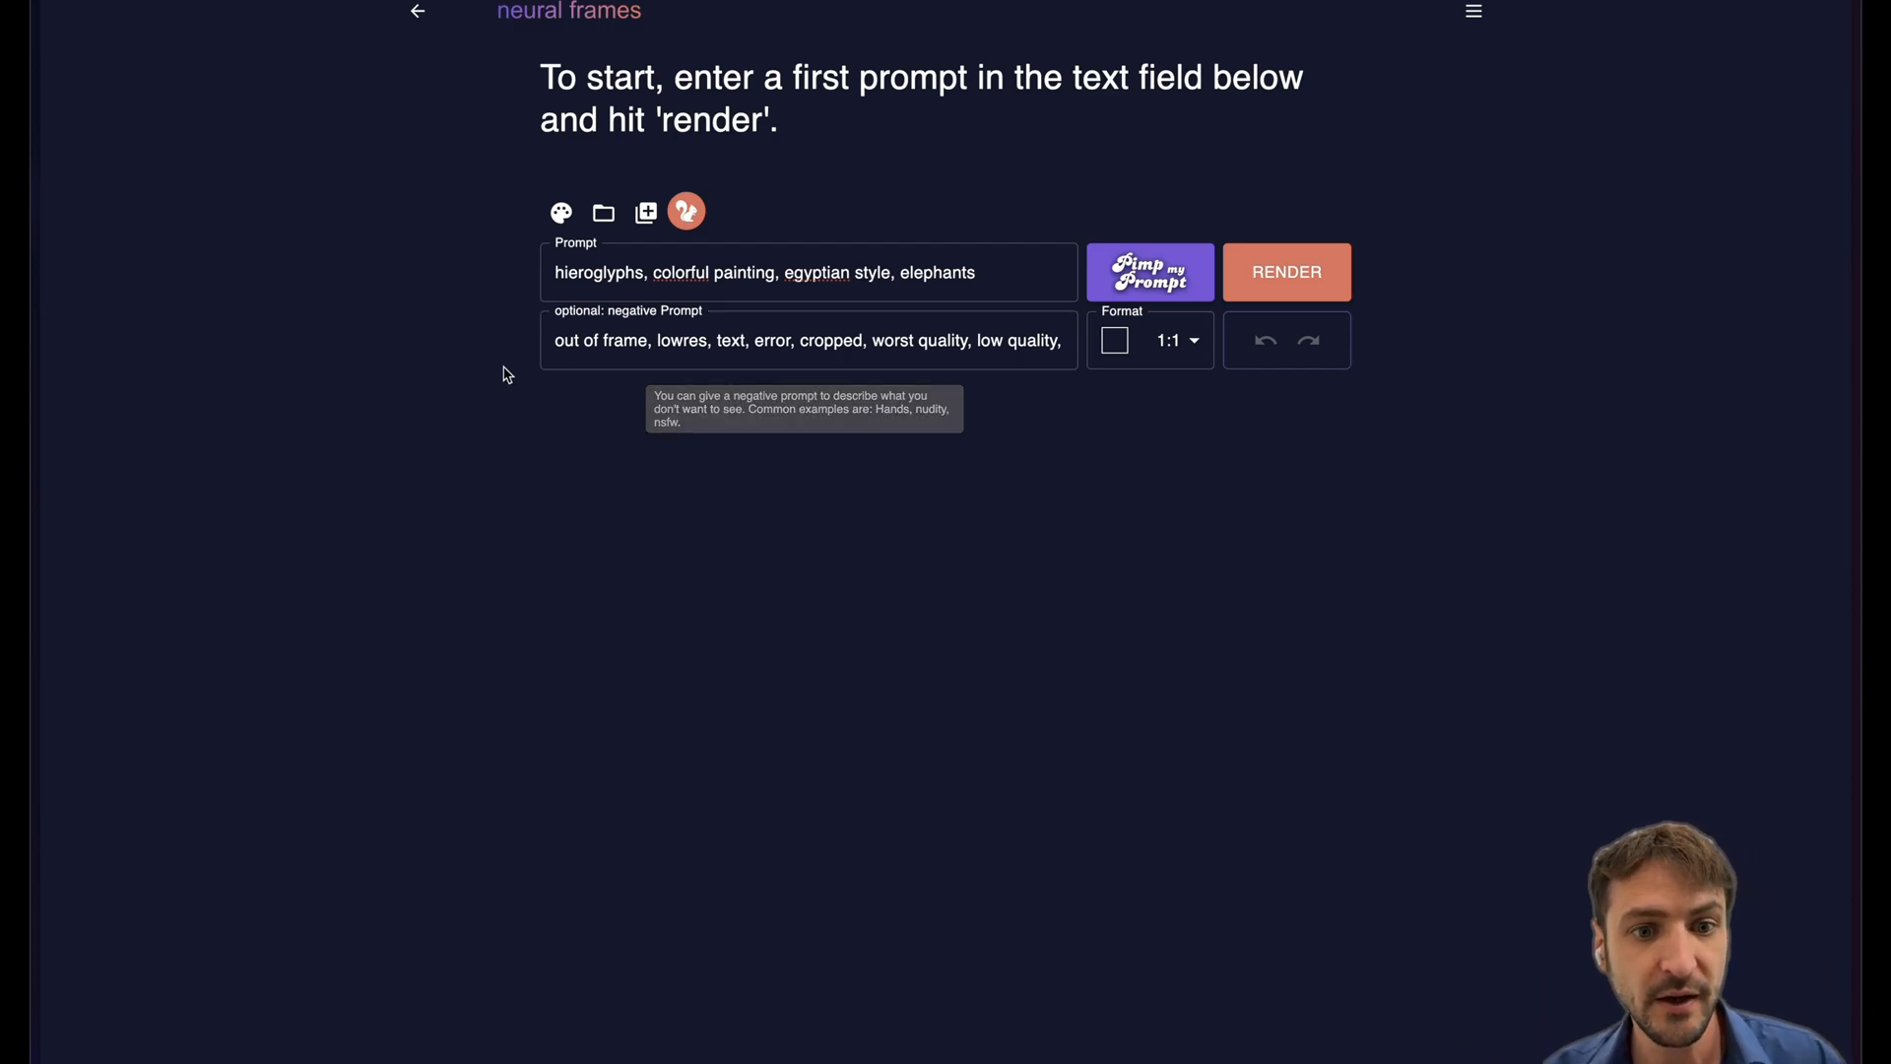
{"action": "triple_click", "coordinate": [672, 337]}
{"action": "key", "text": "BackSpace"}
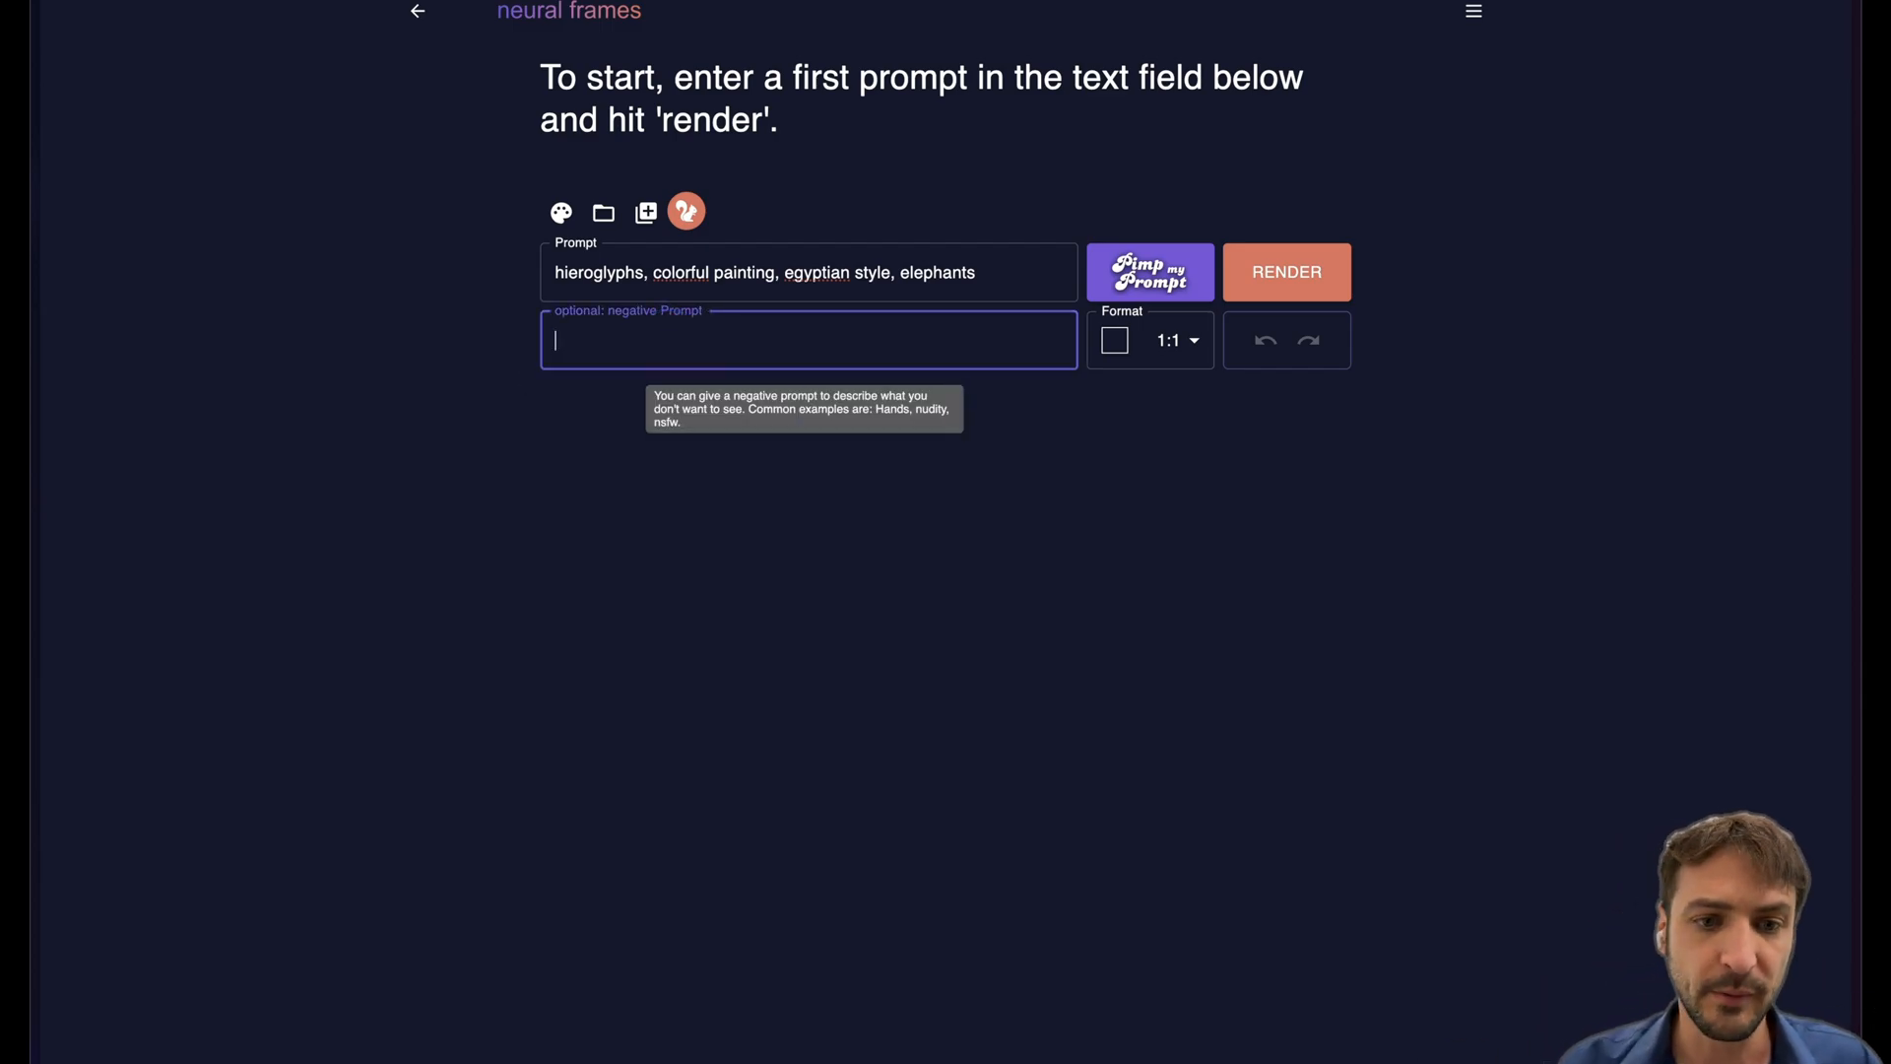
{"action": "left_click", "coordinate": [352, 571]}
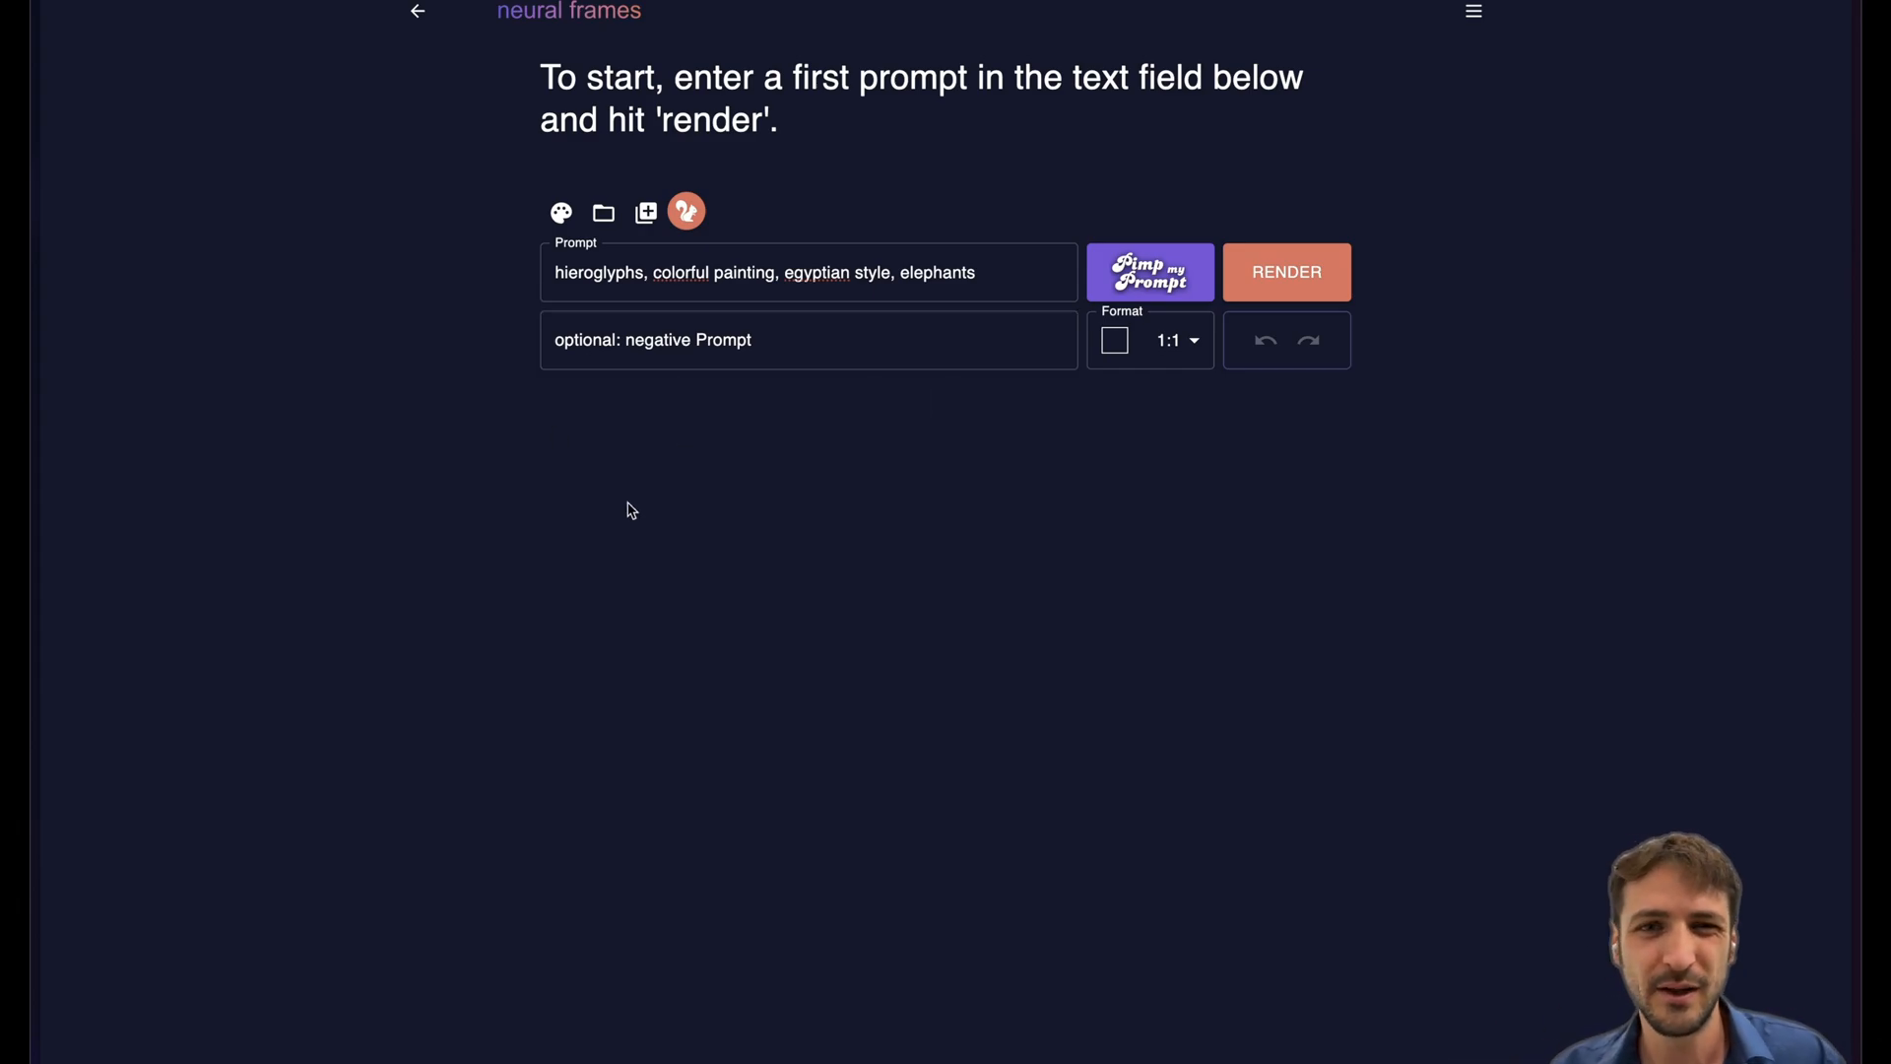
{"action": "scroll", "coordinate": [574, 596], "scroll_direction": "down", "scroll_amount": 2}
{"action": "scroll", "coordinate": [575, 596], "scroll_direction": "down", "scroll_amount": 3}
{"action": "scroll", "coordinate": [574, 596], "scroll_direction": "down", "scroll_amount": 1}
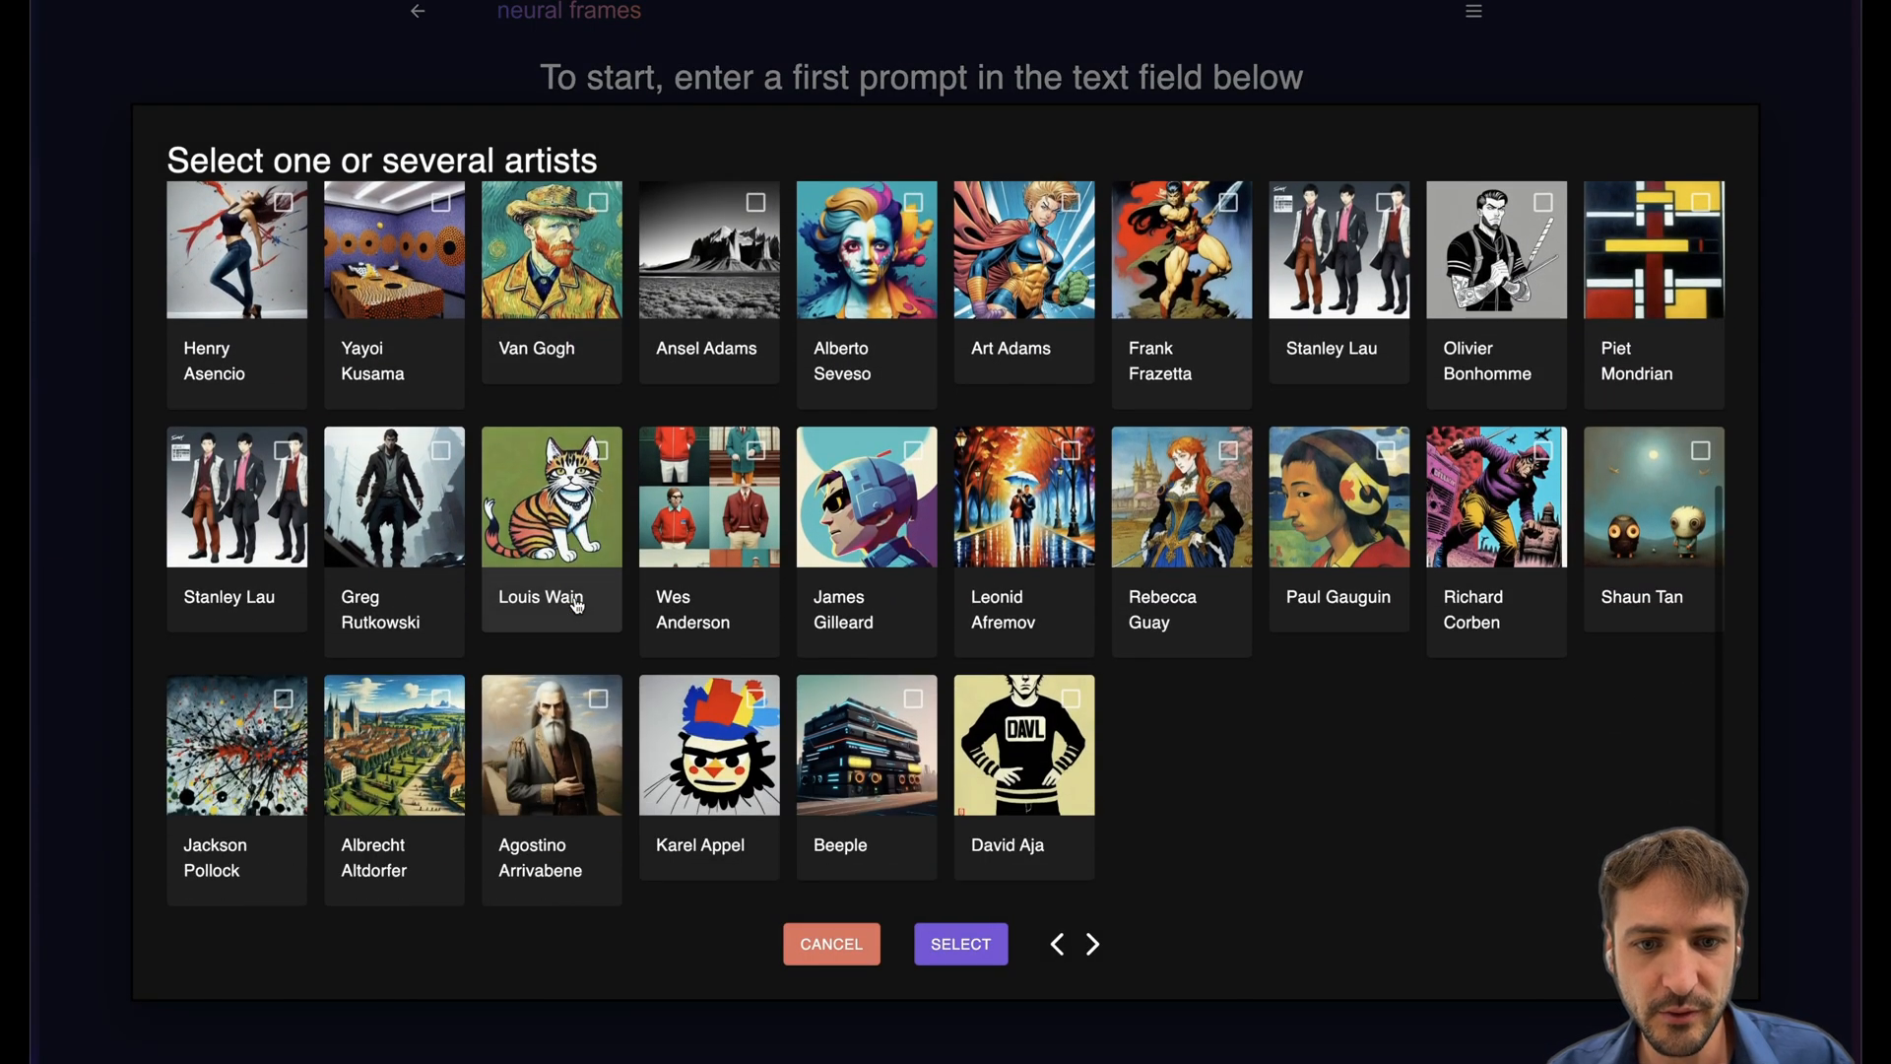
{"action": "scroll", "coordinate": [575, 596], "scroll_direction": "up", "scroll_amount": 3}
{"action": "scroll", "coordinate": [575, 603], "scroll_direction": "up", "scroll_amount": 2}
Select Arcimboldo, Afshar and Picasso in the artist picker, then dismiss it without applying.
{"action": "left_click", "coordinate": [550, 489]}
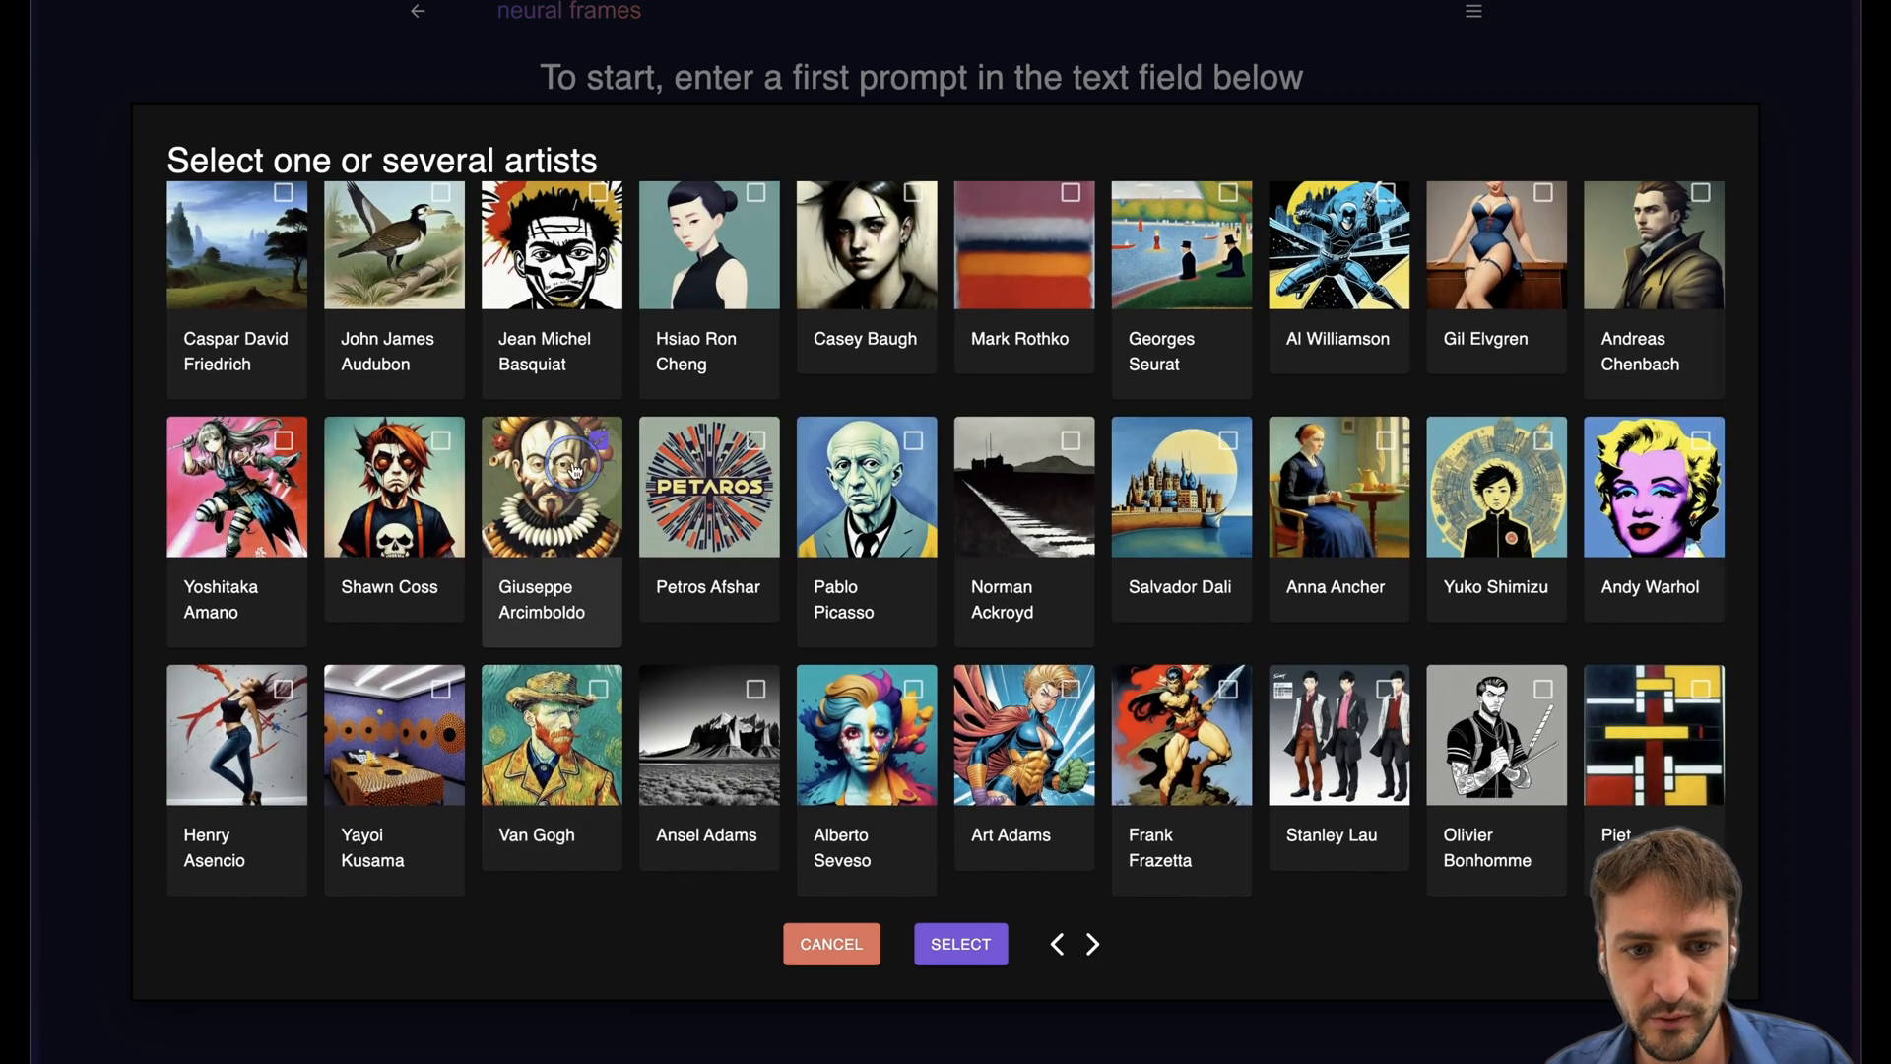
{"action": "left_click", "coordinate": [707, 488]}
{"action": "left_click", "coordinate": [866, 489]}
{"action": "scroll", "coordinate": [535, 463], "scroll_direction": "up", "scroll_amount": 1}
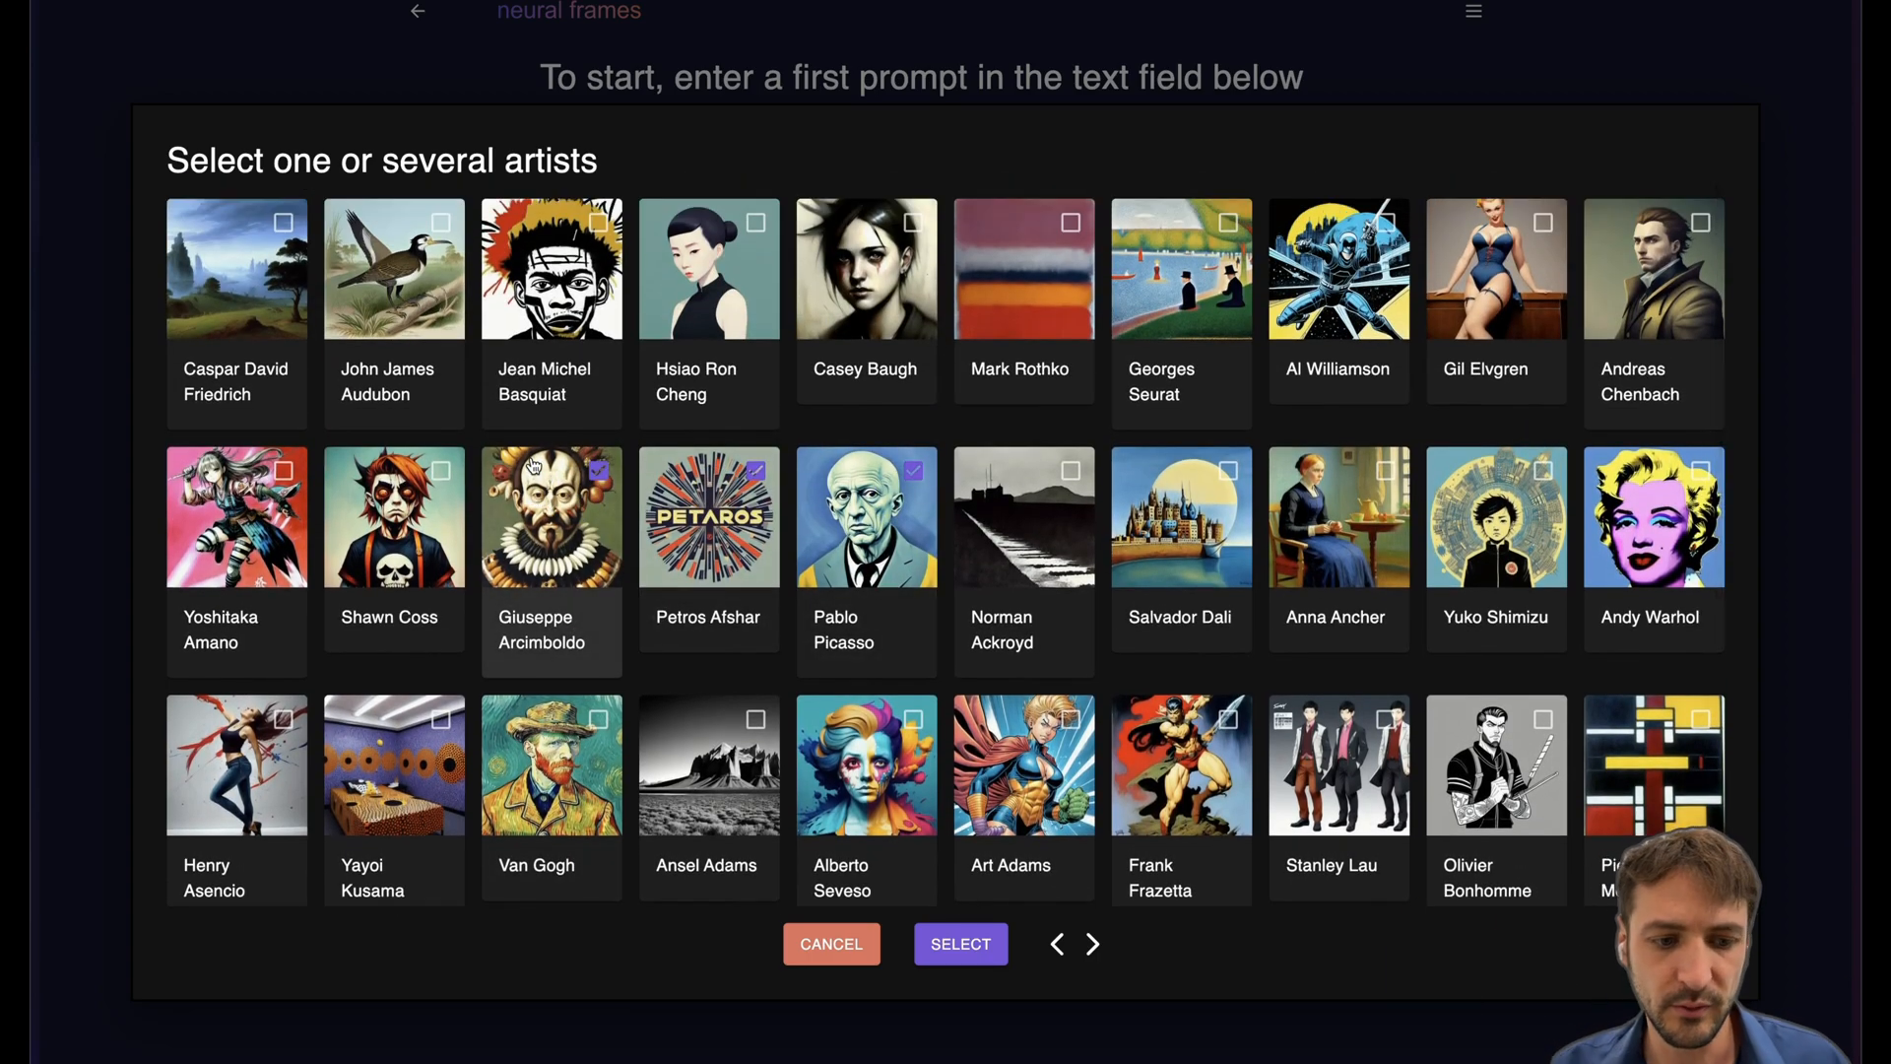
{"action": "left_click", "coordinate": [821, 946]}
Browse the prompt history and saved prompt collection, then close them.
{"action": "left_click", "coordinate": [604, 215]}
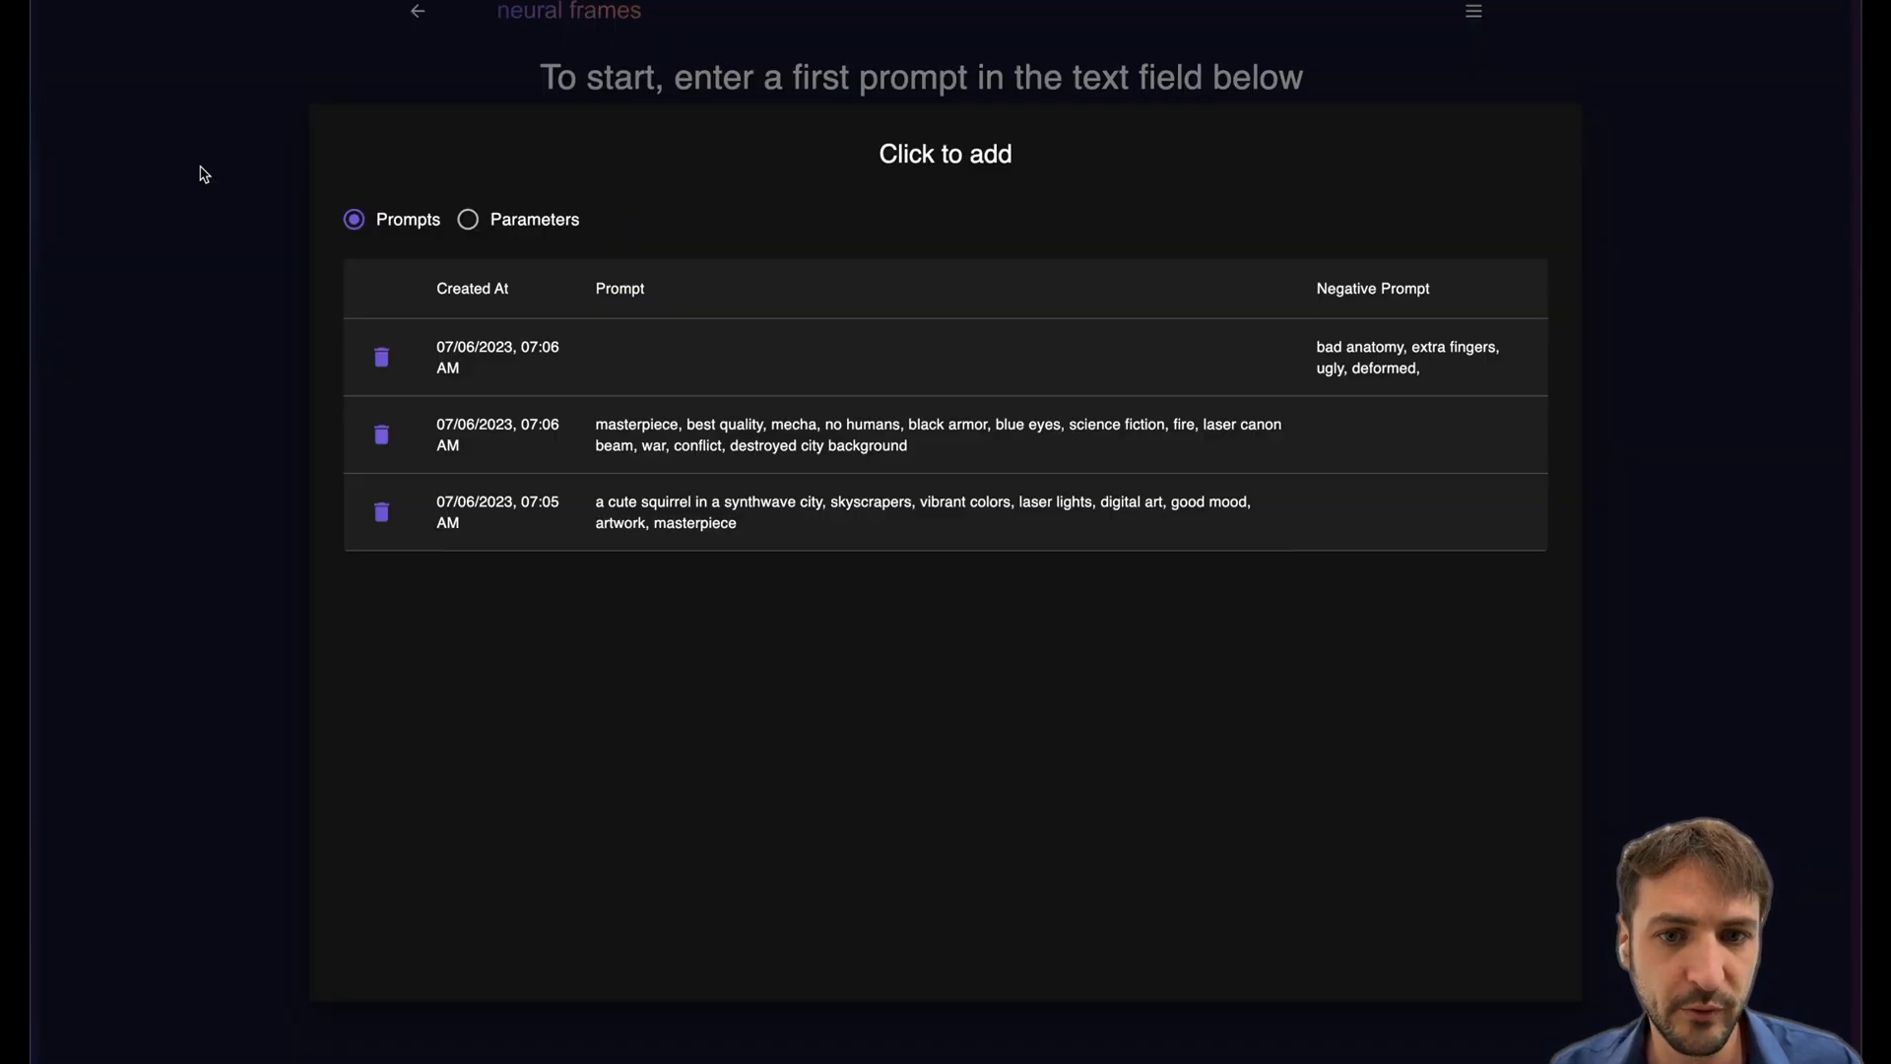
{"action": "left_click", "coordinate": [202, 174]}
{"action": "left_click", "coordinate": [646, 211]}
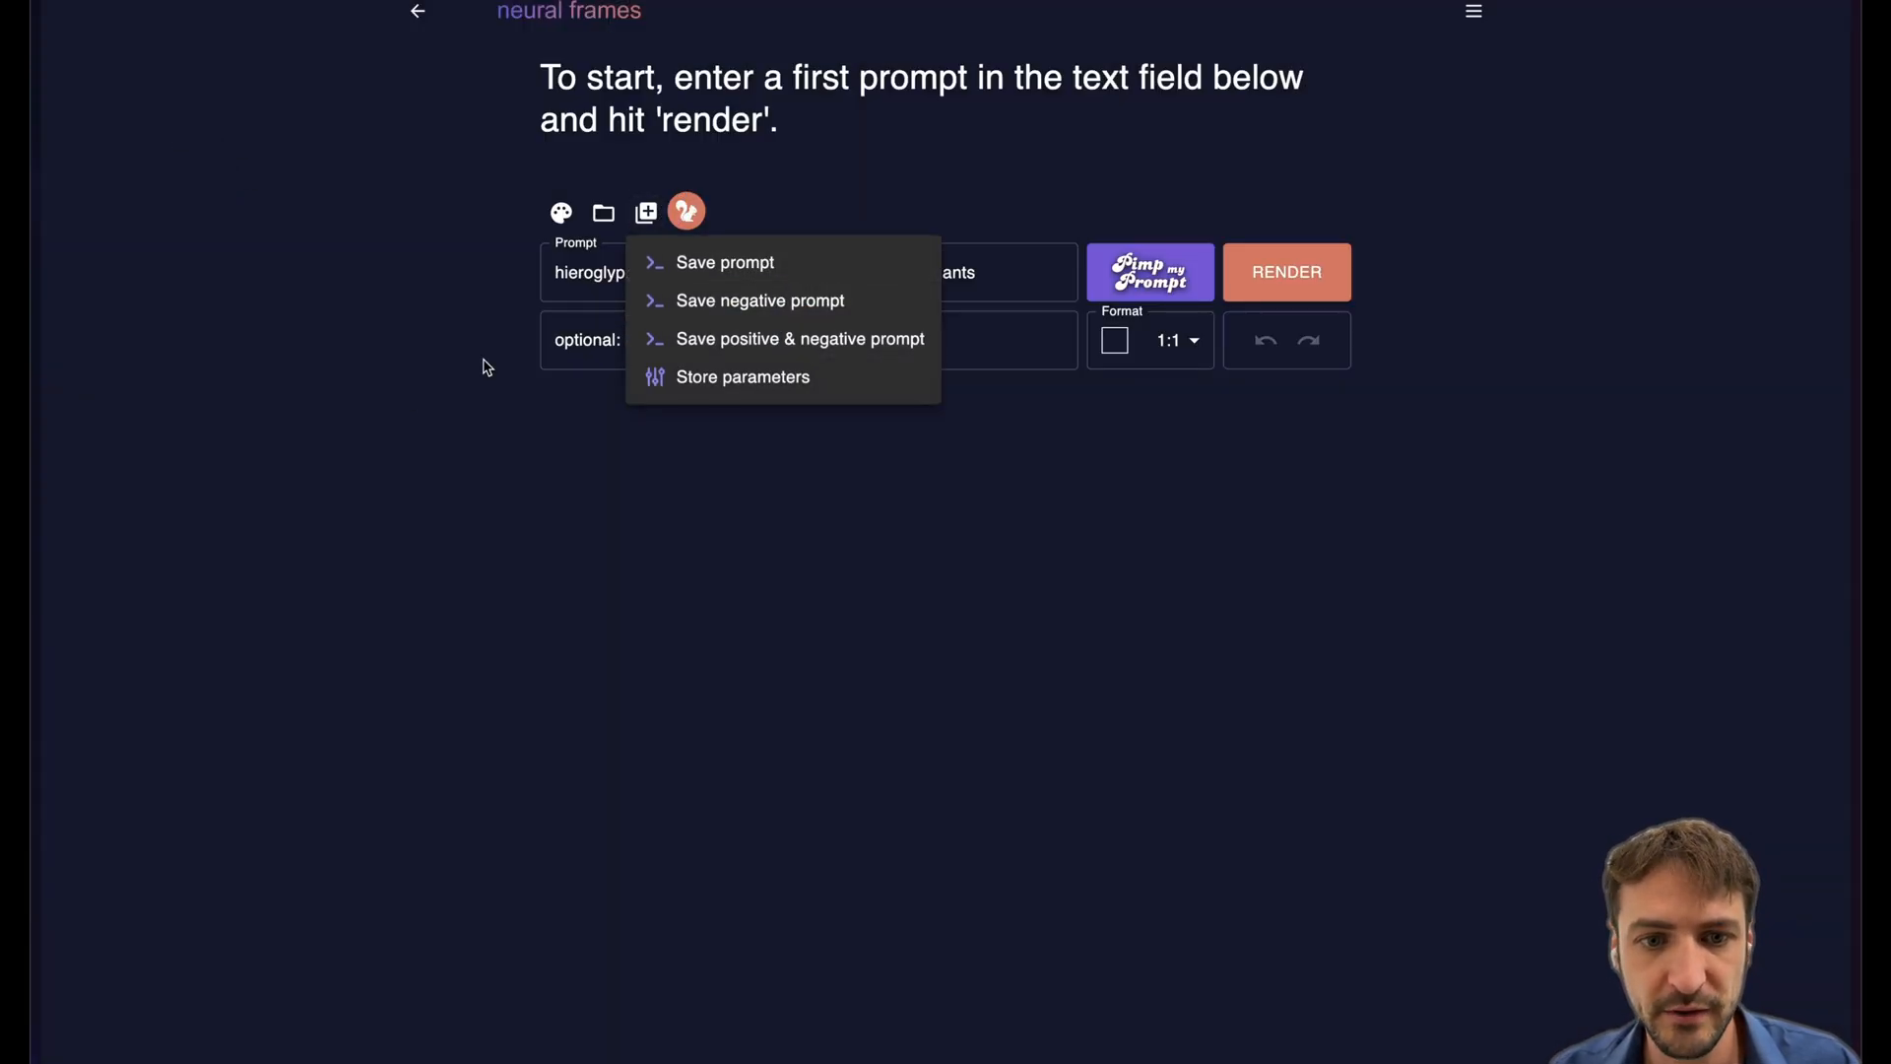
{"action": "left_click", "coordinate": [392, 422]}
{"action": "left_click", "coordinate": [603, 213]}
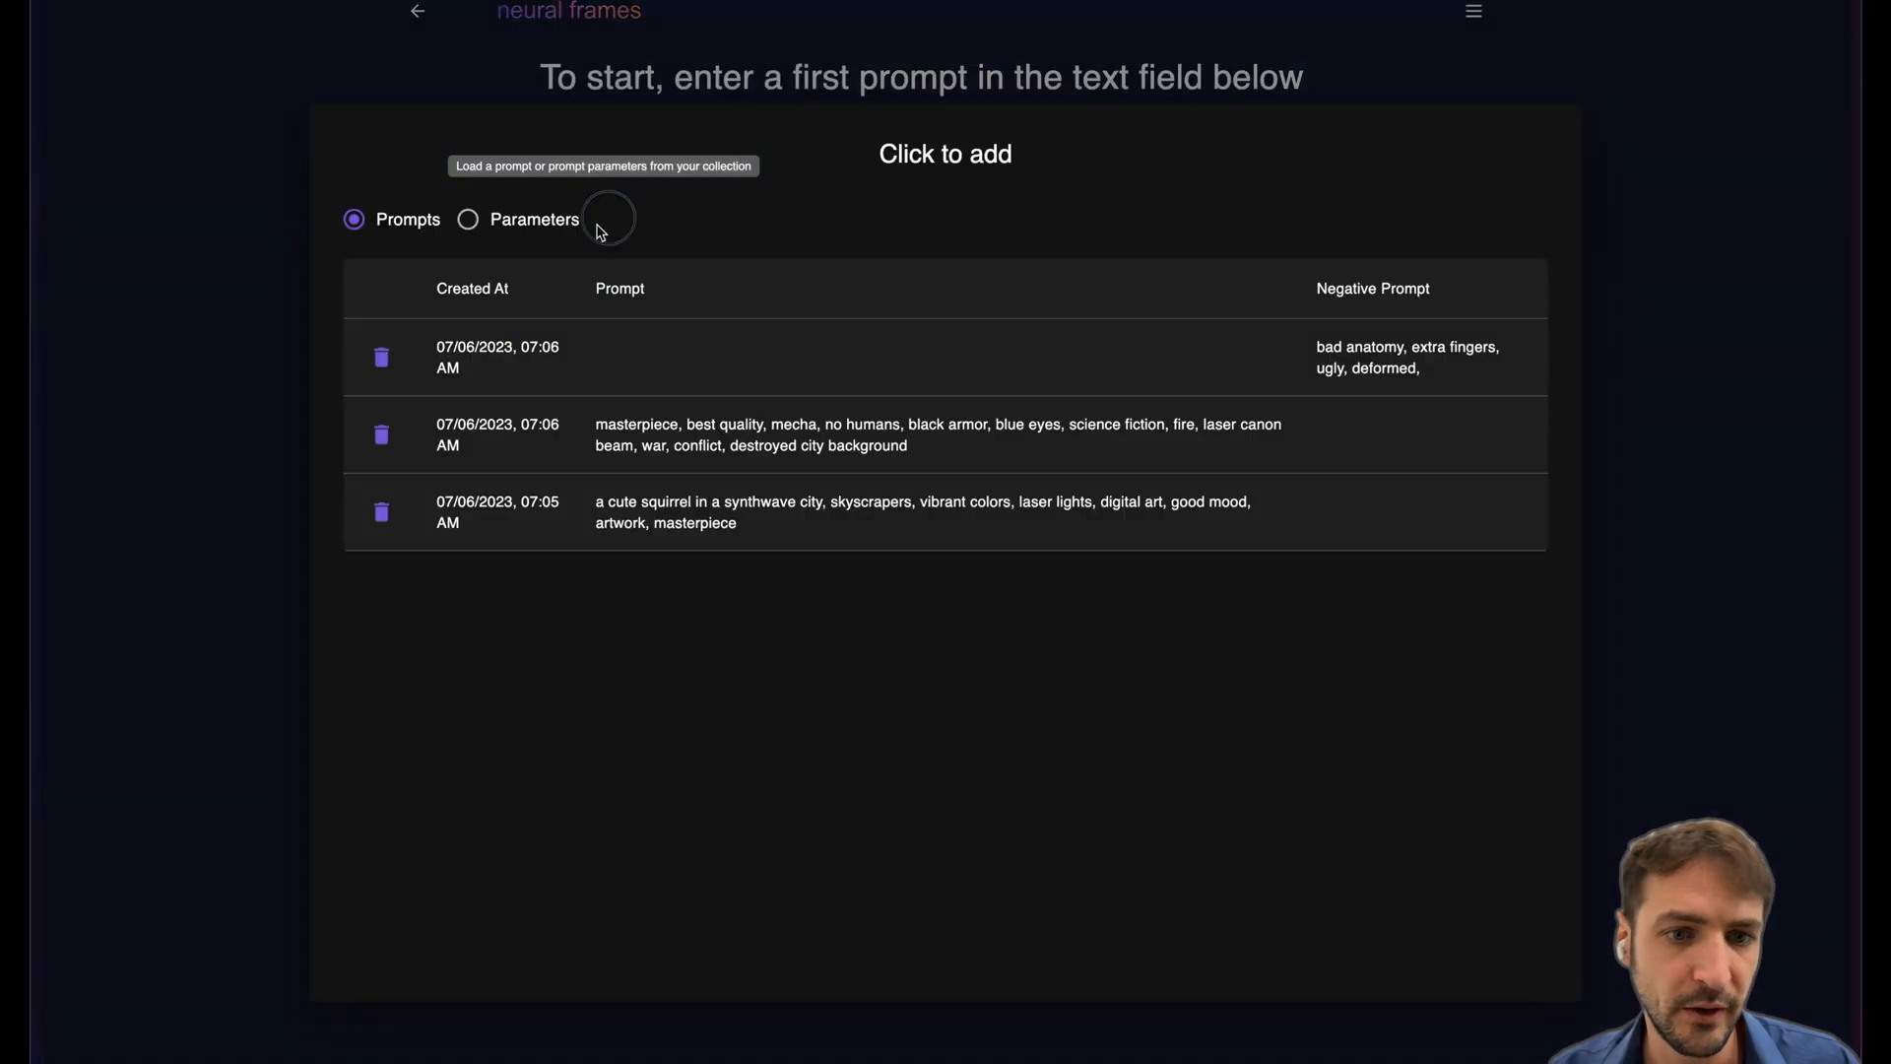
{"action": "left_click", "coordinate": [194, 479]}
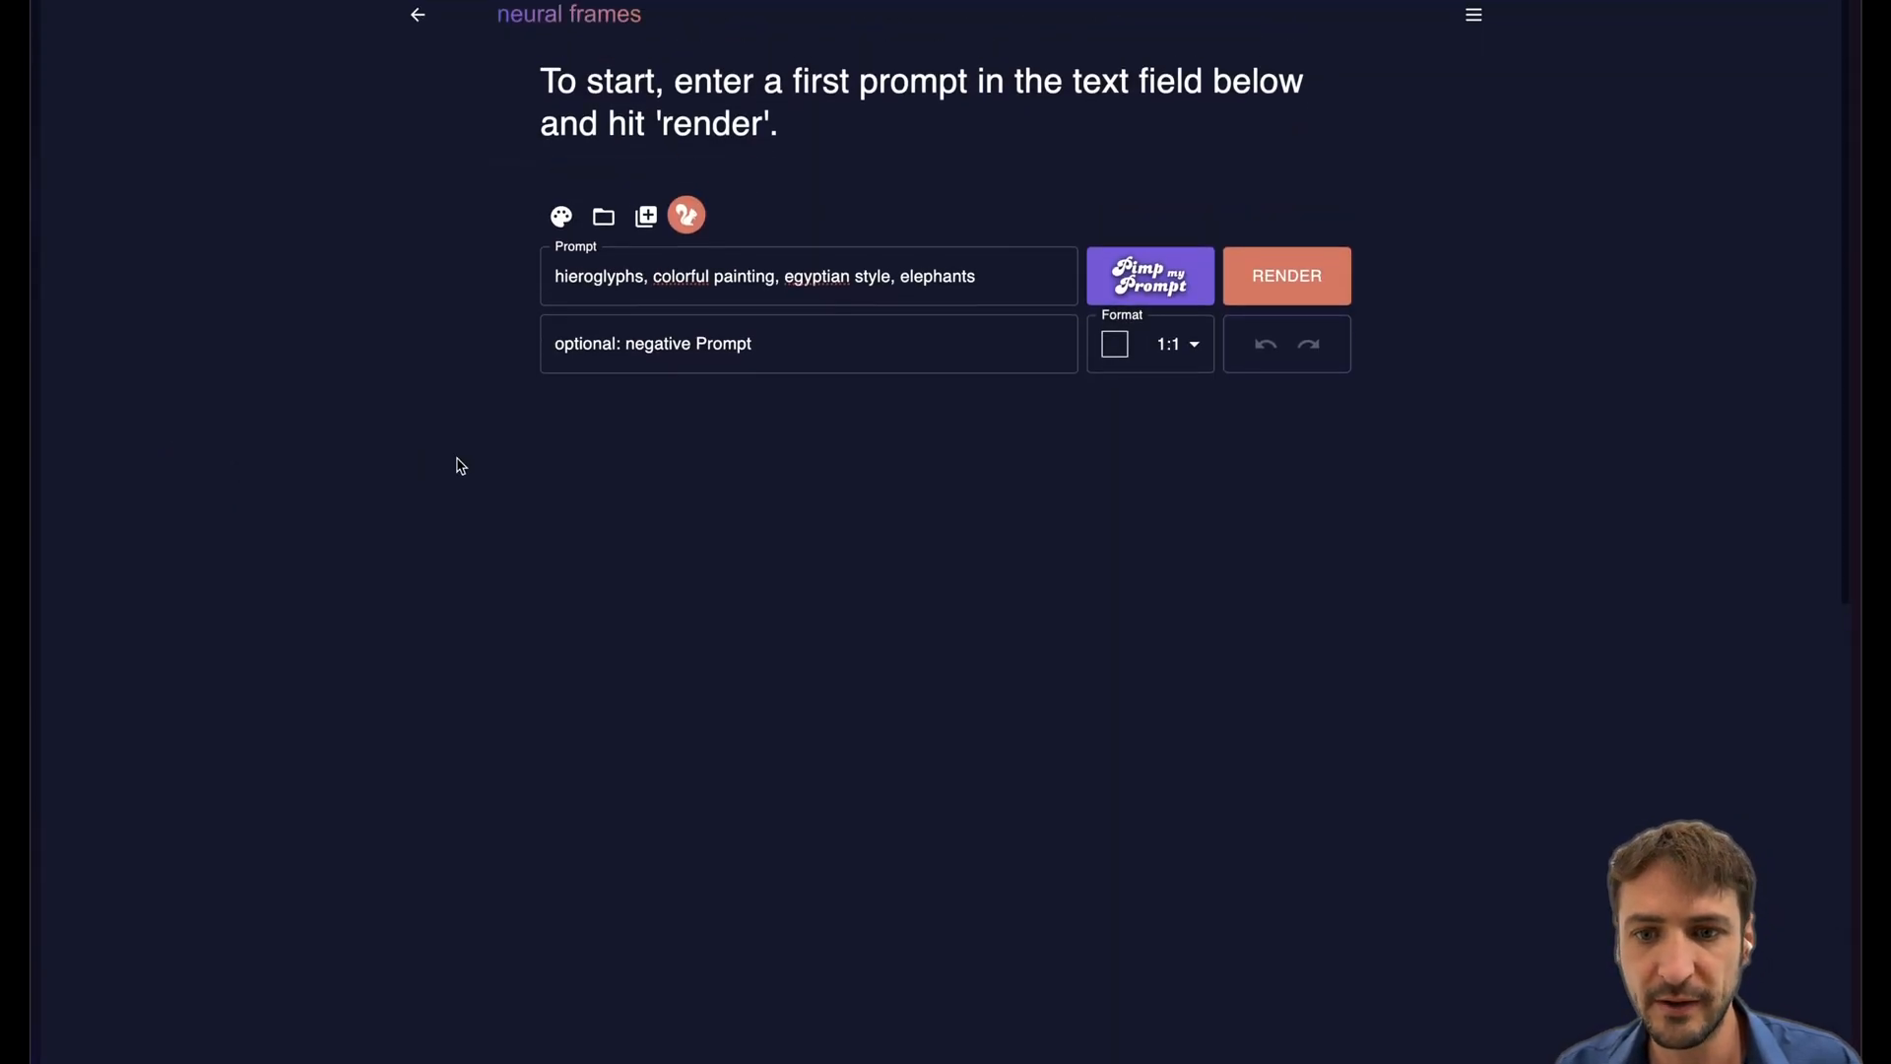
Set the image format to 16:9 and render the first elephant images.
{"action": "left_click", "coordinate": [1176, 340]}
{"action": "left_click", "coordinate": [1154, 444]}
{"action": "left_click", "coordinate": [1320, 265]}
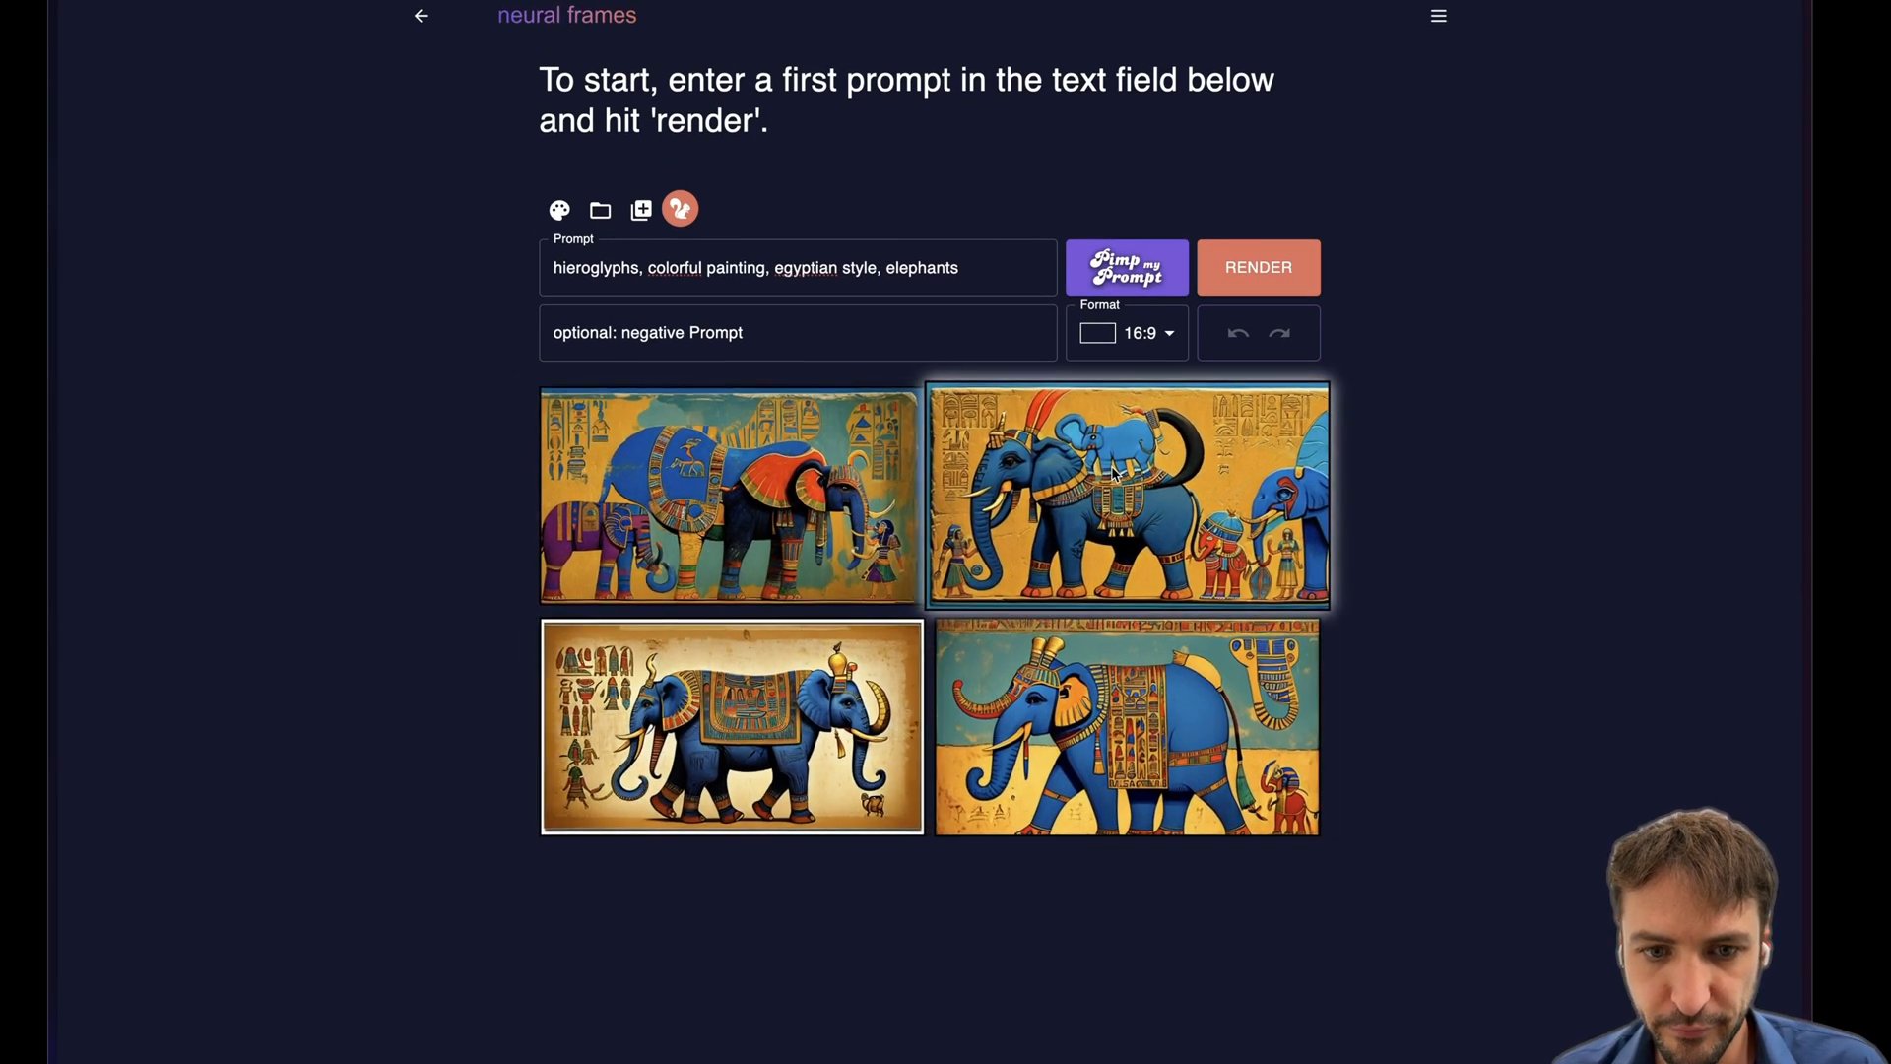
Start a video from the chosen Egyptian elephant painting.
{"action": "left_click", "coordinate": [1116, 712]}
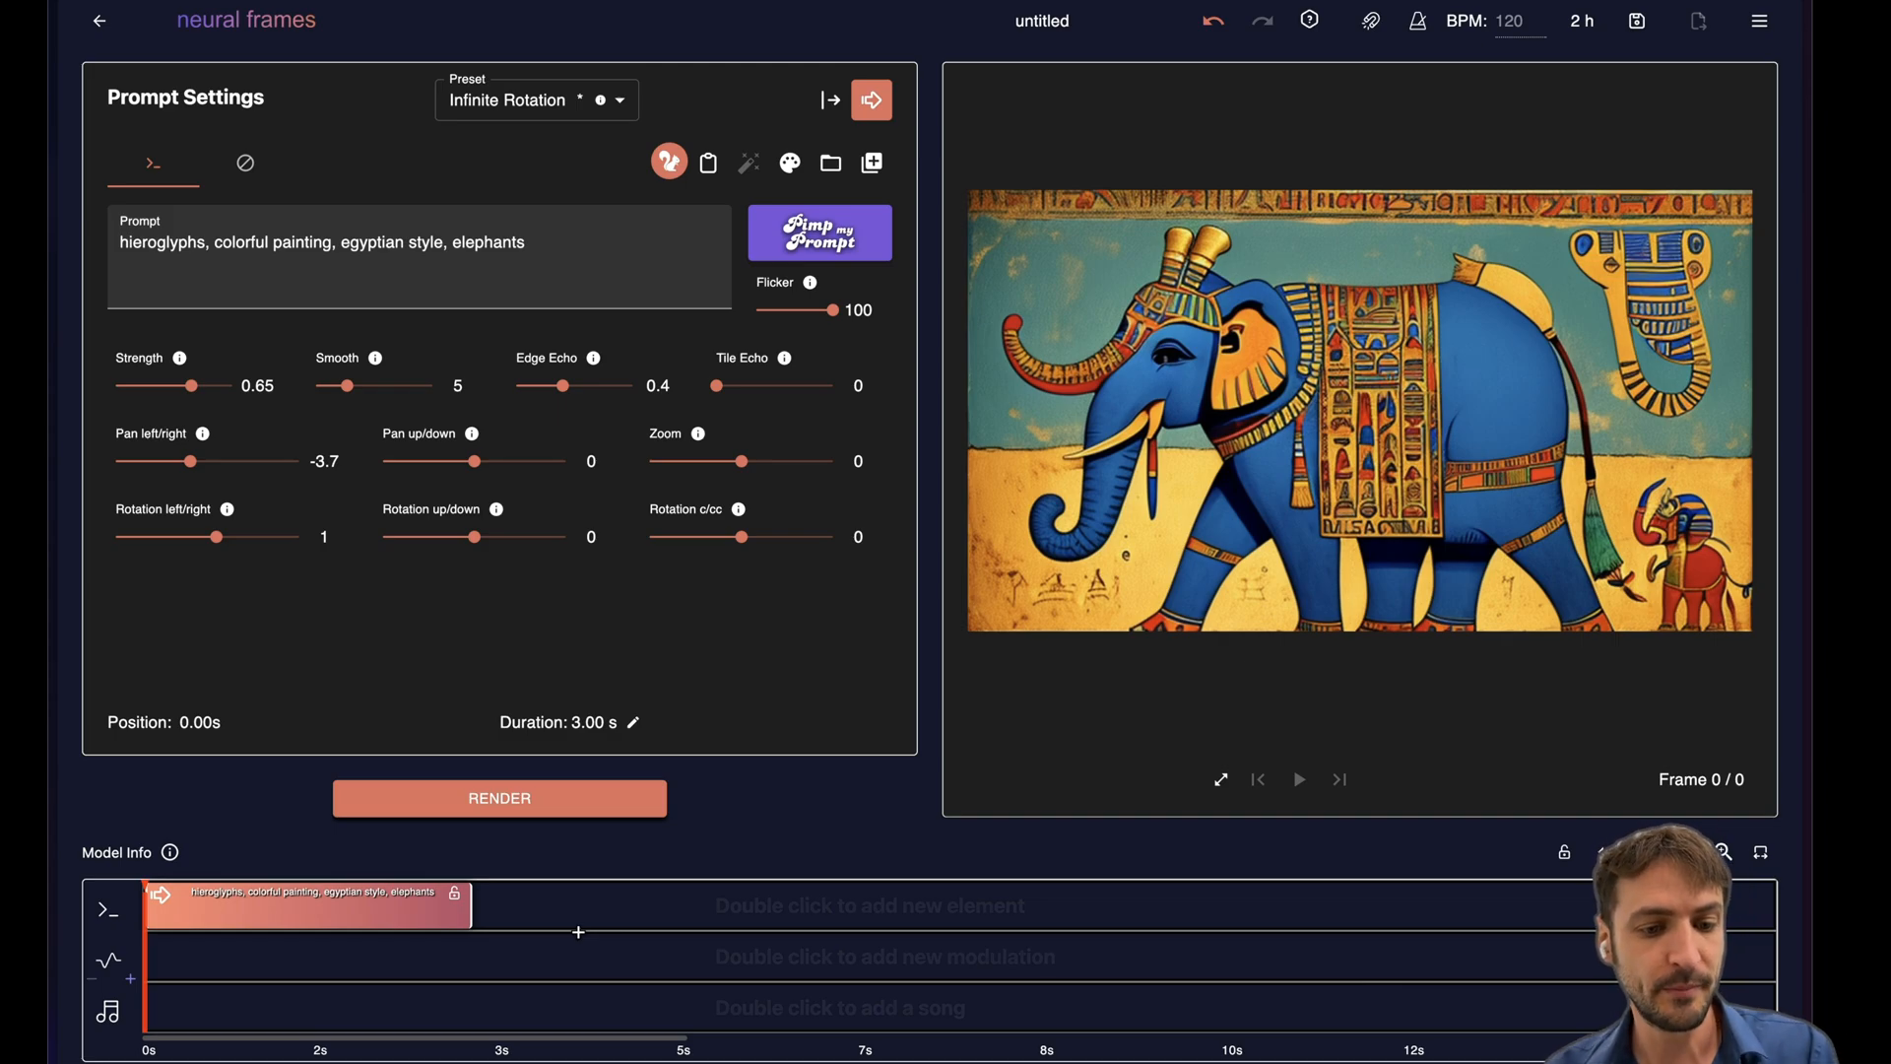
Bring up the save-video prompt twice and dismiss it without saving.
{"action": "left_click", "coordinate": [1638, 21]}
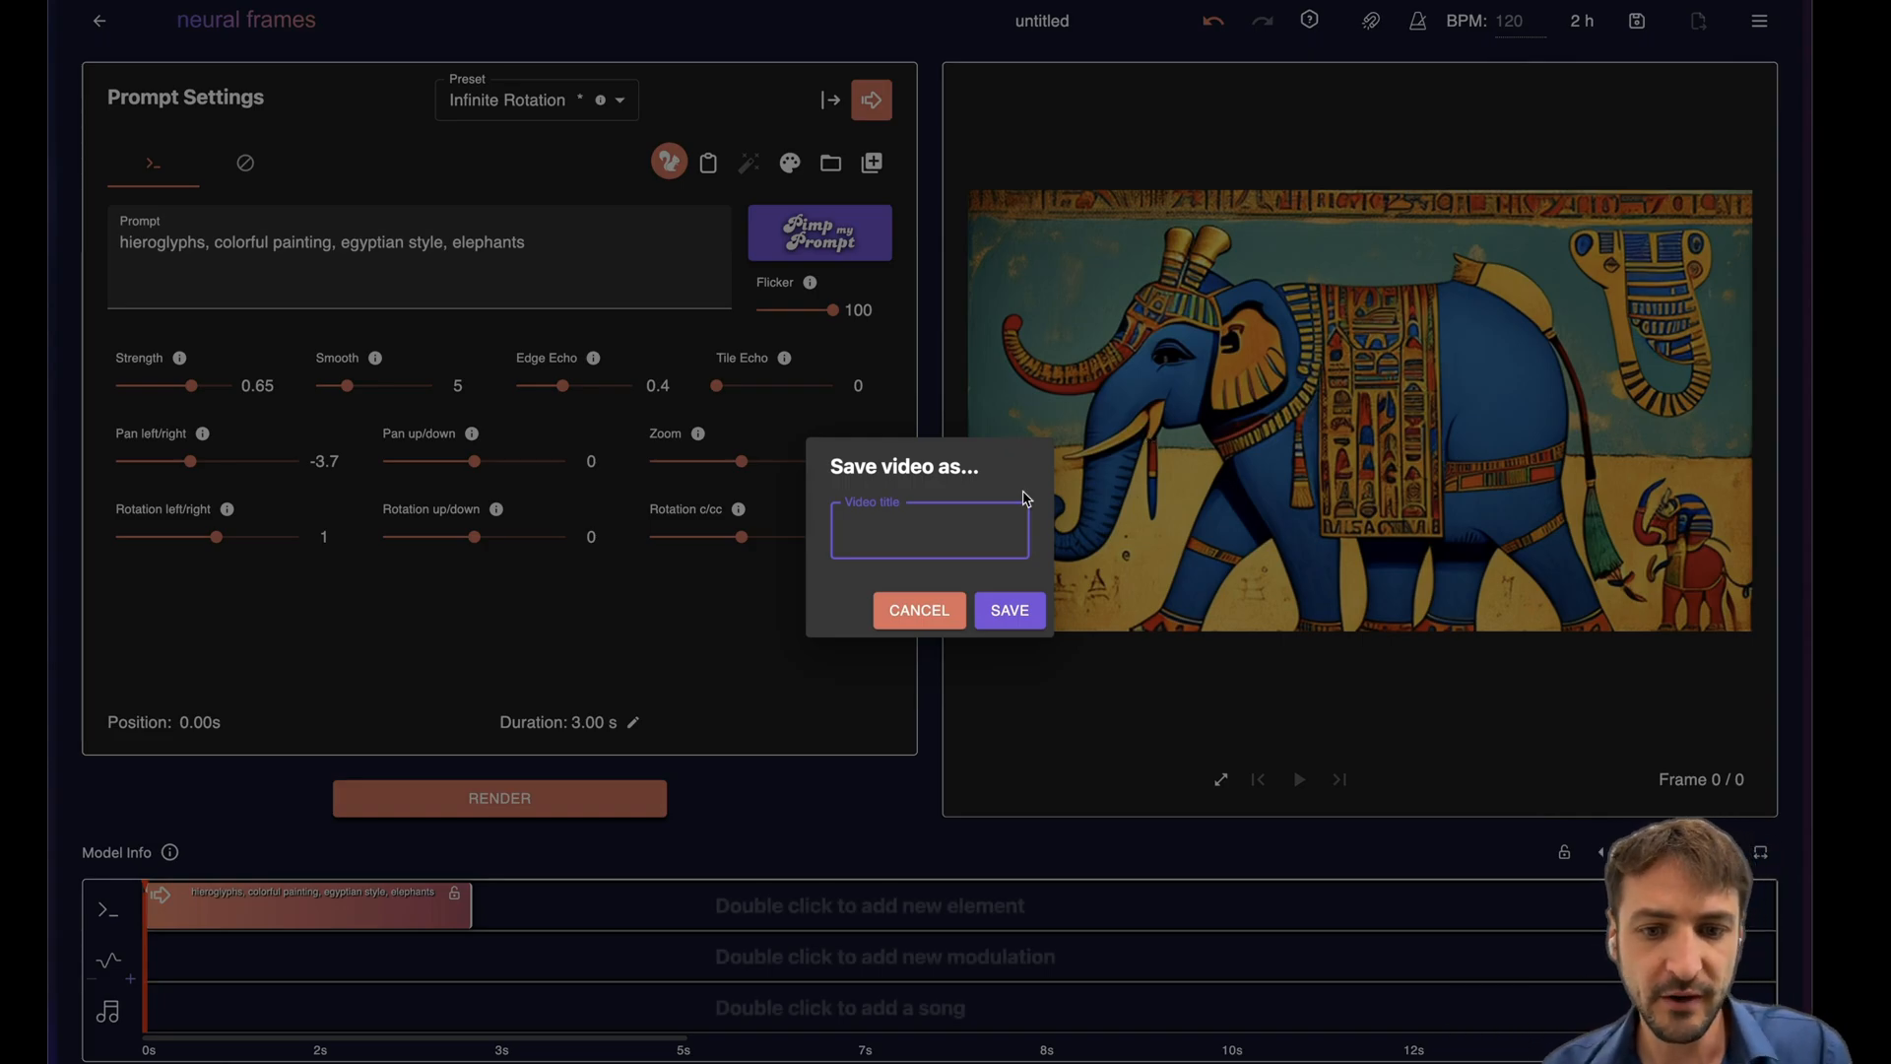
{"action": "key", "text": "Escape"}
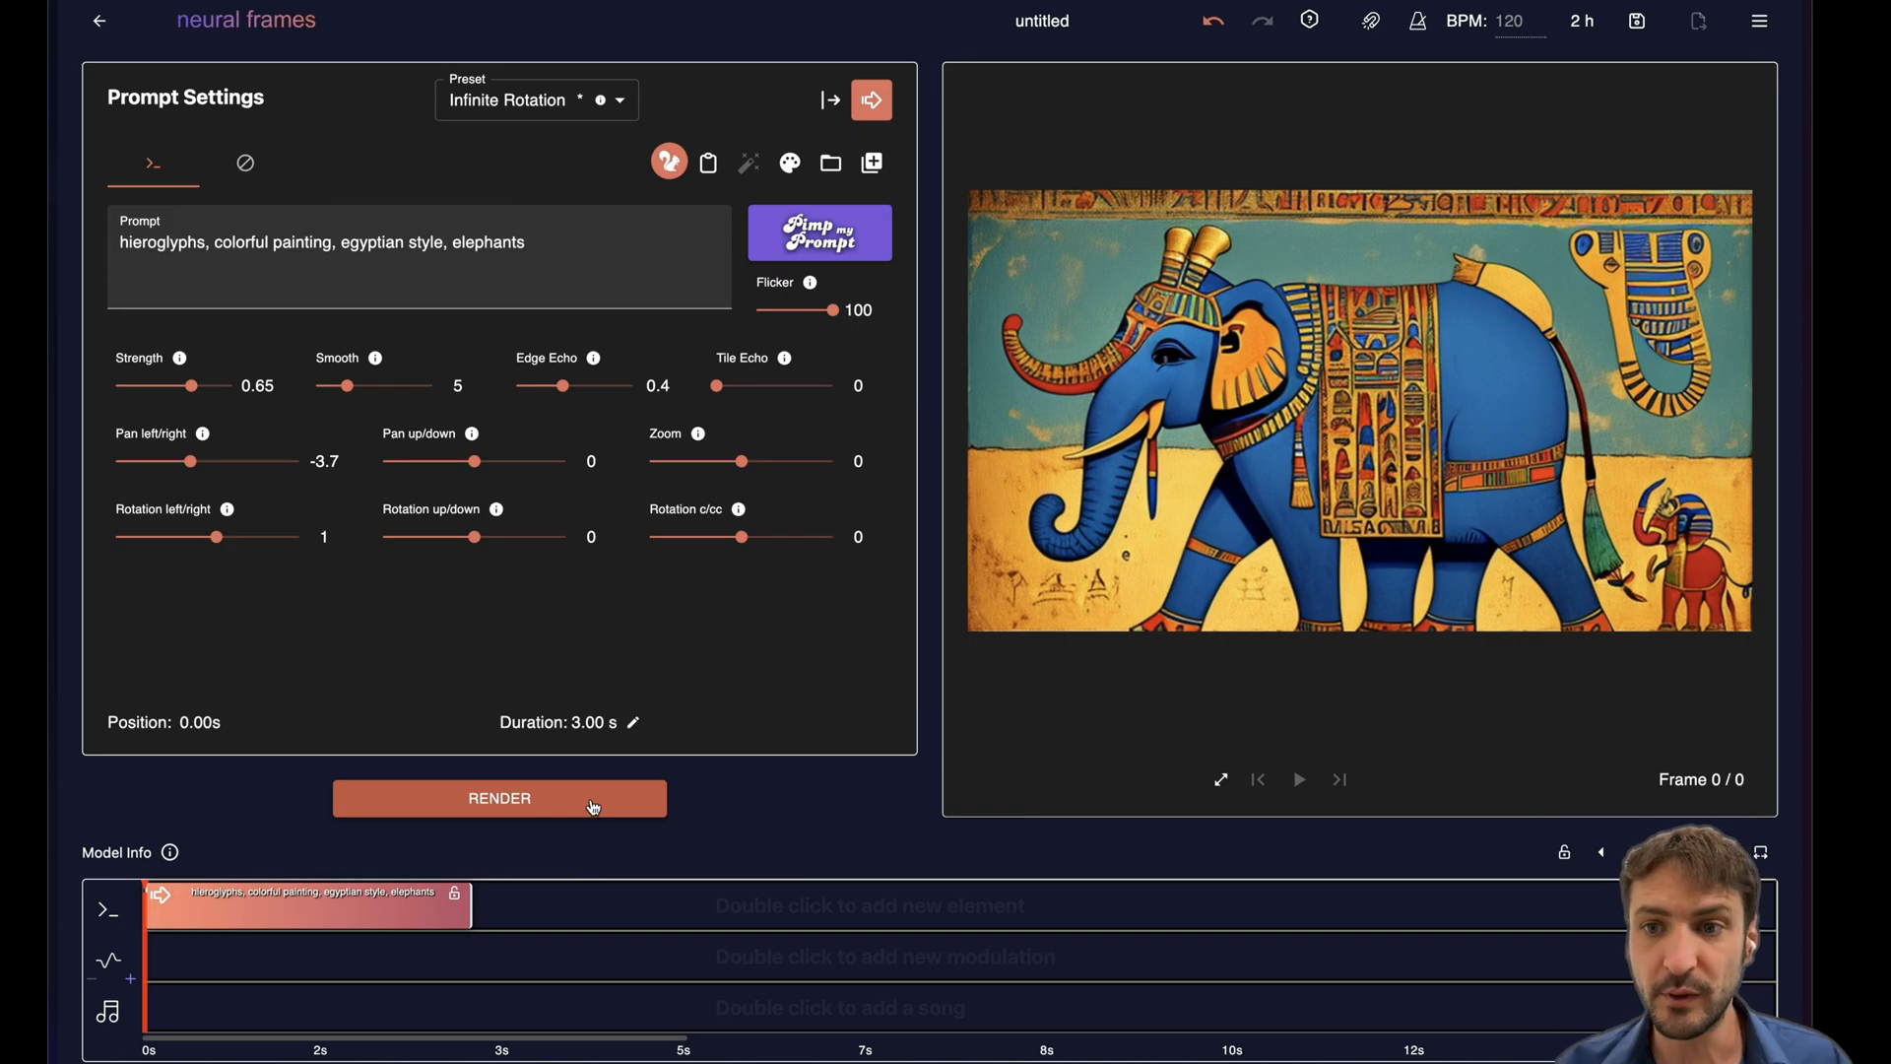
{"action": "left_click", "coordinate": [1638, 21]}
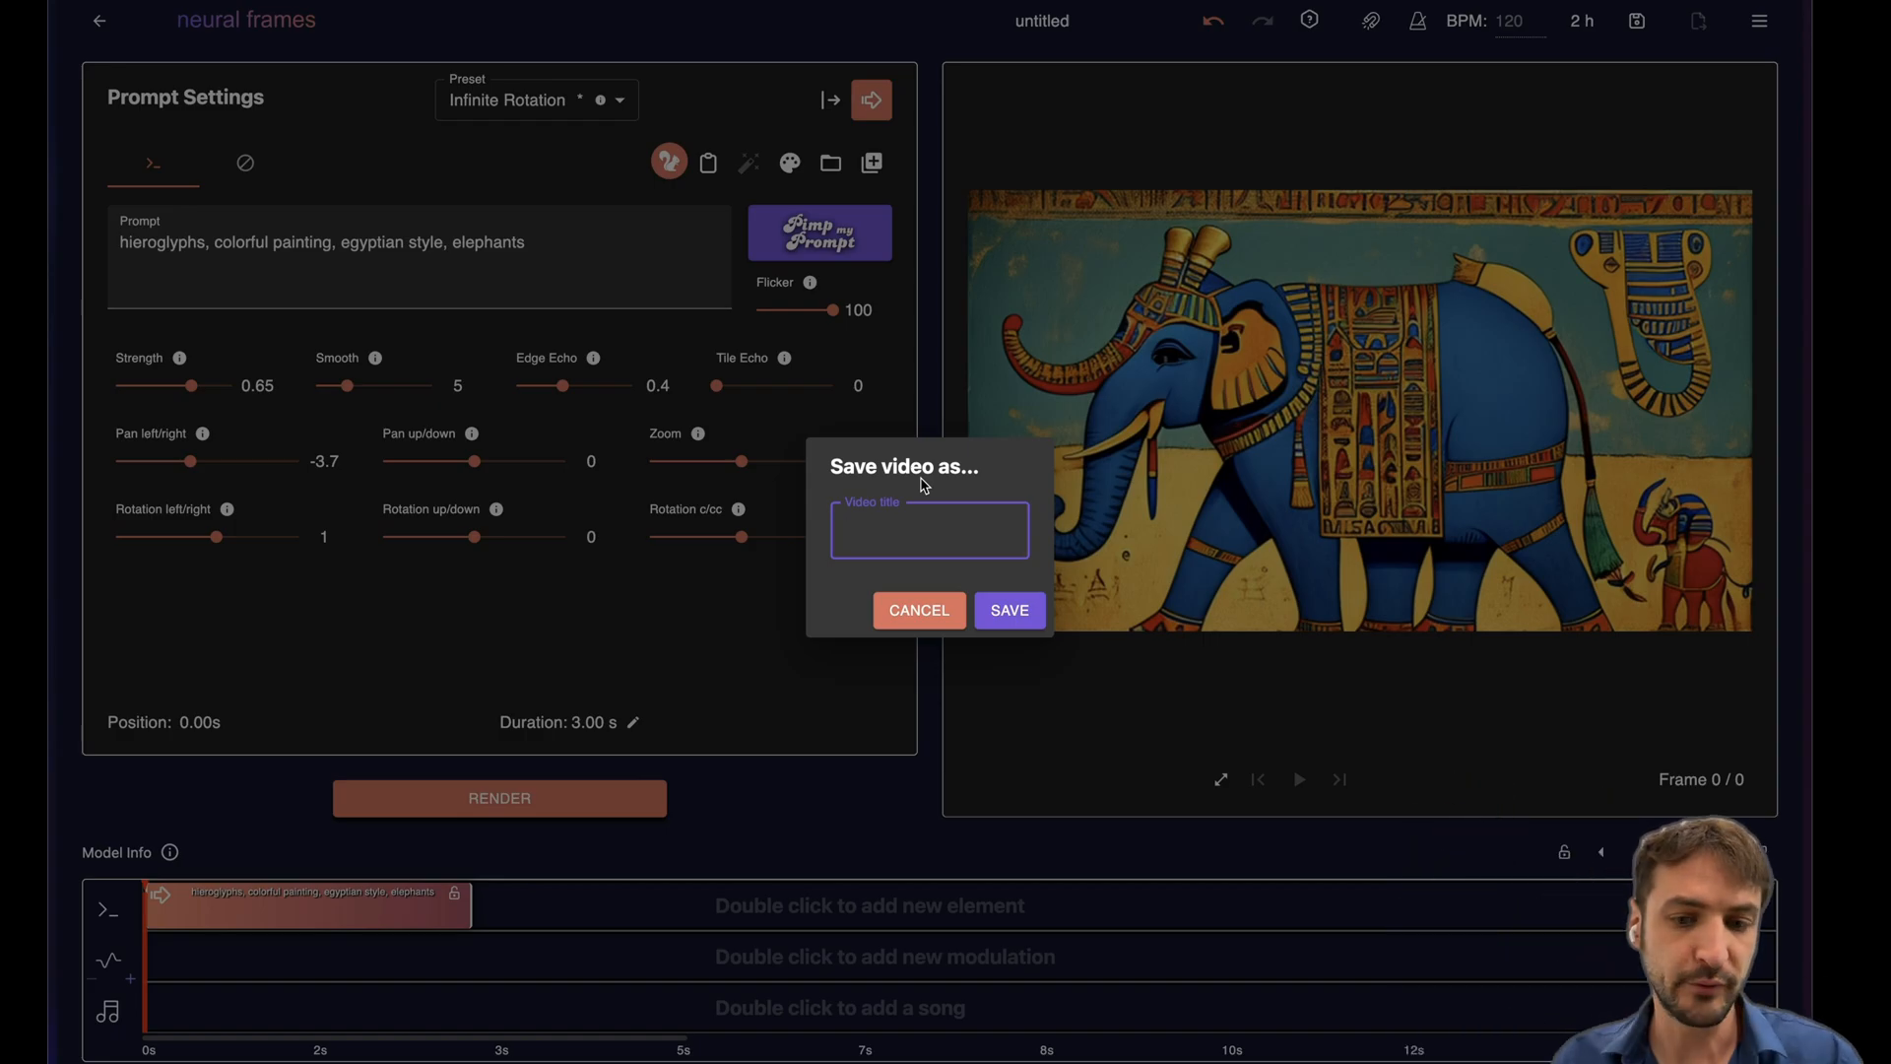
{"action": "left_click", "coordinate": [919, 608]}
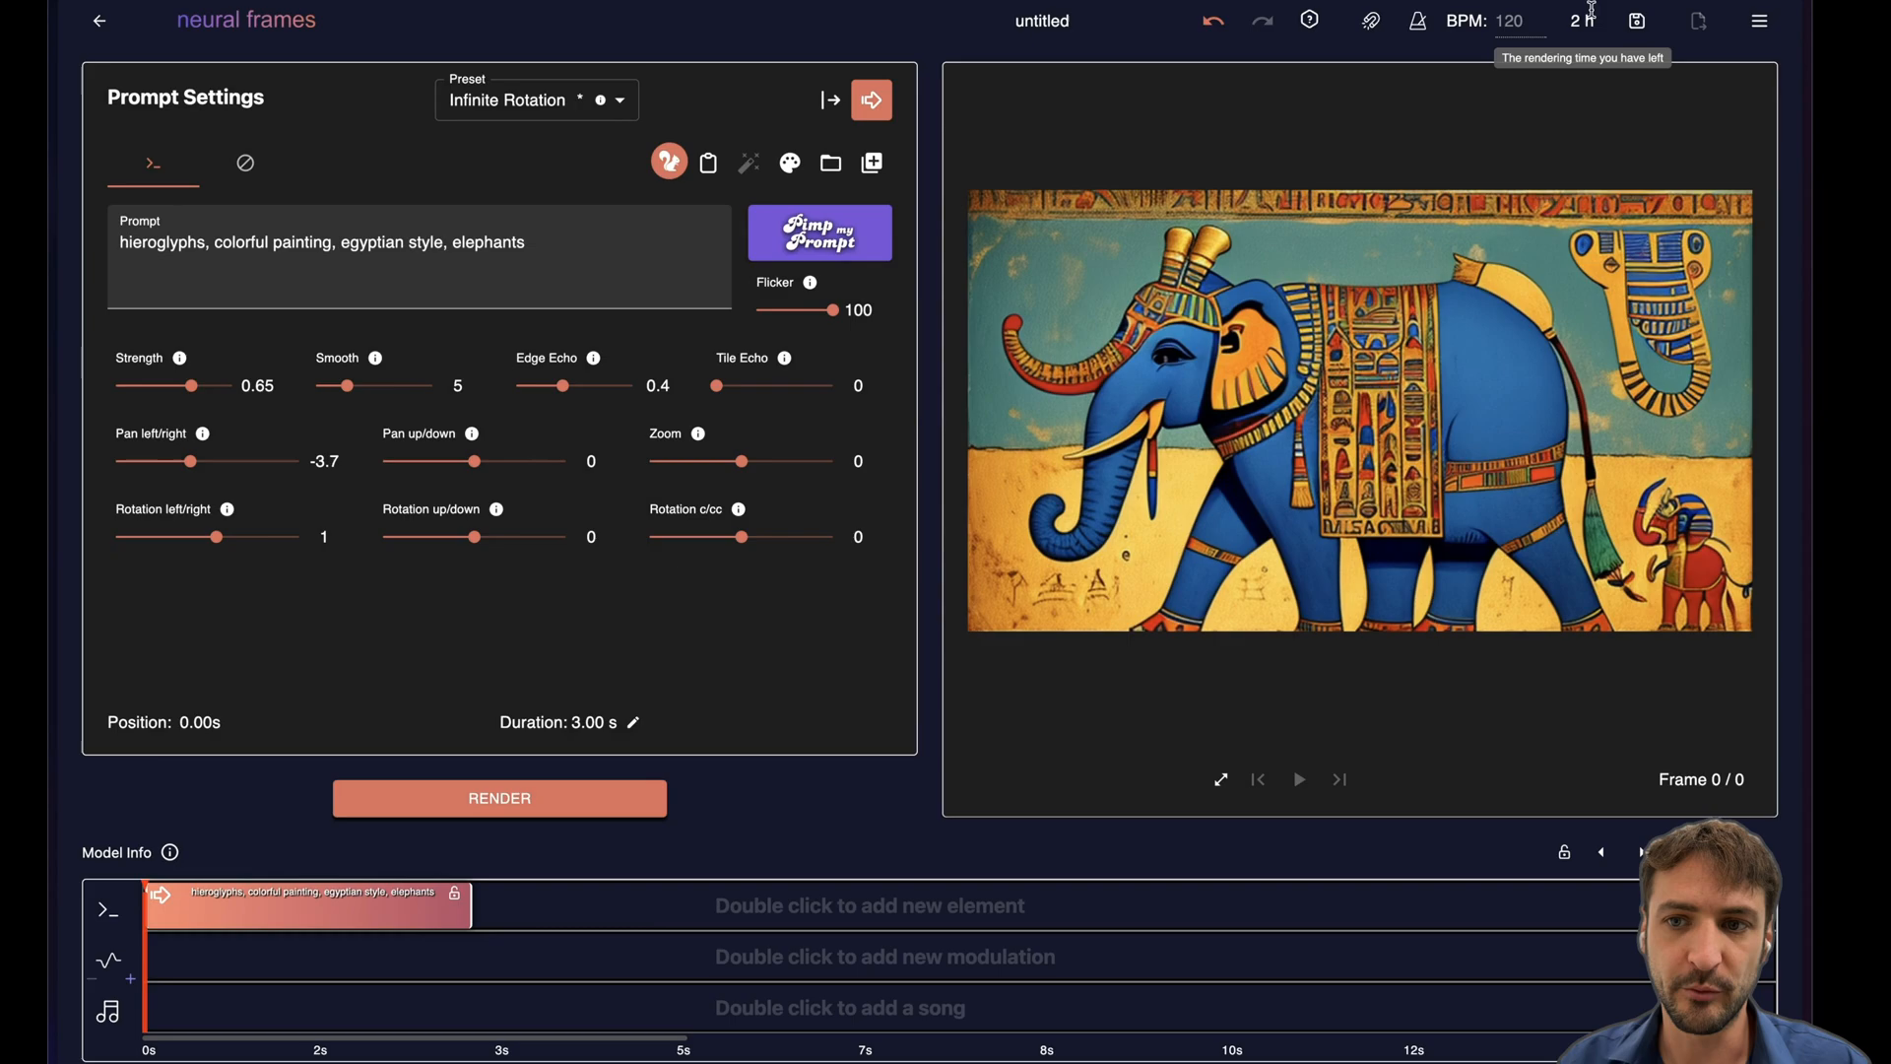
Lower the tempo to 118 BPM and lengthen the elephants clip to about 6.1 seconds.
{"action": "left_click", "coordinate": [1419, 20]}
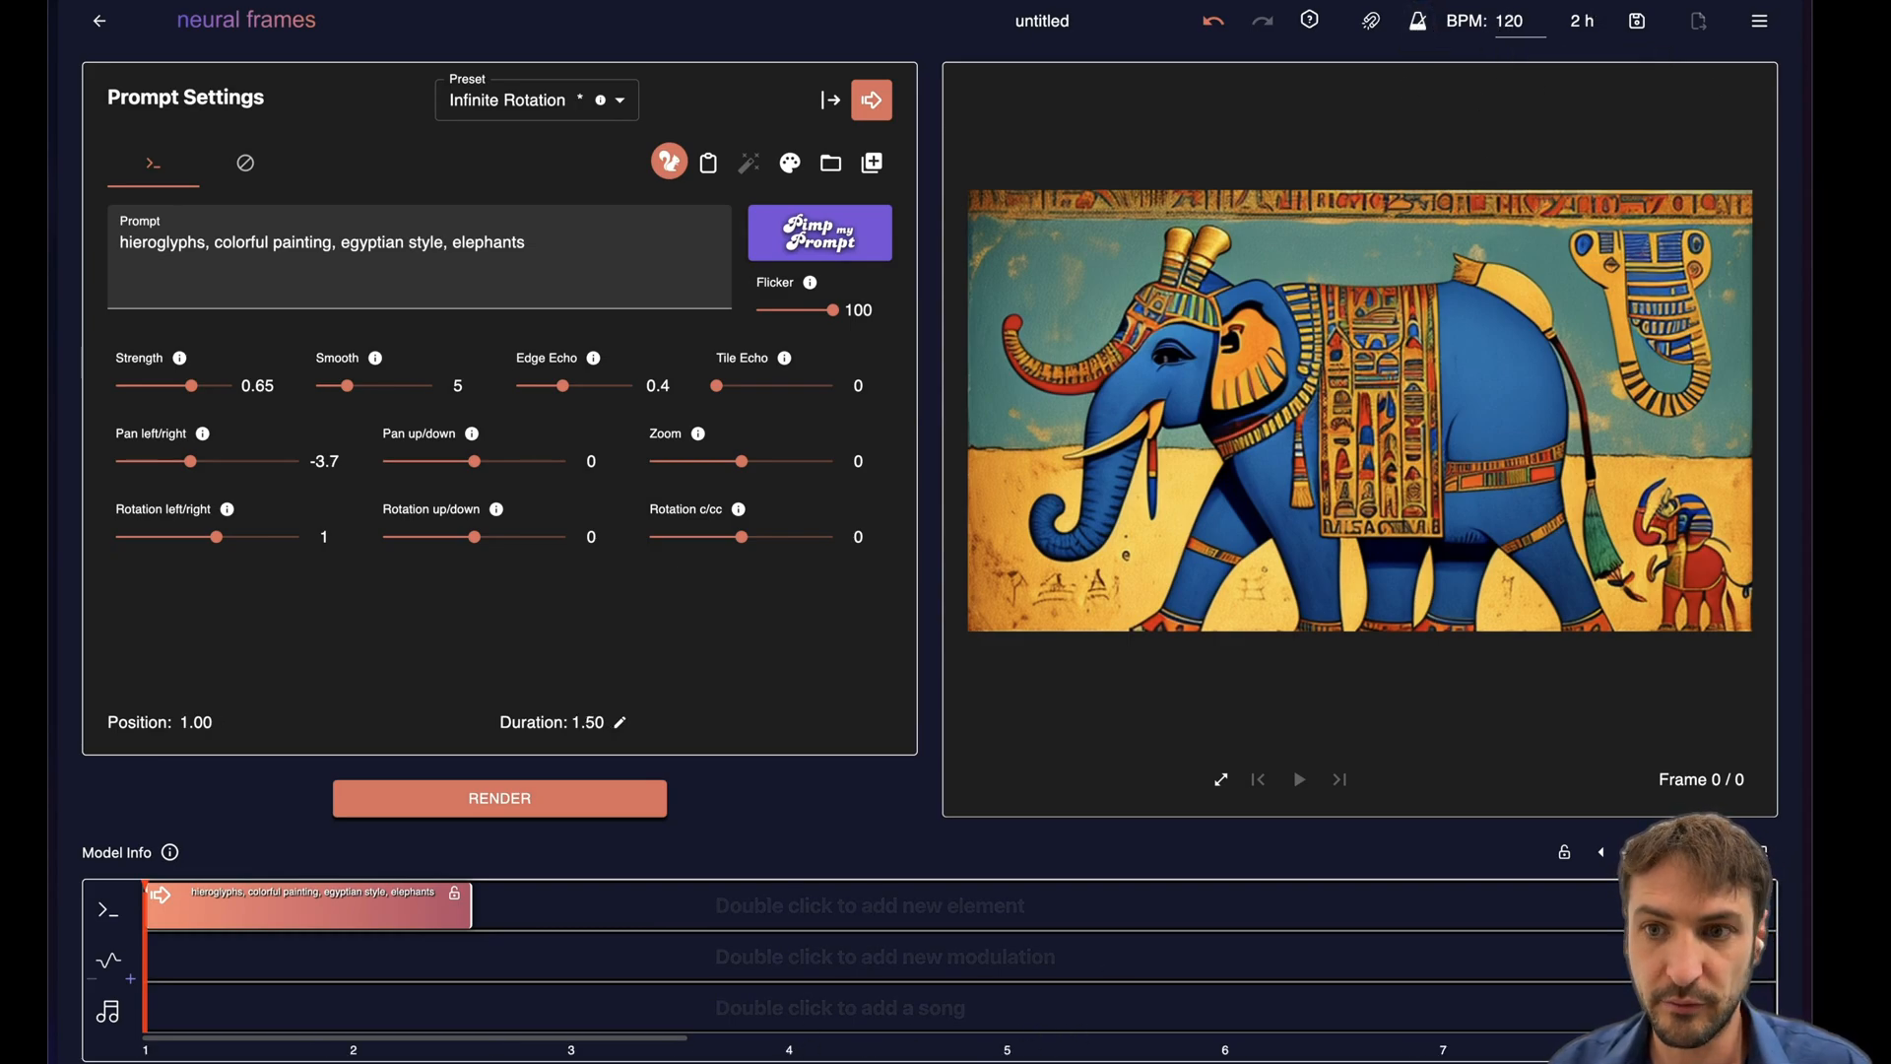
{"action": "left_click", "coordinate": [1543, 27]}
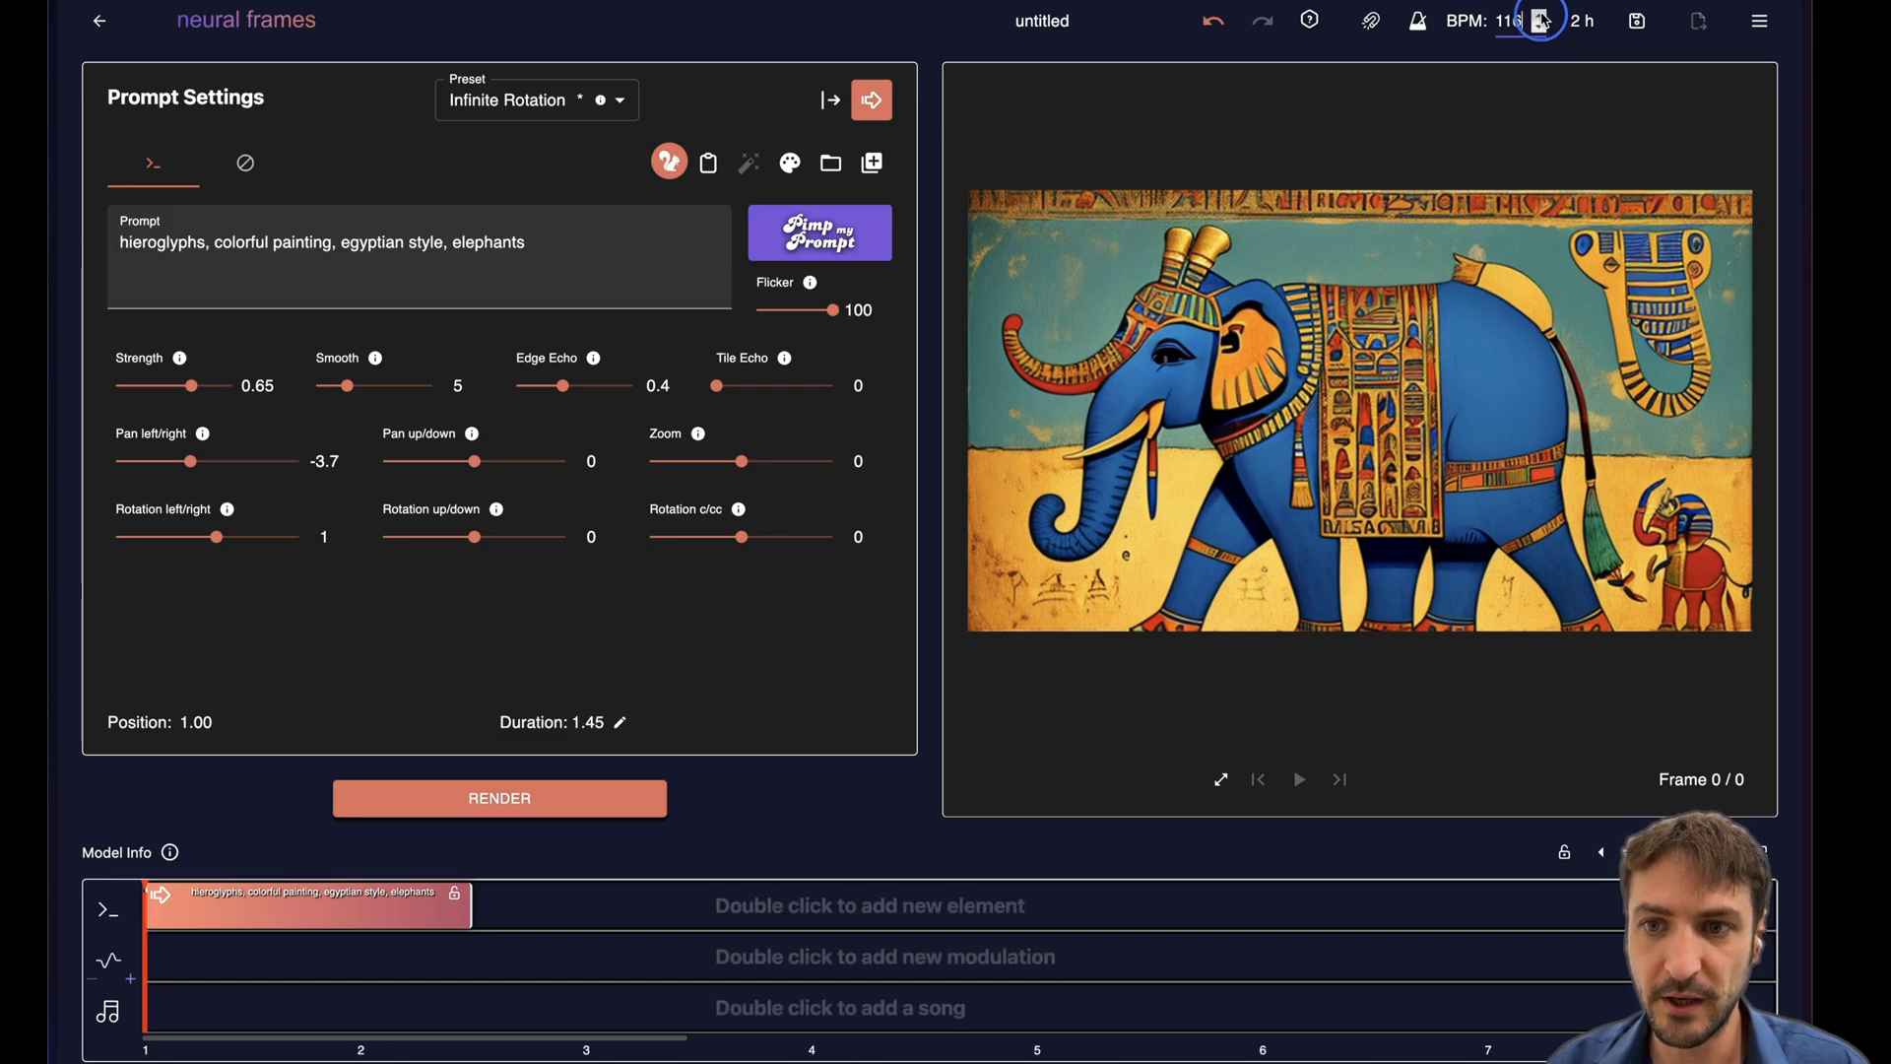
{"action": "left_click", "coordinate": [1415, 20]}
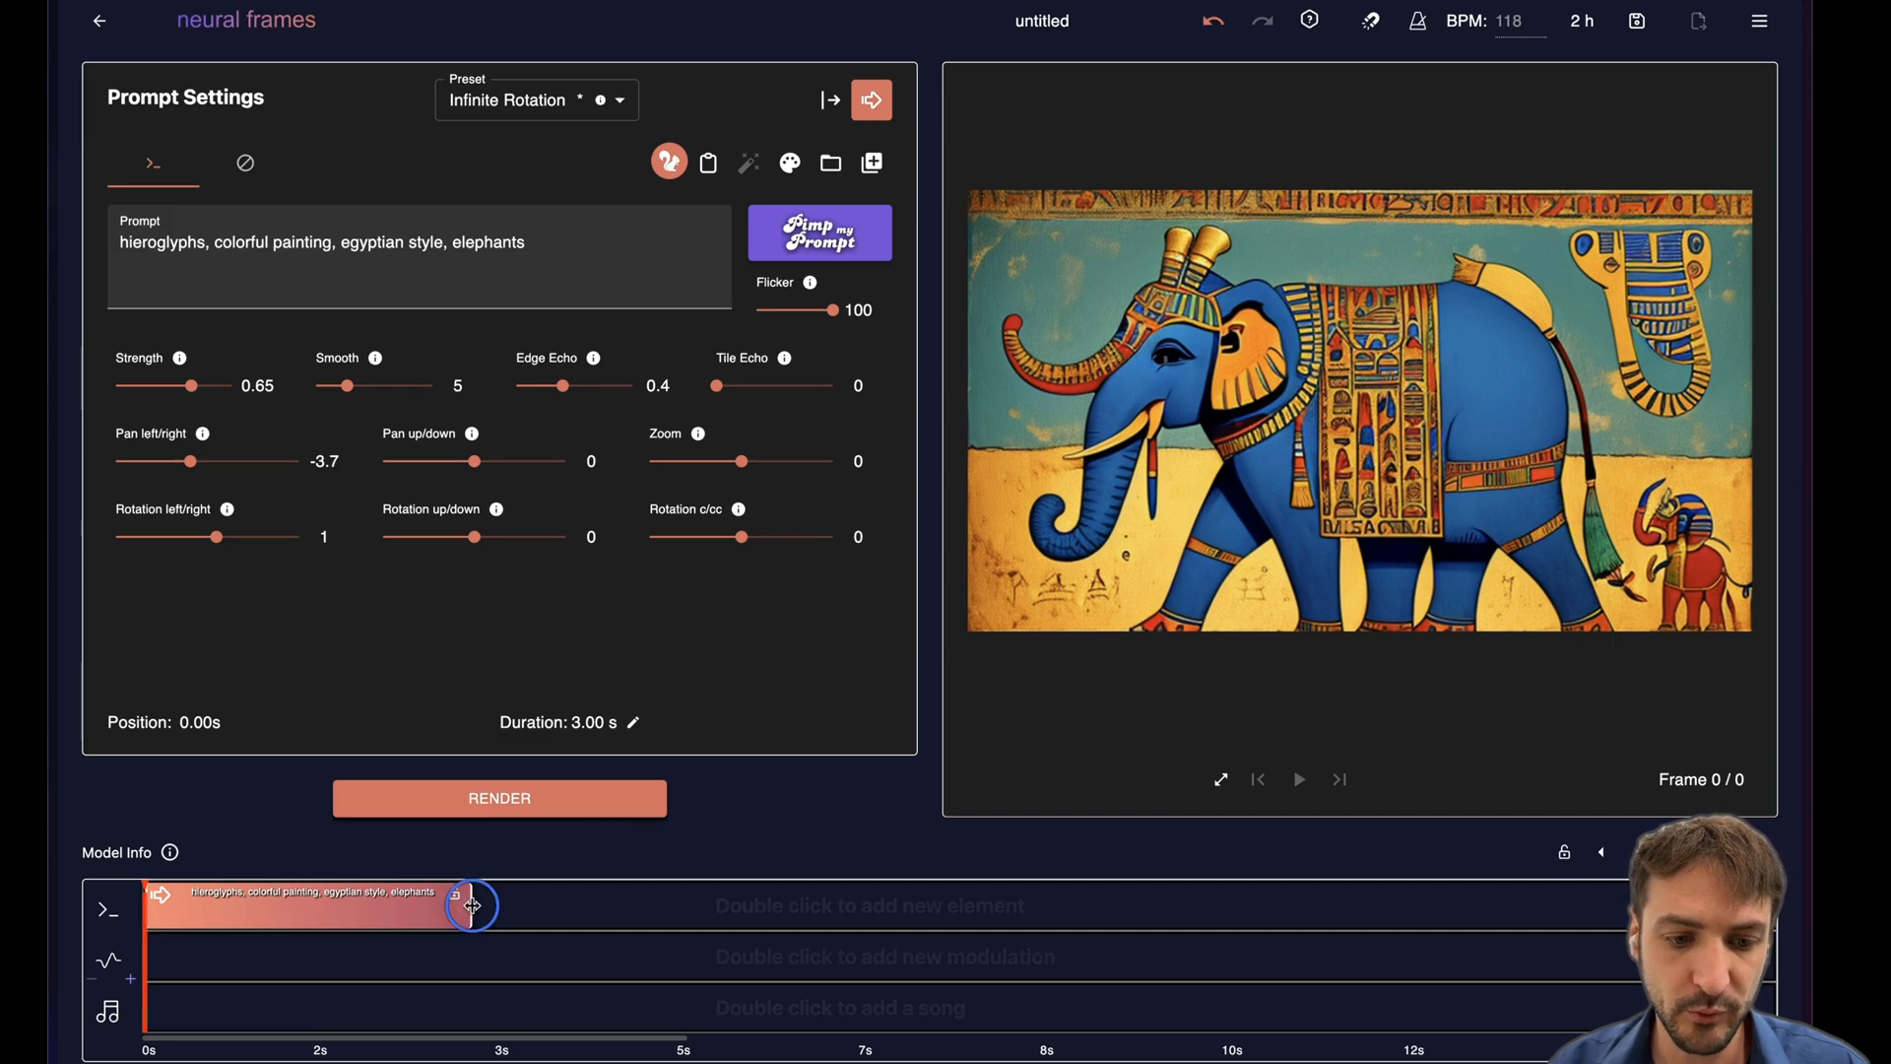
{"action": "mouse_move", "coordinate": [470, 904]}
{"action": "left_mouse_down"}
{"action": "mouse_move", "coordinate": [906, 904]}
{"action": "mouse_move", "coordinate": [766, 906]}
{"action": "left_mouse_up"}
{"action": "left_click", "coordinate": [1421, 23]}
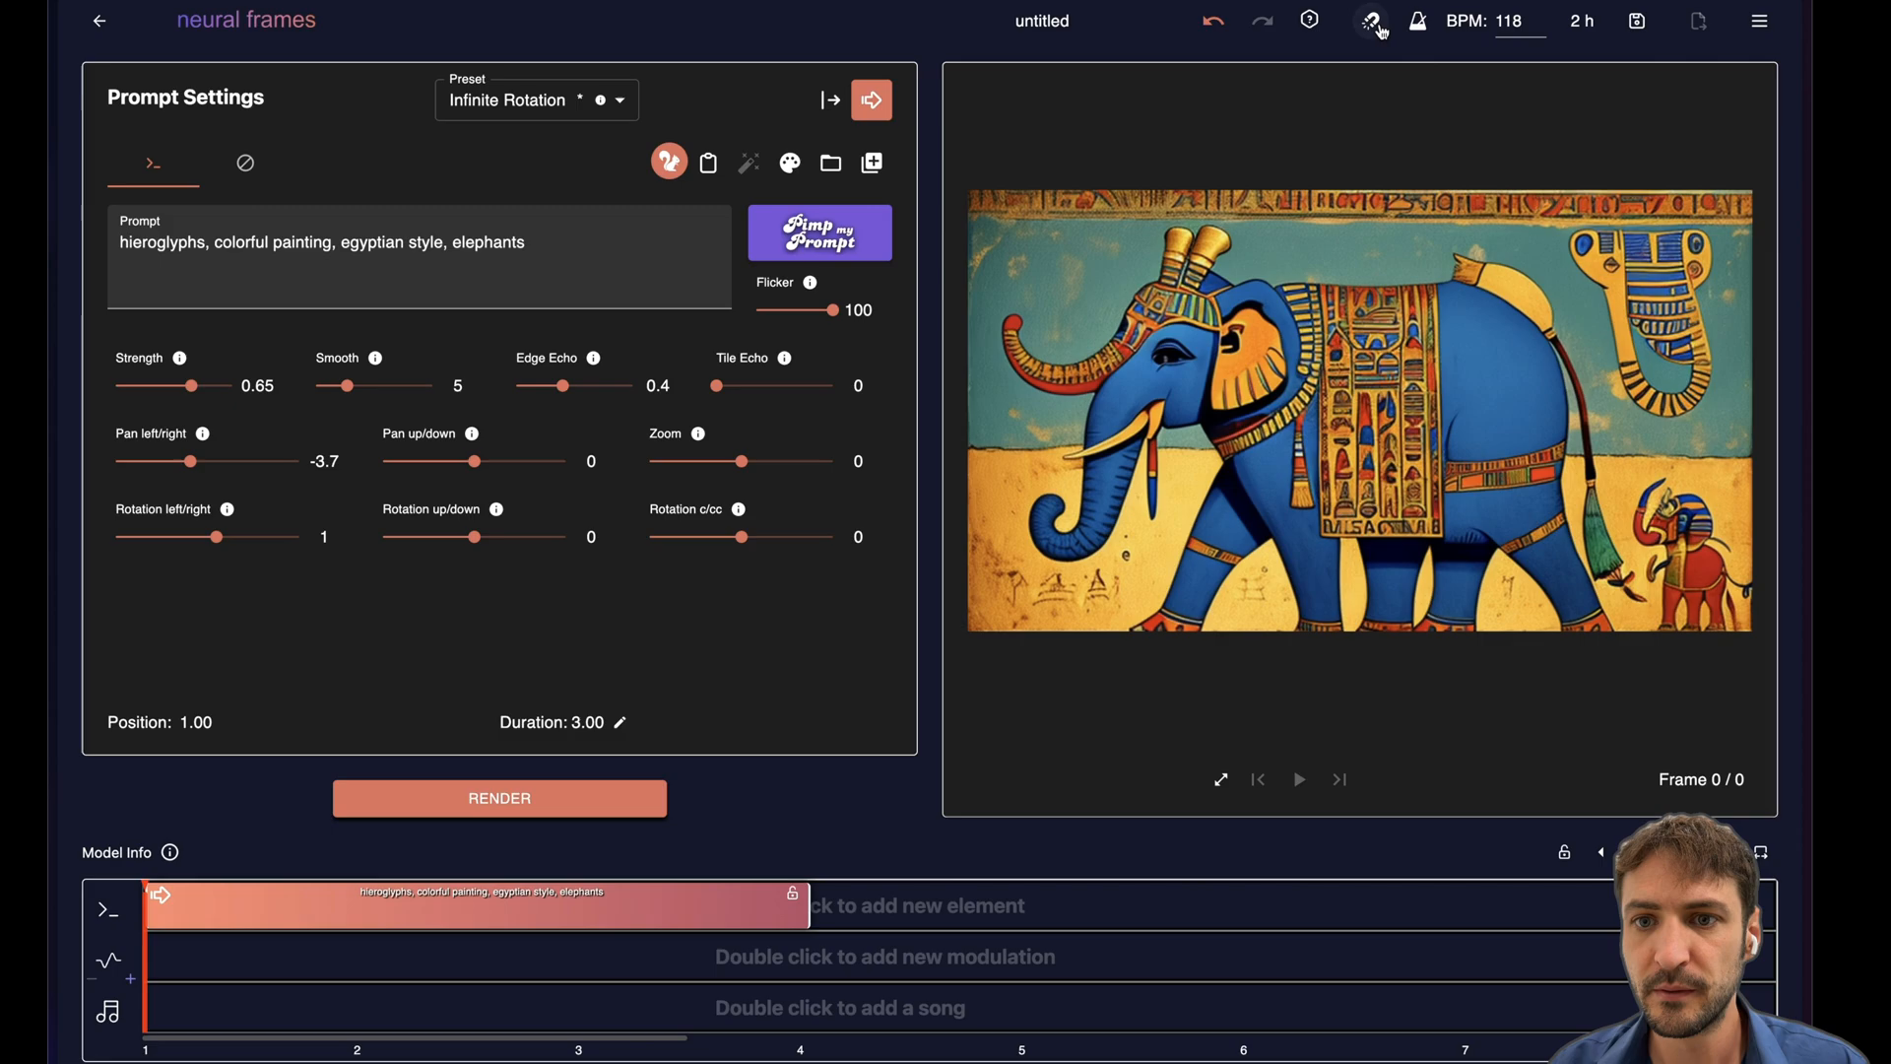
{"action": "left_click", "coordinate": [1417, 27]}
{"action": "mouse_move", "coordinate": [1310, 21]}
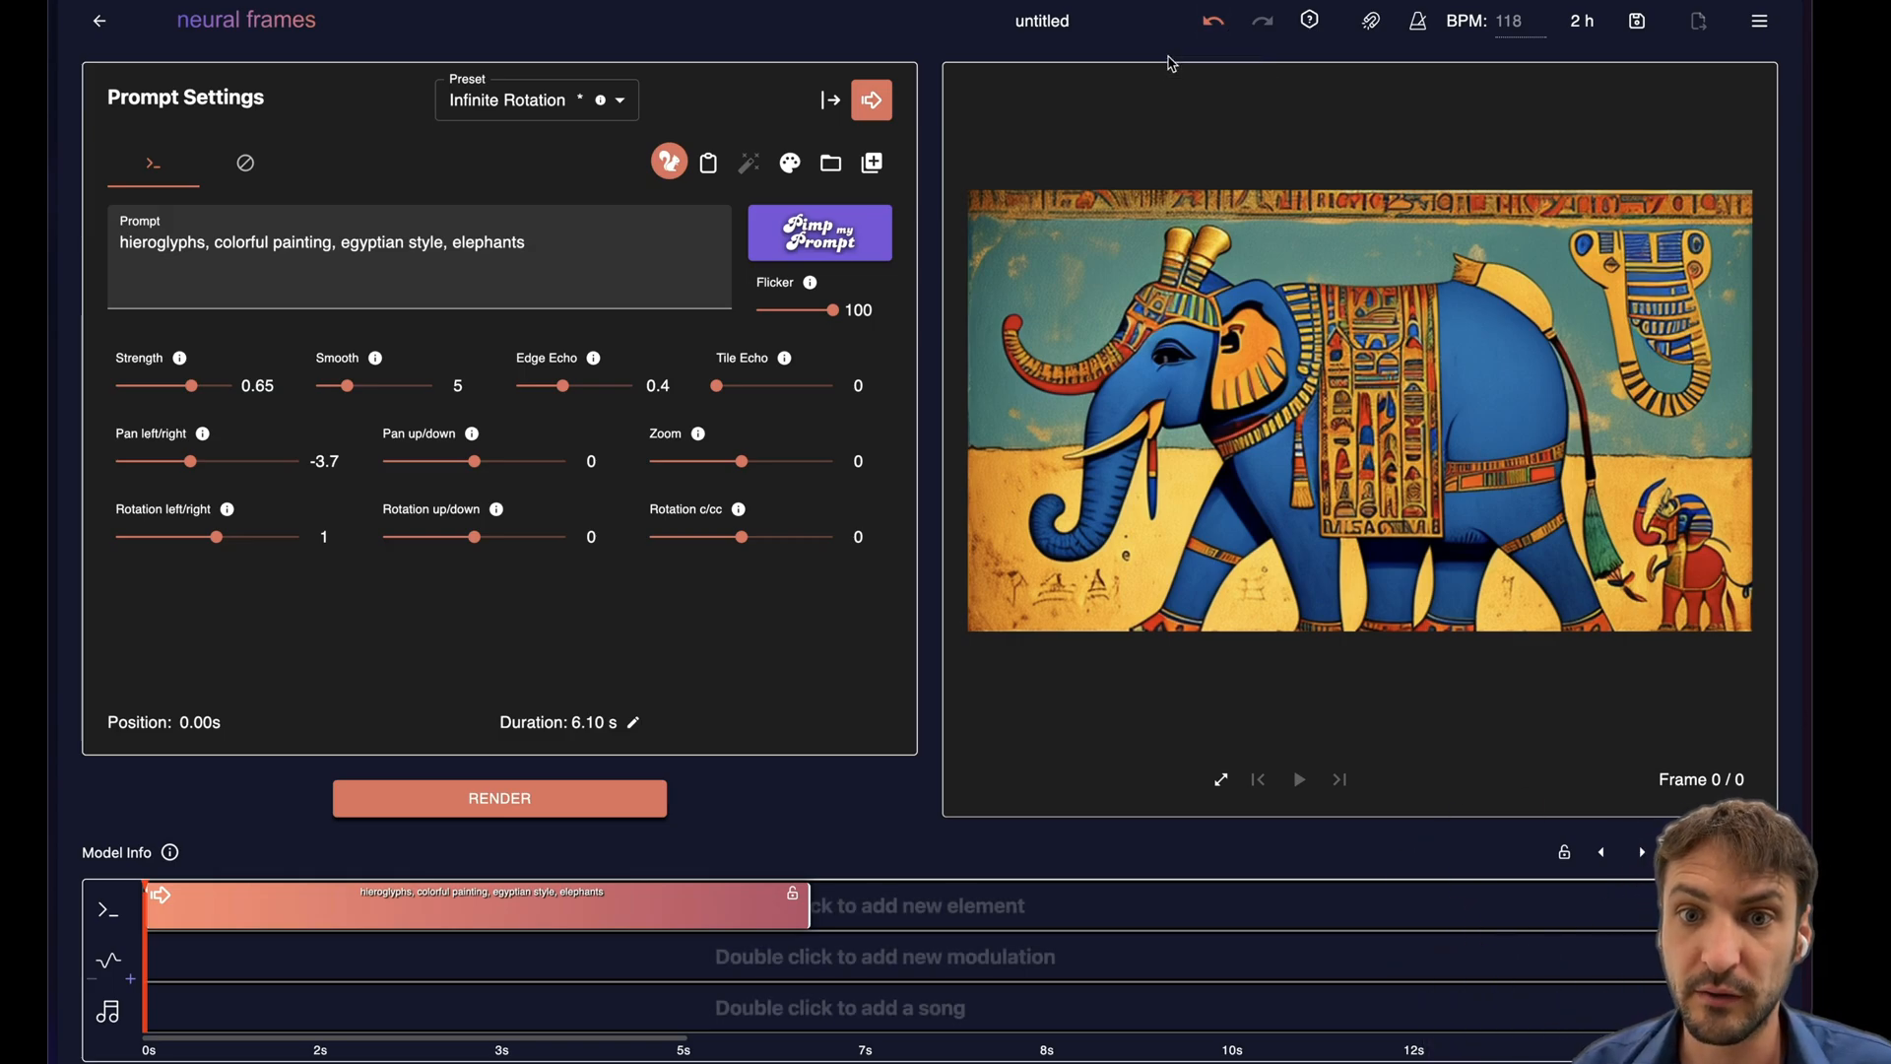
Rename the video to 'elephants' and review the preset list and negative prompt.
{"action": "double_click", "coordinate": [1041, 19]}
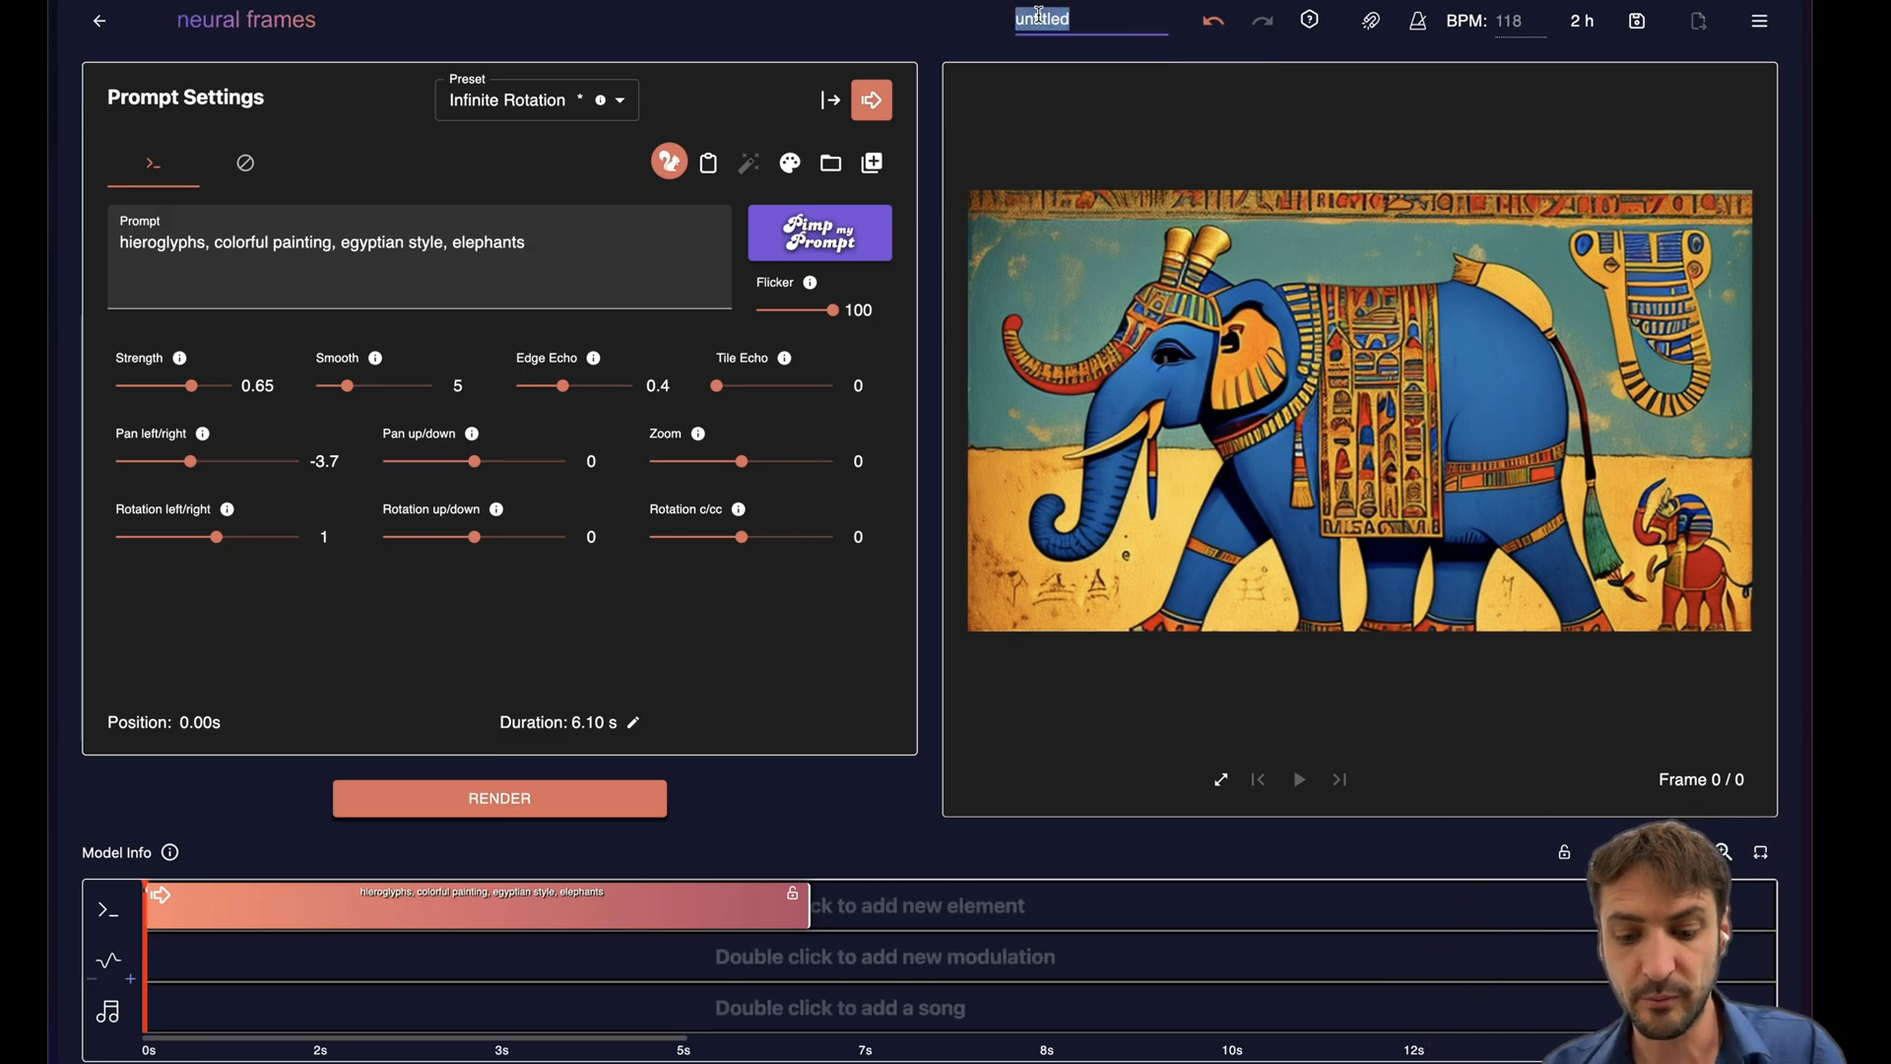
{"action": "type", "text": "elpelephants"}
{"action": "key", "text": "Return"}
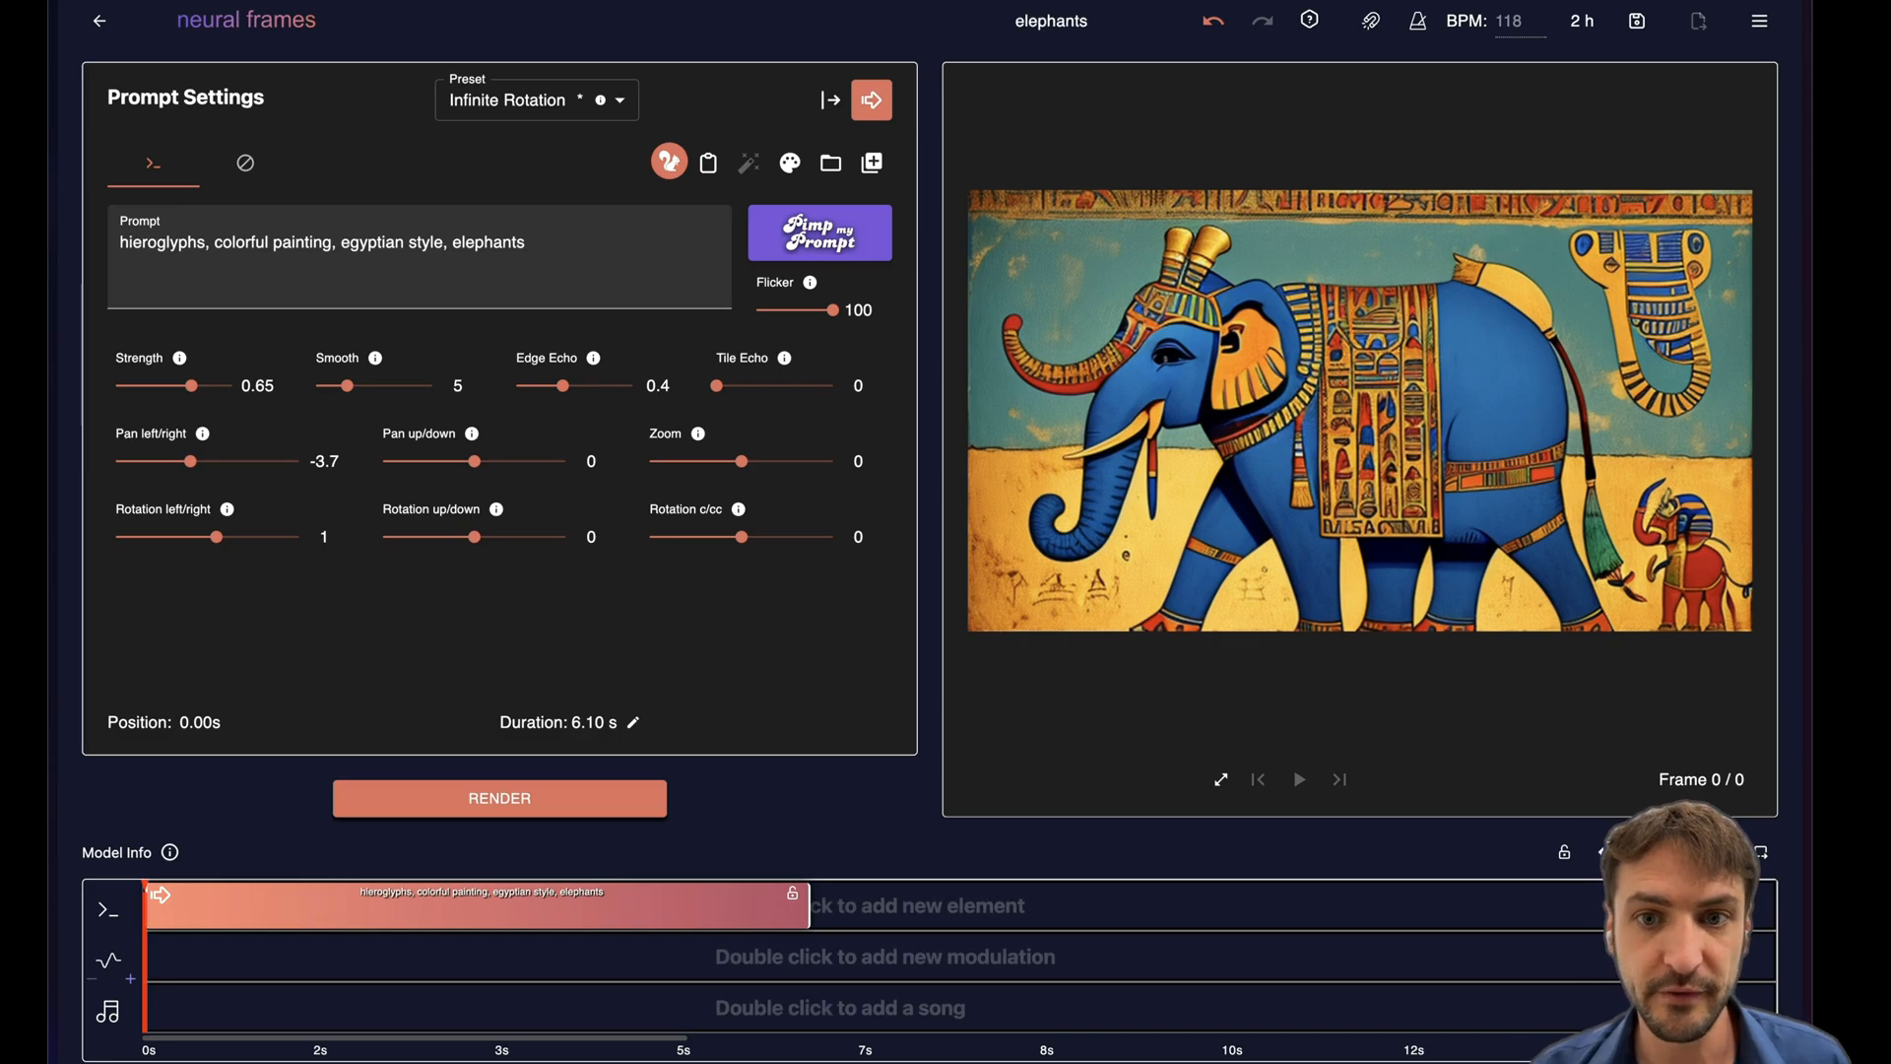
{"action": "left_click", "coordinate": [557, 99]}
{"action": "mouse_move", "coordinate": [618, 257]}
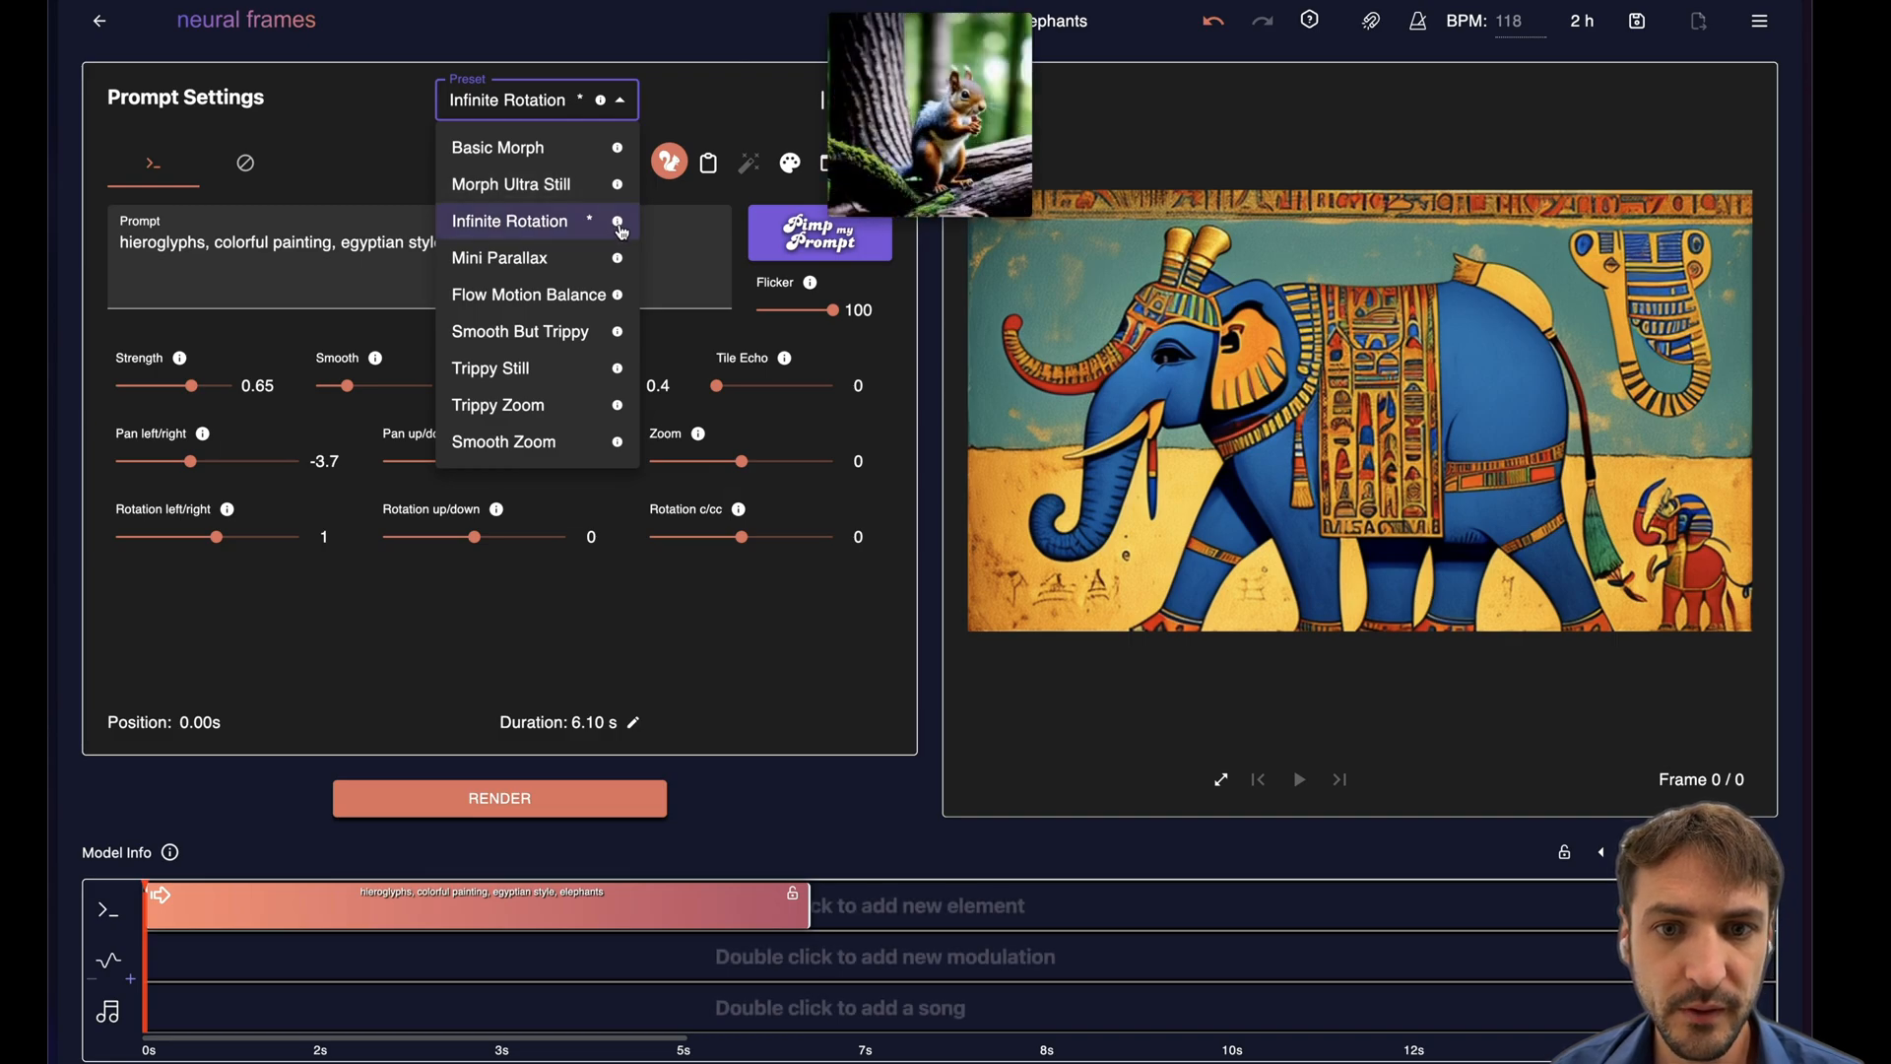
{"action": "mouse_move", "coordinate": [617, 220]}
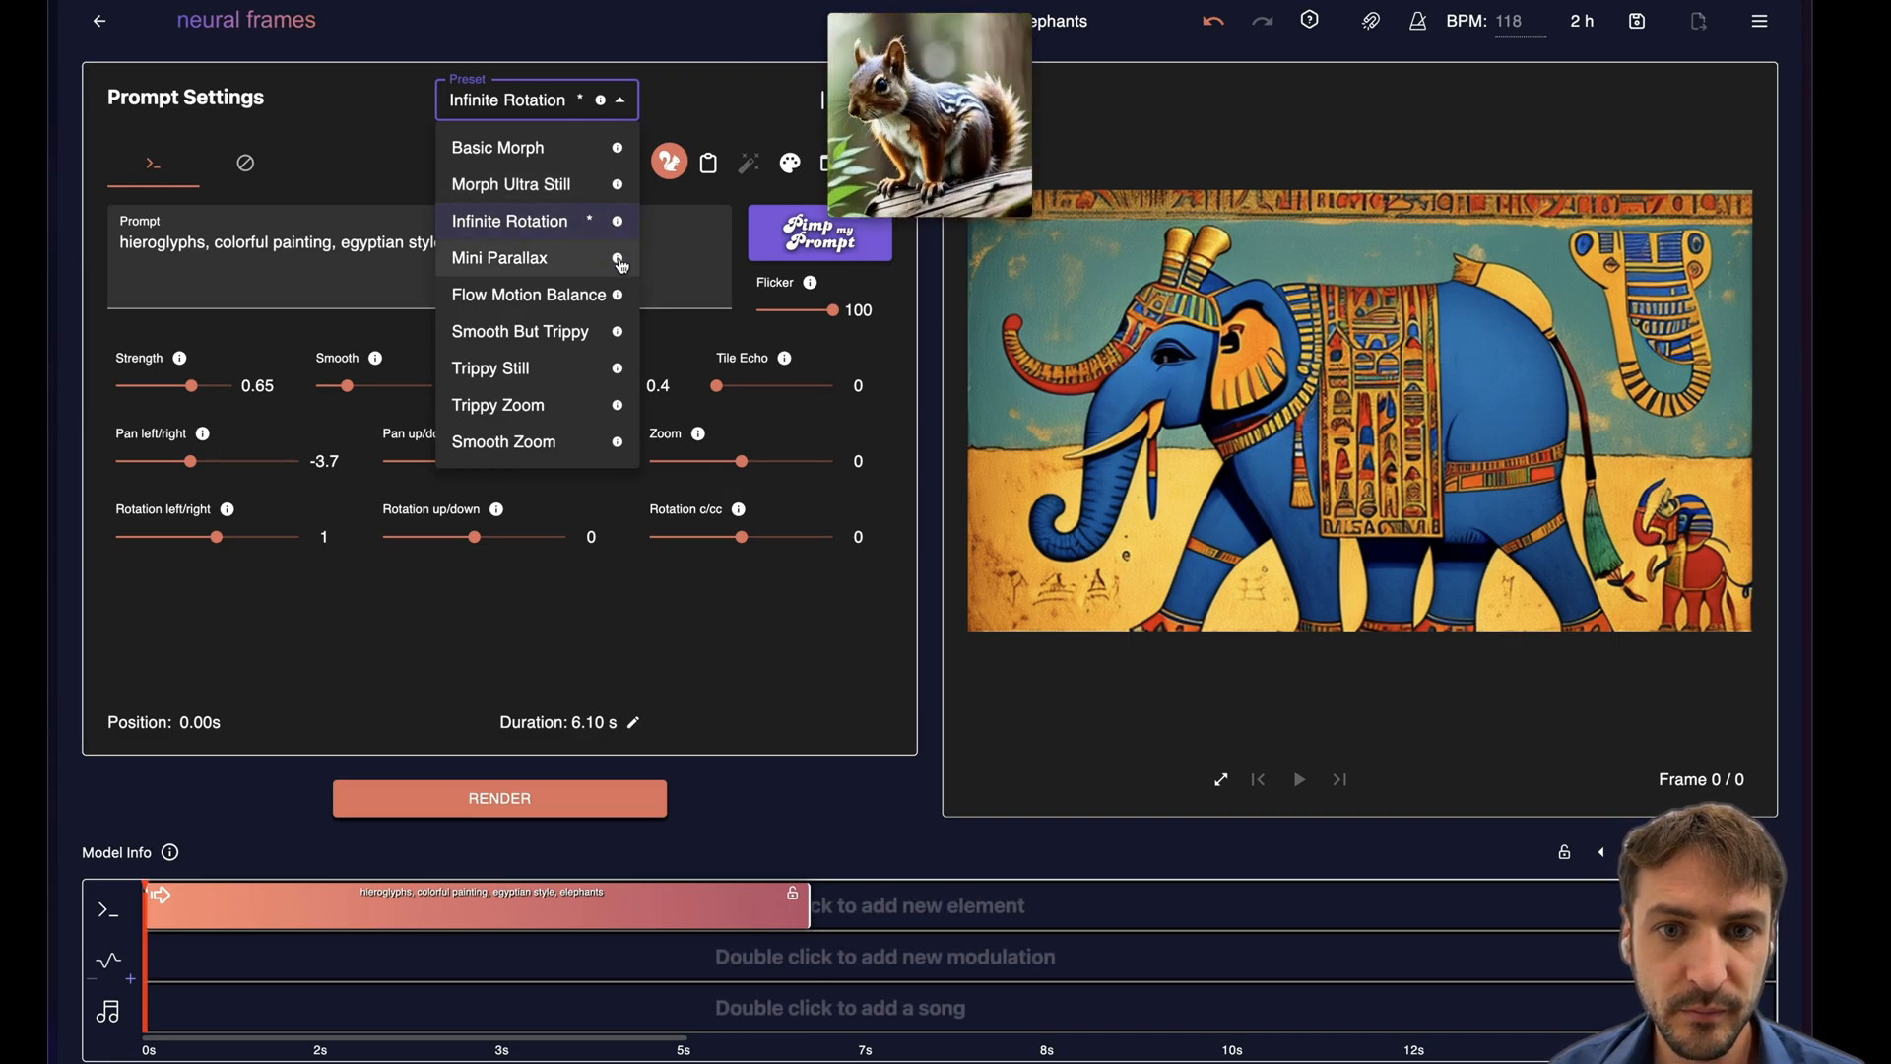
{"action": "mouse_move", "coordinate": [618, 295]}
{"action": "left_click", "coordinate": [516, 216]}
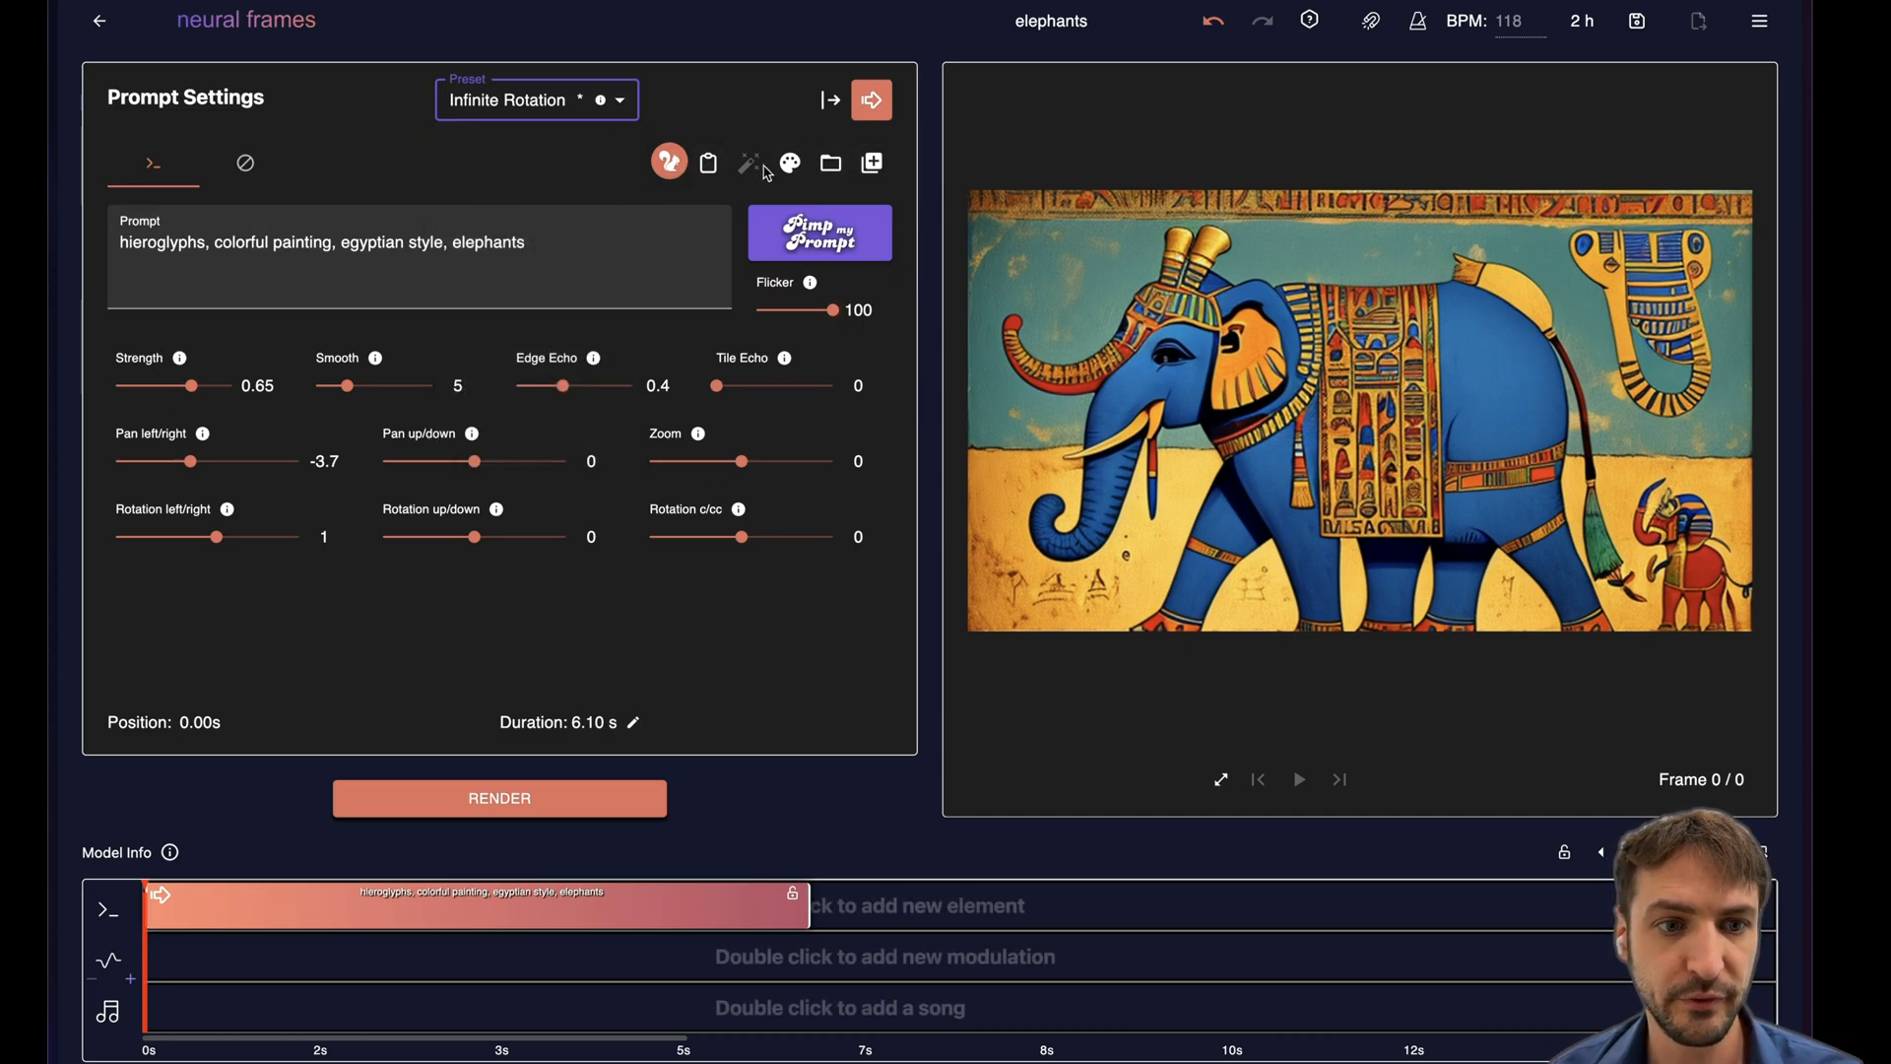
{"action": "left_click", "coordinate": [245, 162]}
{"action": "left_click", "coordinate": [167, 174]}
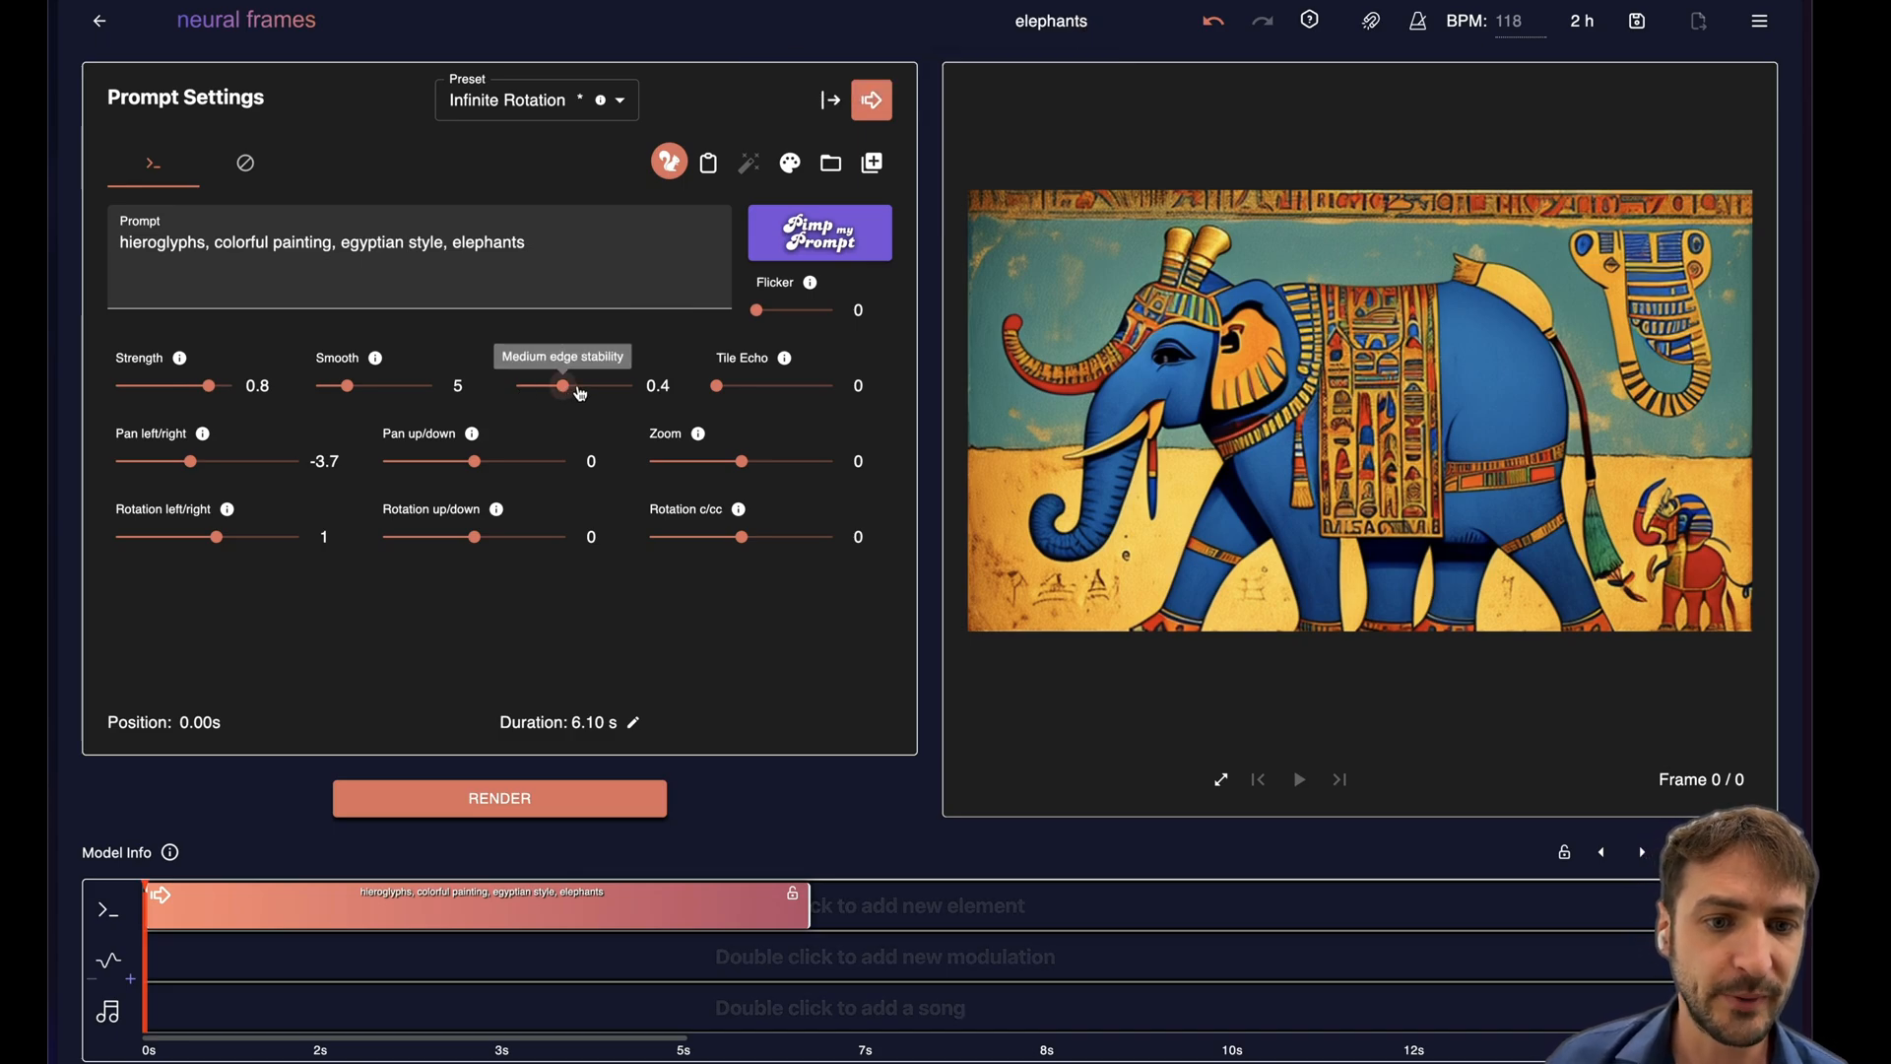
Turn Edge Echo down to 0 and raise Flicker to 100.
{"action": "left_click_drag", "start_coordinate": [565, 386], "coordinate": [503, 387]}
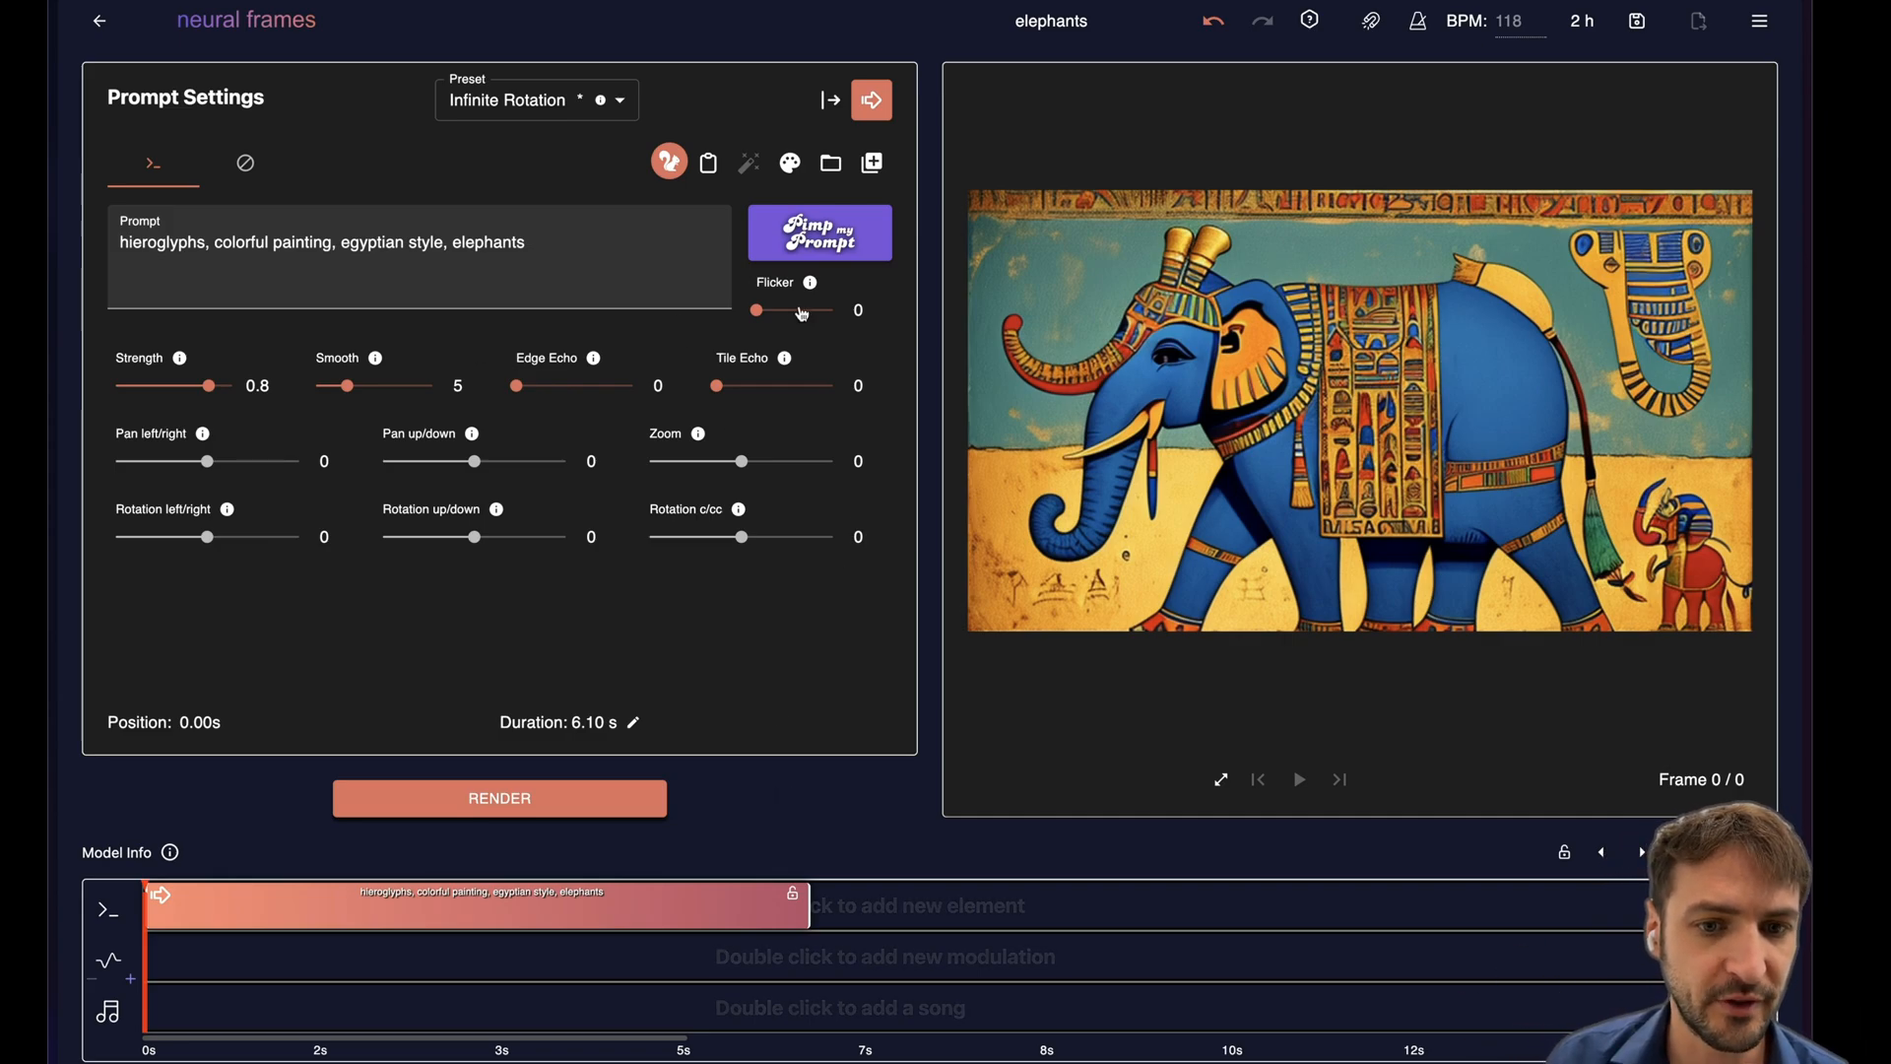
{"action": "left_click_drag", "start_coordinate": [756, 311], "coordinate": [836, 311]}
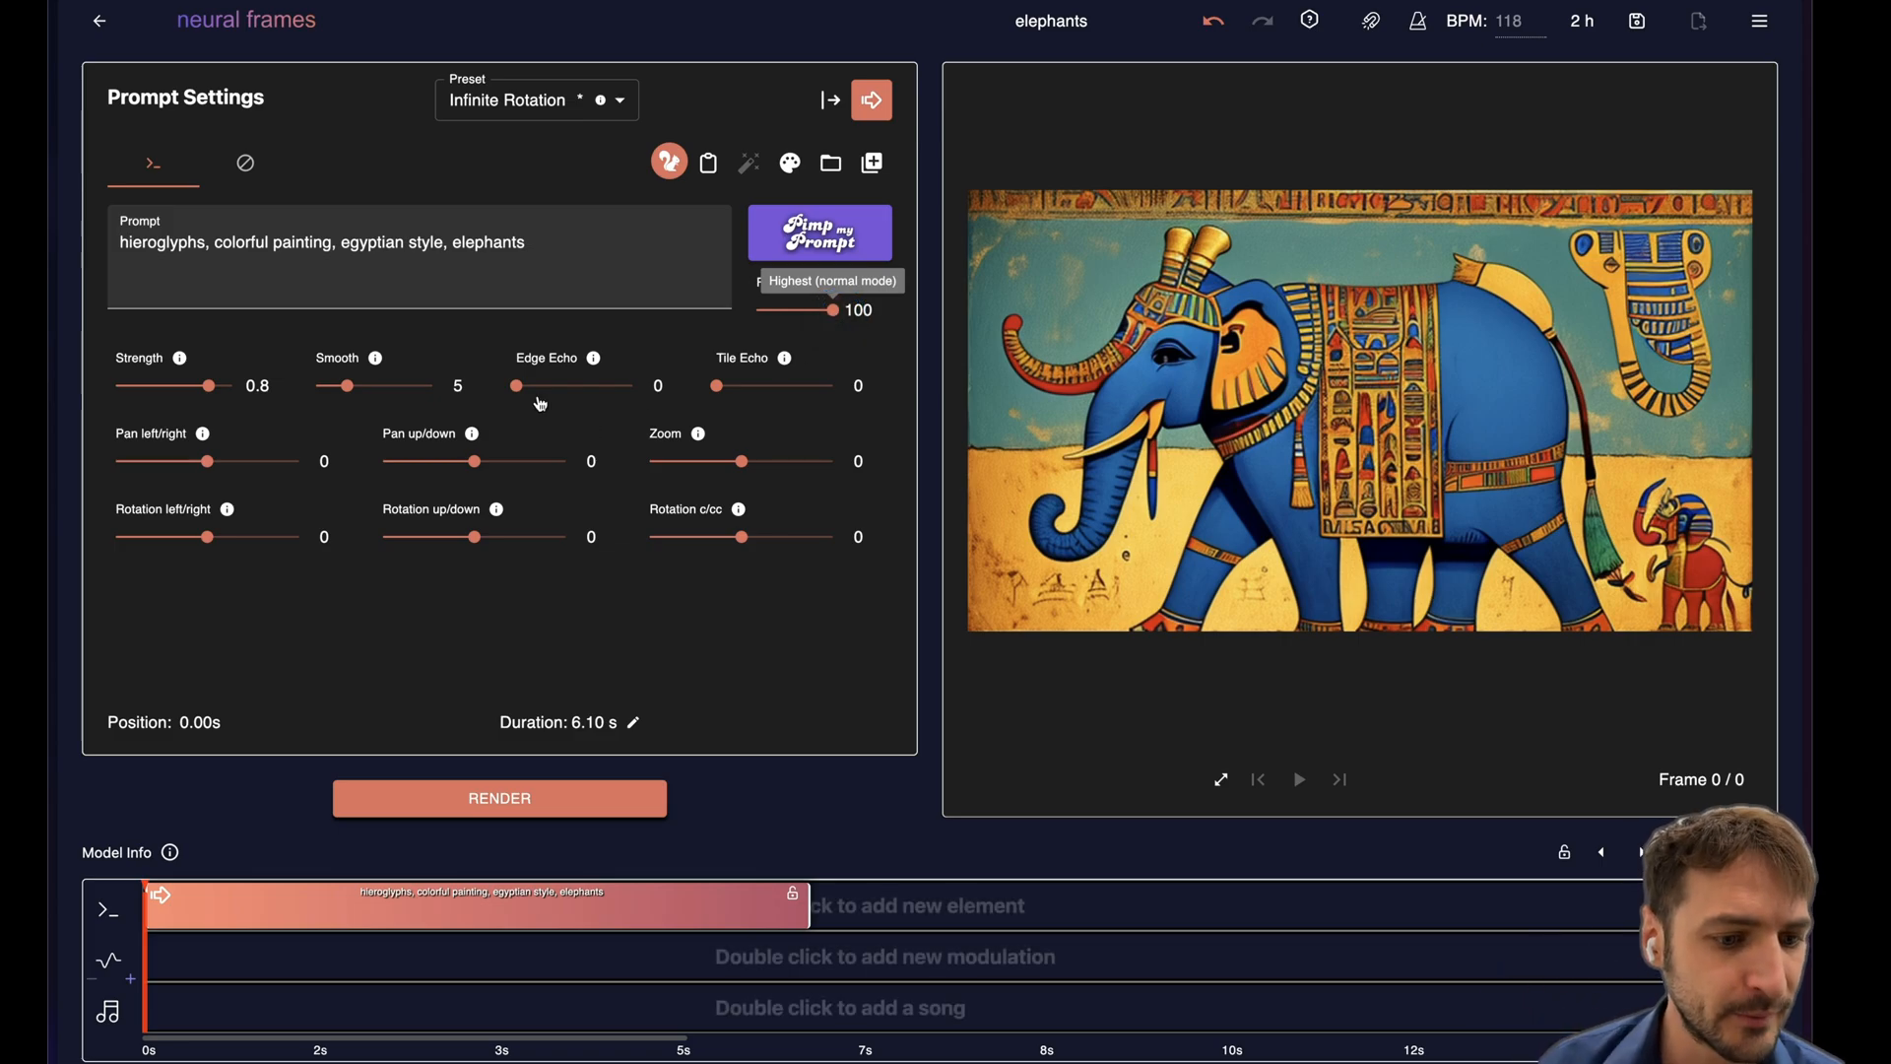
Set the clip's Strength to 1 and Smooth to 9.
{"action": "left_click_drag", "start_coordinate": [209, 387], "coordinate": [185, 387]}
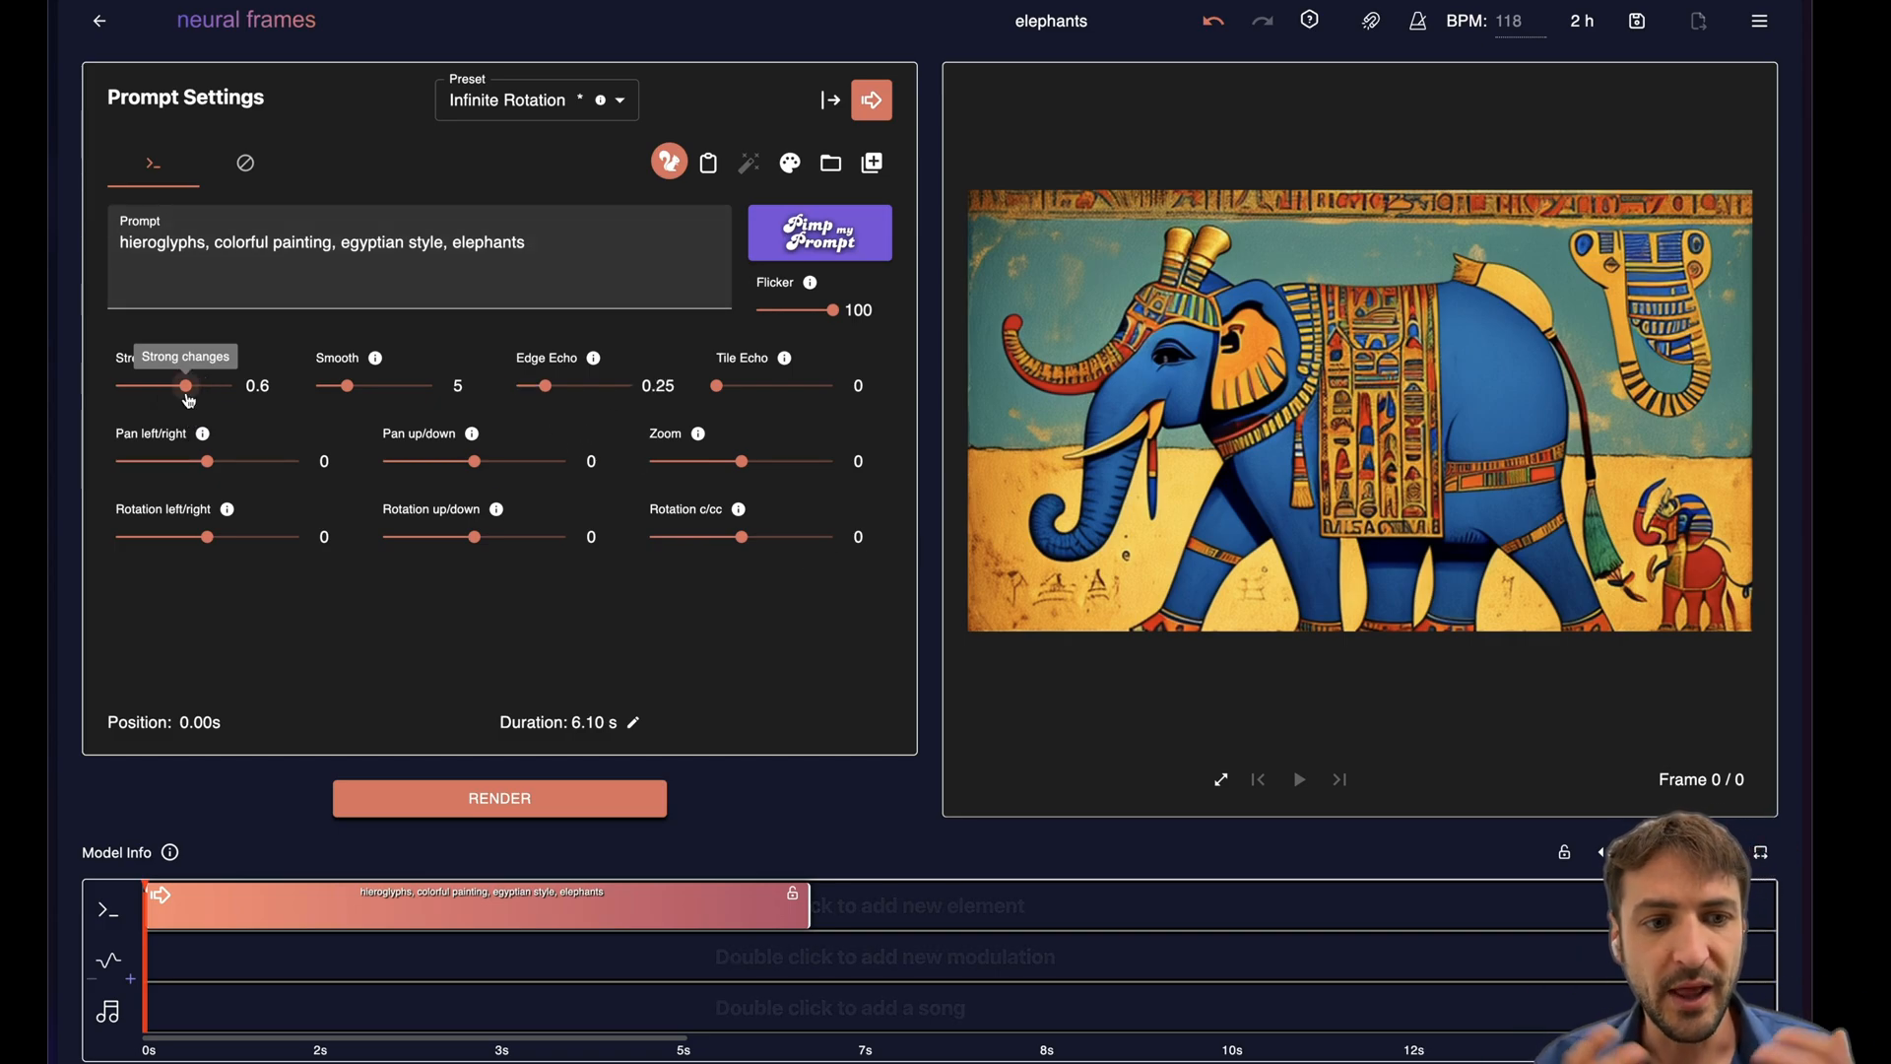
{"action": "left_click_drag", "start_coordinate": [188, 388], "coordinate": [244, 388]}
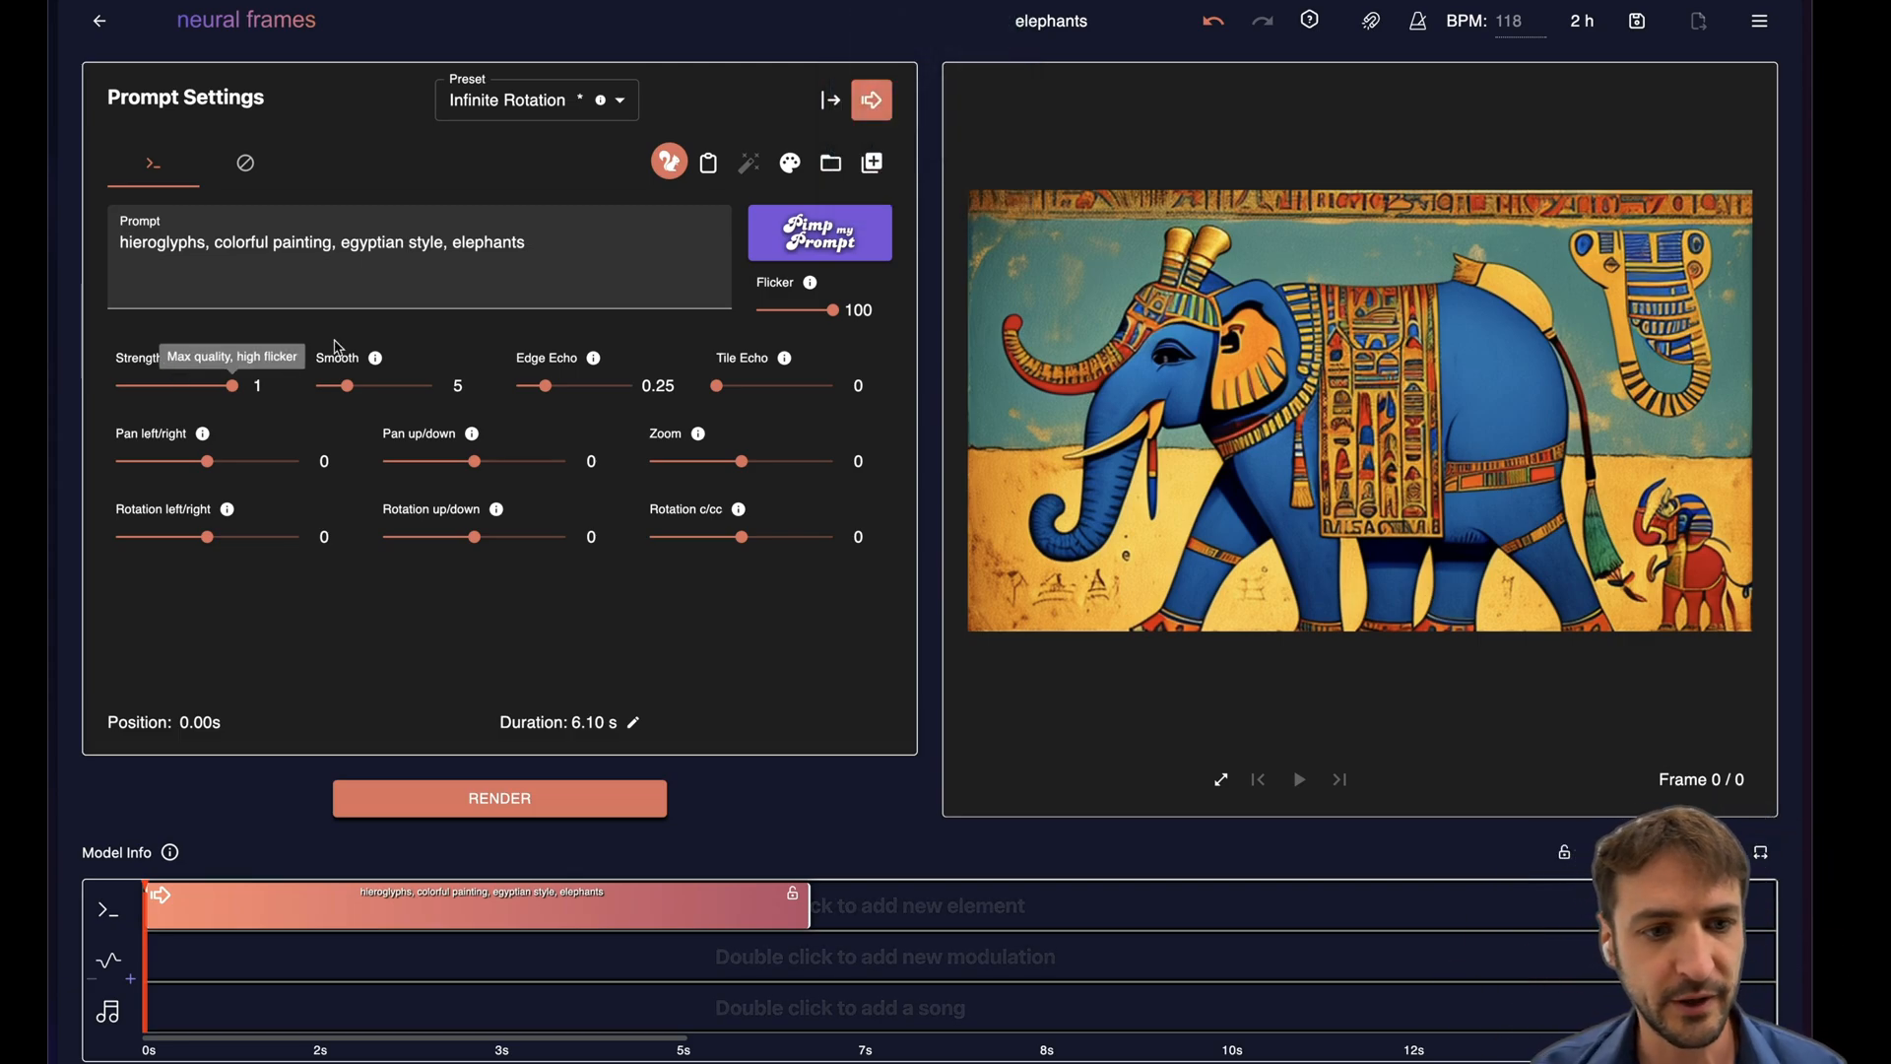
{"action": "mouse_move", "coordinate": [375, 357]}
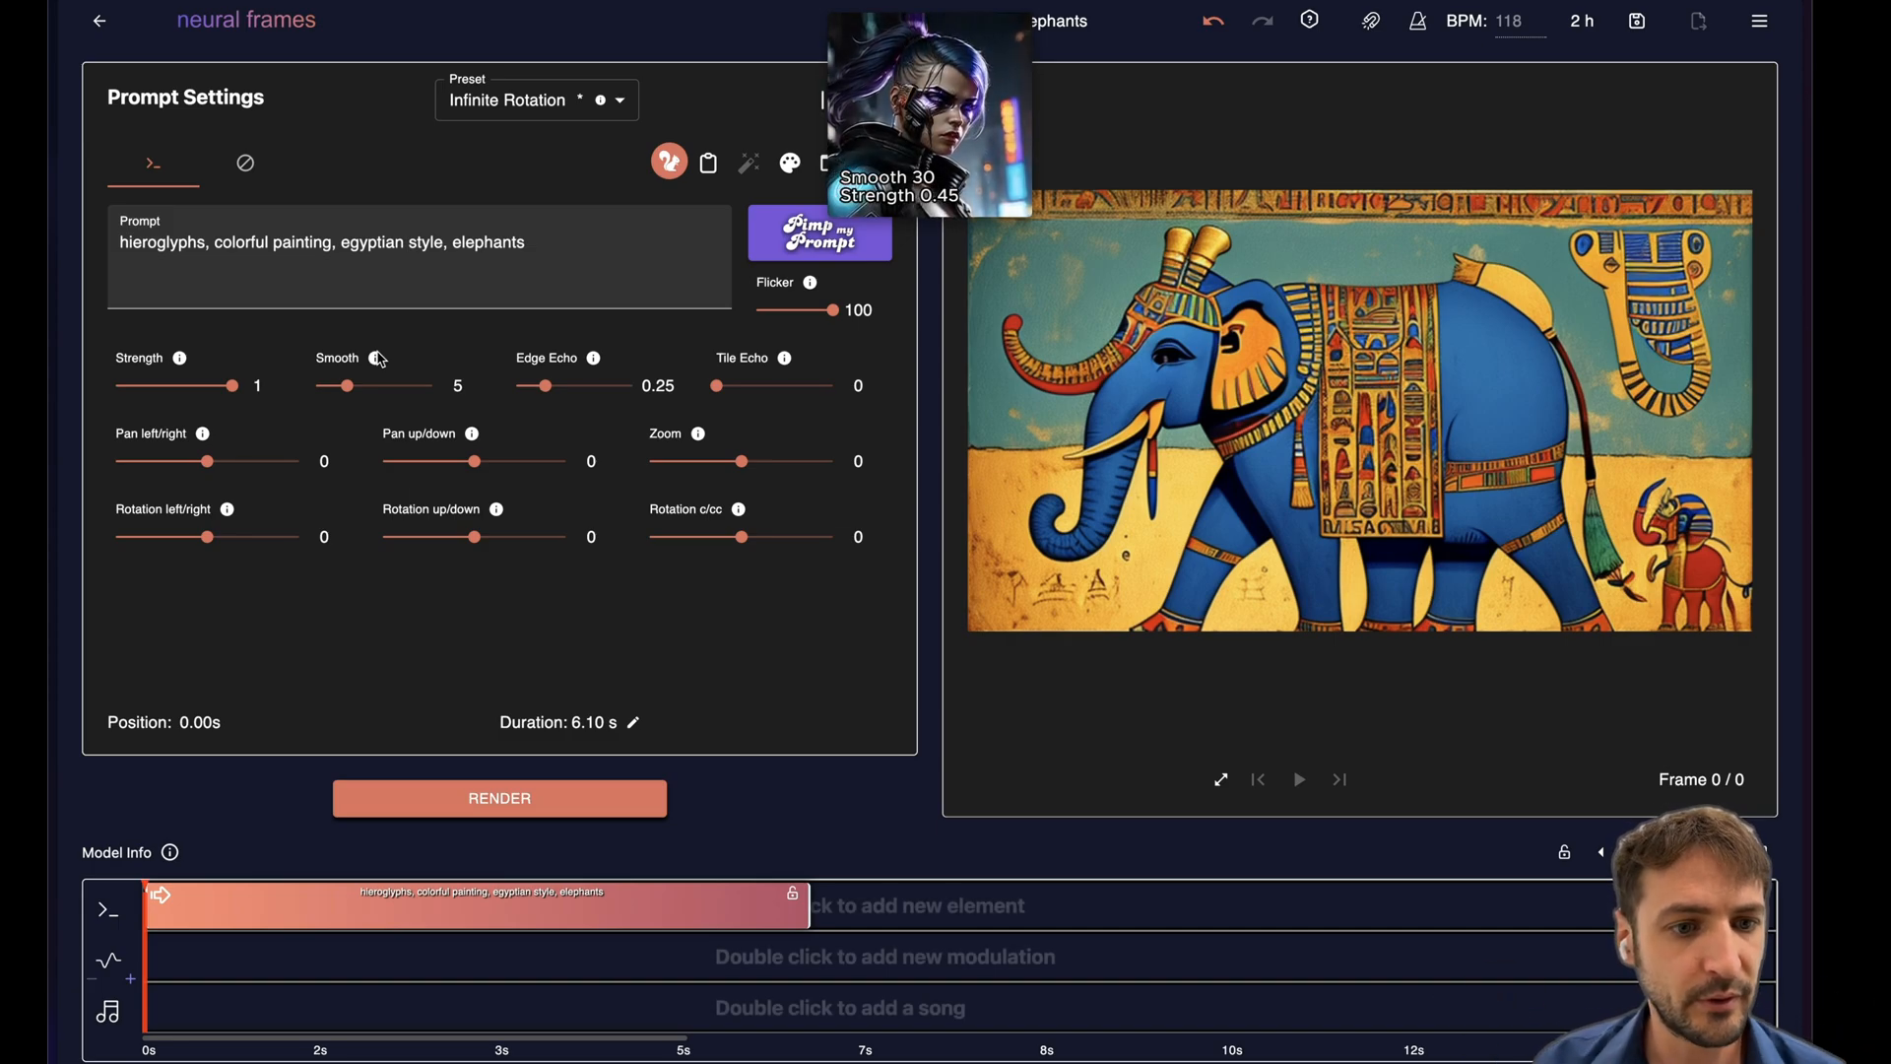
{"action": "left_click_drag", "start_coordinate": [344, 386], "coordinate": [387, 385]}
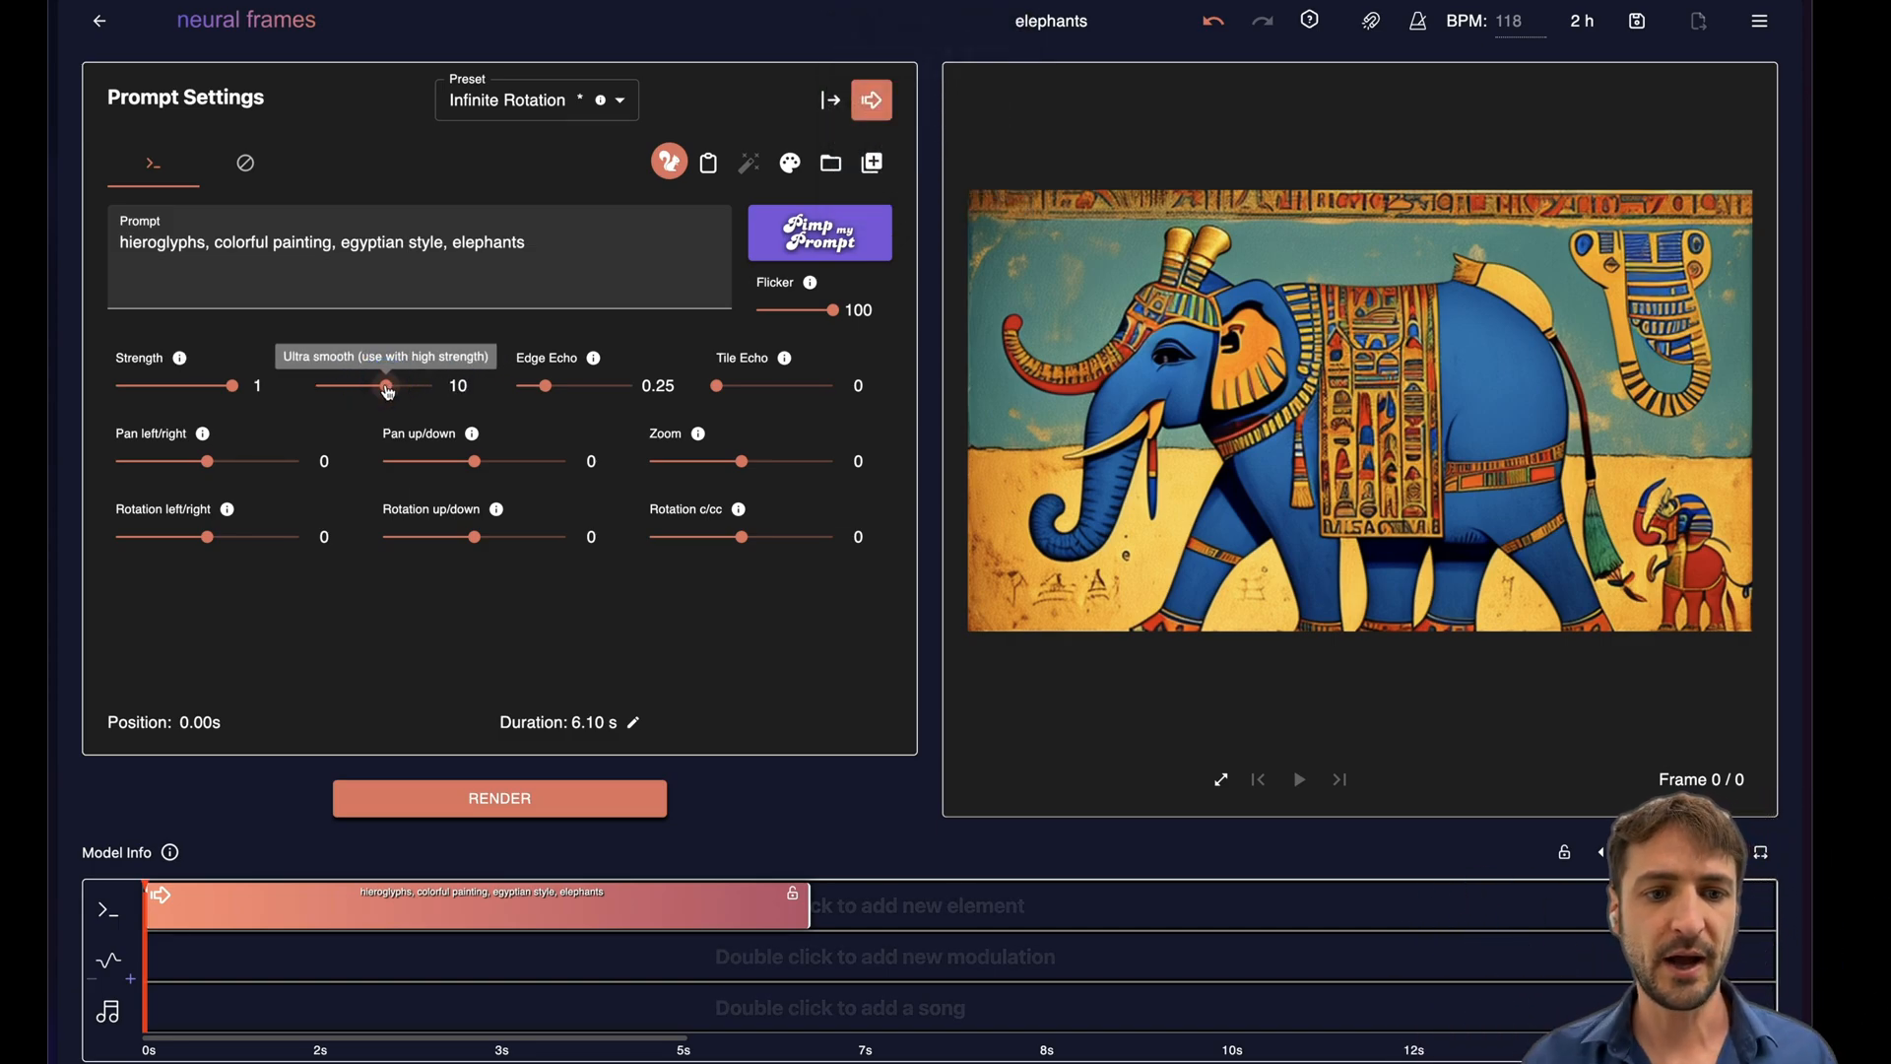
{"action": "left_click_drag", "start_coordinate": [388, 387], "coordinate": [381, 387]}
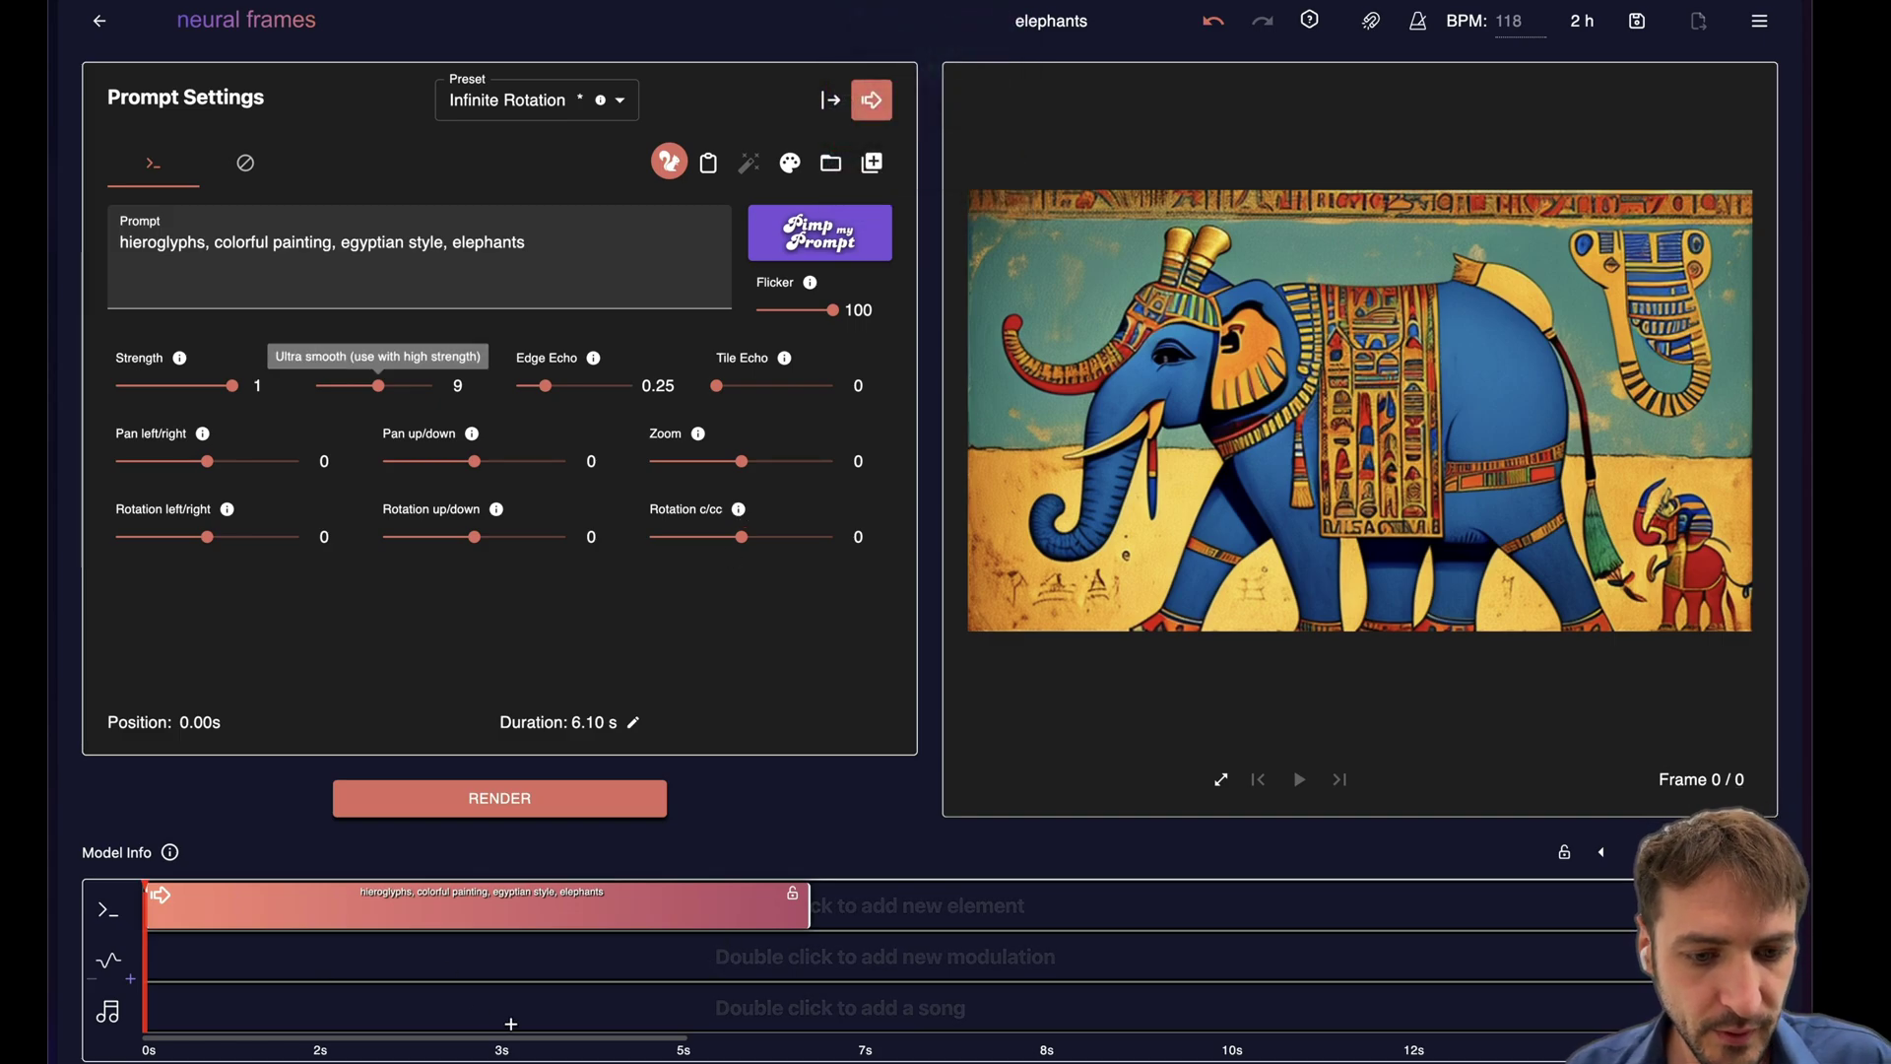
Upload a song from the computer to the soundtrack, stop the kick stem and show the elephants clip settings.
{"action": "double_click", "coordinate": [510, 1016]}
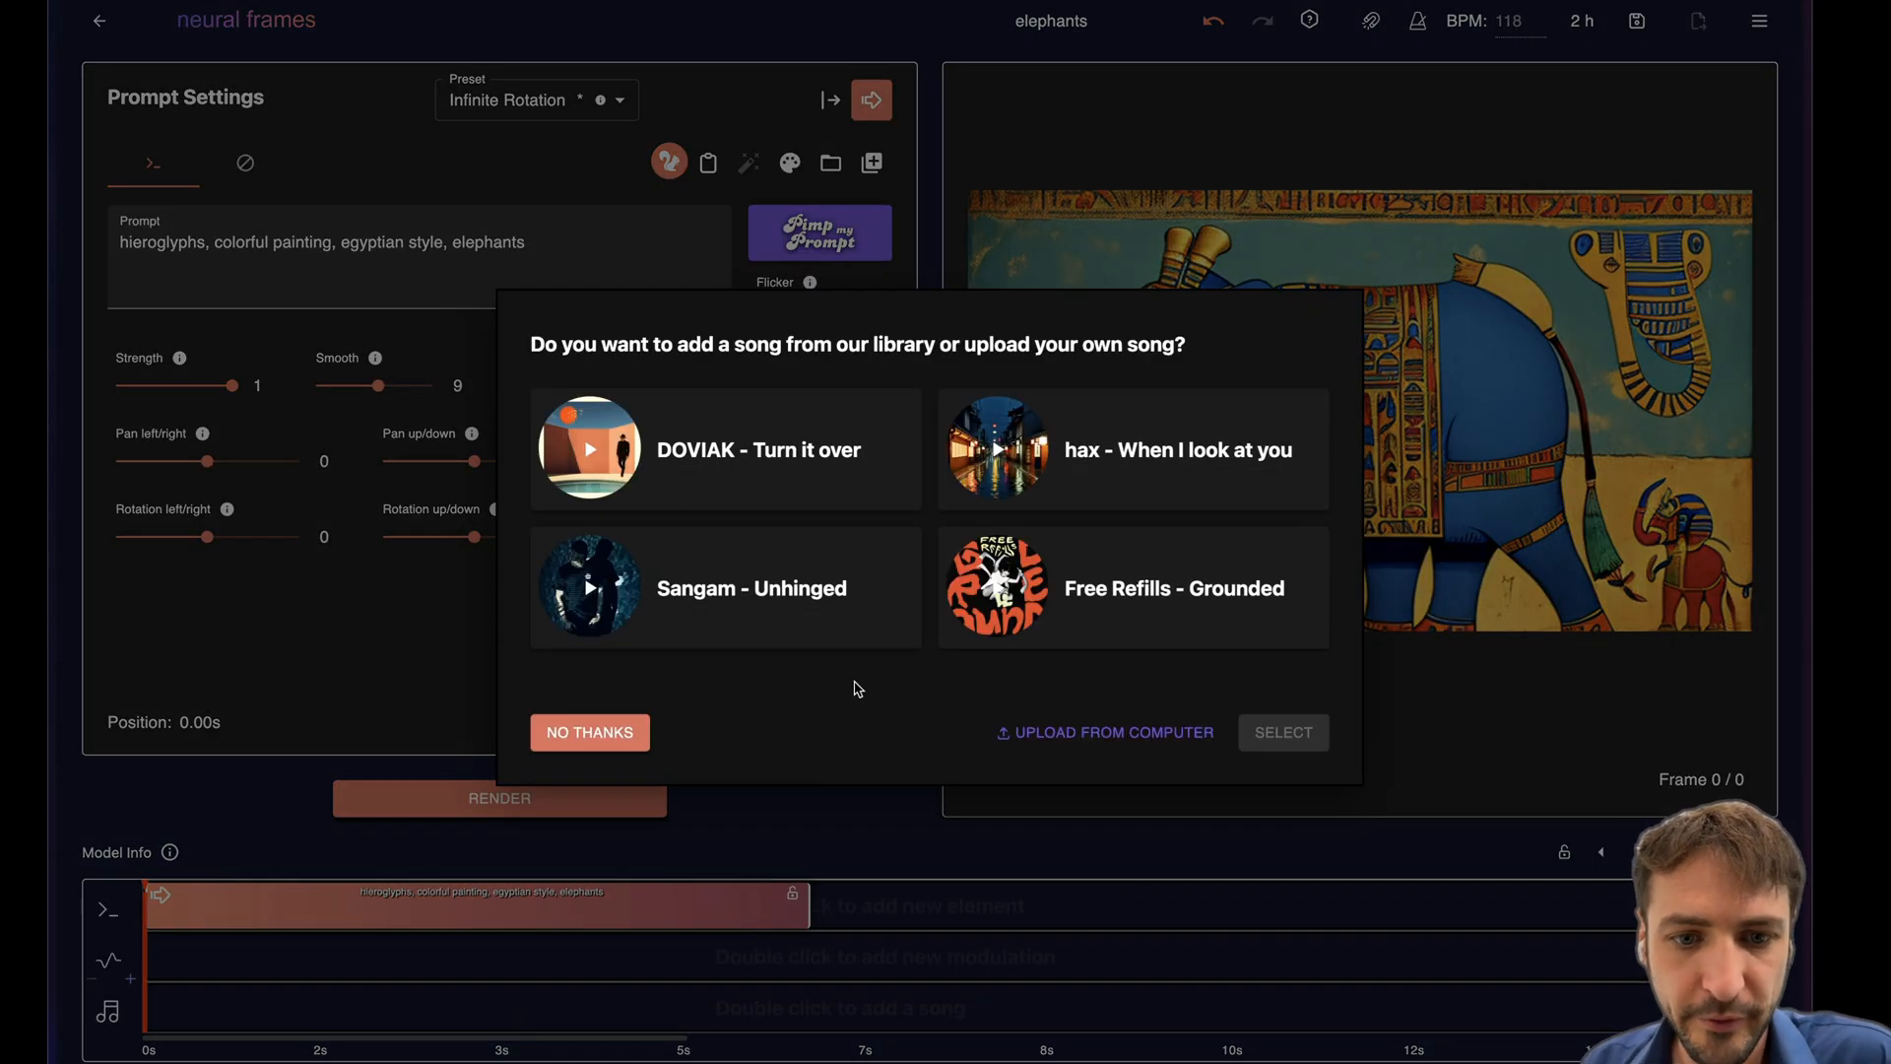
{"action": "left_click", "coordinate": [1101, 732]}
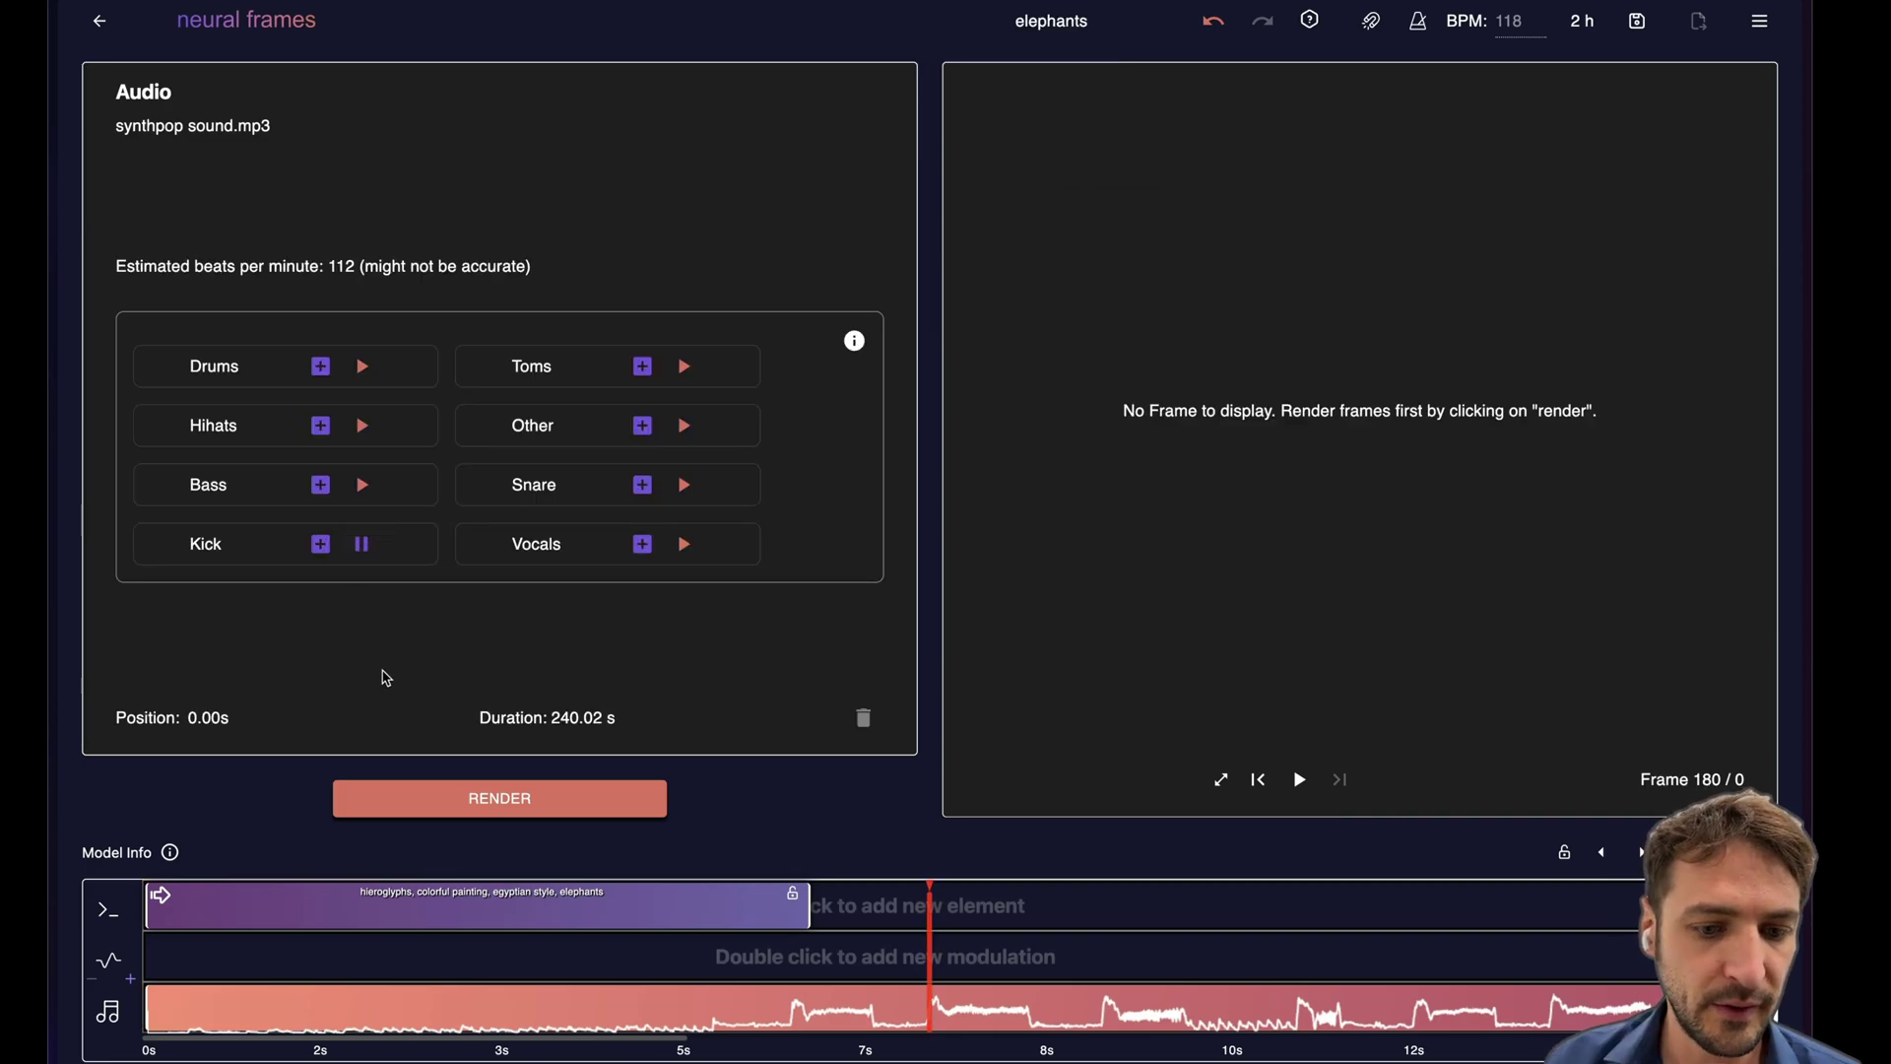
{"action": "left_click", "coordinate": [361, 544]}
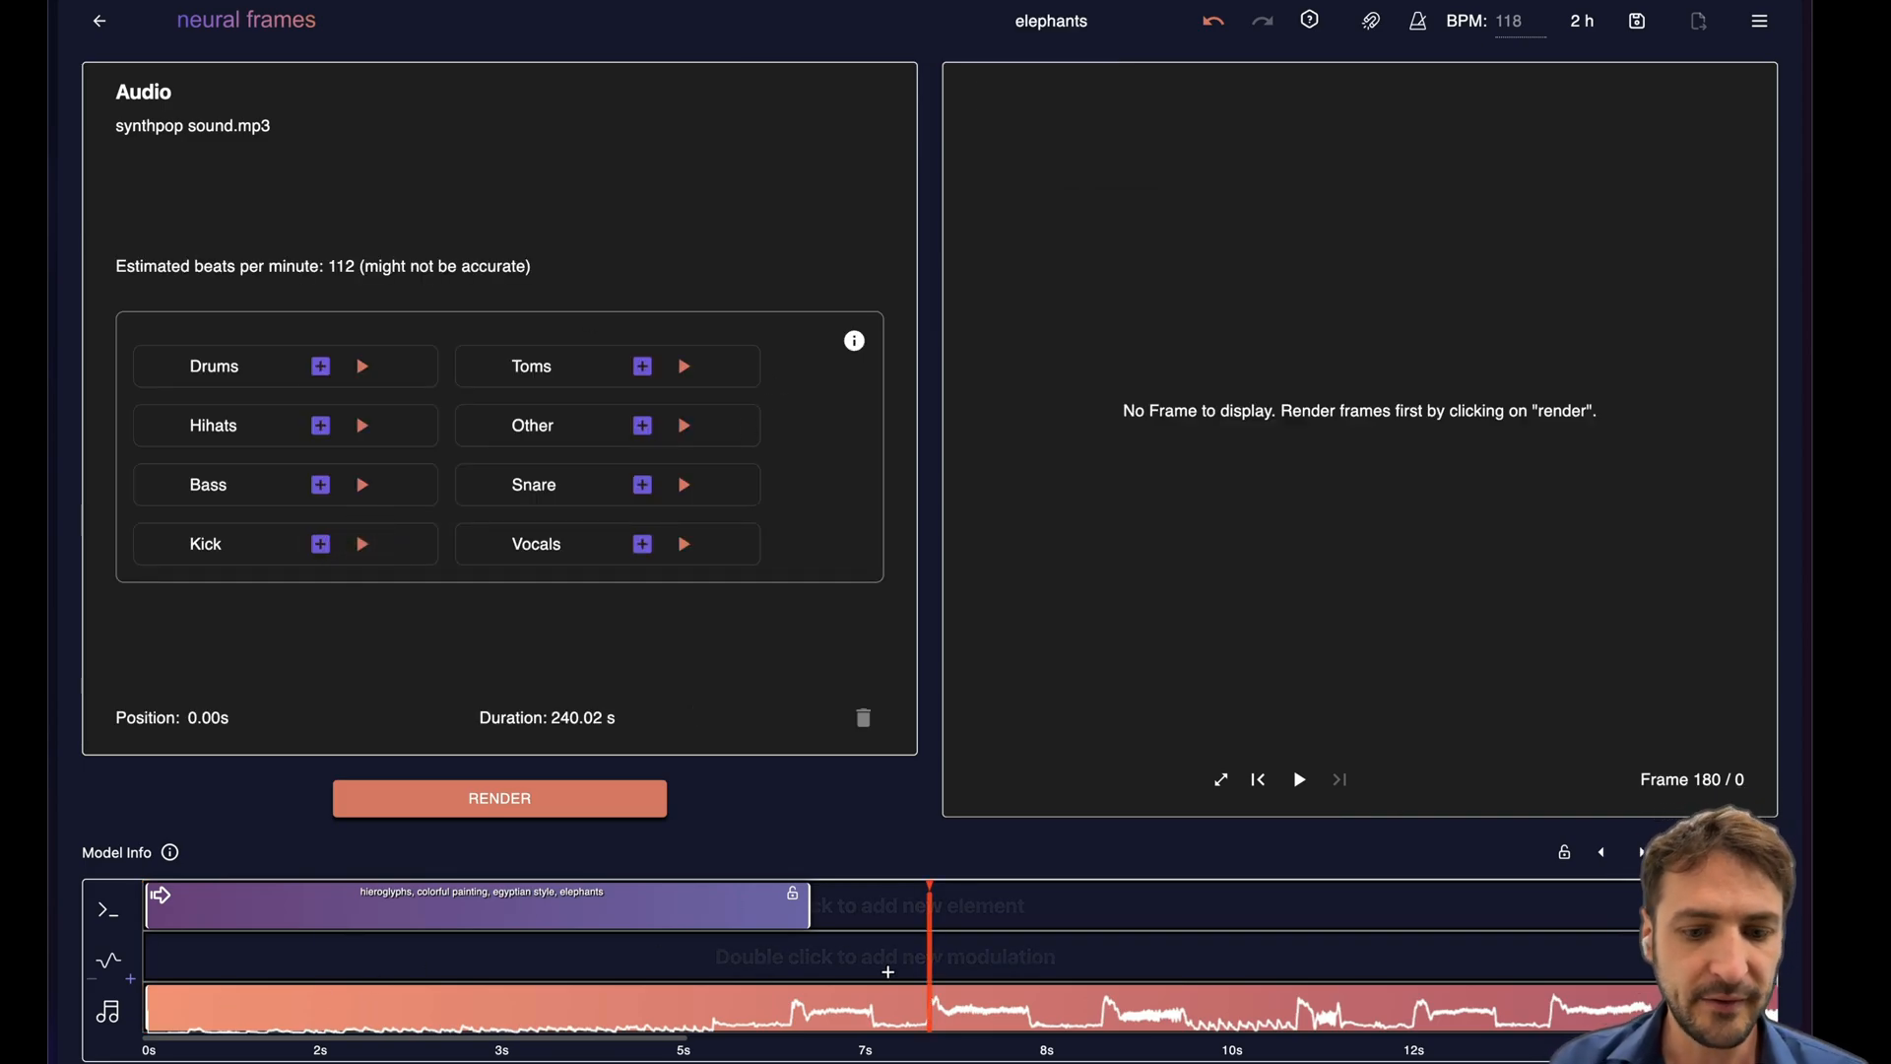
{"action": "left_click", "coordinate": [587, 908]}
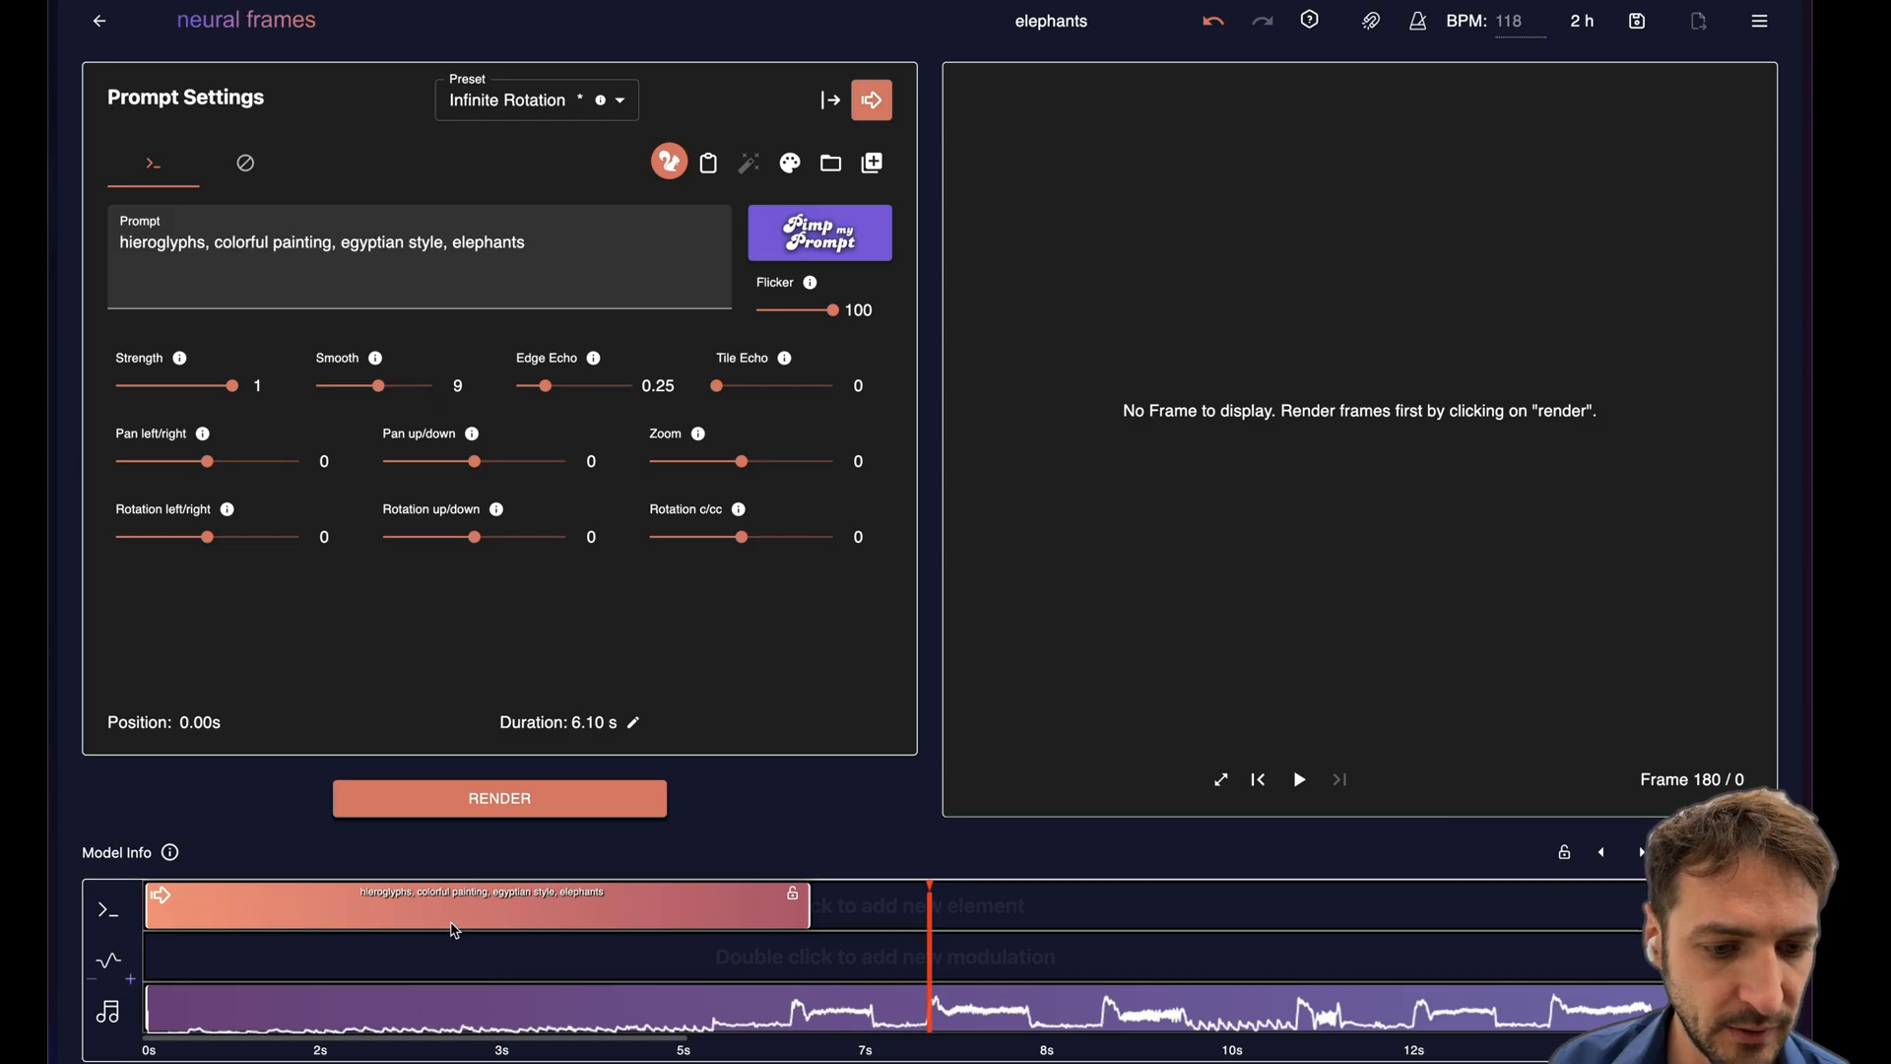
Add a new oscillator modulation clip on the track and stretch it to the playhead.
{"action": "double_click", "coordinate": [526, 957]}
{"action": "mouse_move", "coordinate": [562, 954]}
{"action": "left_mouse_down"}
{"action": "mouse_move", "coordinate": [456, 943]}
{"action": "mouse_move", "coordinate": [591, 944]}
{"action": "left_mouse_up"}
{"action": "left_click_drag", "start_coordinate": [798, 946], "coordinate": [924, 946]}
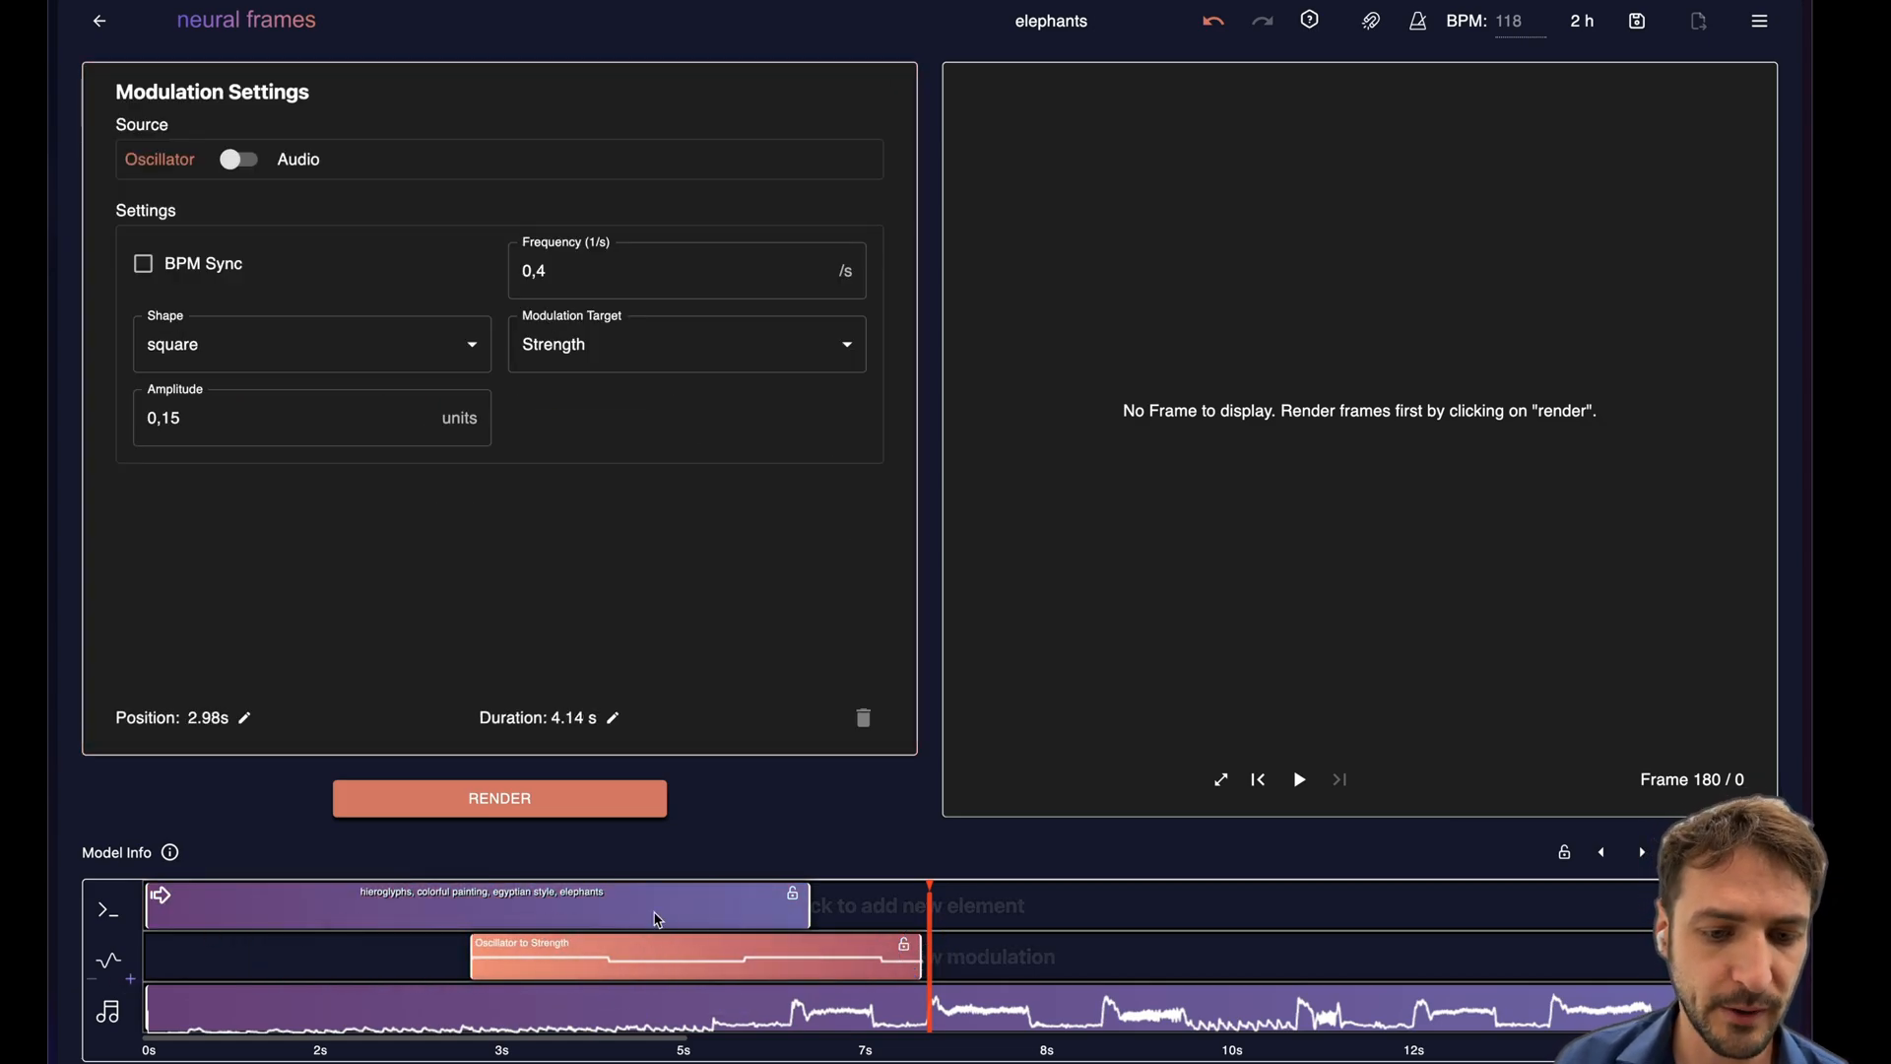
{"action": "left_click", "coordinate": [655, 905]}
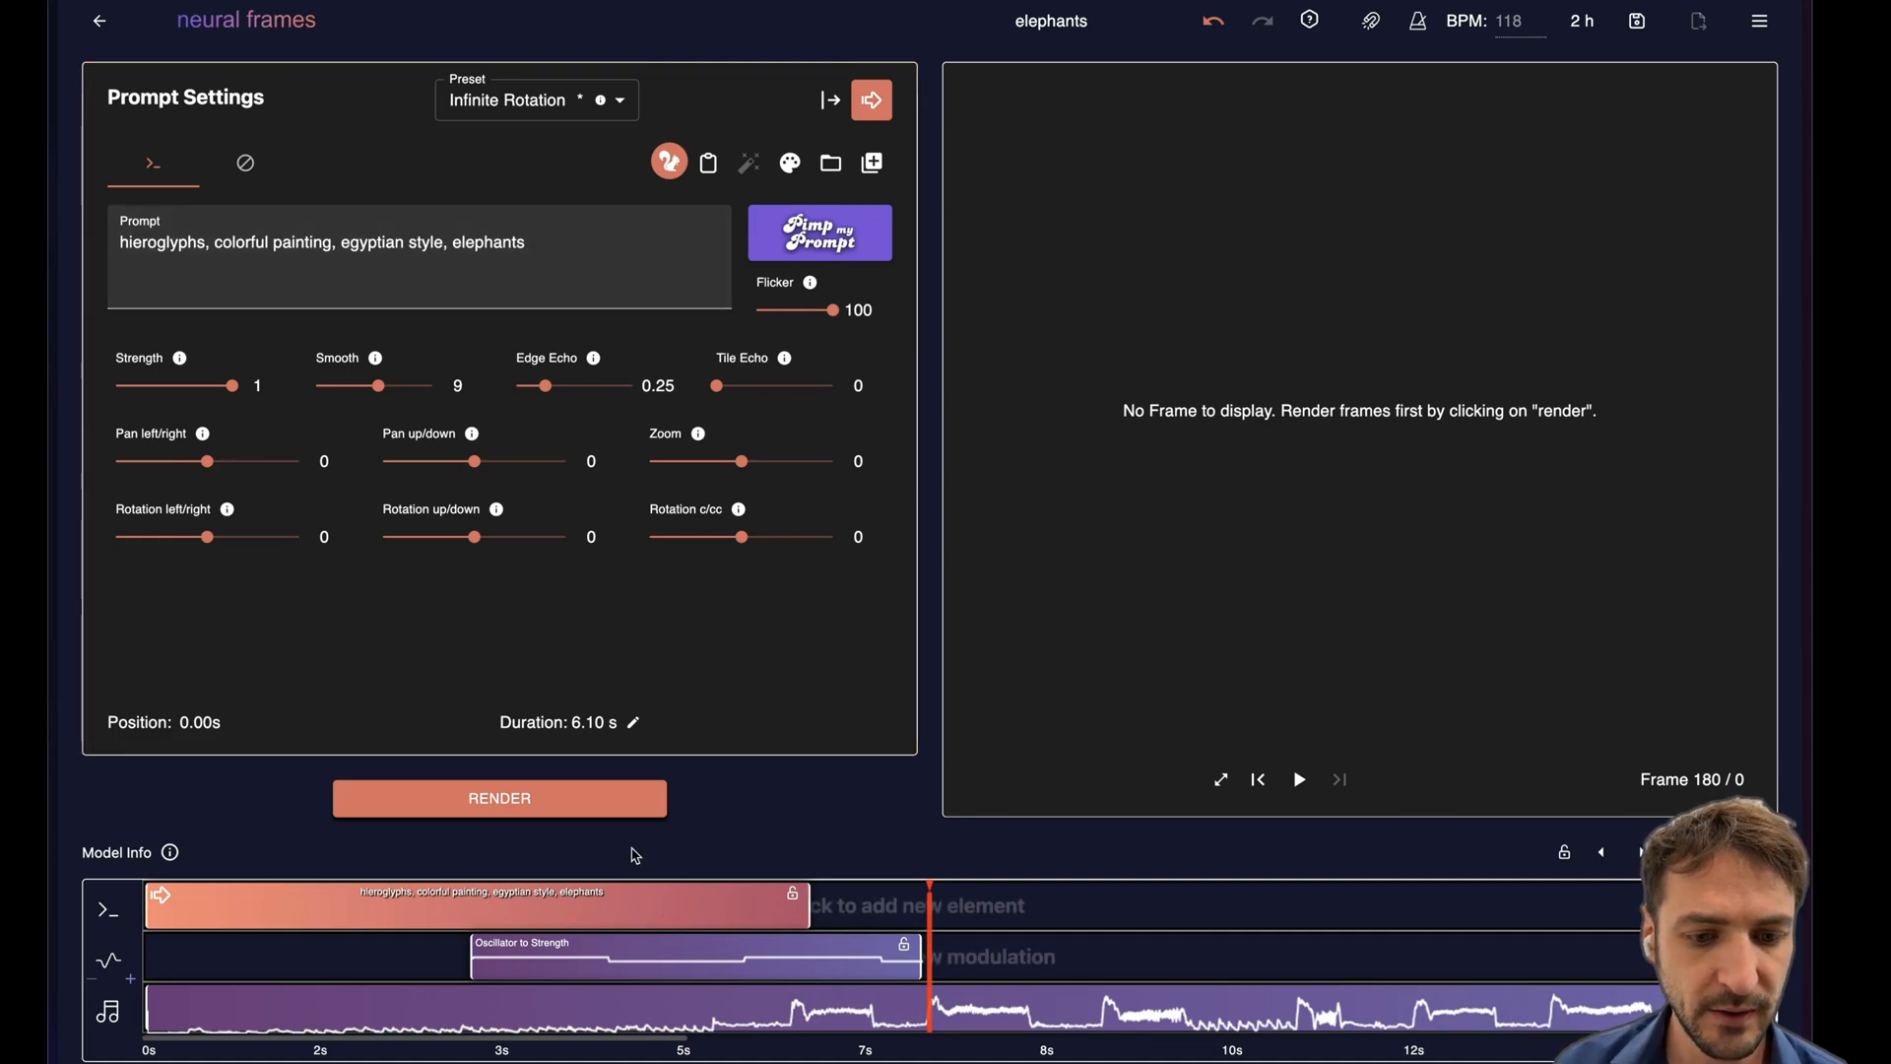
{"action": "left_click", "coordinate": [632, 957]}
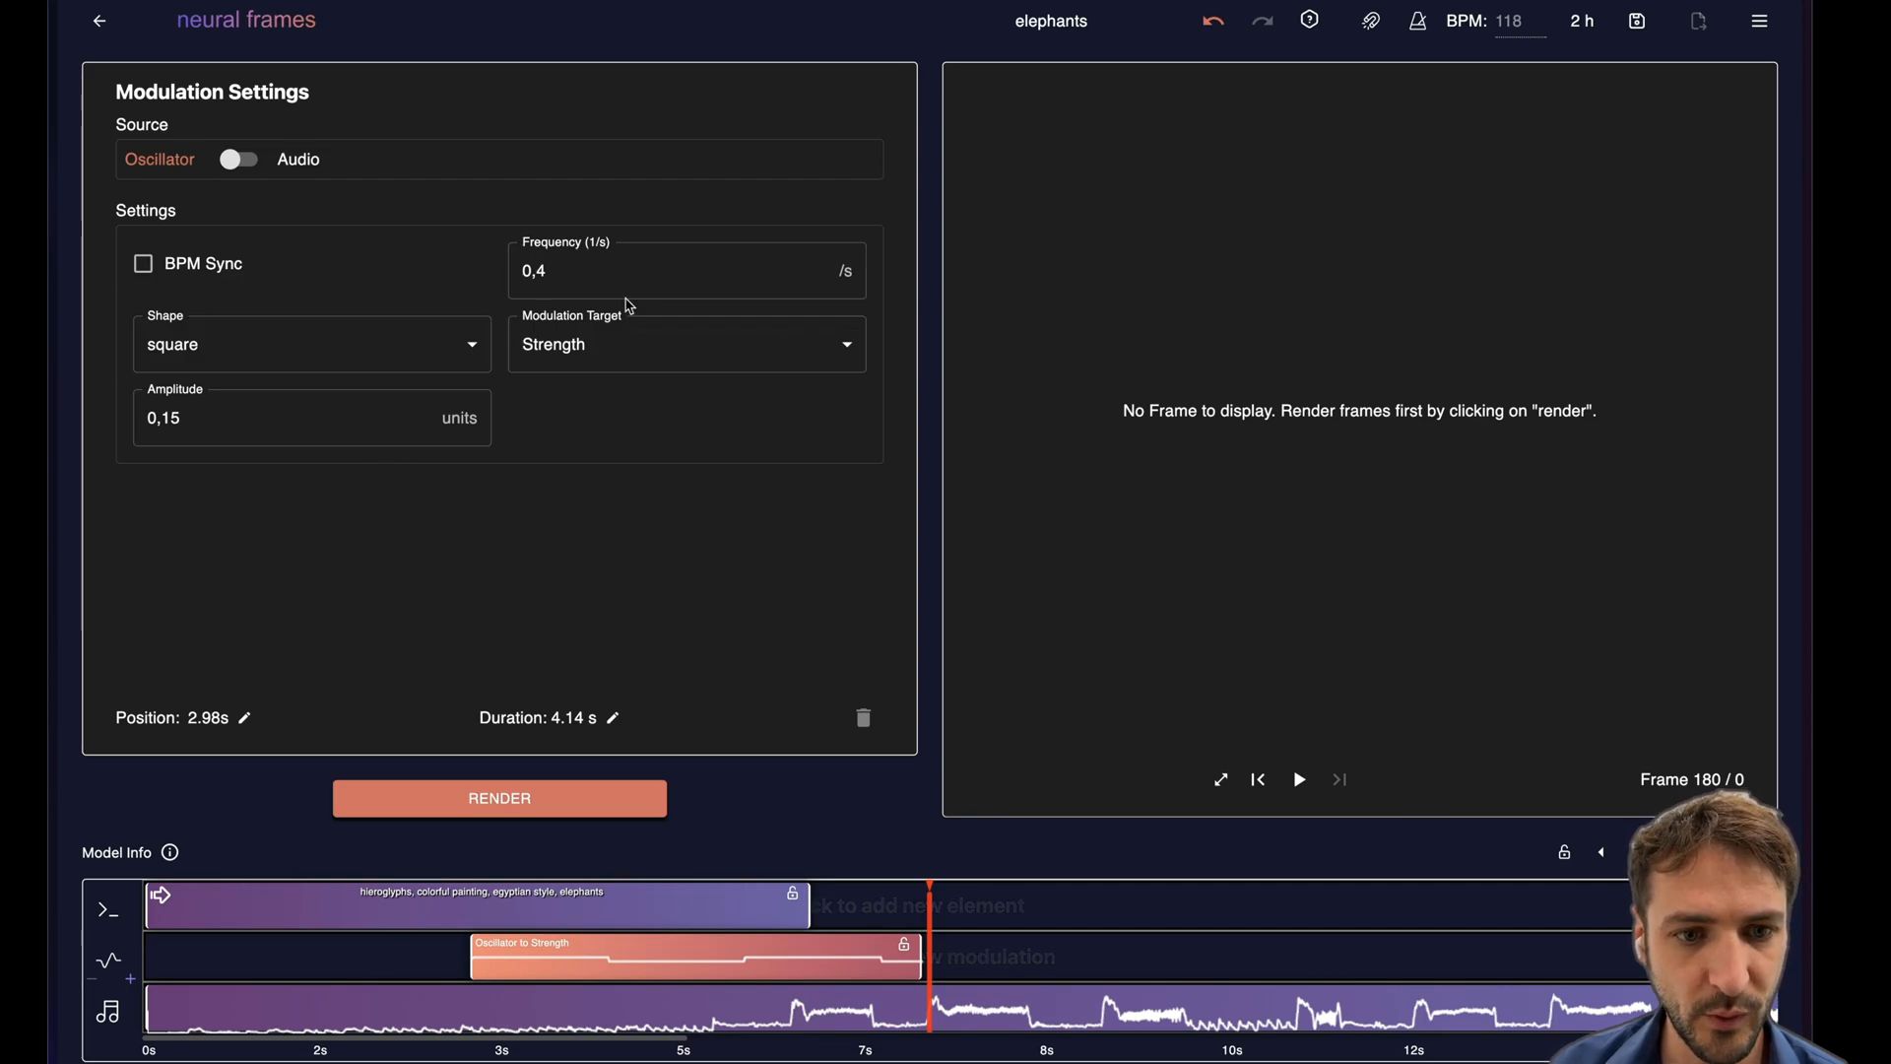
Make it modulate Zoom with amplitude 1, frequency 0,58, sine shape, lasting about 6 seconds.
{"action": "left_click", "coordinate": [583, 355]}
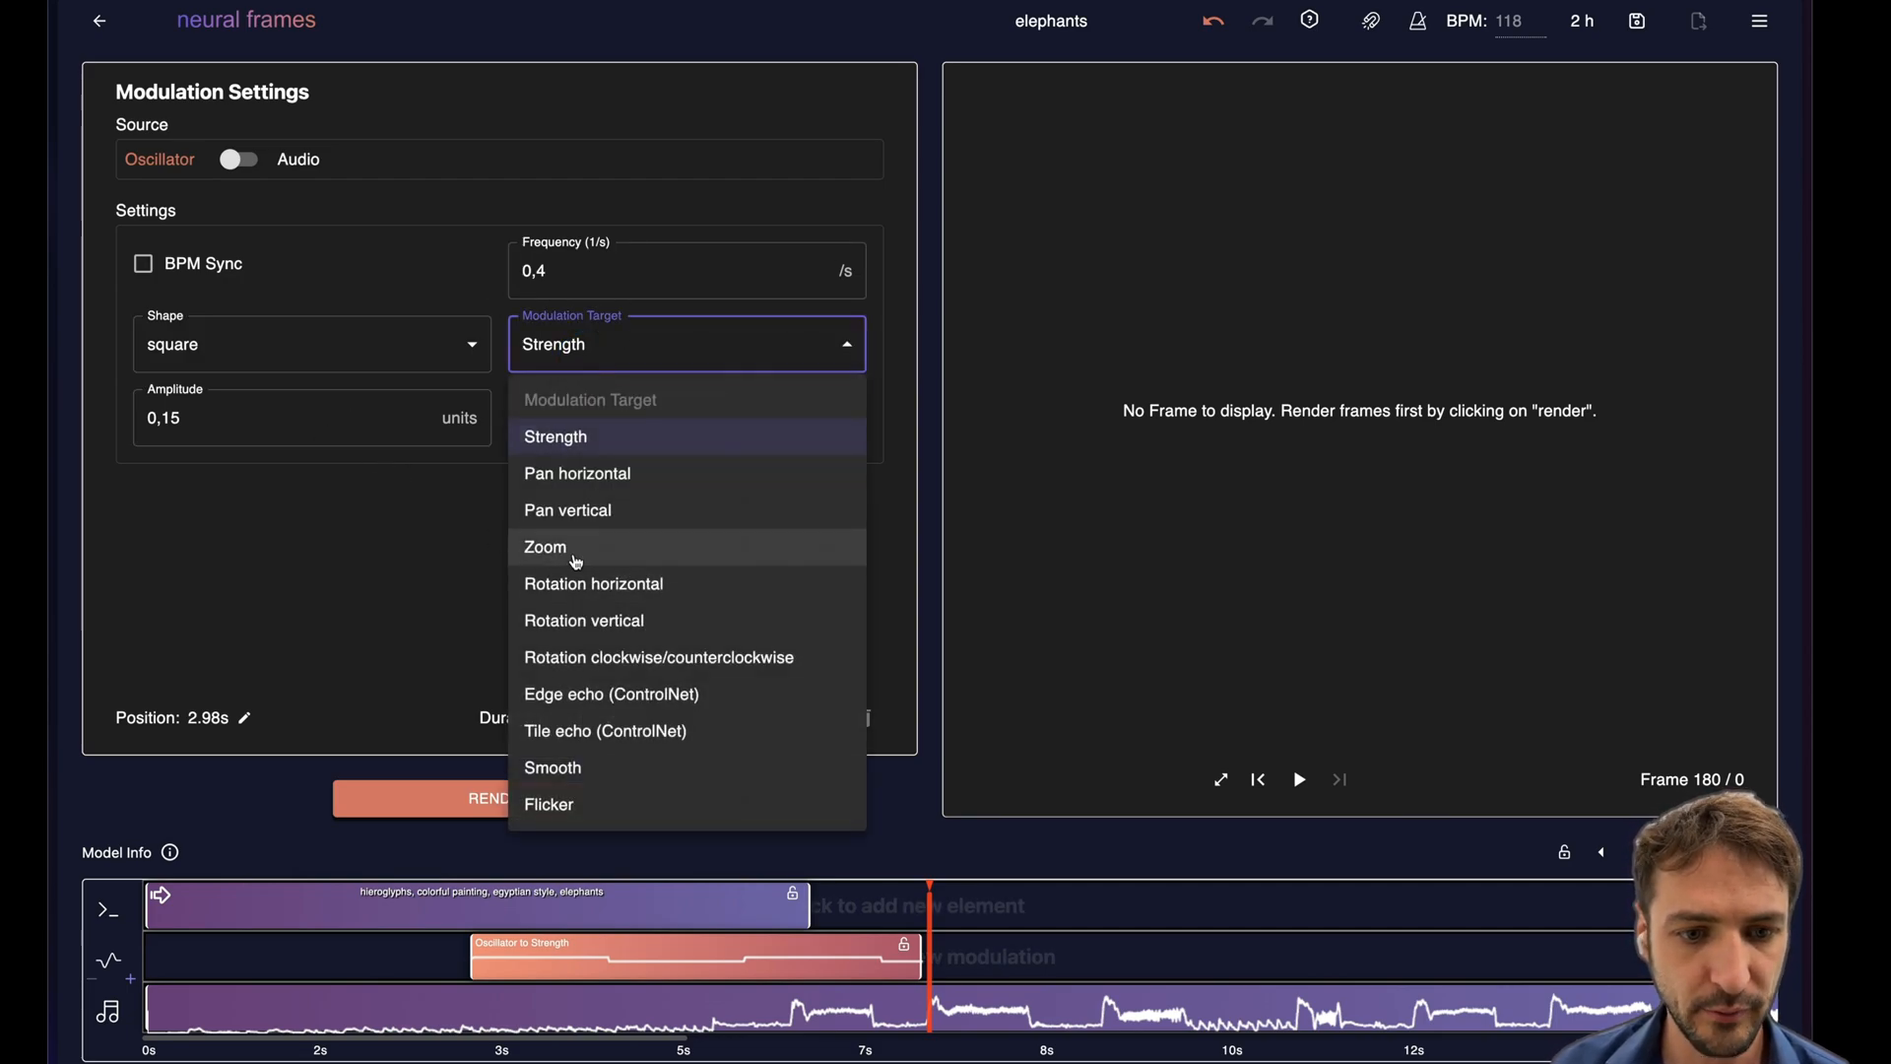
{"action": "left_click", "coordinate": [544, 548]}
{"action": "left_click_drag", "start_coordinate": [296, 418], "coordinate": [104, 426]}
{"action": "type", "text": "1"}
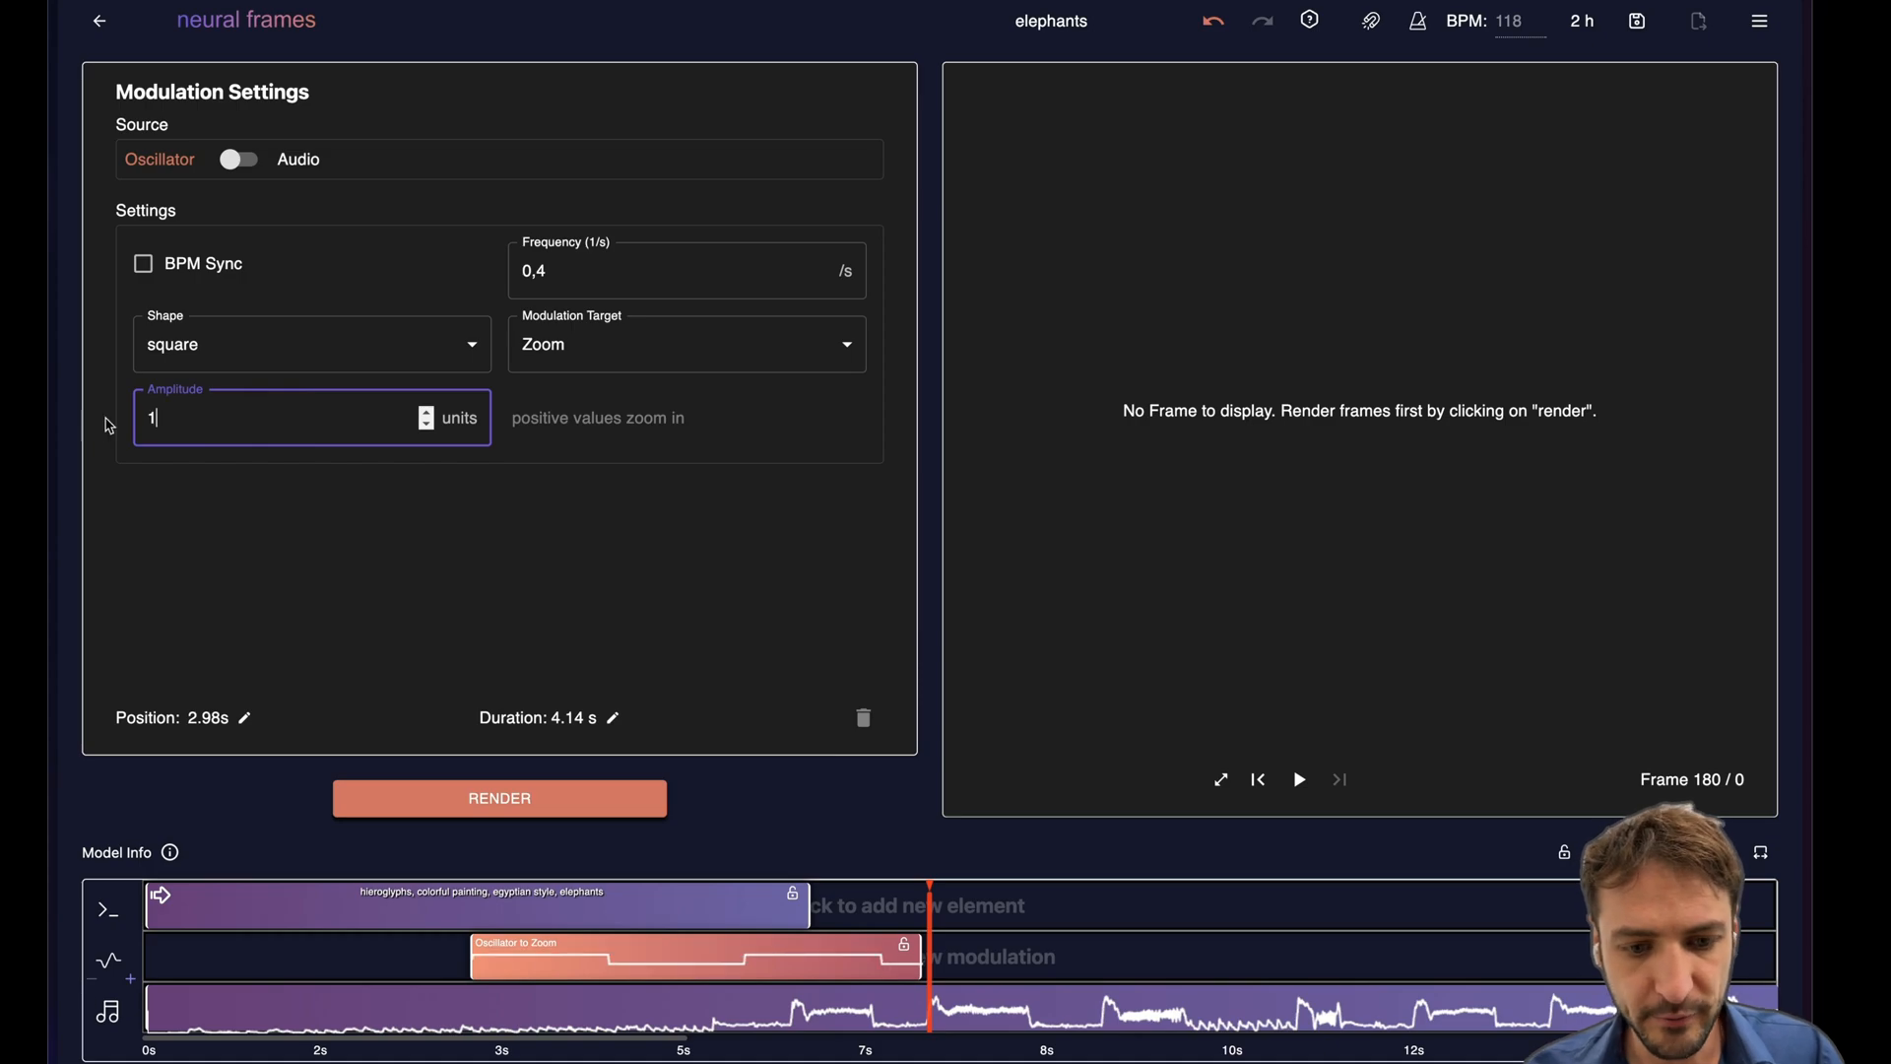
{"action": "left_click", "coordinate": [824, 271]}
{"action": "type", "text": "8"}
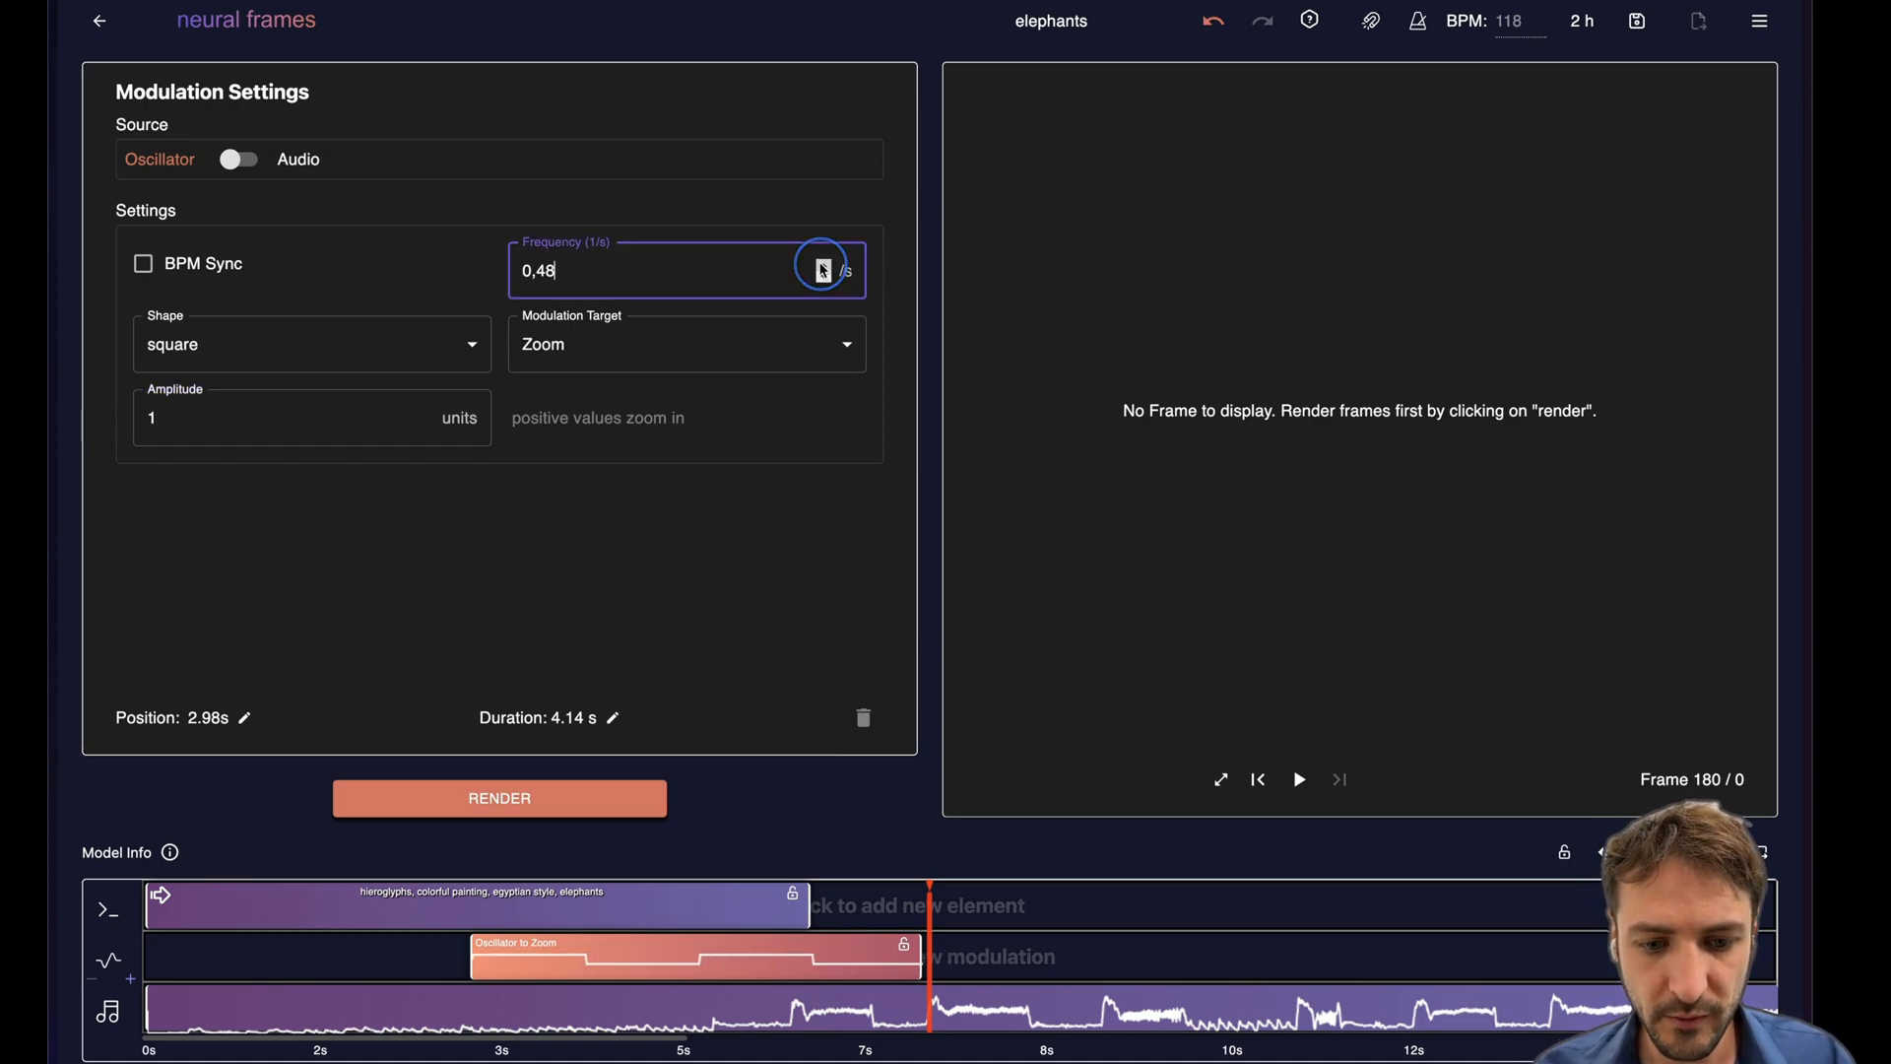
{"action": "left_click", "coordinate": [385, 344]}
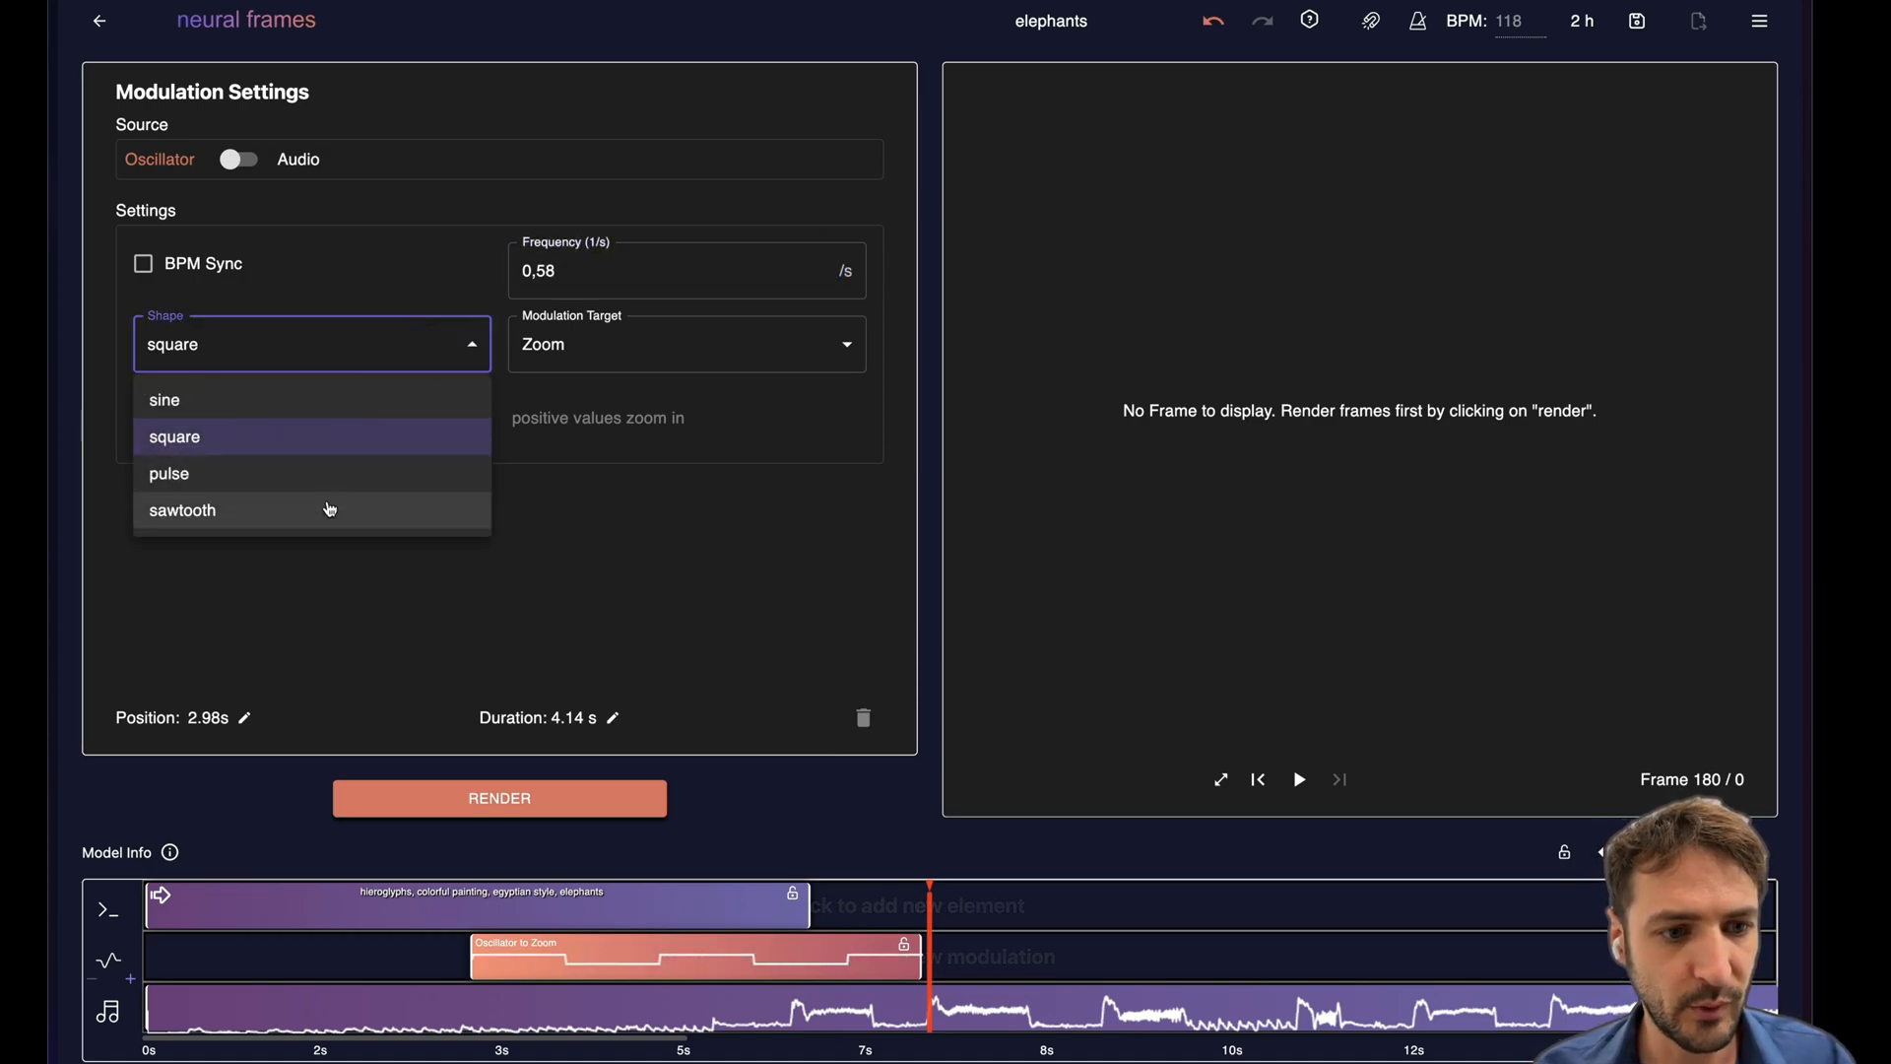
{"action": "left_click", "coordinate": [341, 405]}
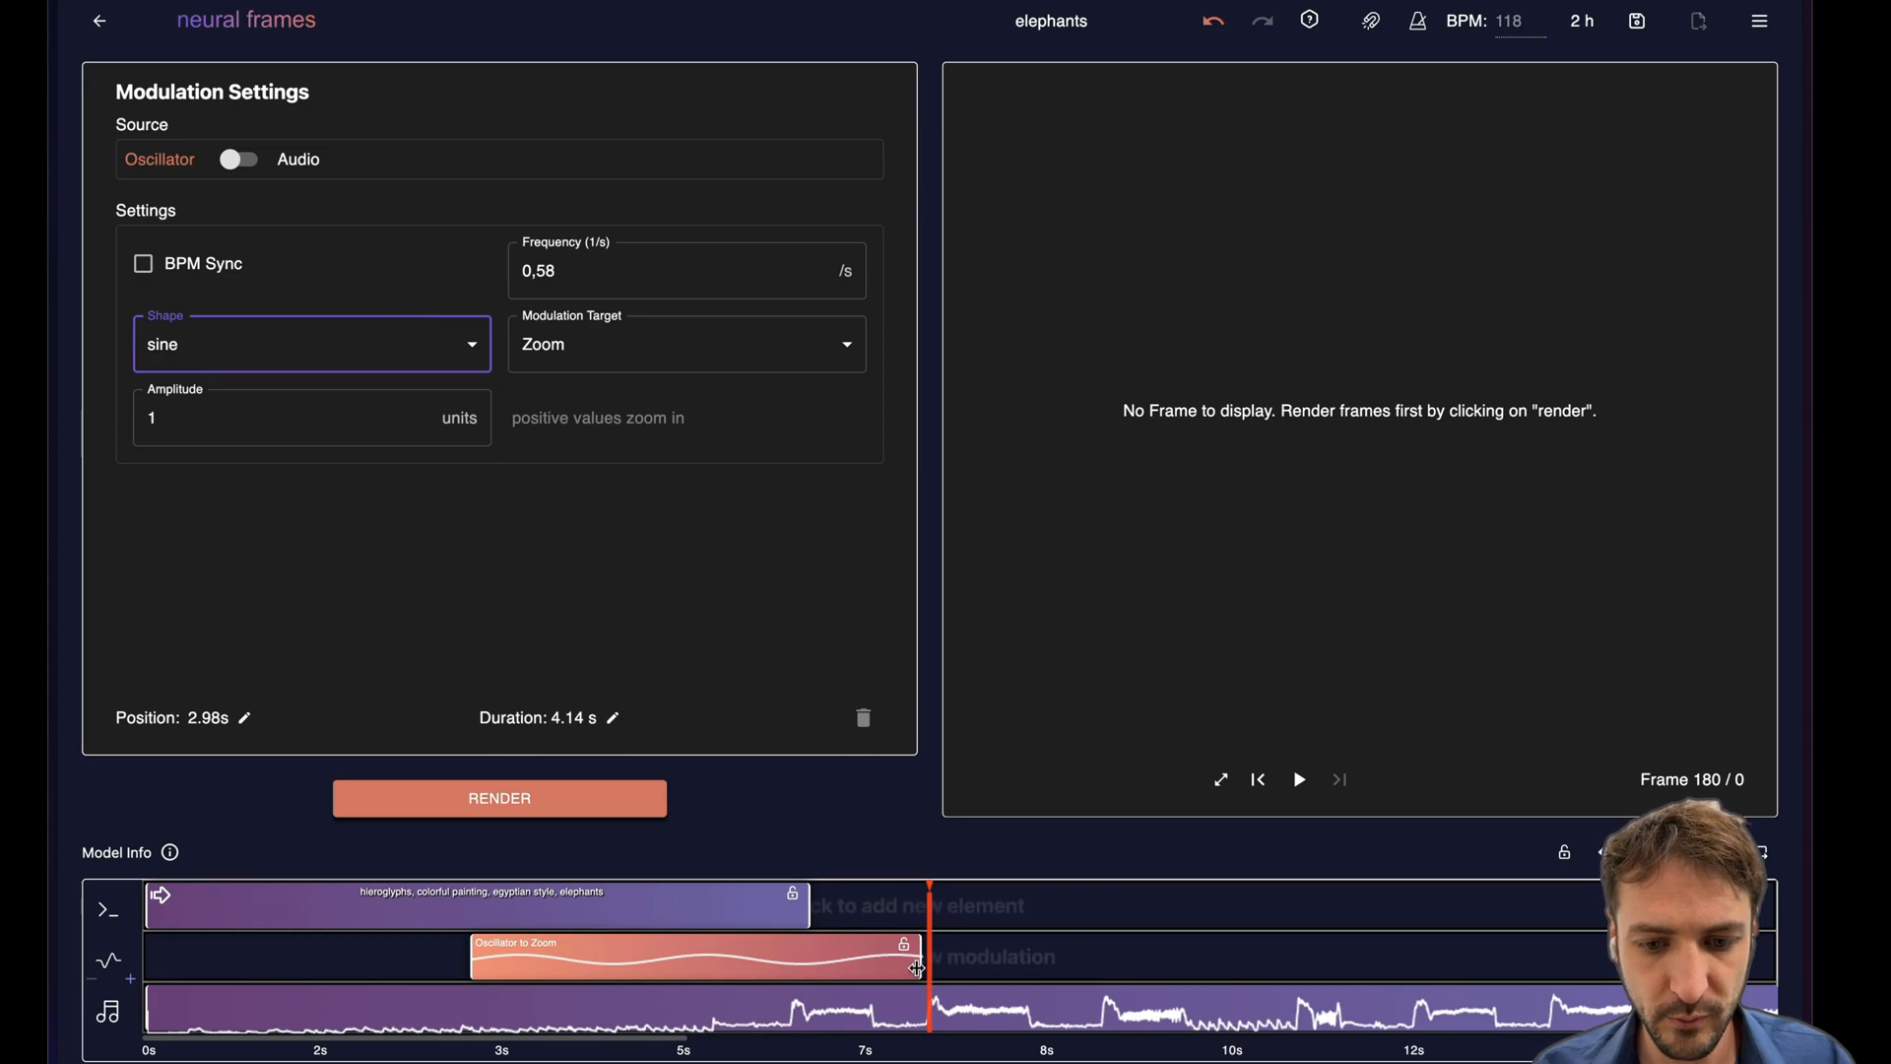
{"action": "mouse_move", "coordinate": [919, 967]}
{"action": "left_mouse_down"}
{"action": "mouse_move", "coordinate": [1151, 947]}
{"action": "mouse_move", "coordinate": [961, 994]}
{"action": "left_mouse_up"}
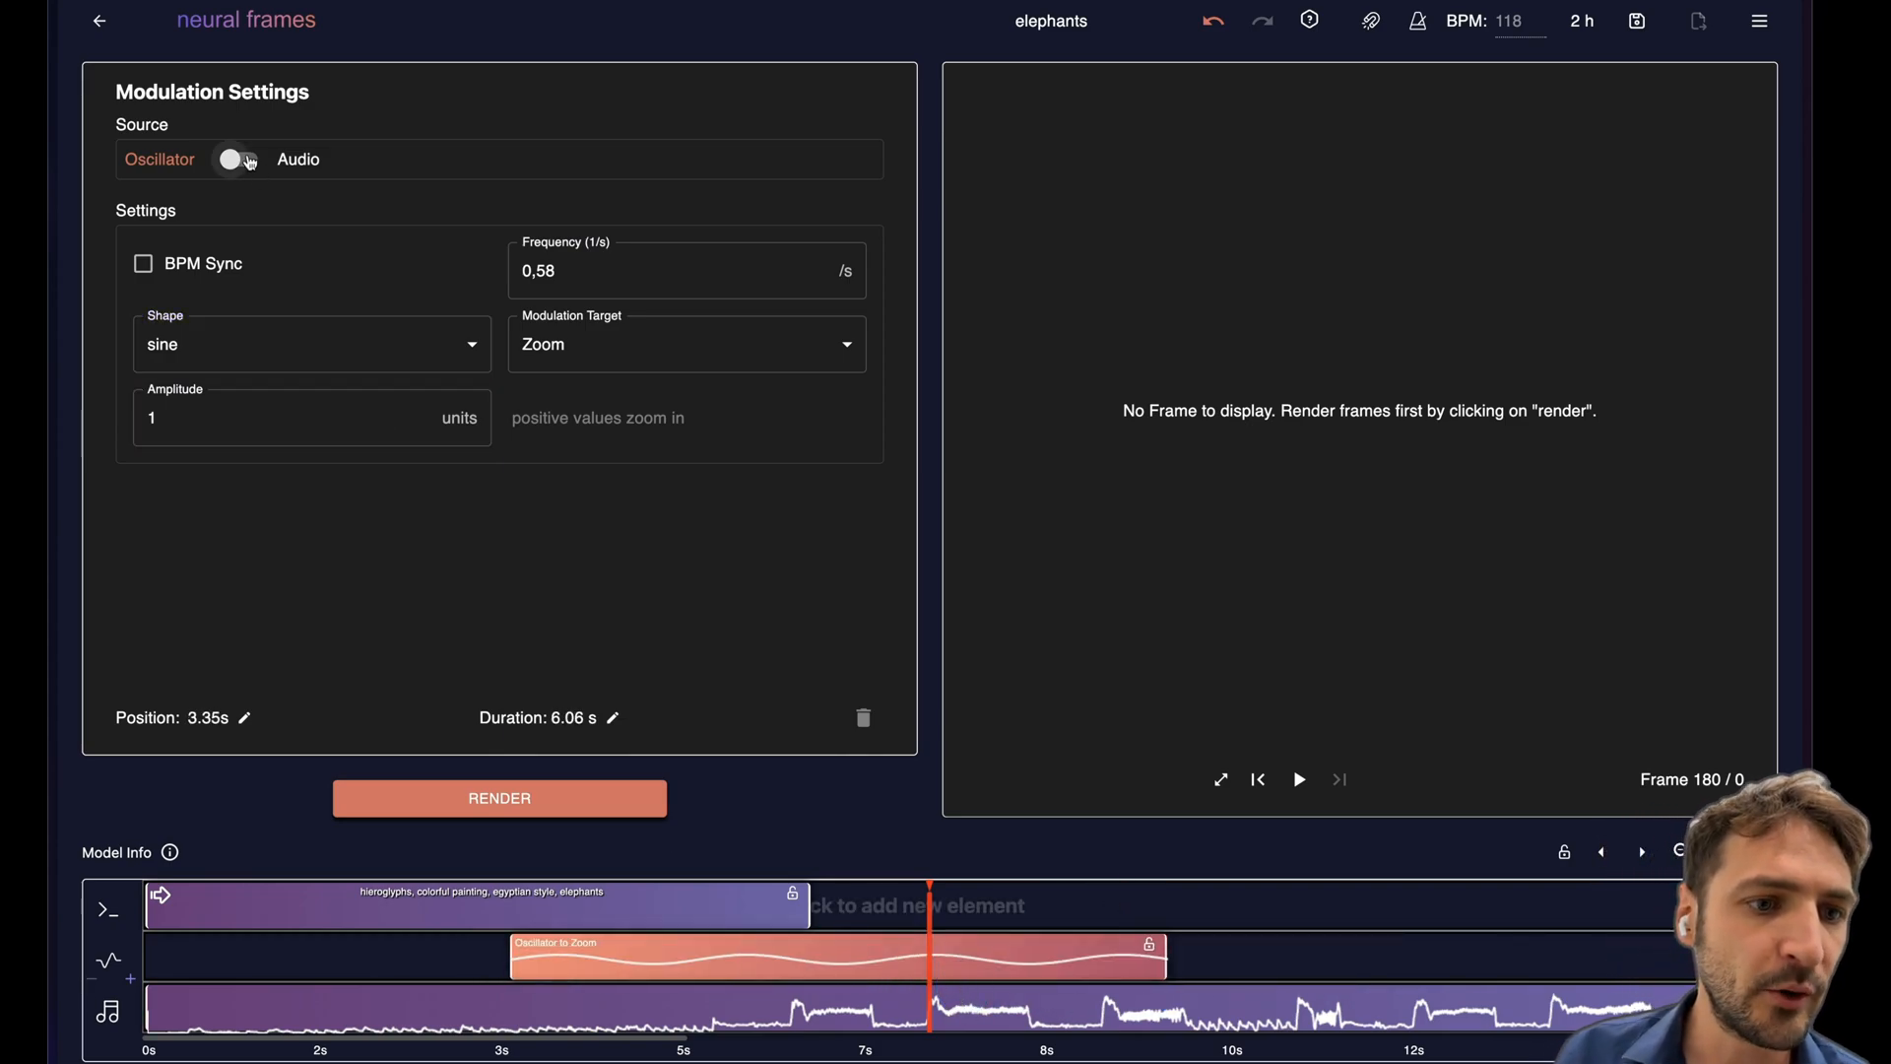
Switch the modulation to the Kick audio stem driving Flicker with amplitude -200.
{"action": "left_click", "coordinate": [238, 160]}
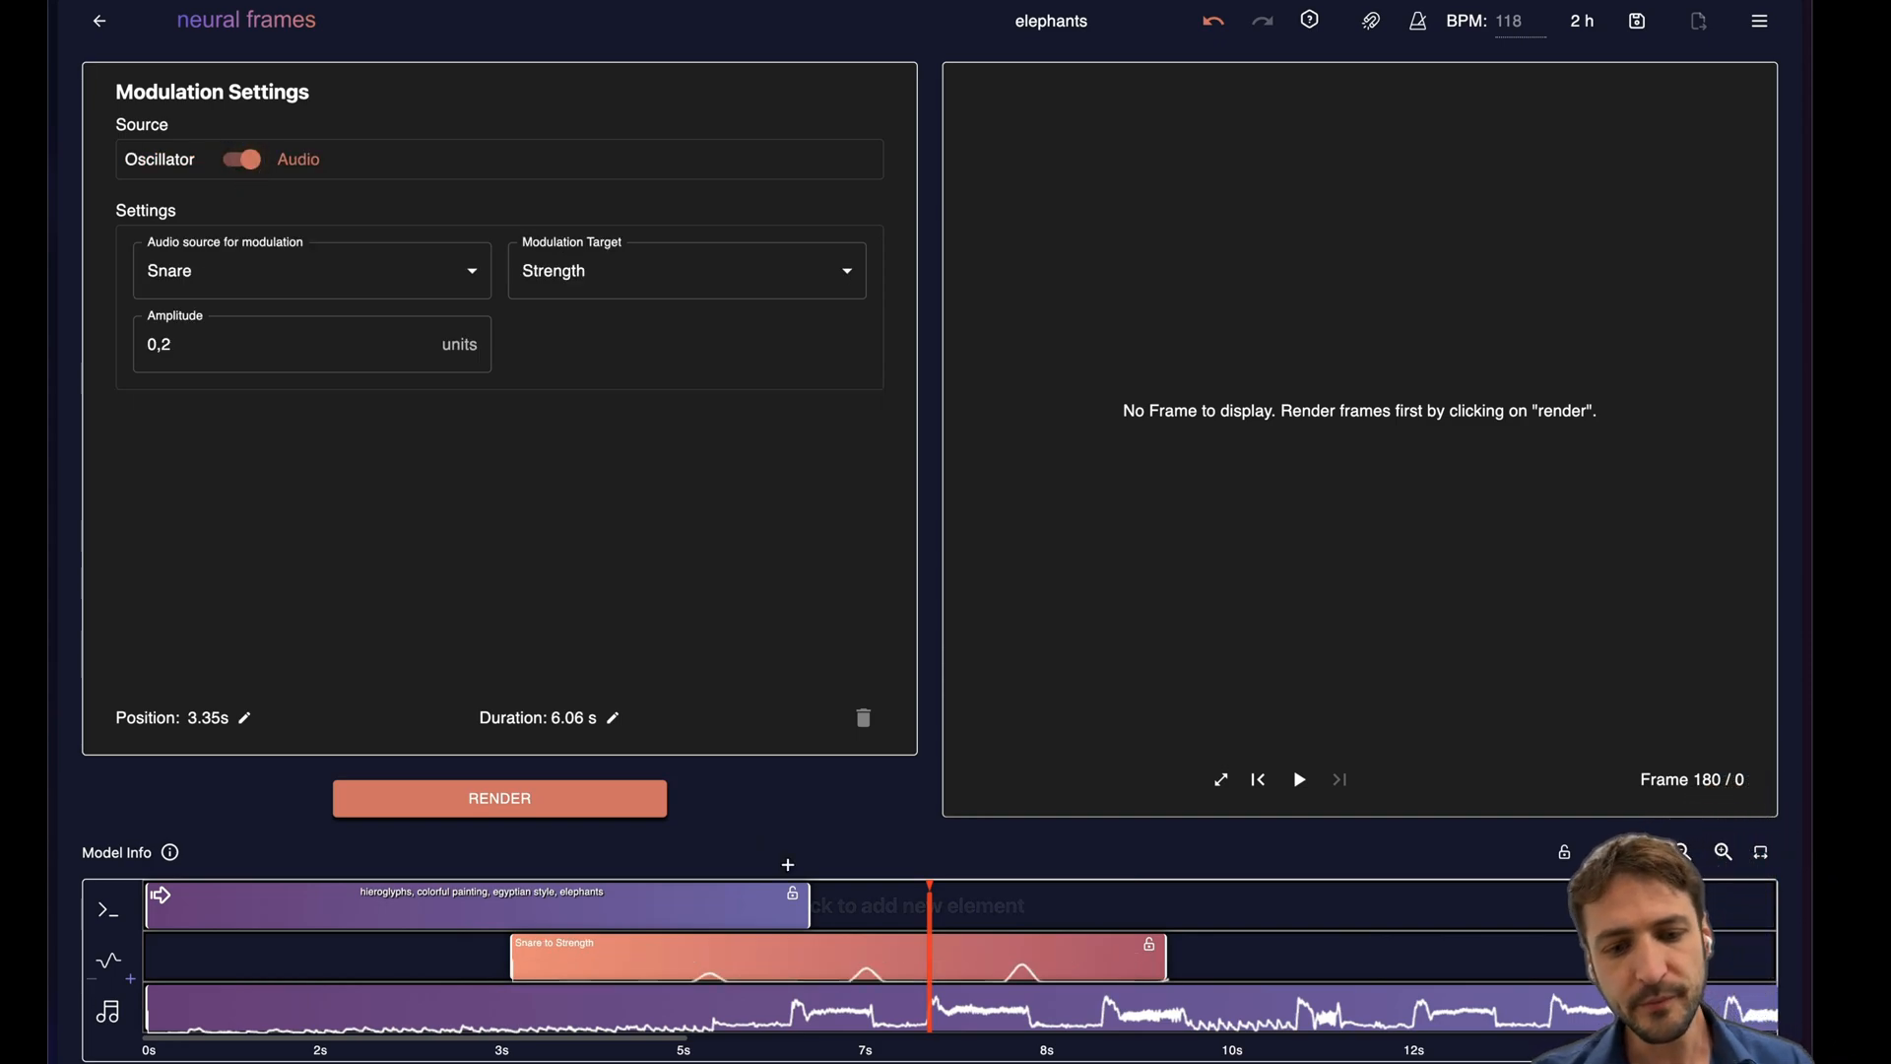
{"action": "left_click", "coordinate": [362, 273]}
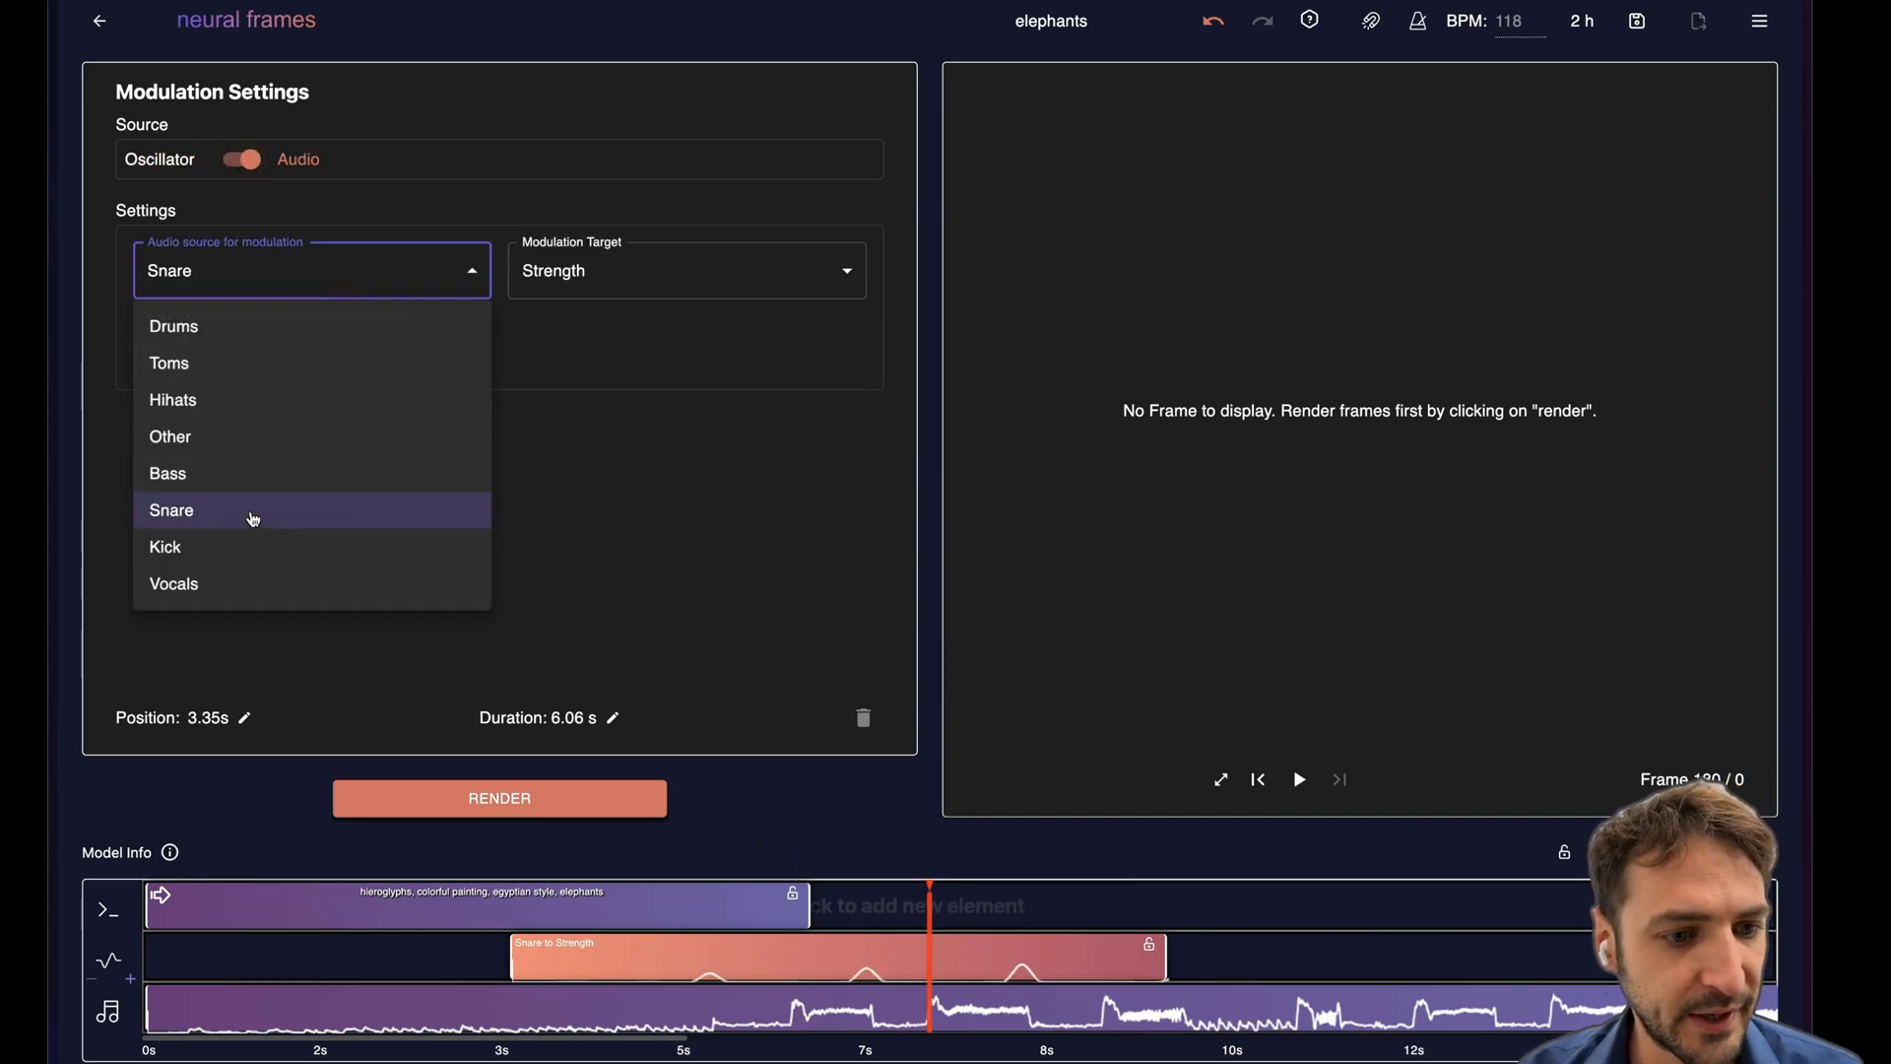
{"action": "left_click", "coordinate": [167, 547]}
{"action": "left_click_drag", "start_coordinate": [828, 960], "coordinate": [931, 960]}
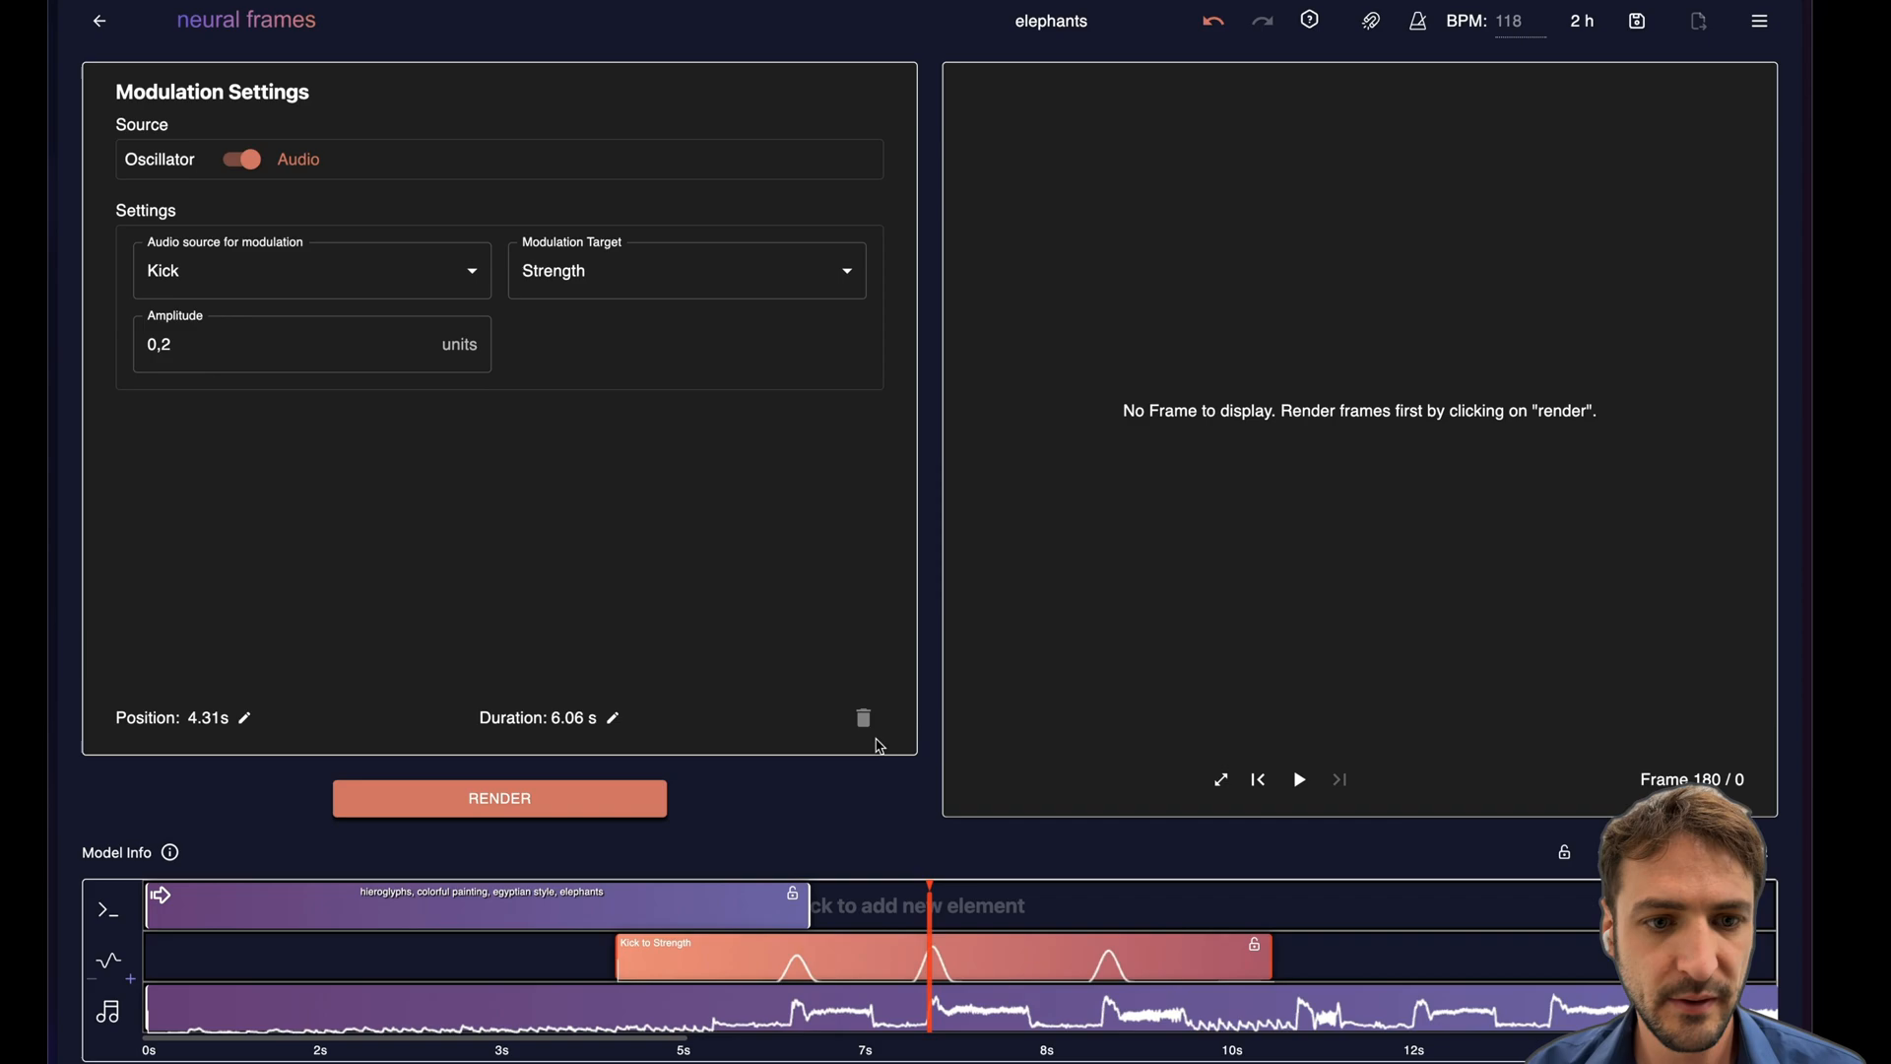
{"action": "left_click", "coordinate": [821, 270]}
{"action": "left_click", "coordinate": [652, 739]}
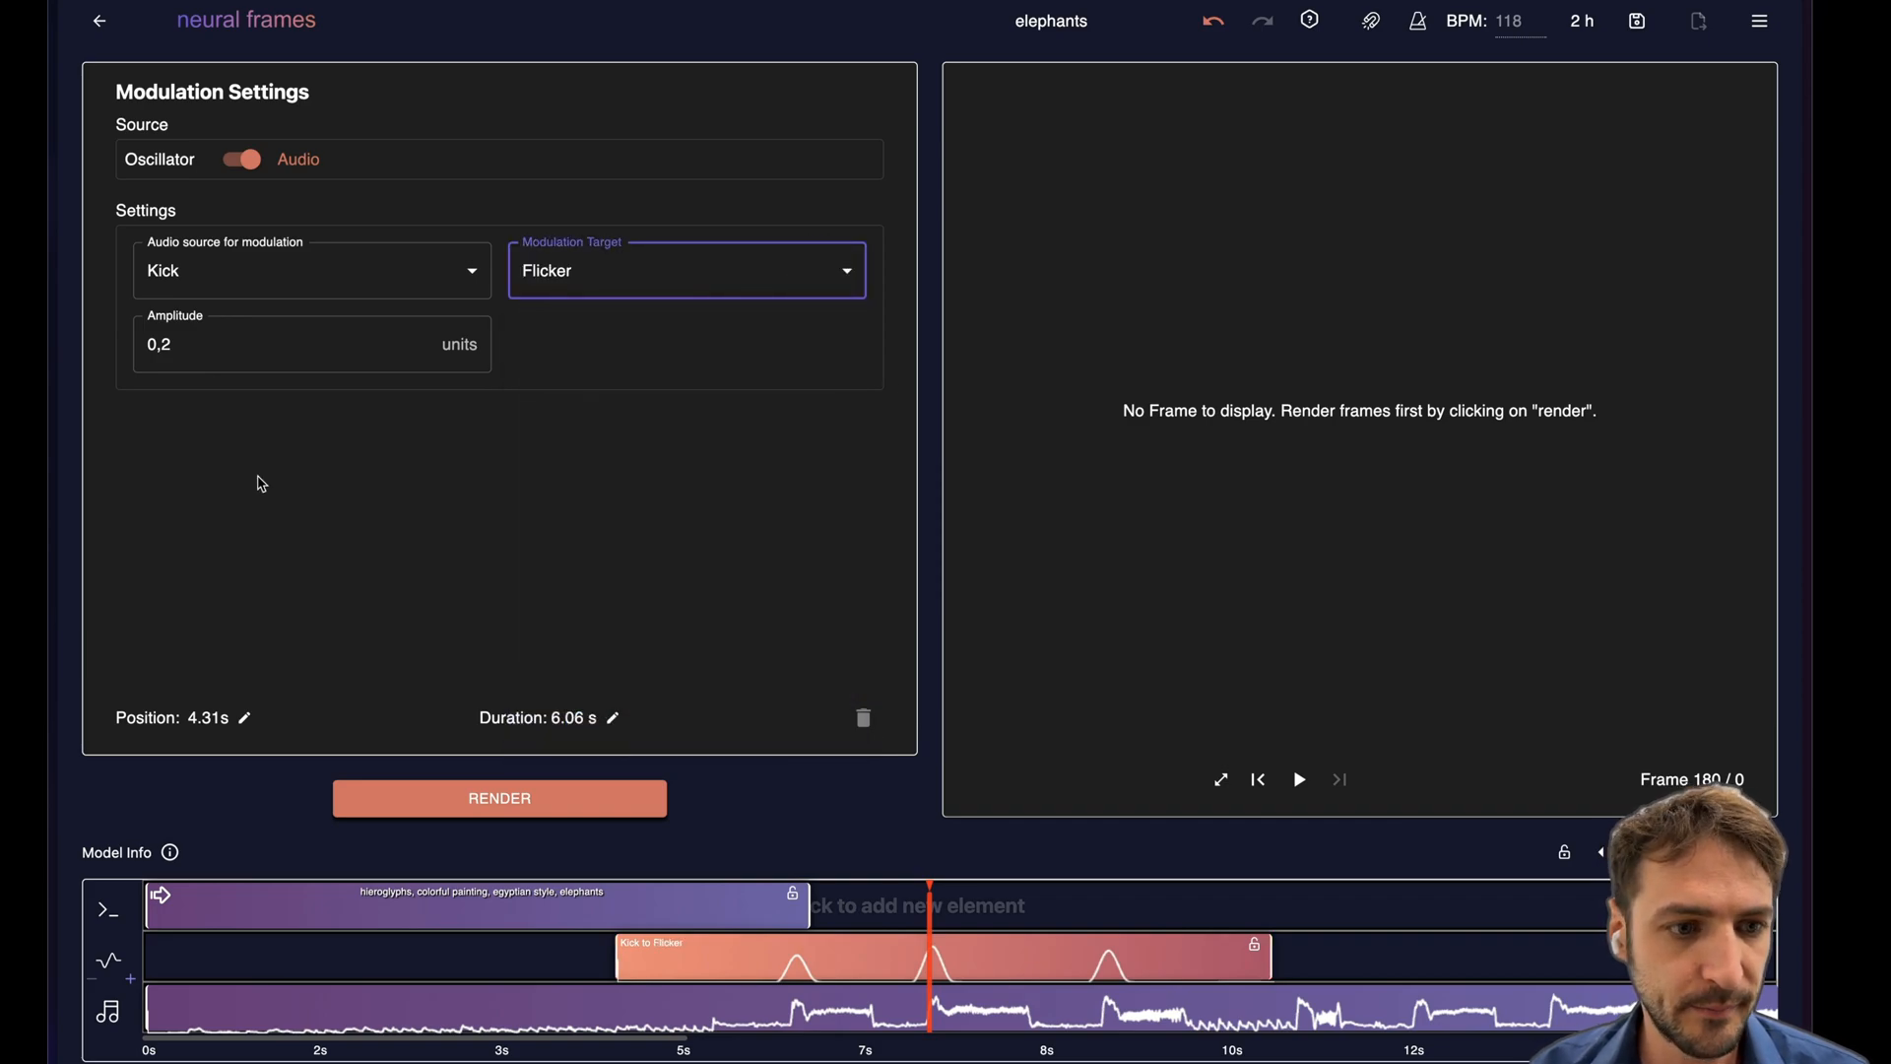
{"action": "left_click", "coordinate": [222, 343]}
{"action": "double_click", "coordinate": [221, 343]}
{"action": "type", "text": "10"}
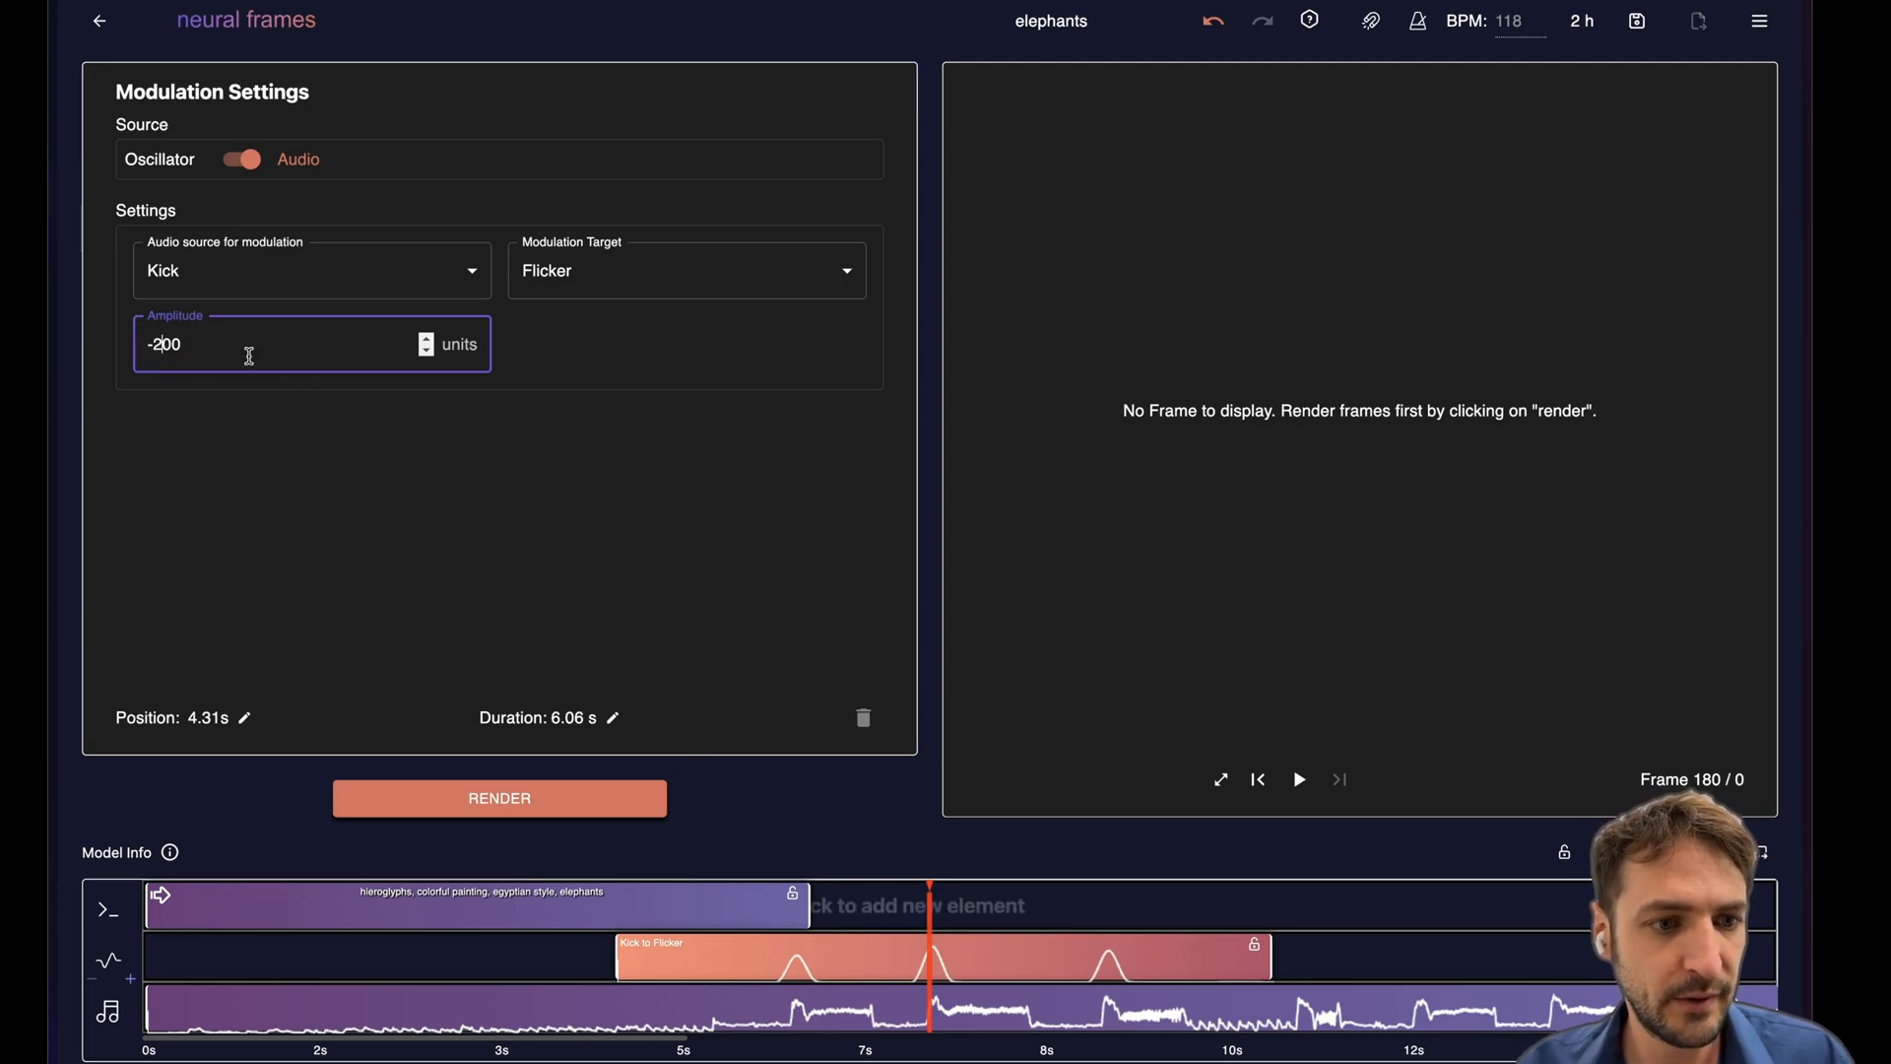
{"action": "left_click", "coordinate": [553, 371]}
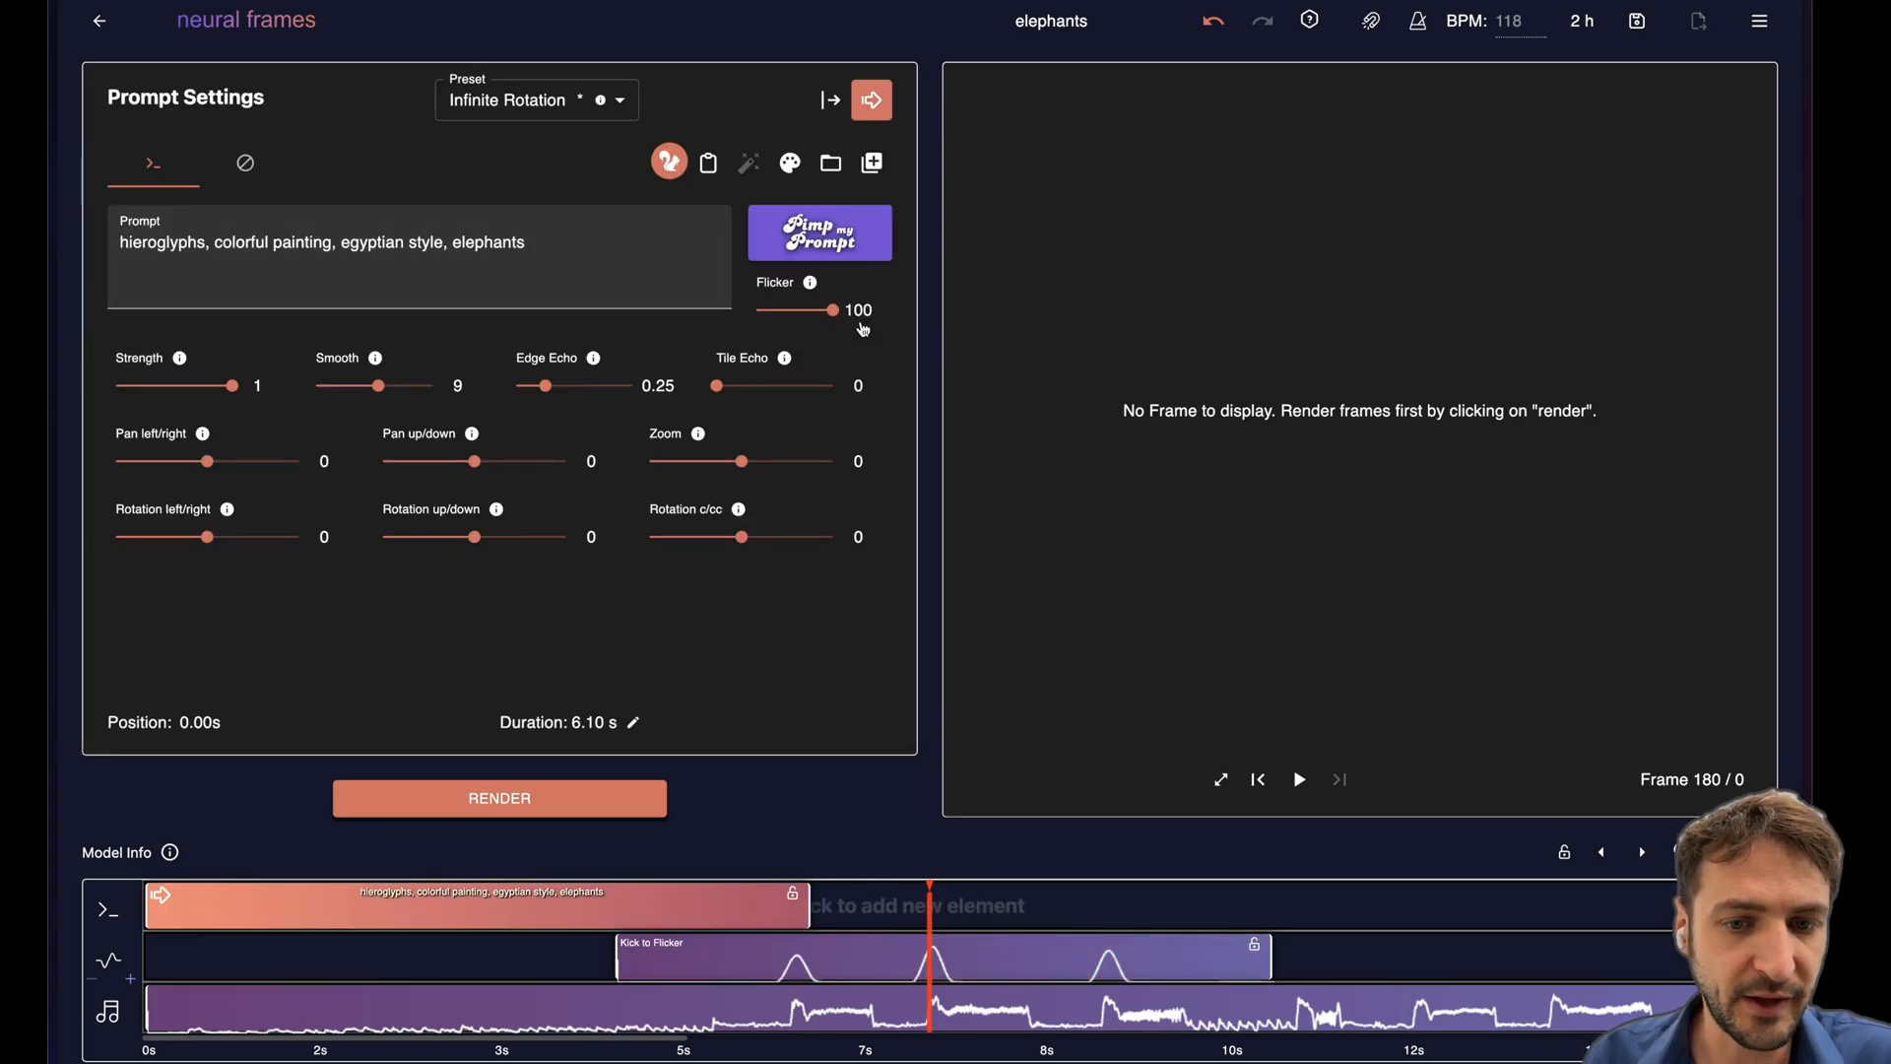
Extend the elephants prompt clip to 6.50 seconds.
{"action": "left_click", "coordinate": [792, 963]}
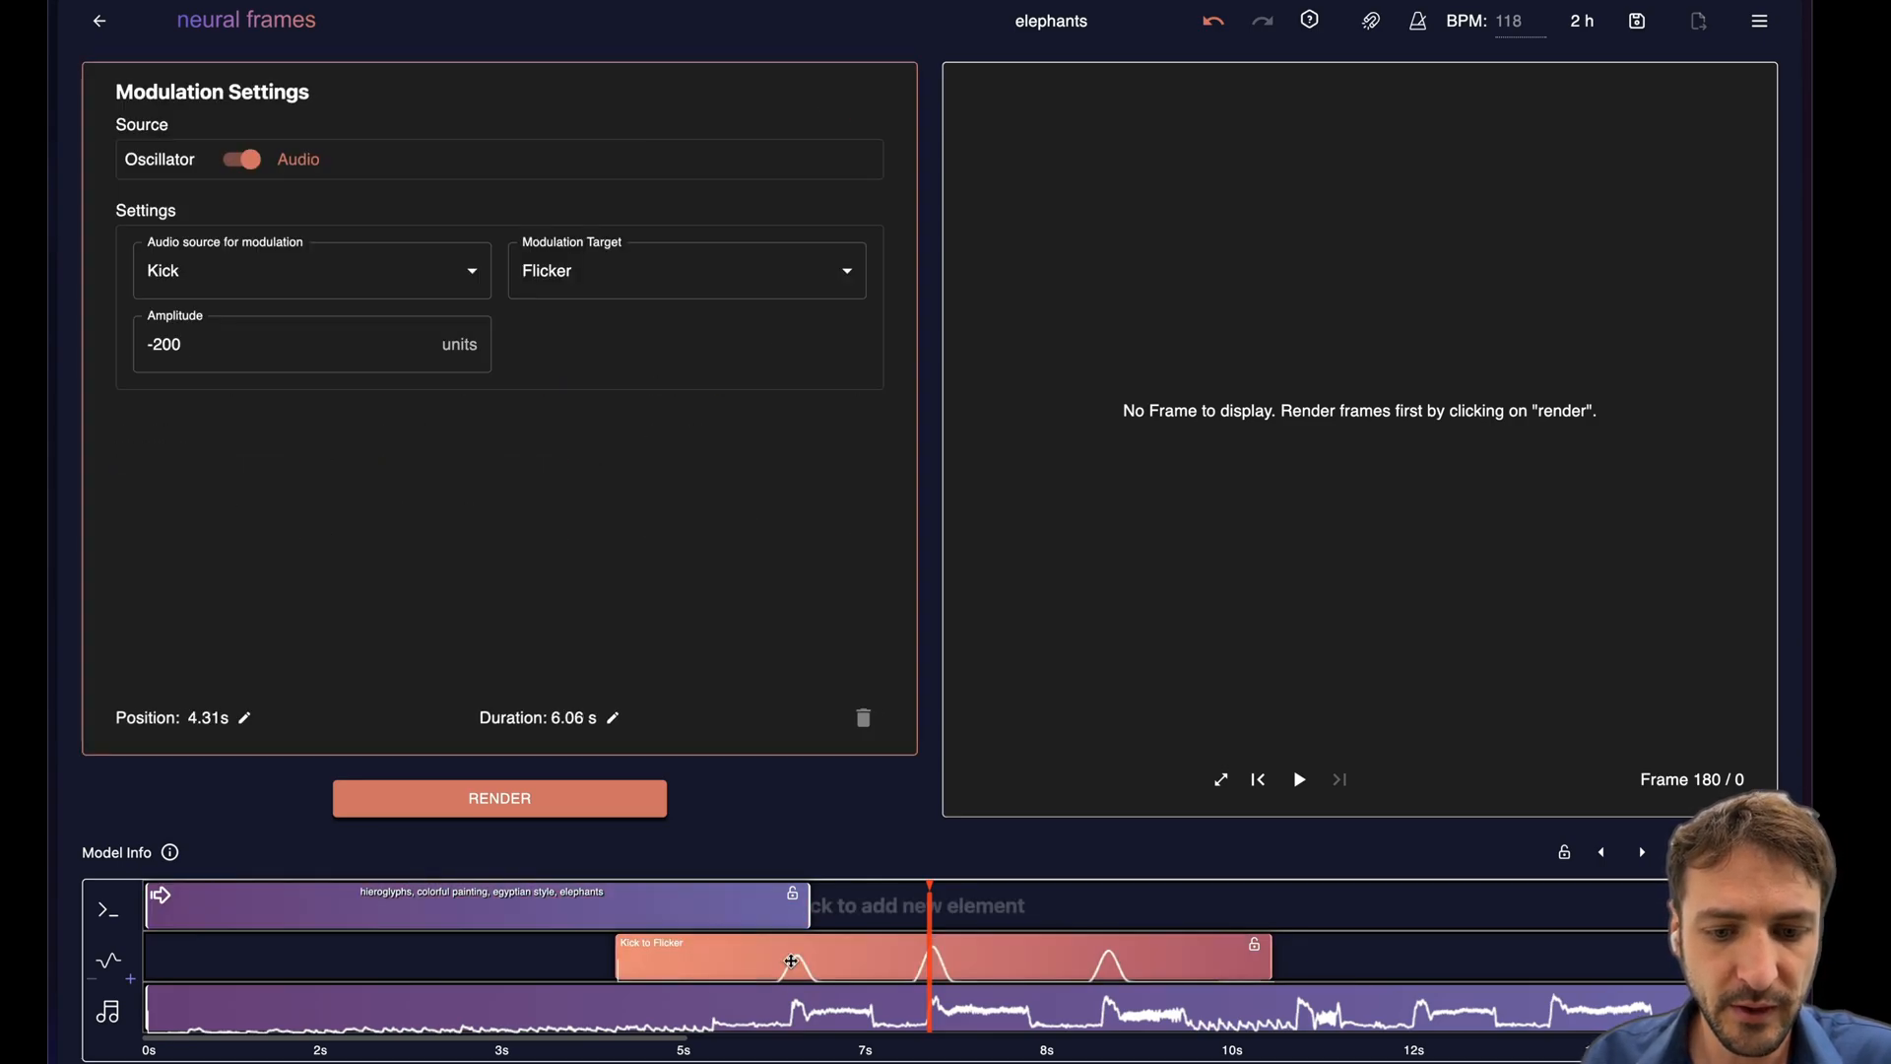
{"action": "left_click", "coordinate": [617, 904]}
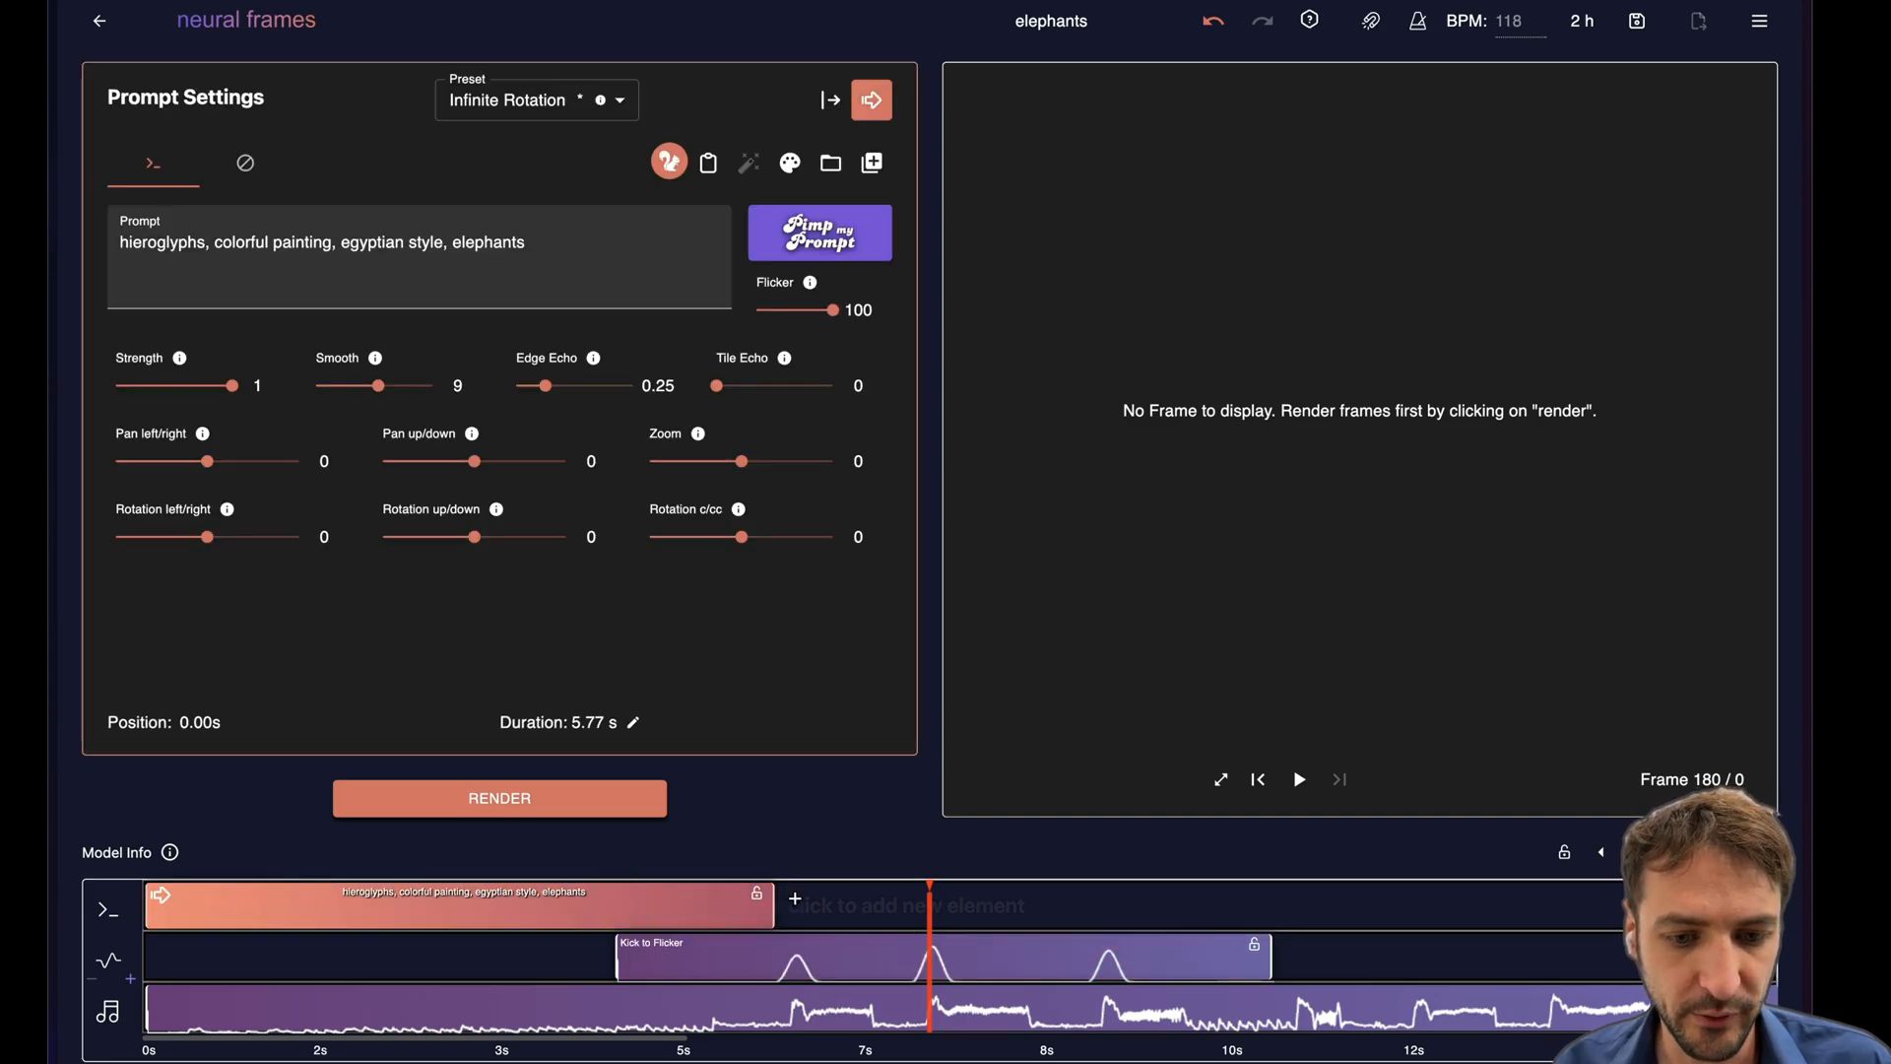
{"action": "left_click_drag", "start_coordinate": [772, 905], "coordinate": [852, 905]}
Add a second modulation row with Snare driving Strength at amplitude 2, stretched along the timeline.
{"action": "left_click", "coordinate": [134, 981]}
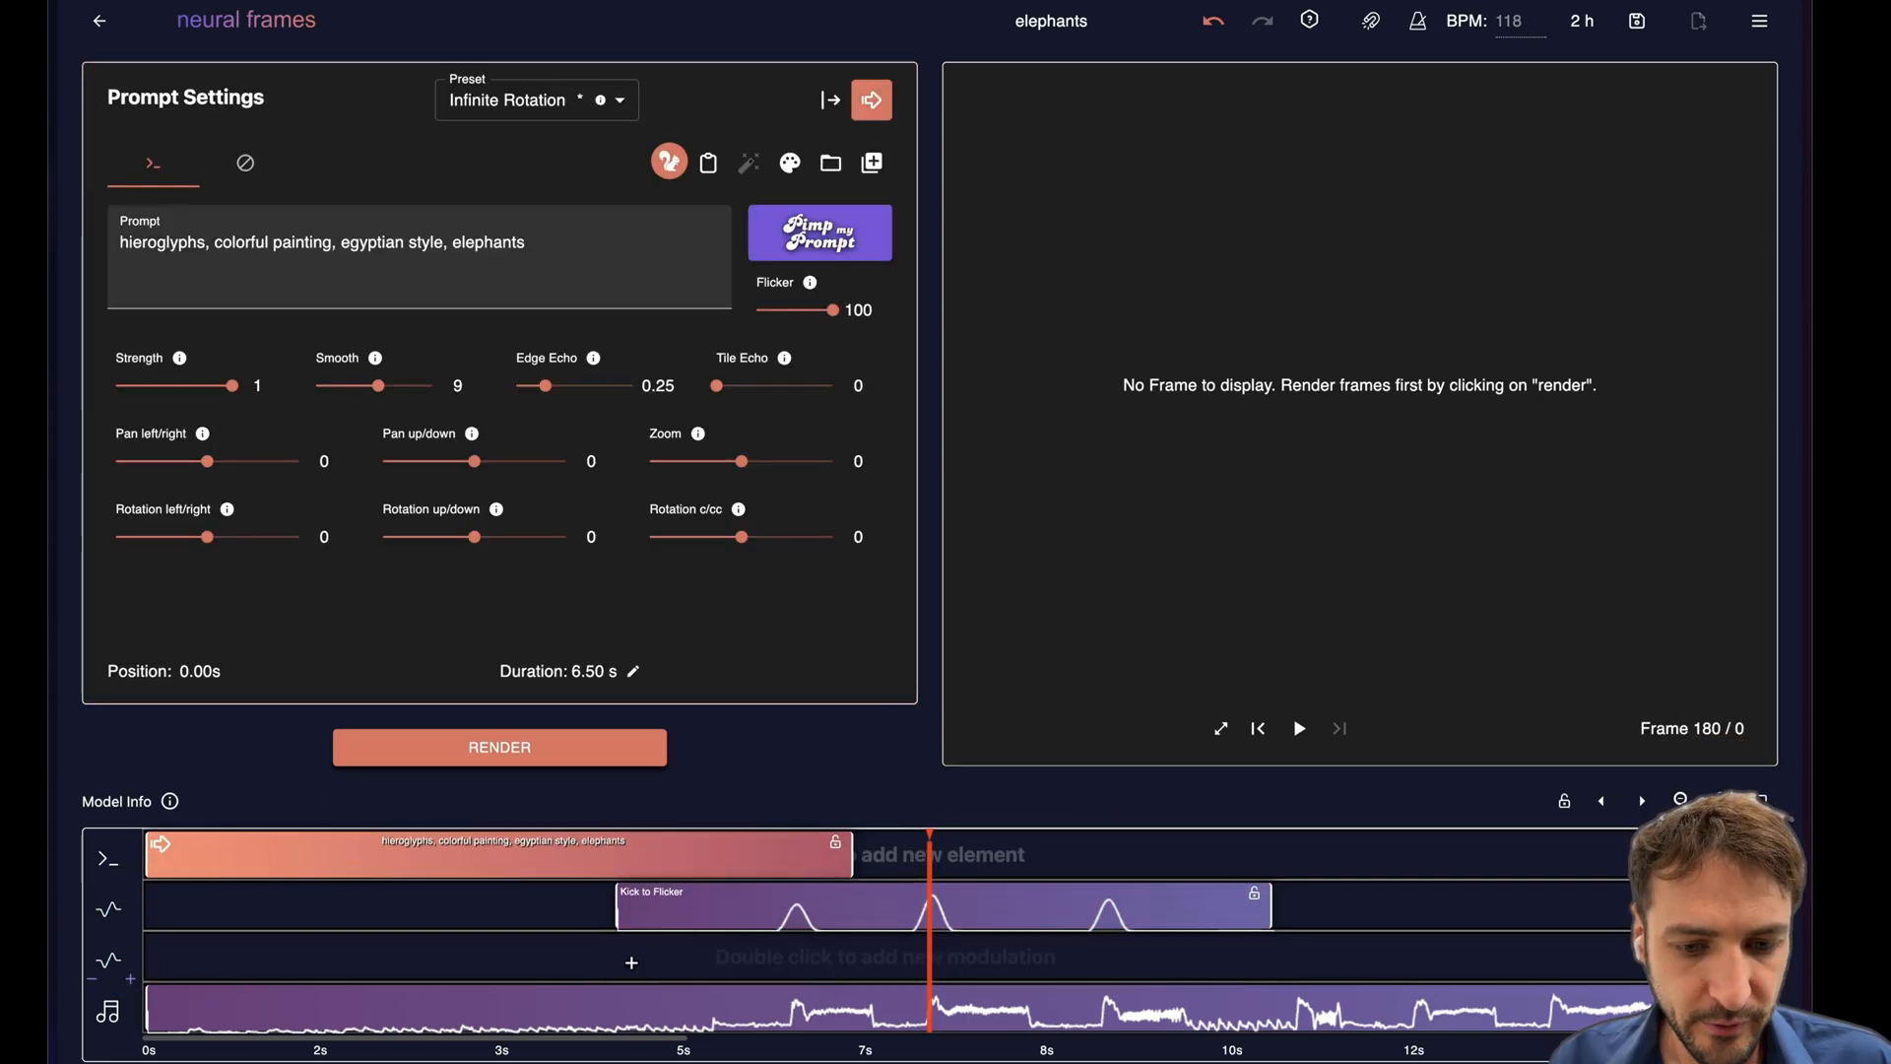
{"action": "left_click", "coordinate": [650, 965]}
{"action": "left_click", "coordinate": [315, 271]}
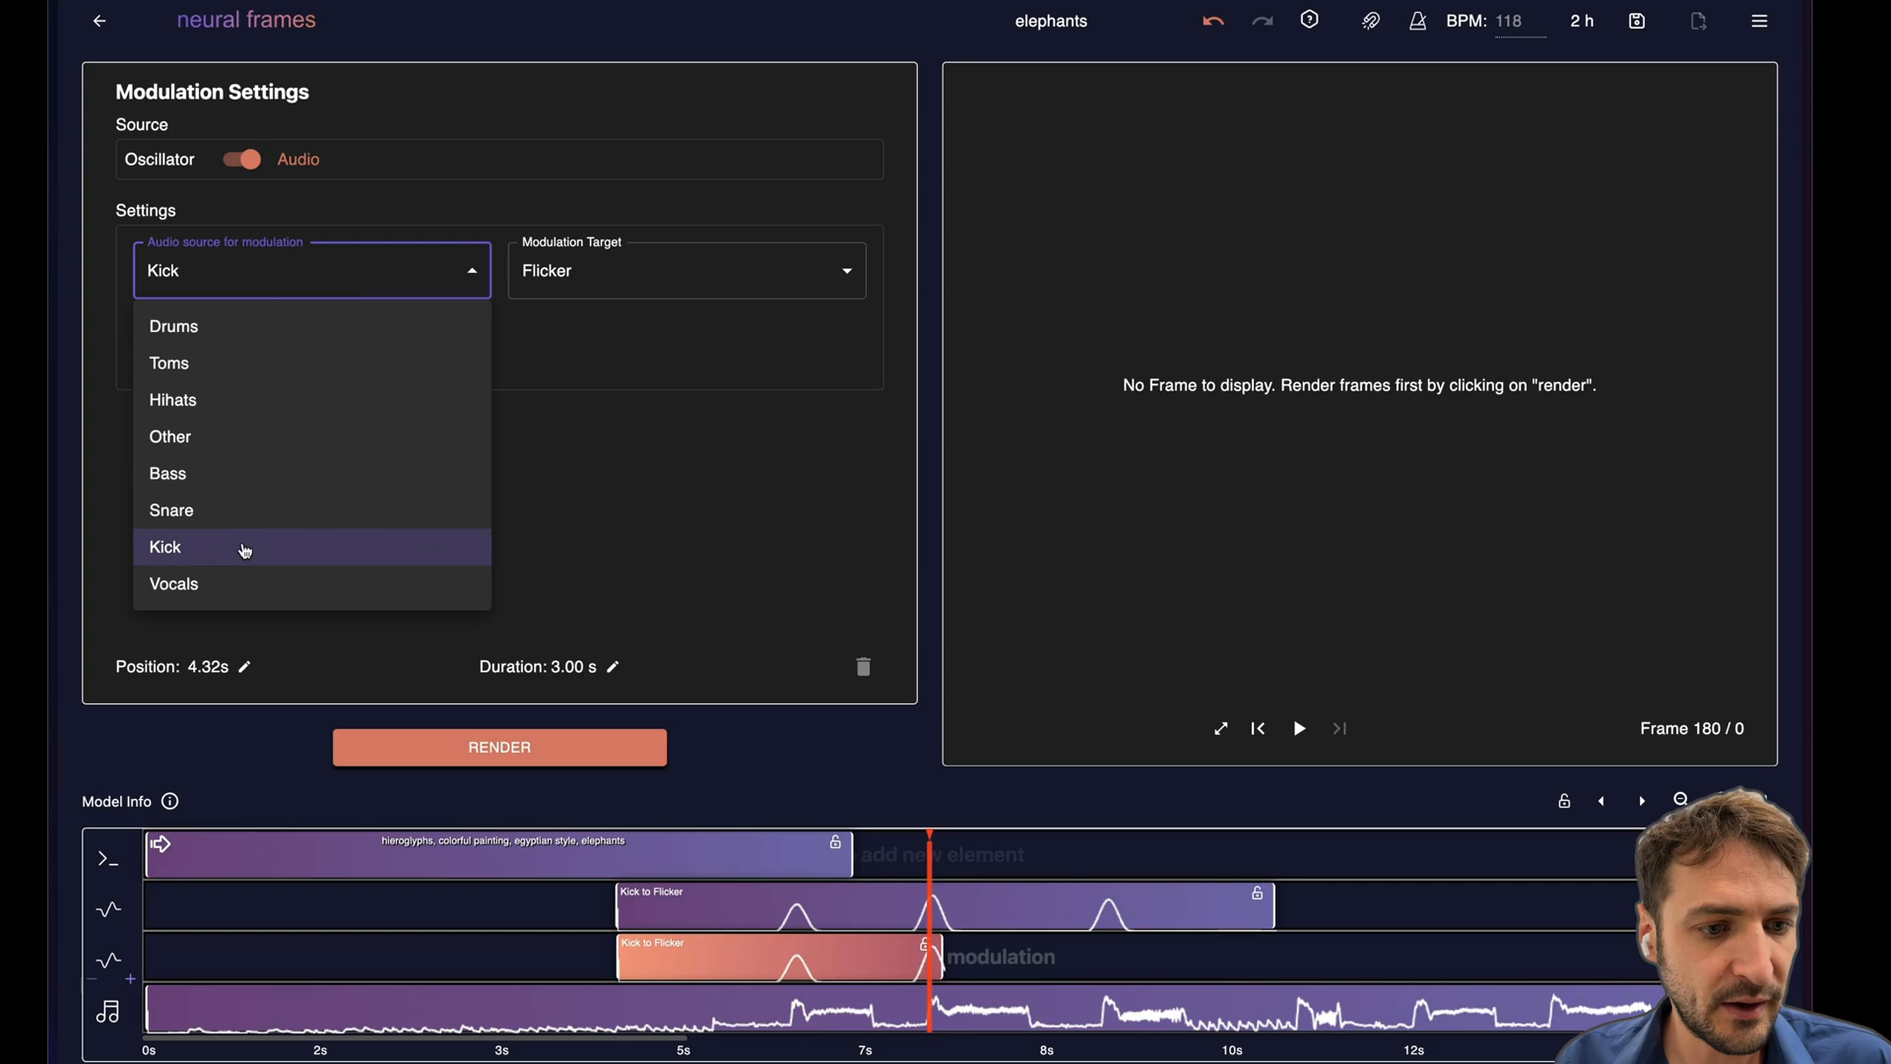
{"action": "left_click", "coordinate": [237, 506]}
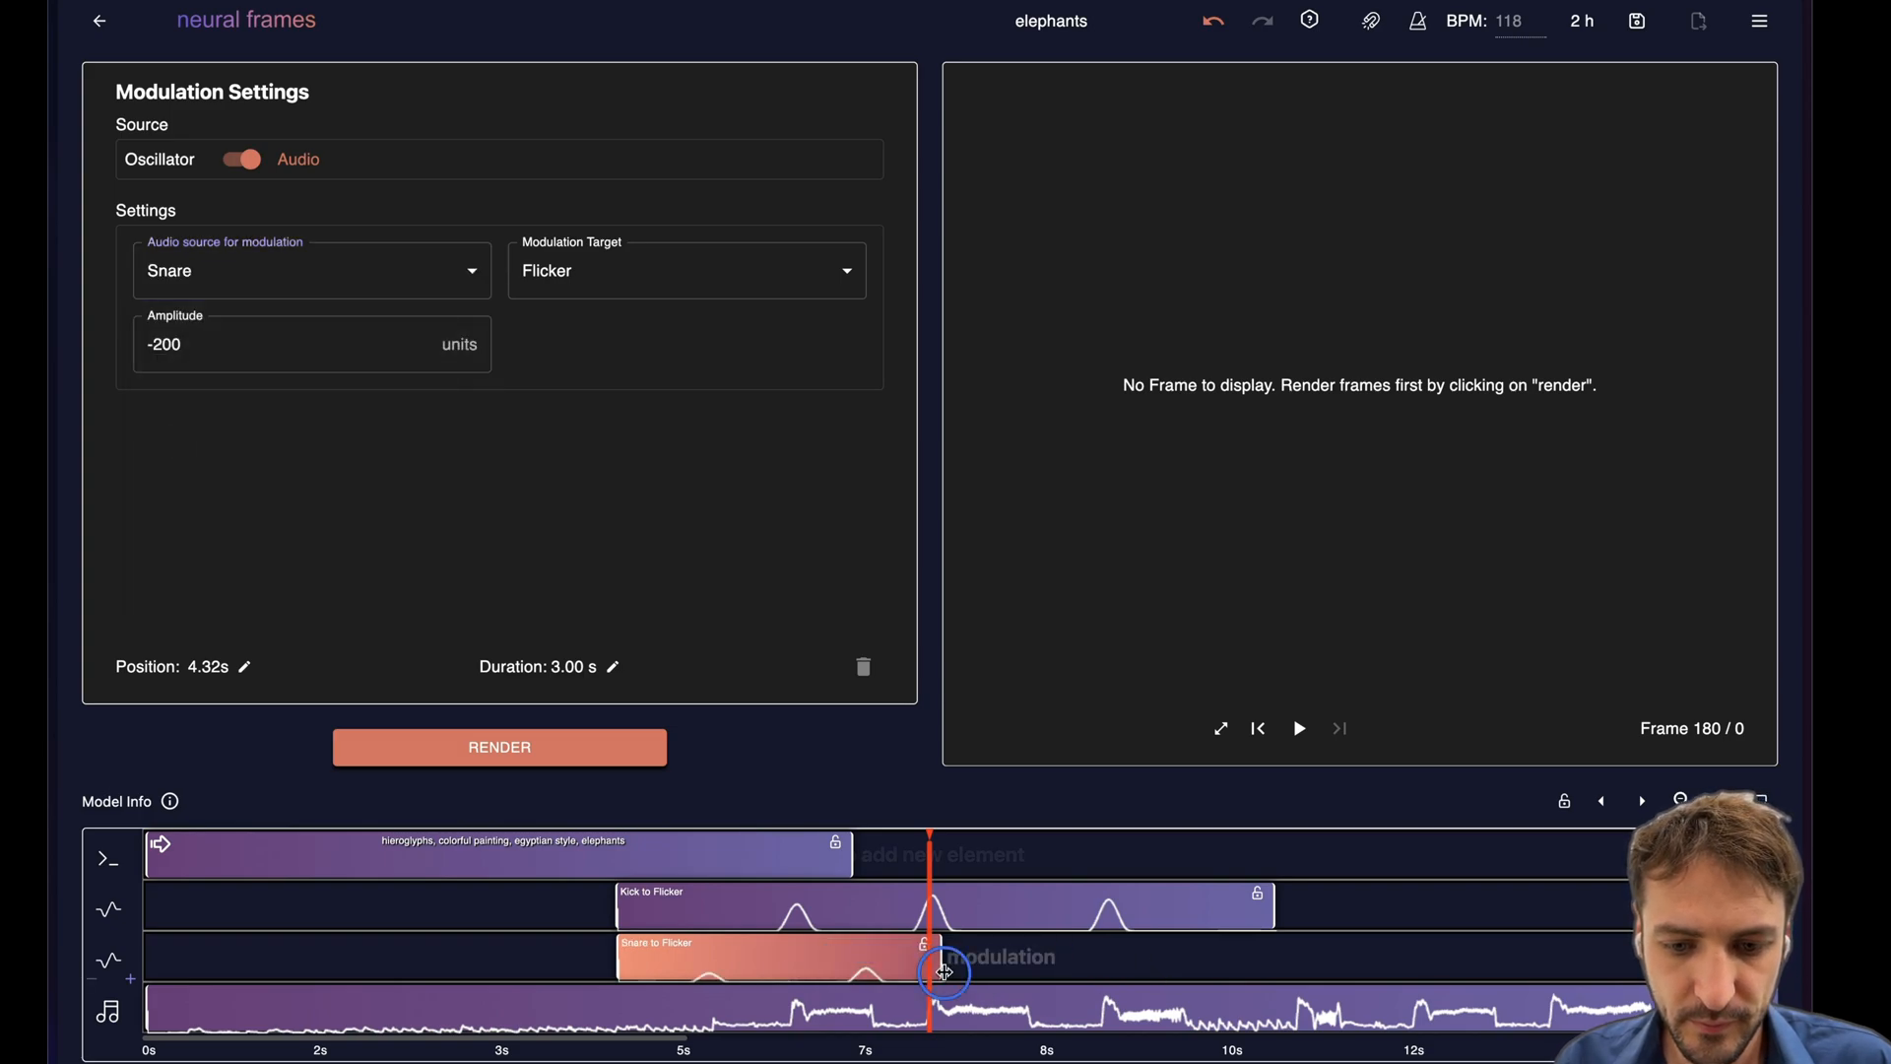
{"action": "left_click_drag", "start_coordinate": [944, 963], "coordinate": [1261, 963]}
{"action": "left_click", "coordinate": [409, 274]}
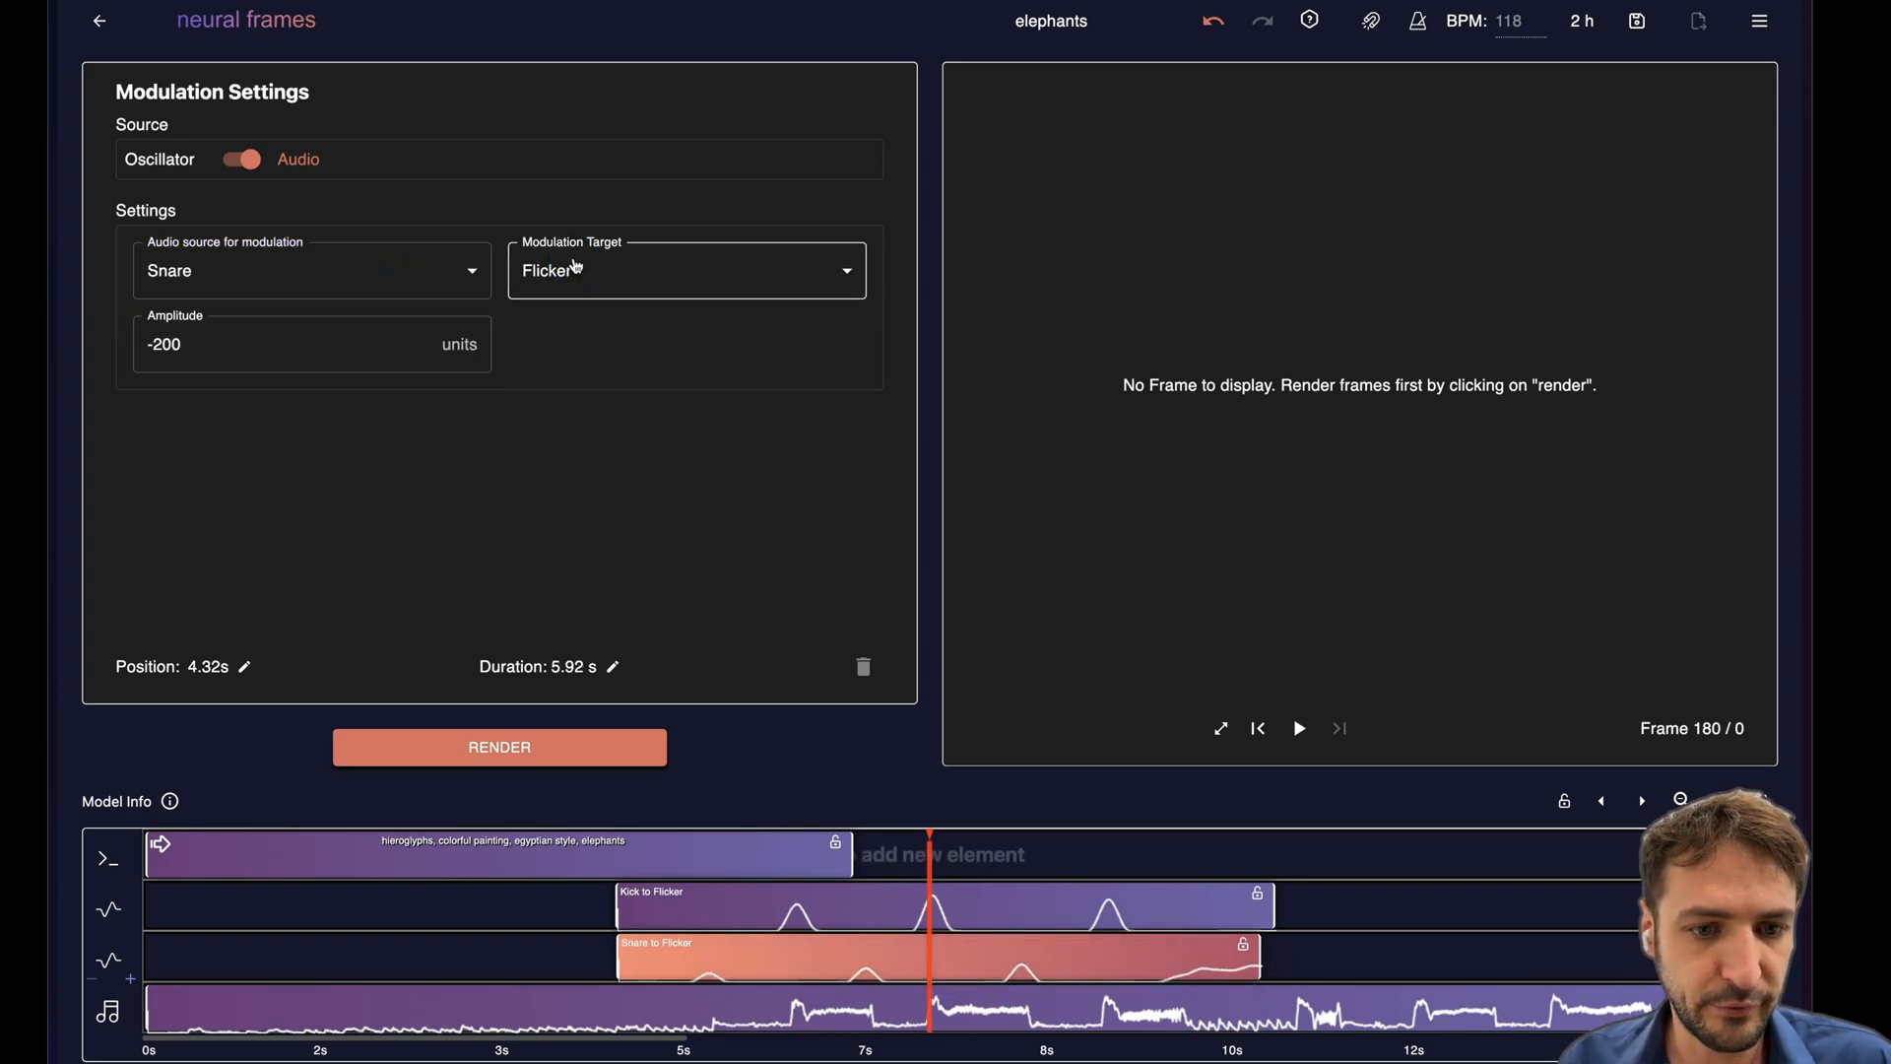
{"action": "left_click", "coordinate": [688, 270]}
{"action": "left_click", "coordinate": [591, 355]}
{"action": "double_click", "coordinate": [300, 344]}
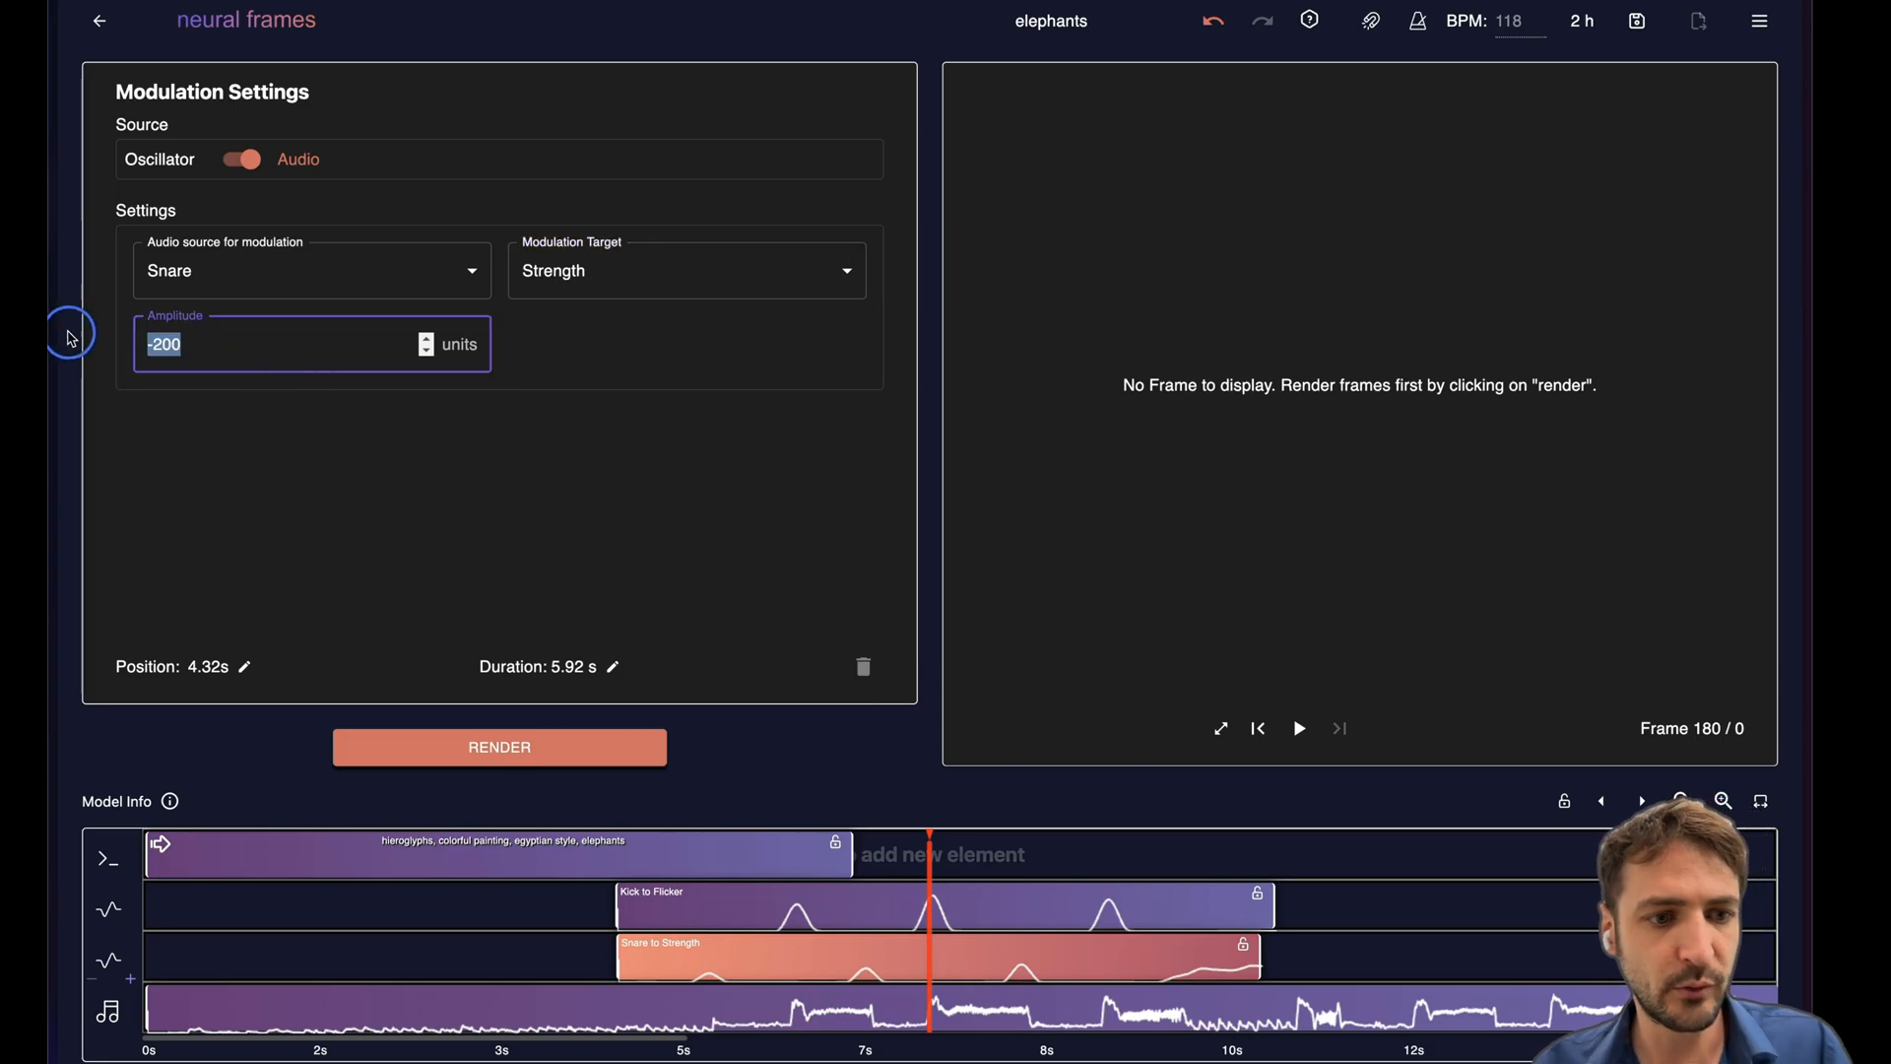
{"action": "type", "text": "2"}
{"action": "left_click", "coordinate": [530, 586]}
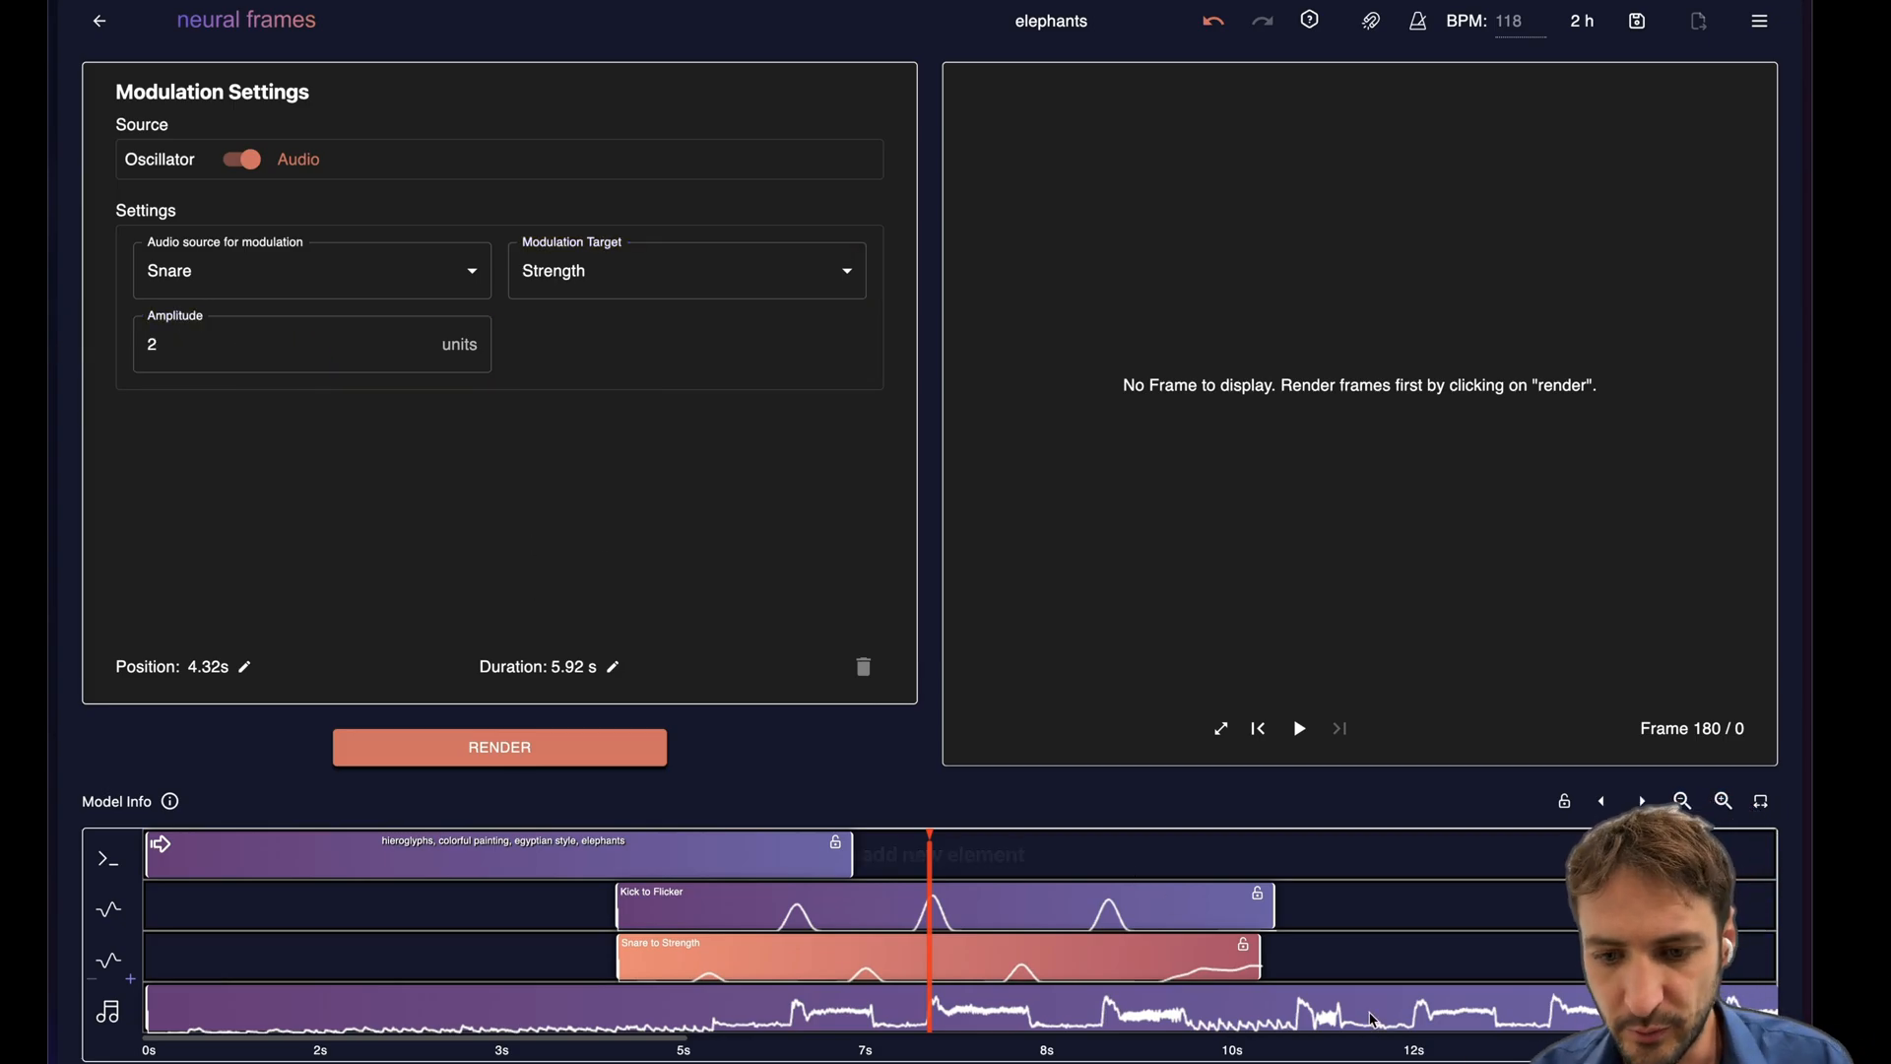
{"action": "left_click_drag", "start_coordinate": [1261, 964], "coordinate": [1773, 964]}
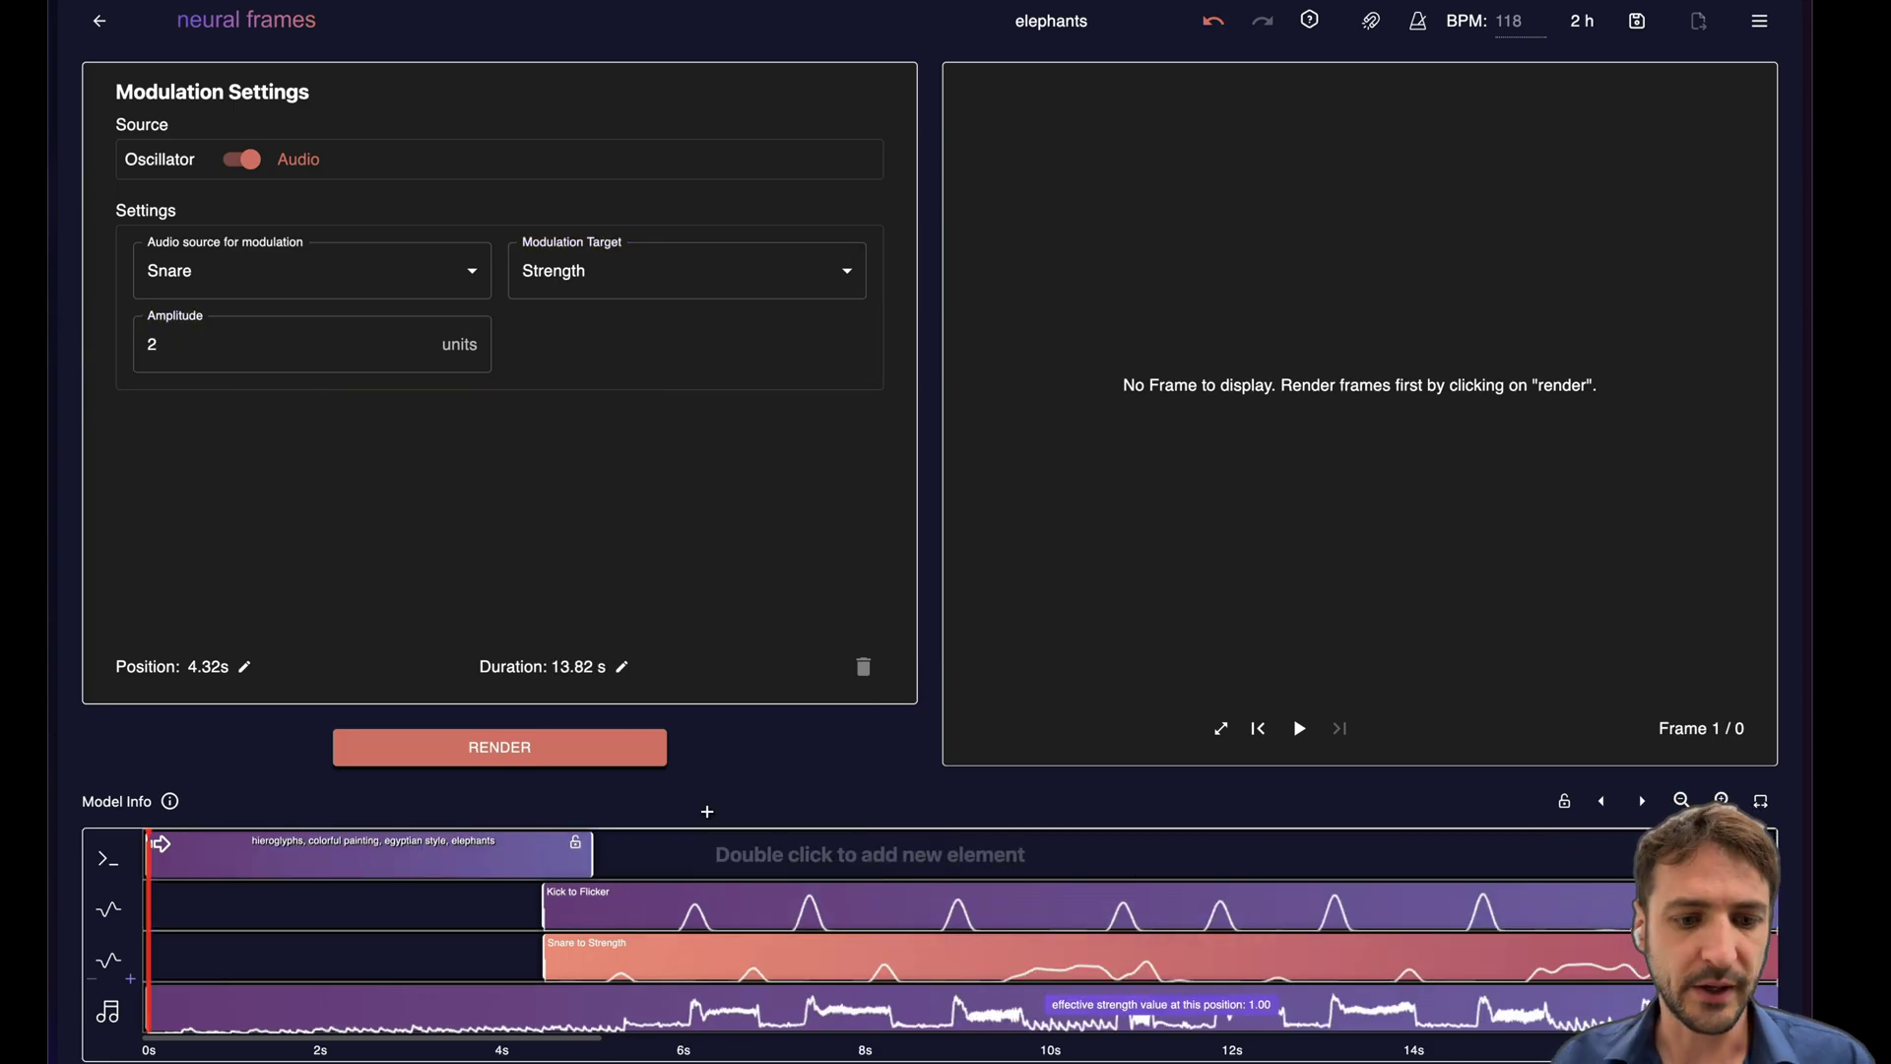
Add a ~4.6 s prompt clip after the elephants, swap 'elephants' for cat and enhance the prompt.
{"action": "left_click", "coordinate": [480, 851]}
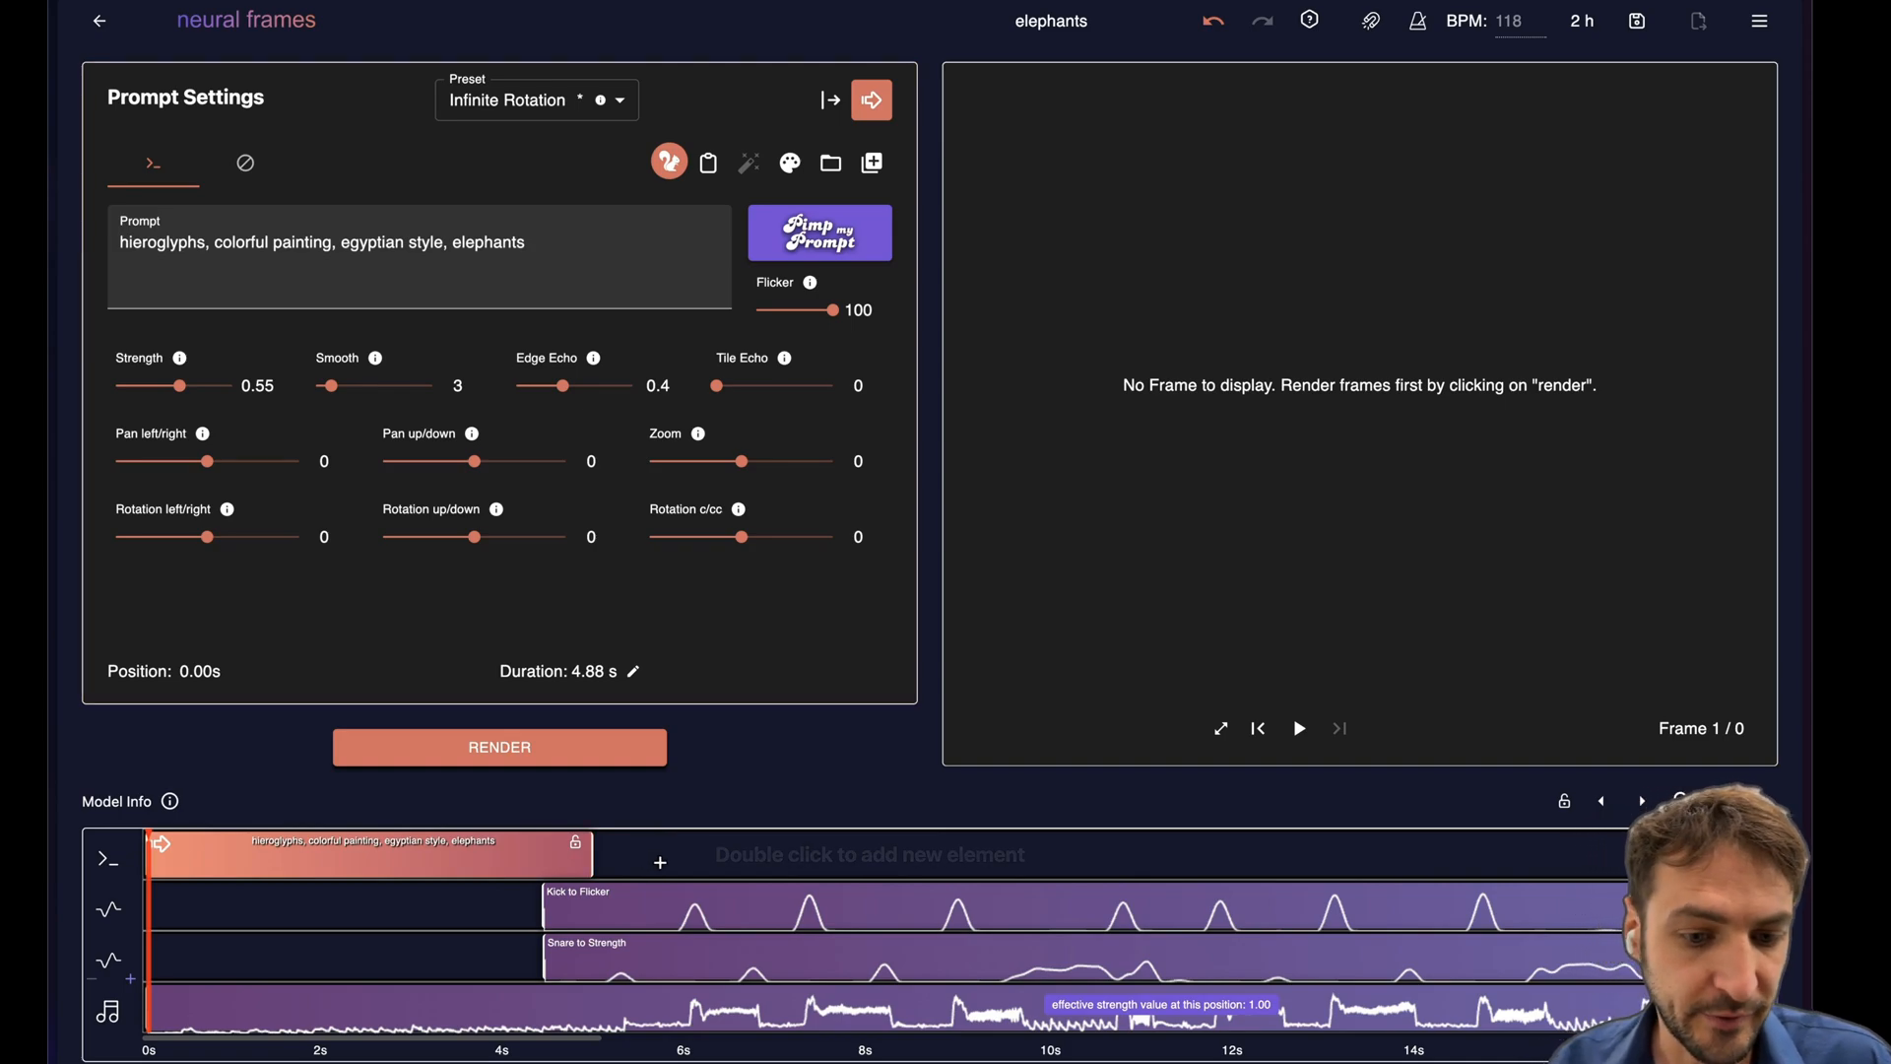
{"action": "left_click", "coordinate": [662, 854]}
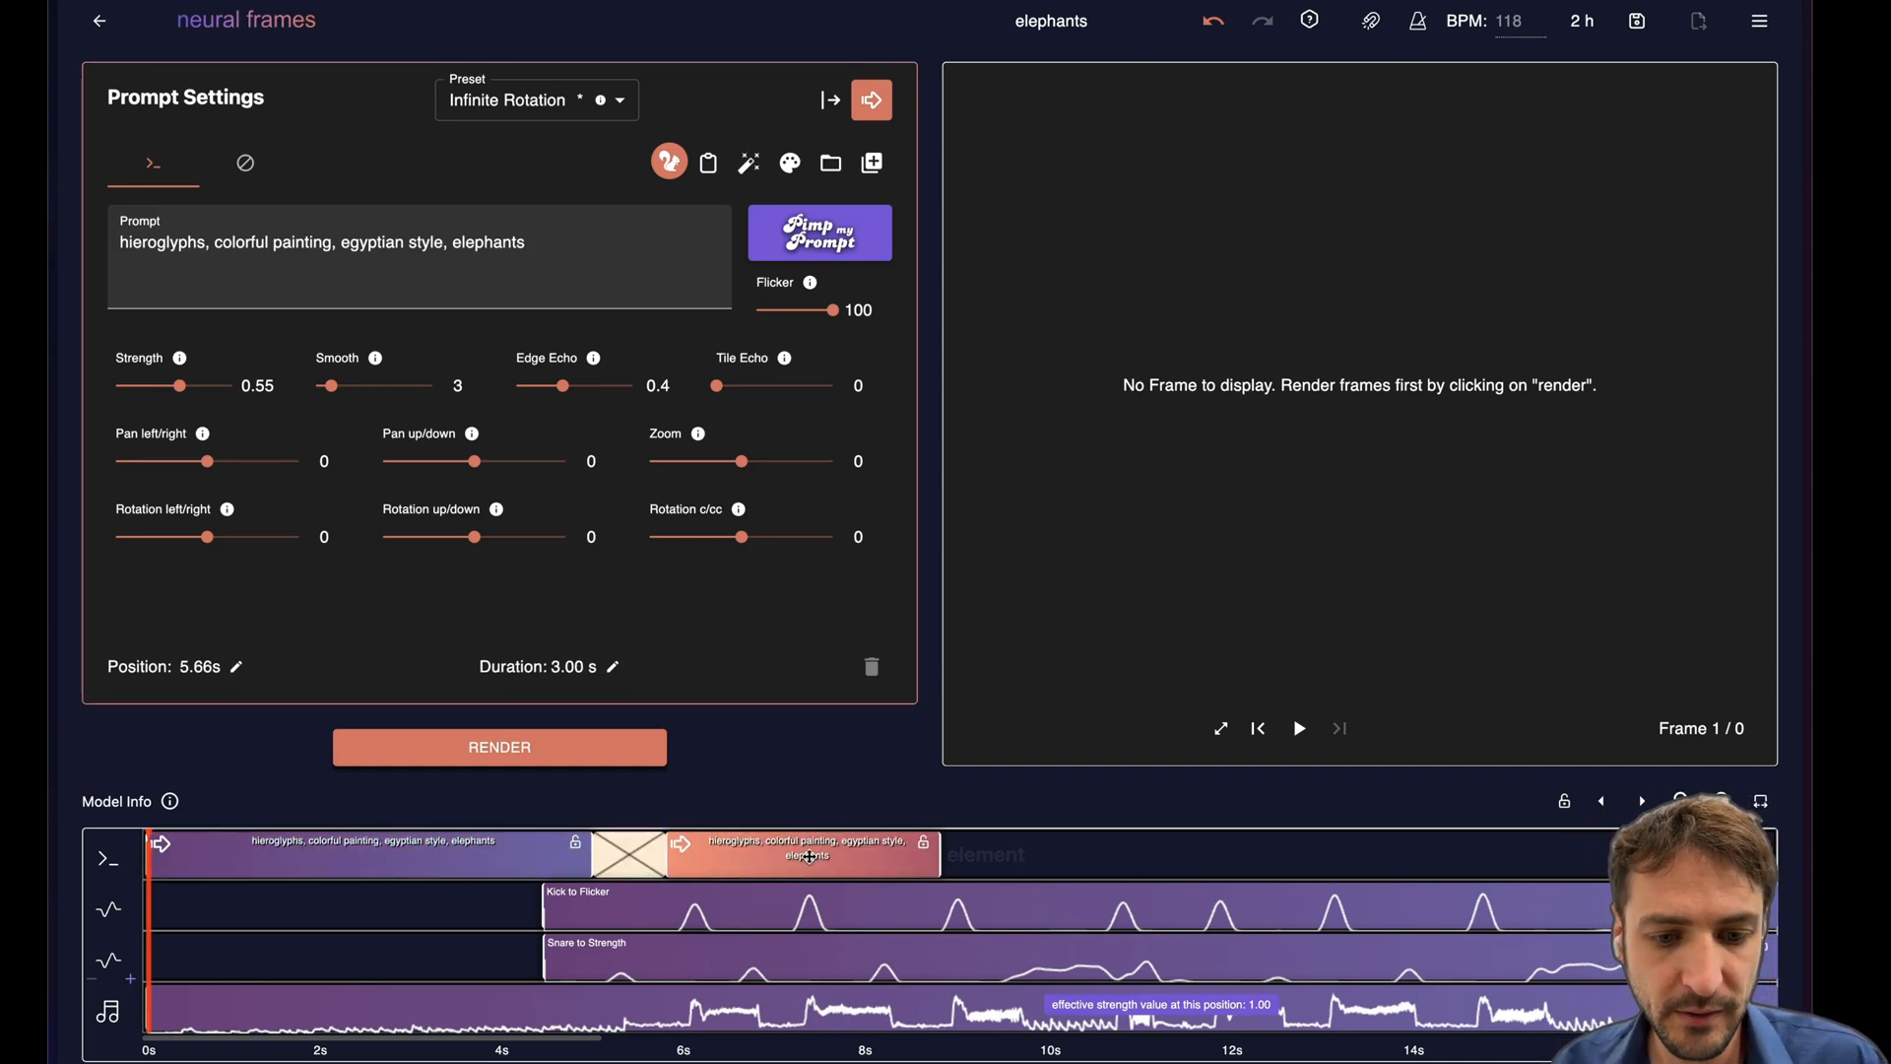
{"action": "left_click_drag", "start_coordinate": [934, 842], "coordinate": [1089, 843]}
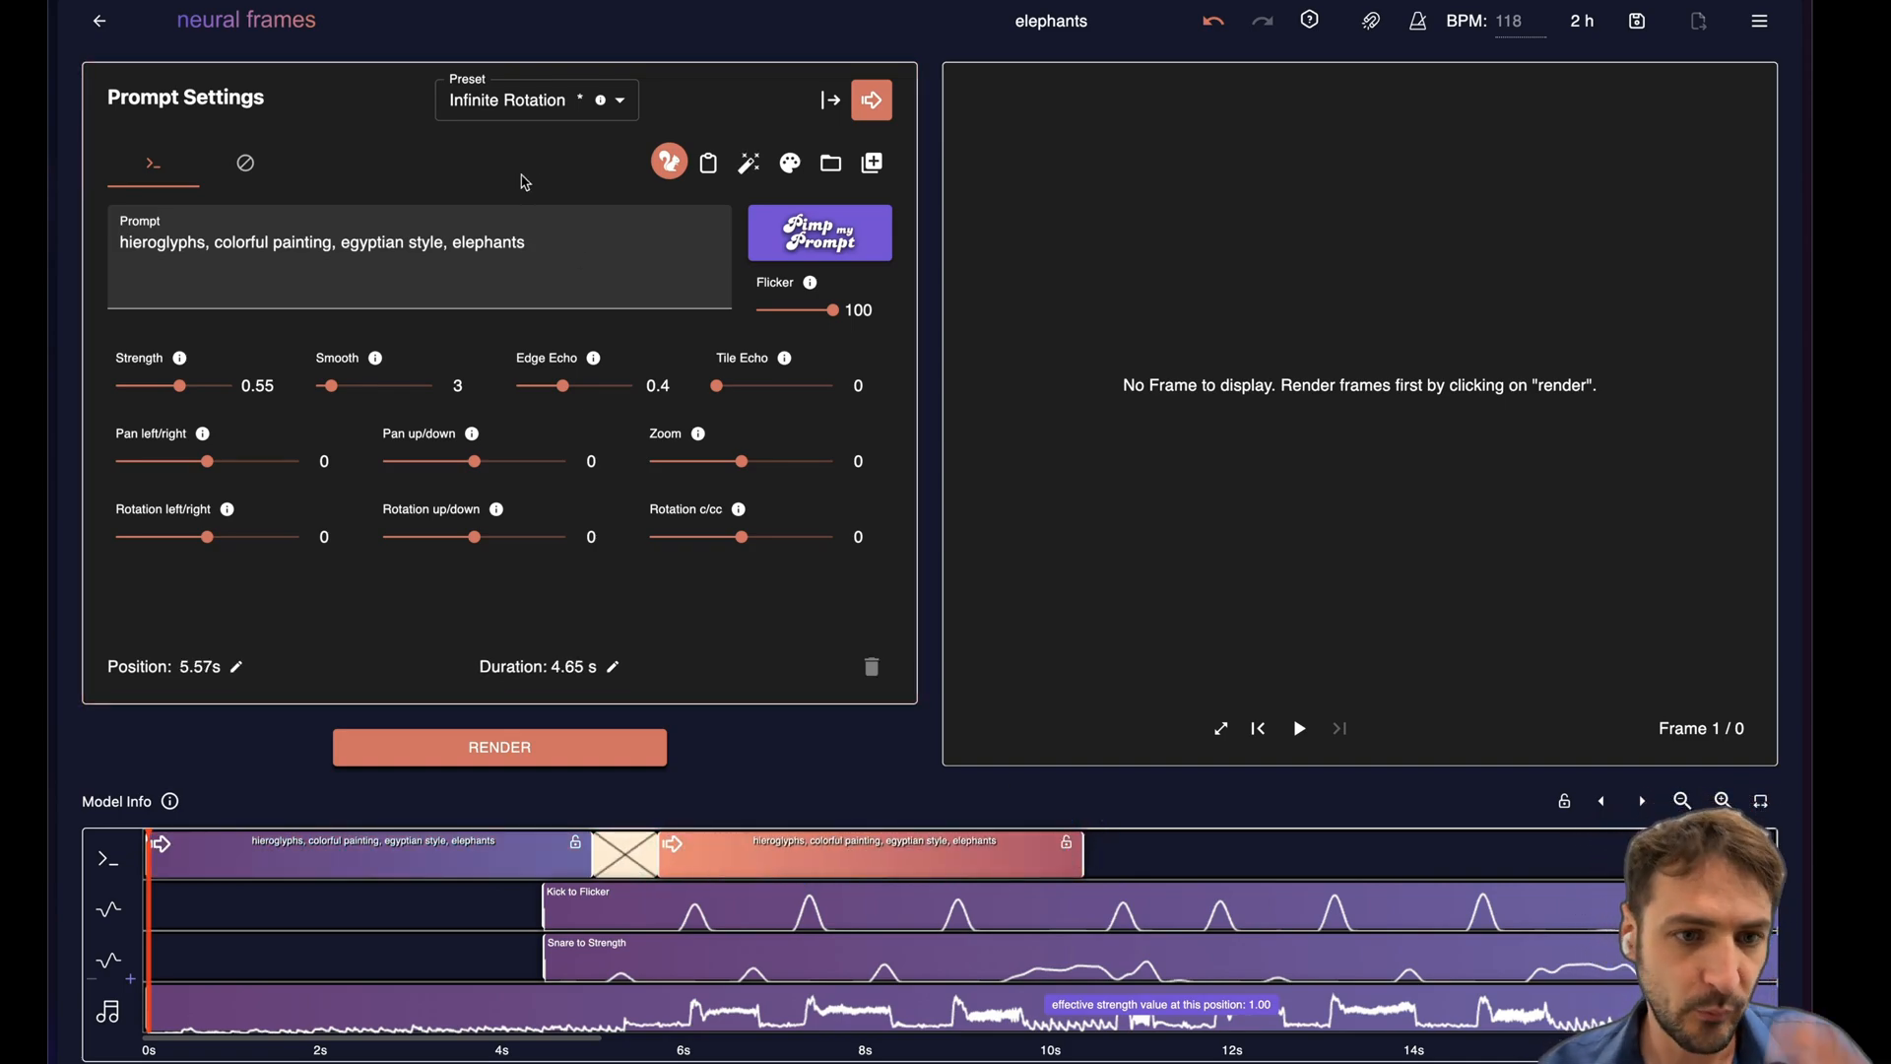
{"action": "double_click", "coordinate": [489, 240]}
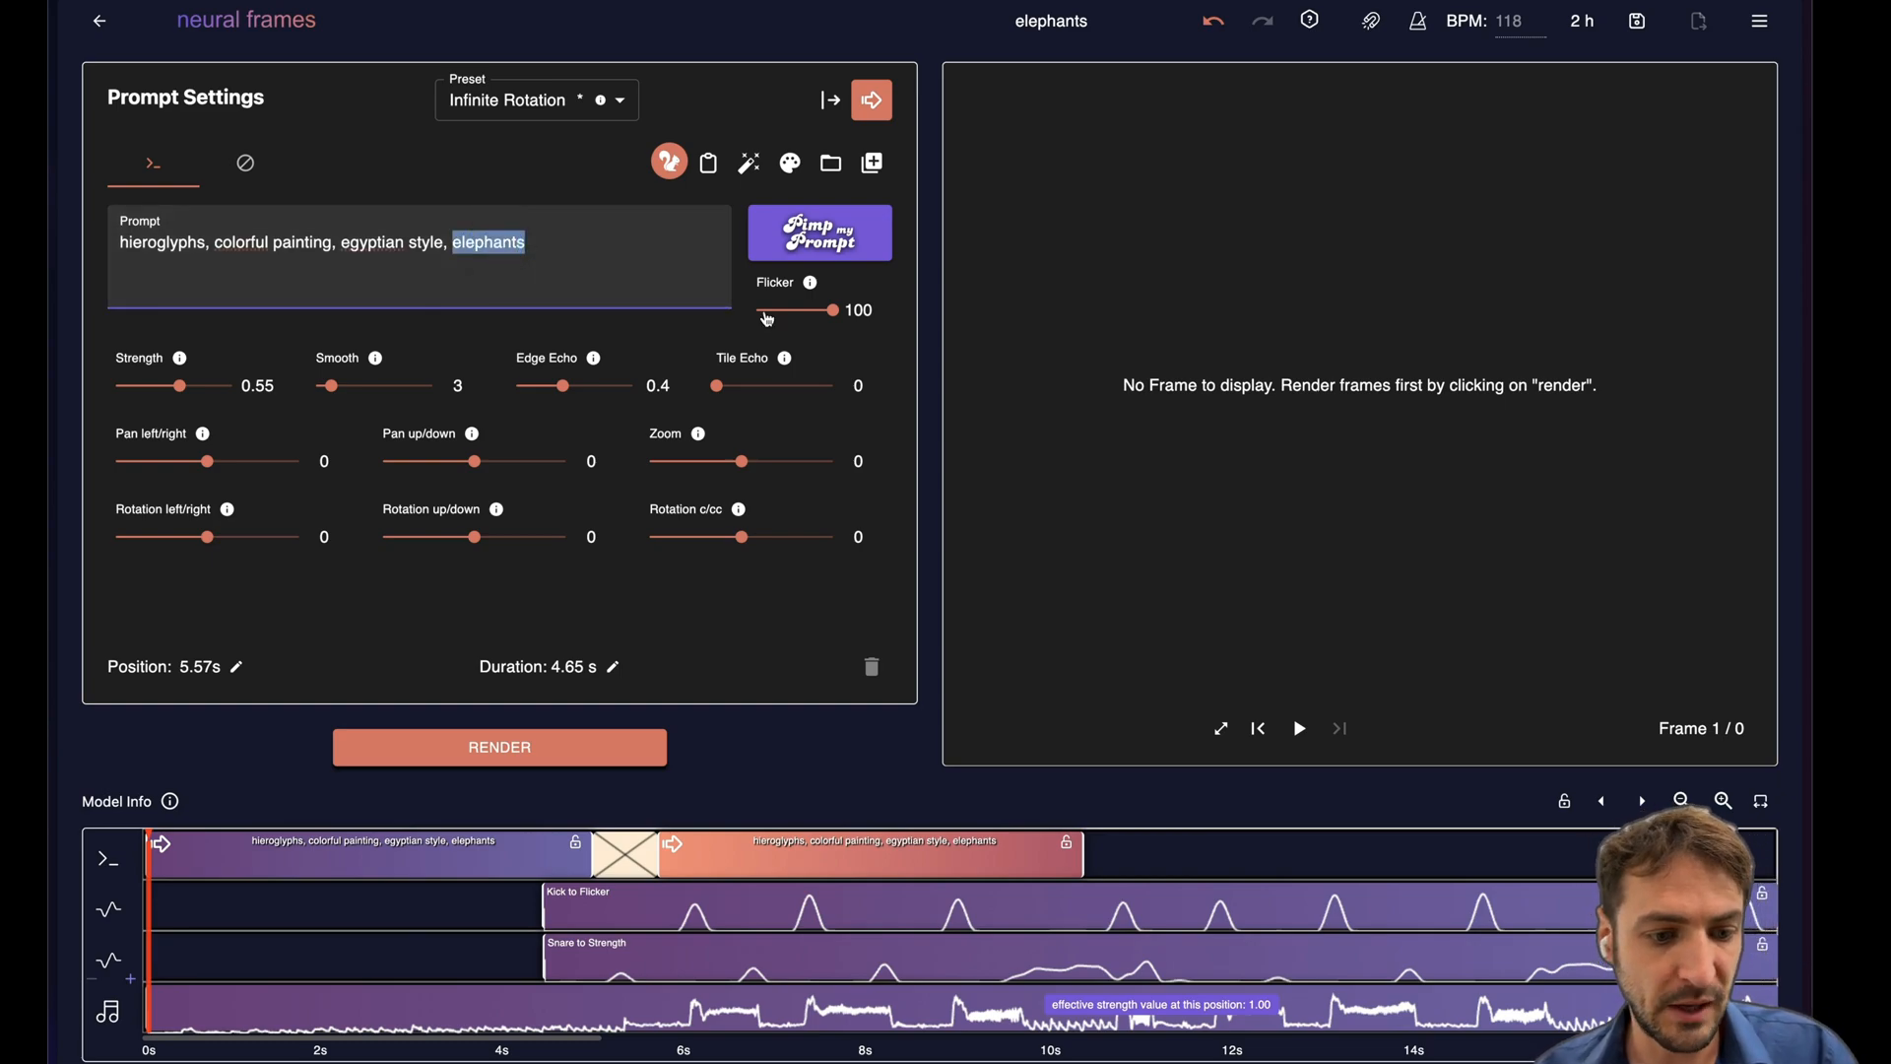
{"action": "type", "text": "cat"}
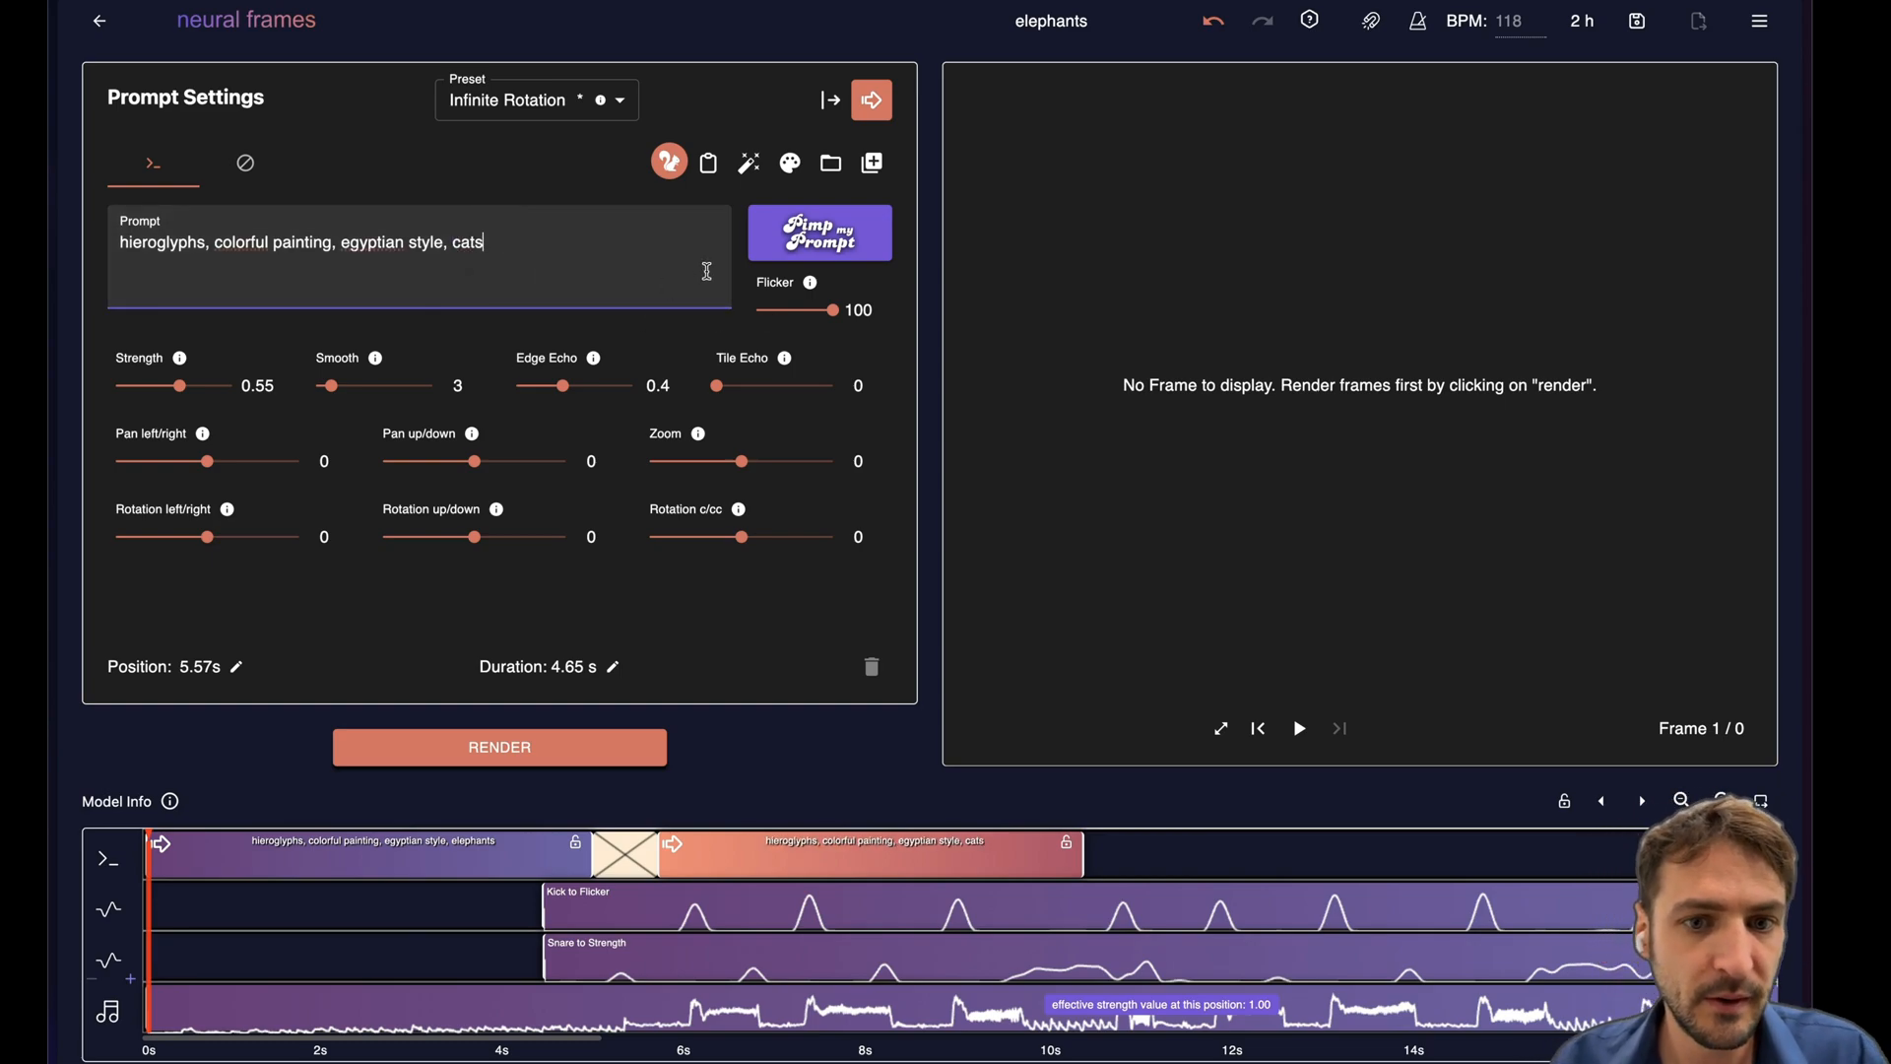
{"action": "left_click", "coordinate": [820, 231]}
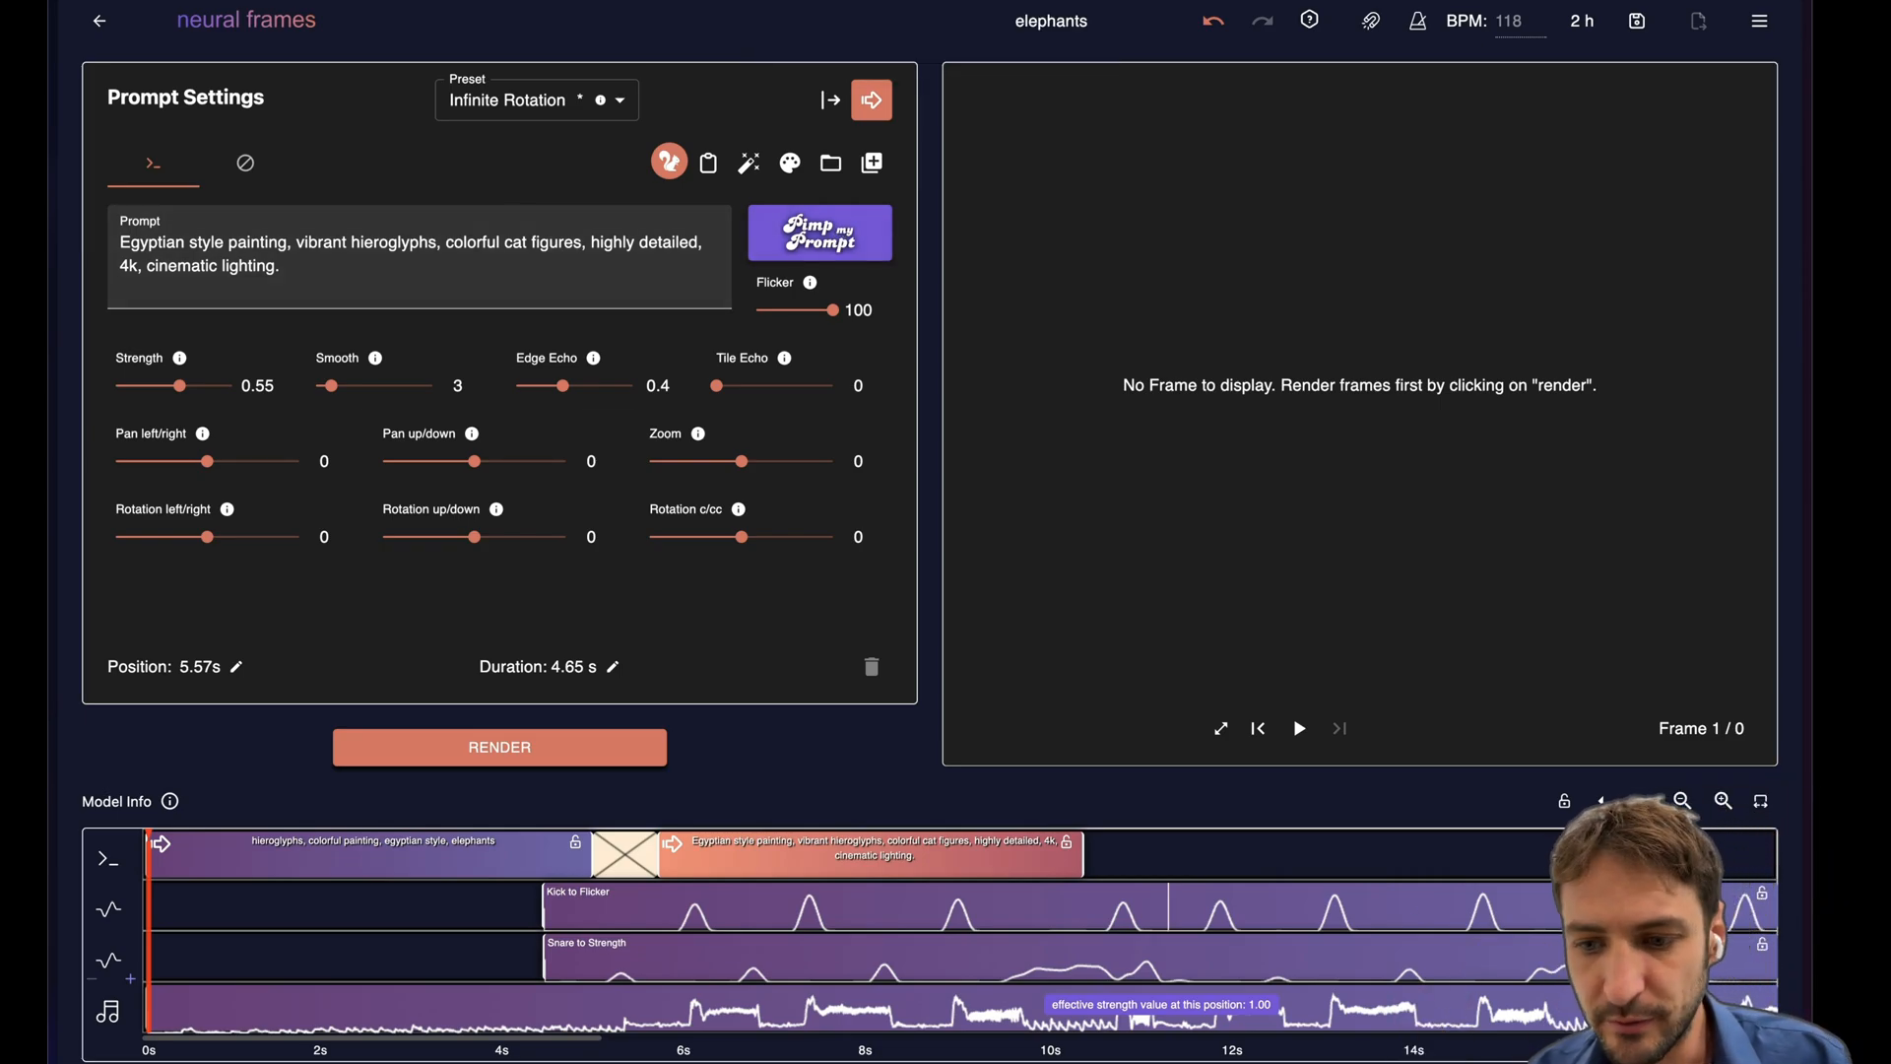
Give the cat clip Pan 3.7 and Rotation -1, opposite the first clip, and nudge it later.
{"action": "left_click", "coordinate": [497, 854]}
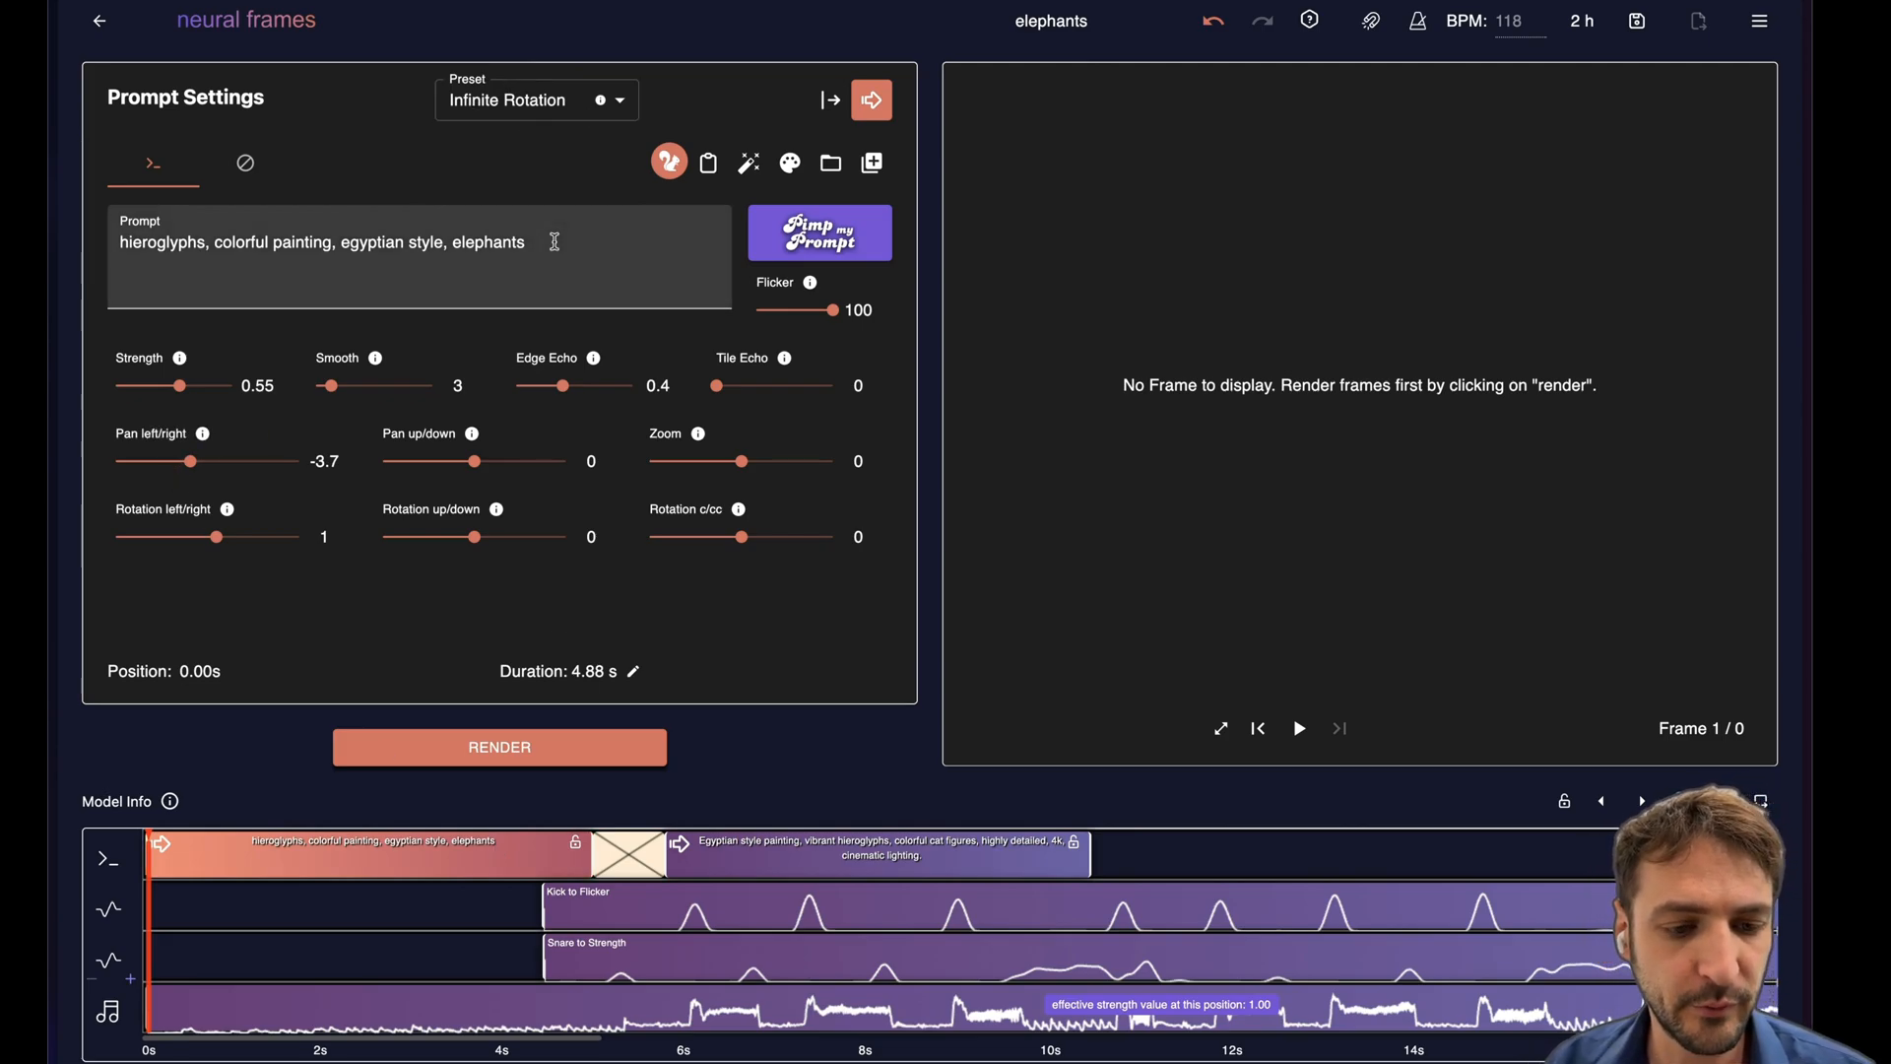
{"action": "mouse_move", "coordinate": [600, 100]}
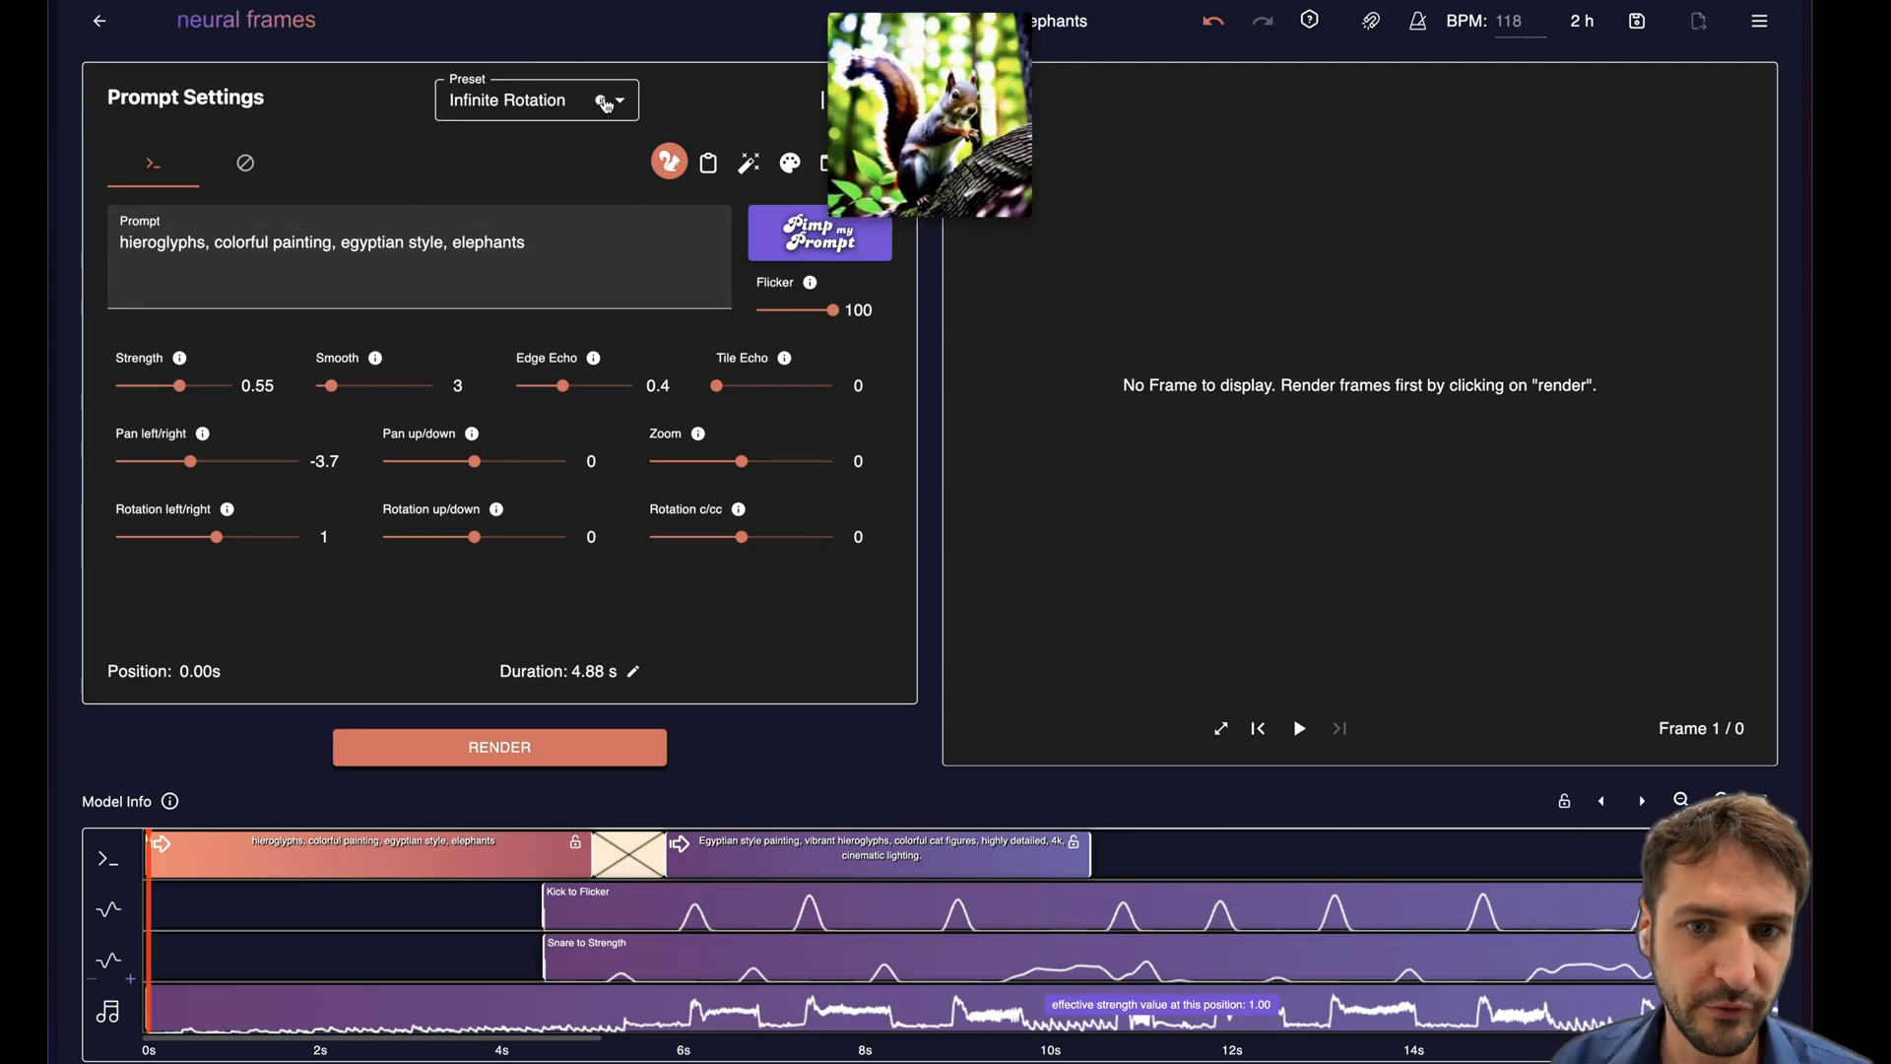
{"action": "left_click", "coordinate": [701, 857]}
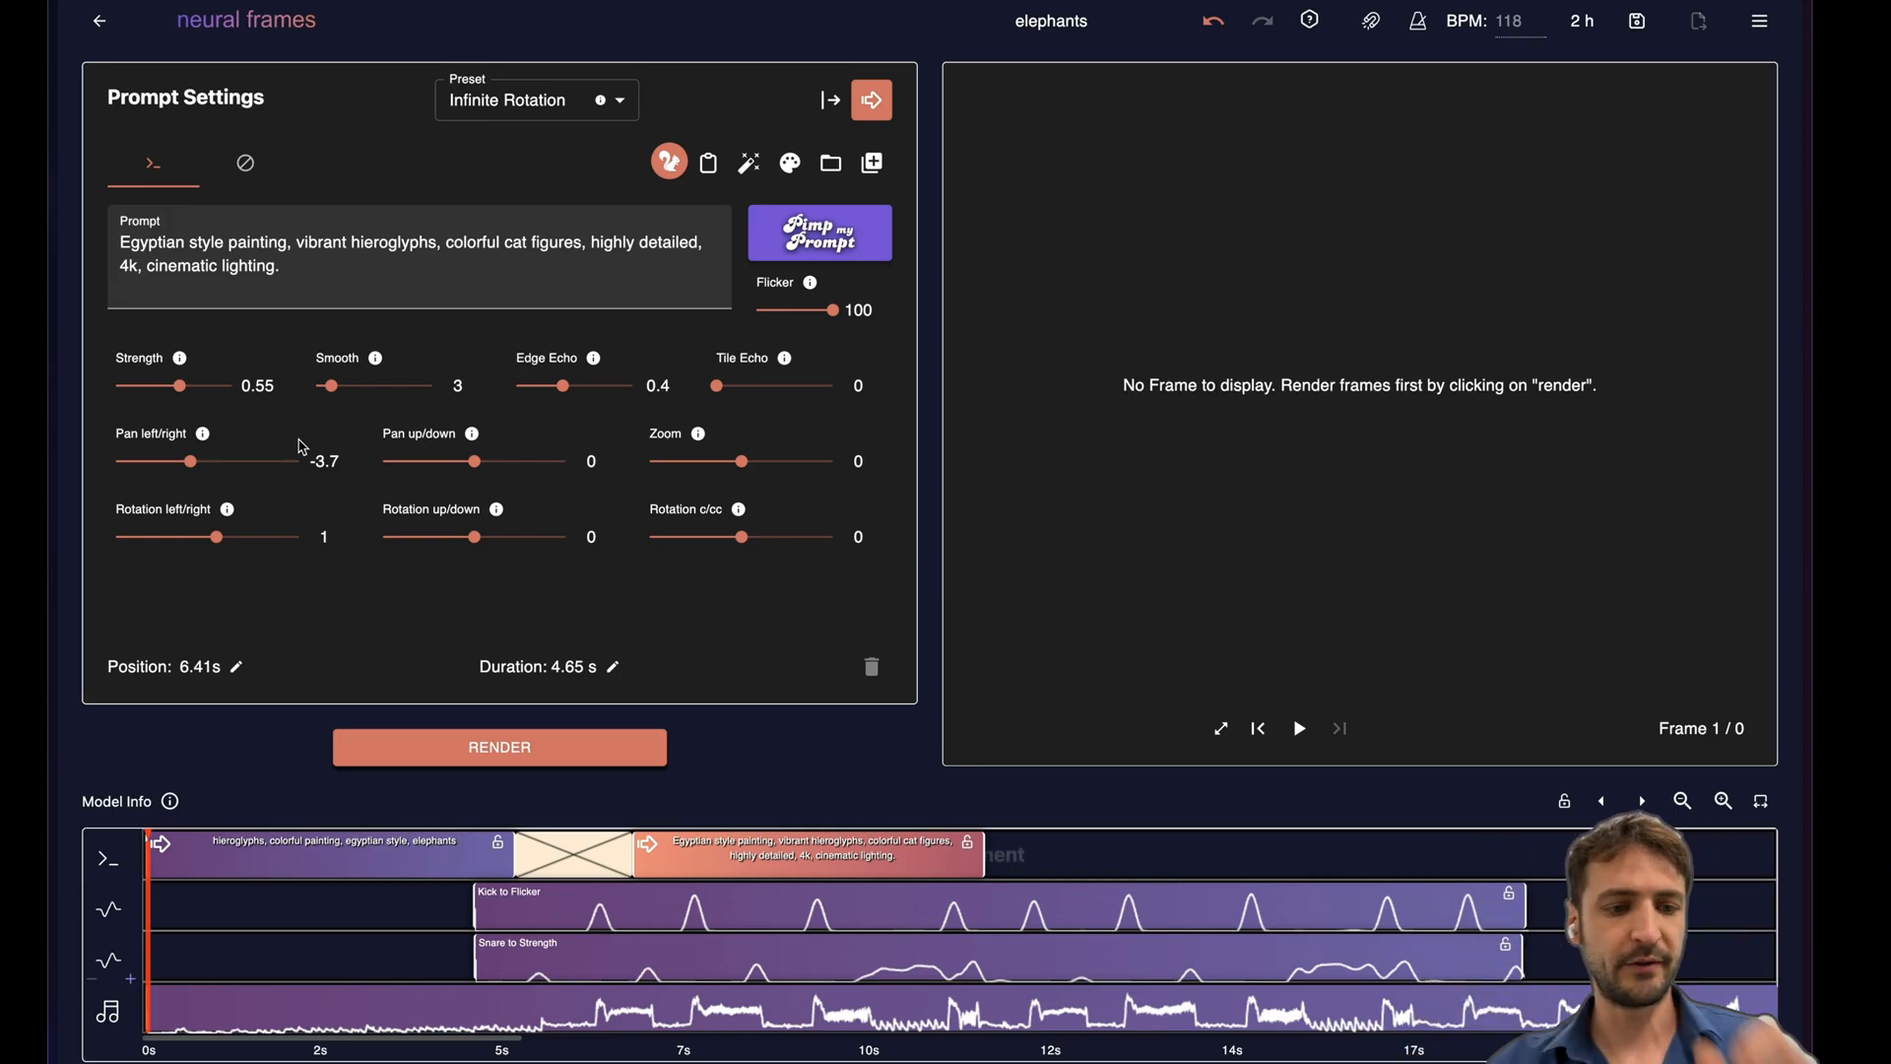
{"action": "left_click", "coordinate": [323, 461]}
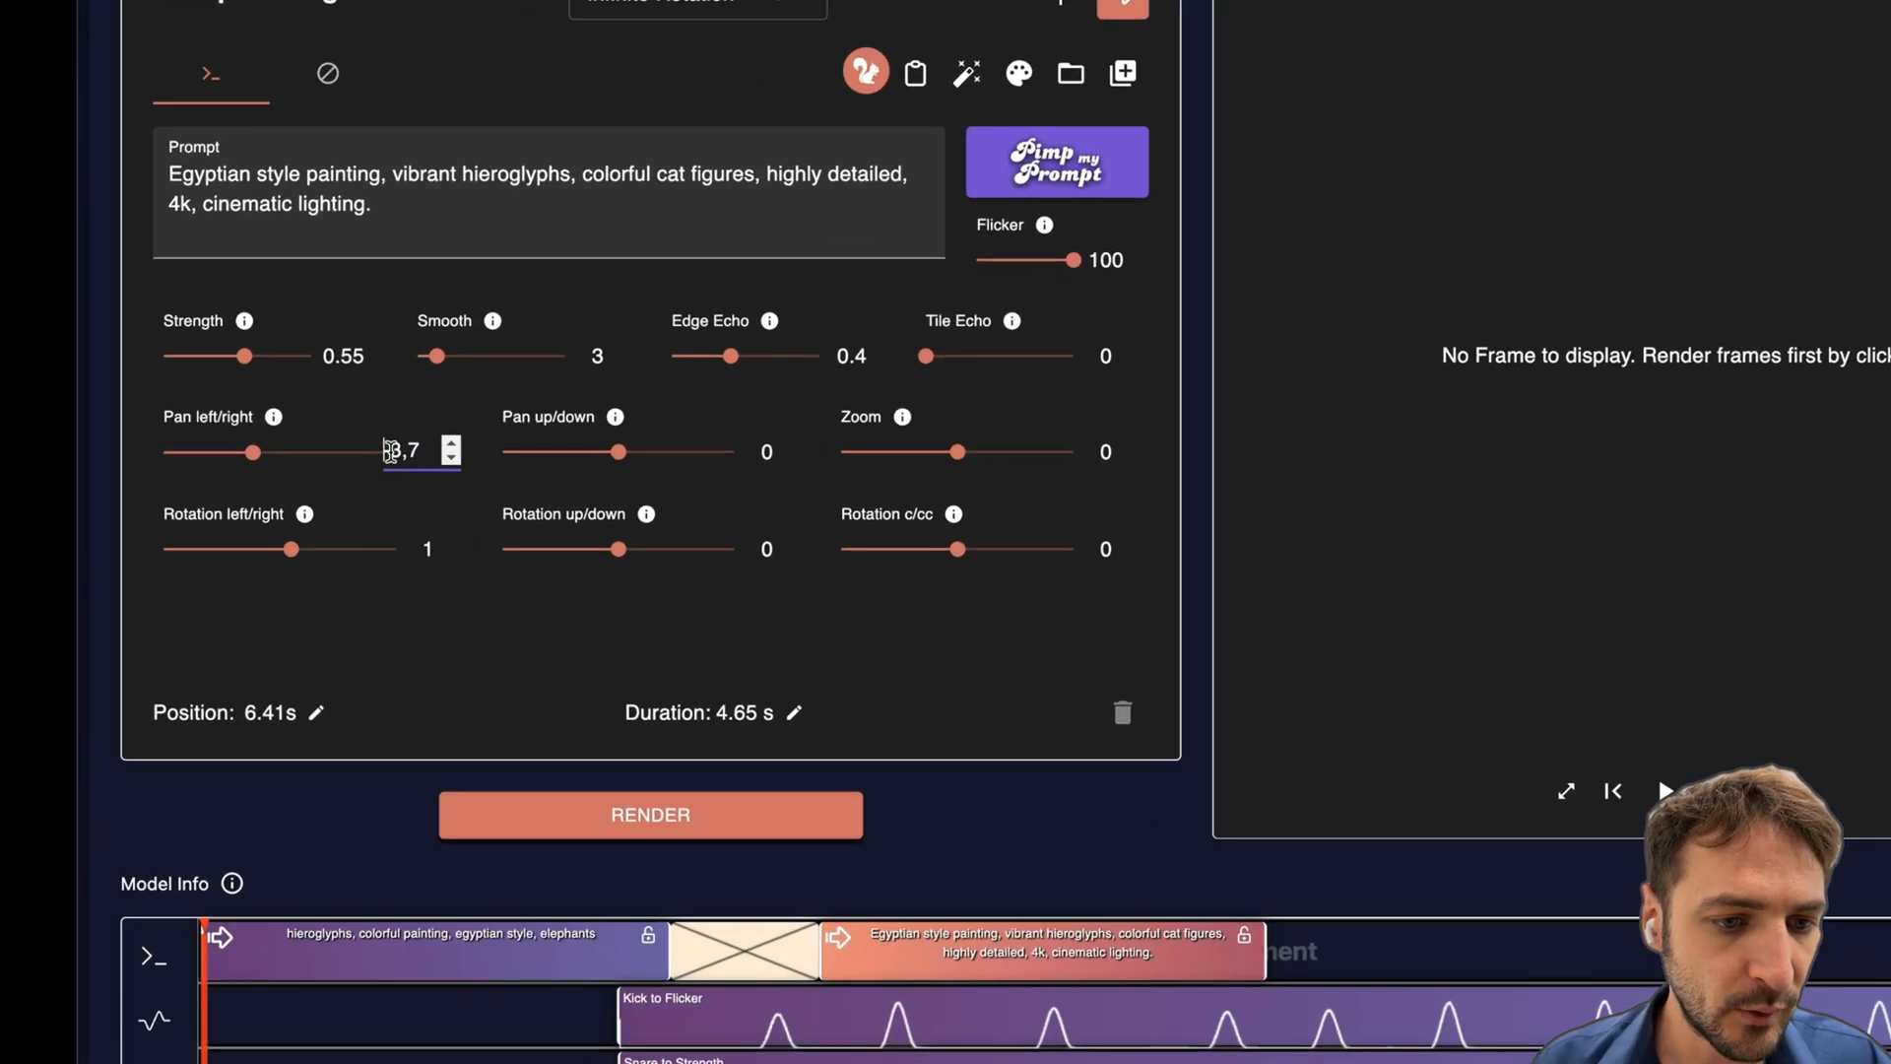
{"action": "key", "text": "Return"}
{"action": "left_click", "coordinate": [510, 559]}
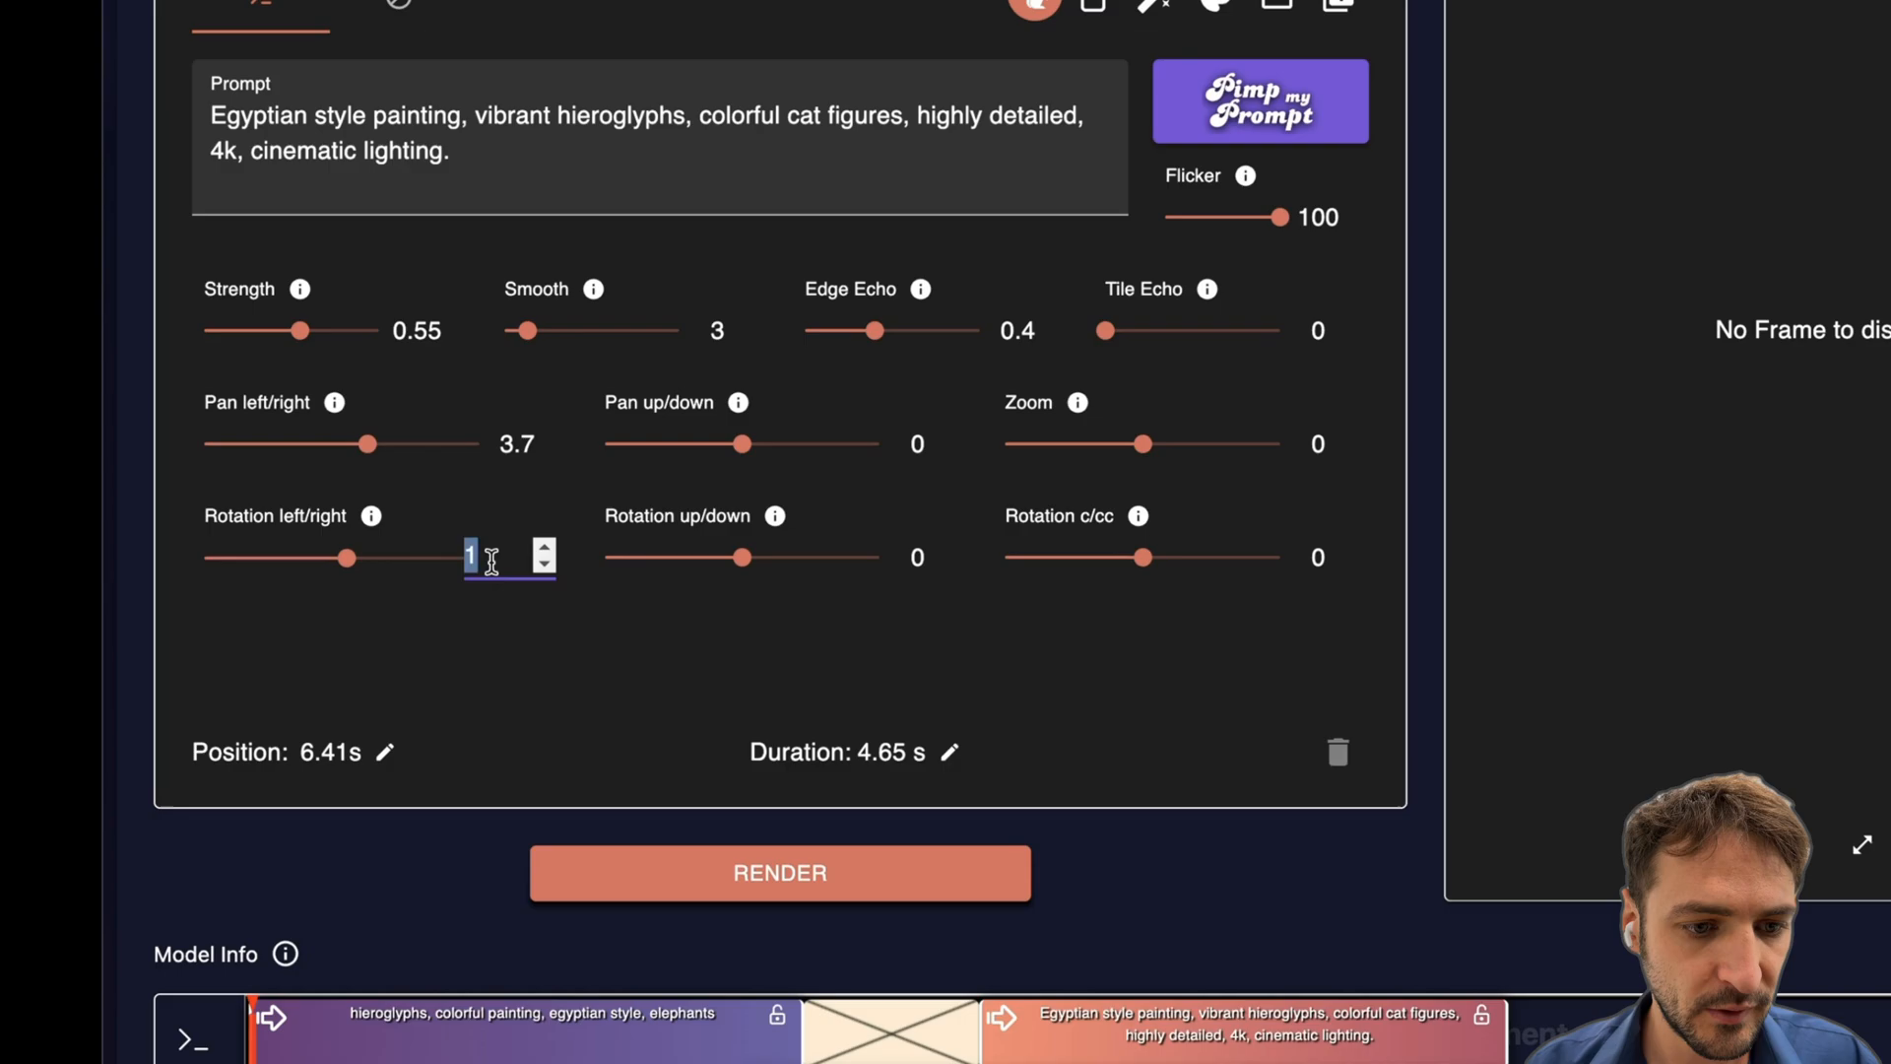
{"action": "type", "text": "-1"}
{"action": "key", "text": "Return"}
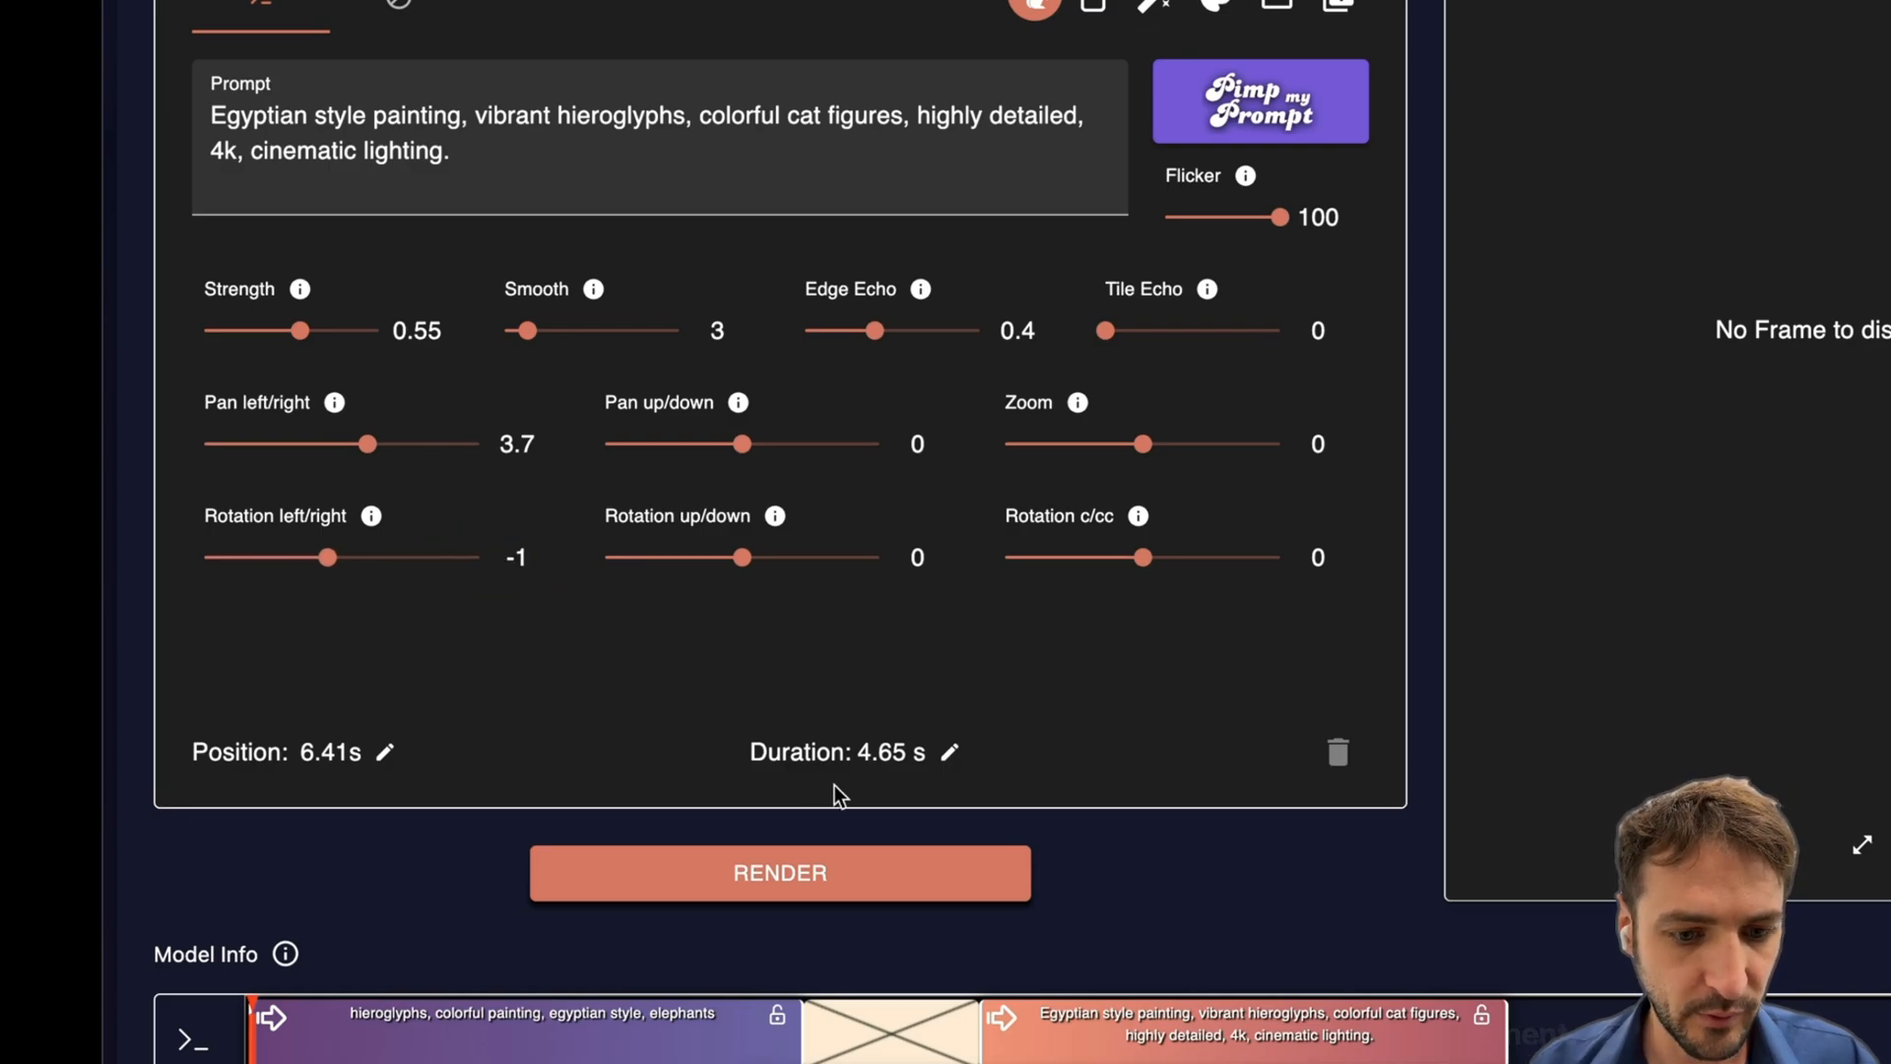
{"action": "left_click_drag", "start_coordinate": [1094, 1032], "coordinate": [1112, 1032]}
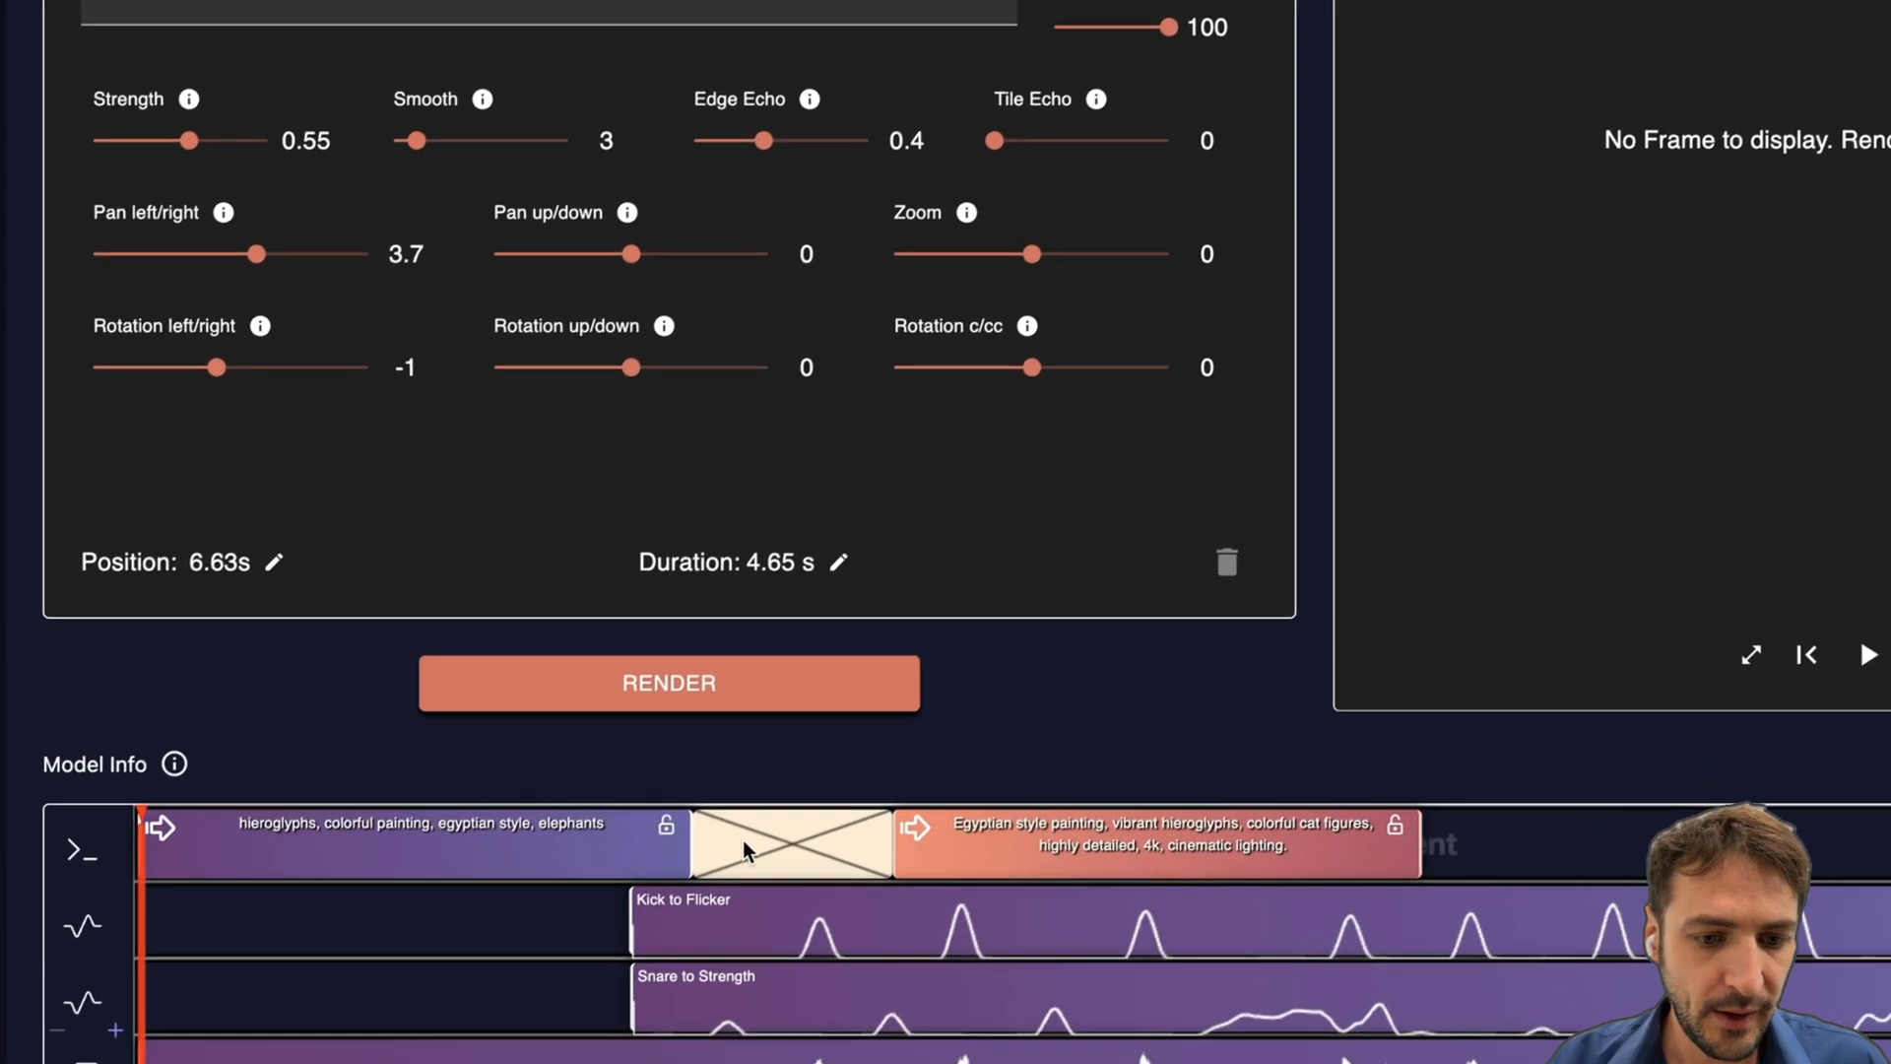
{"action": "left_click", "coordinate": [570, 761]}
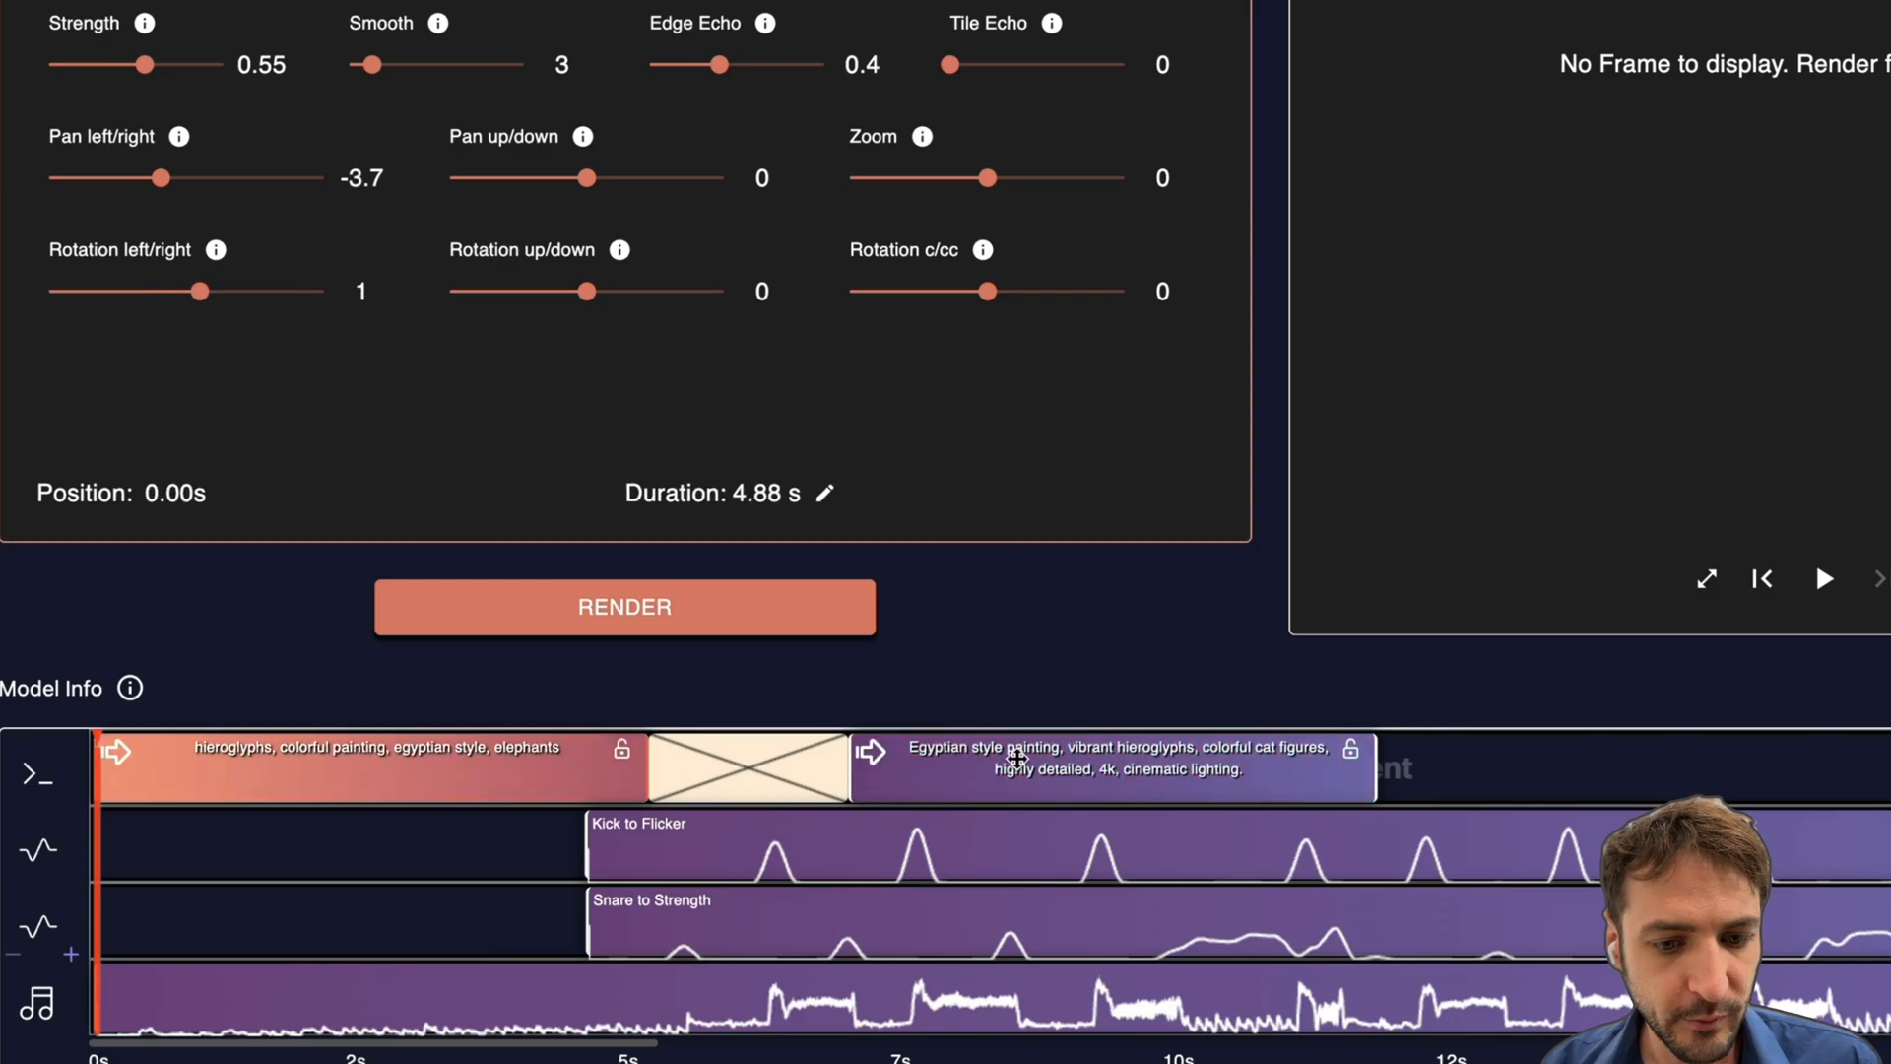
{"action": "left_click", "coordinate": [1015, 757]}
{"action": "left_click", "coordinate": [546, 763]}
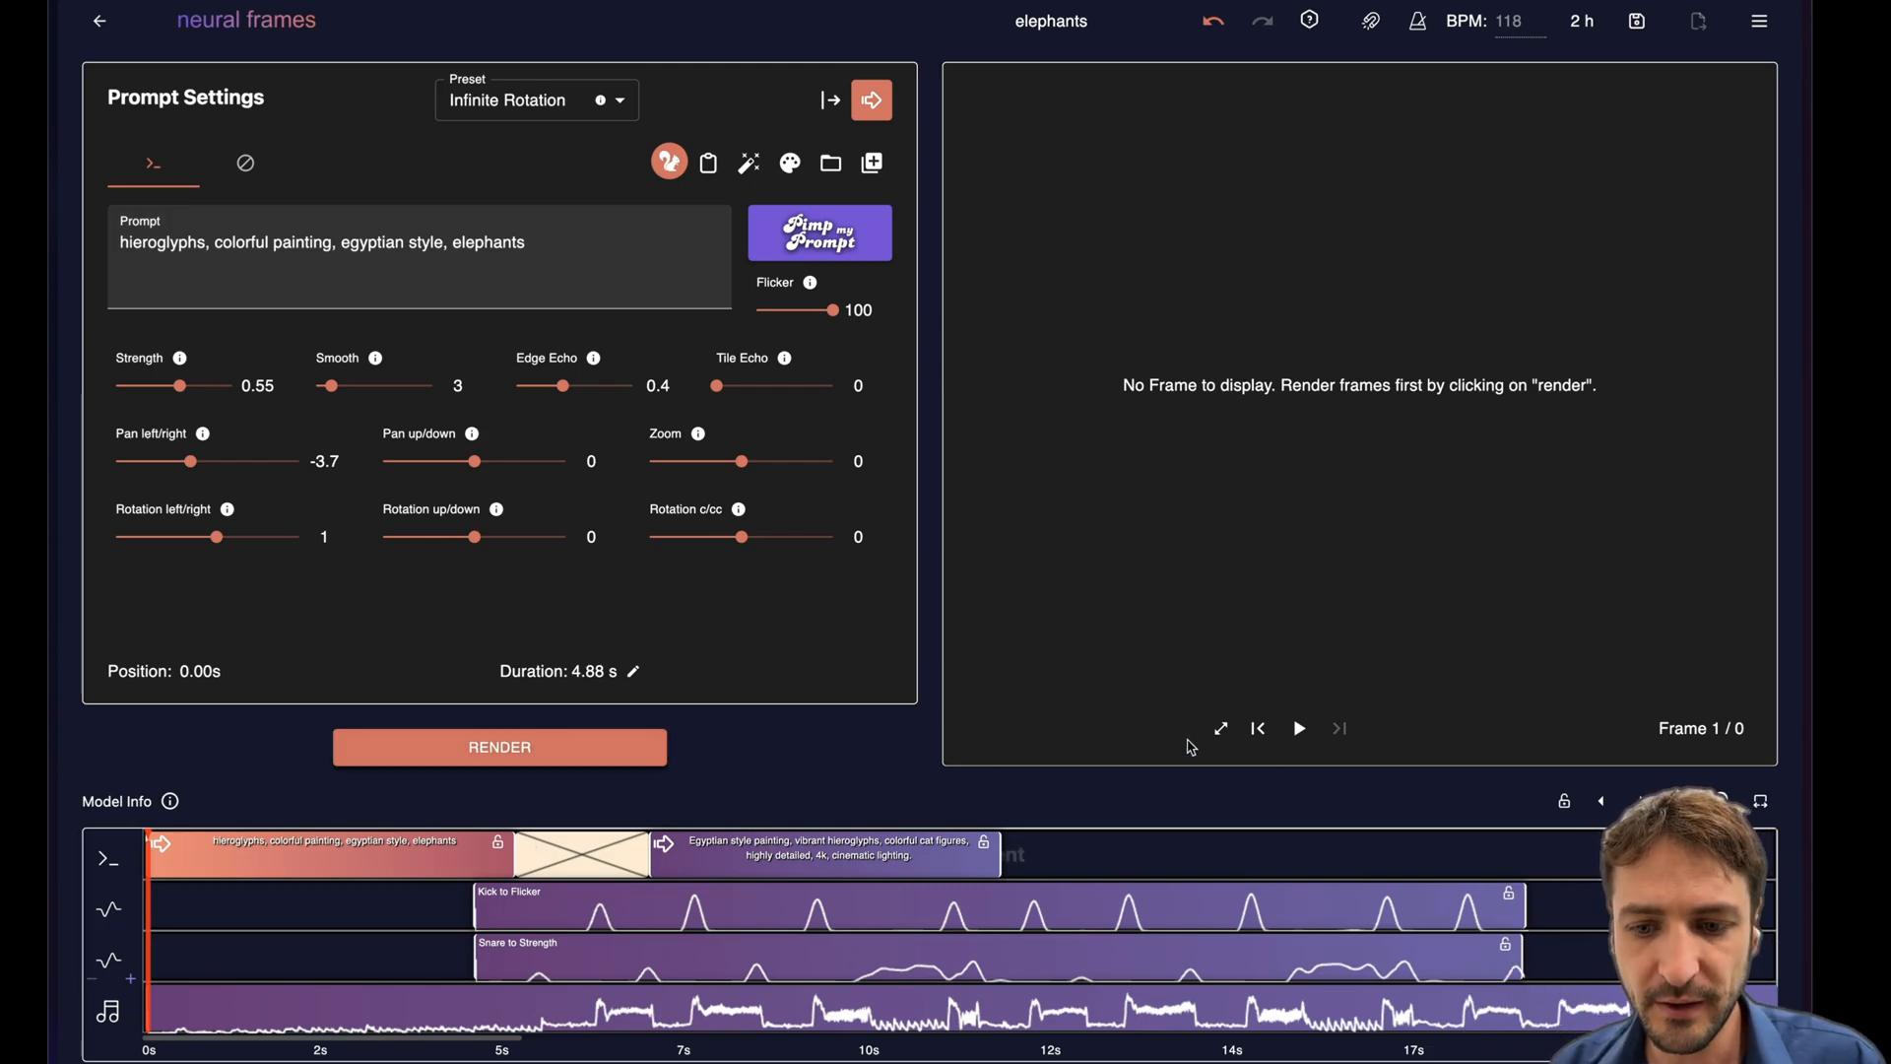
Render the video and scrub through the elephant frames and the transition into the cat figures.
{"action": "left_click", "coordinate": [1242, 730]}
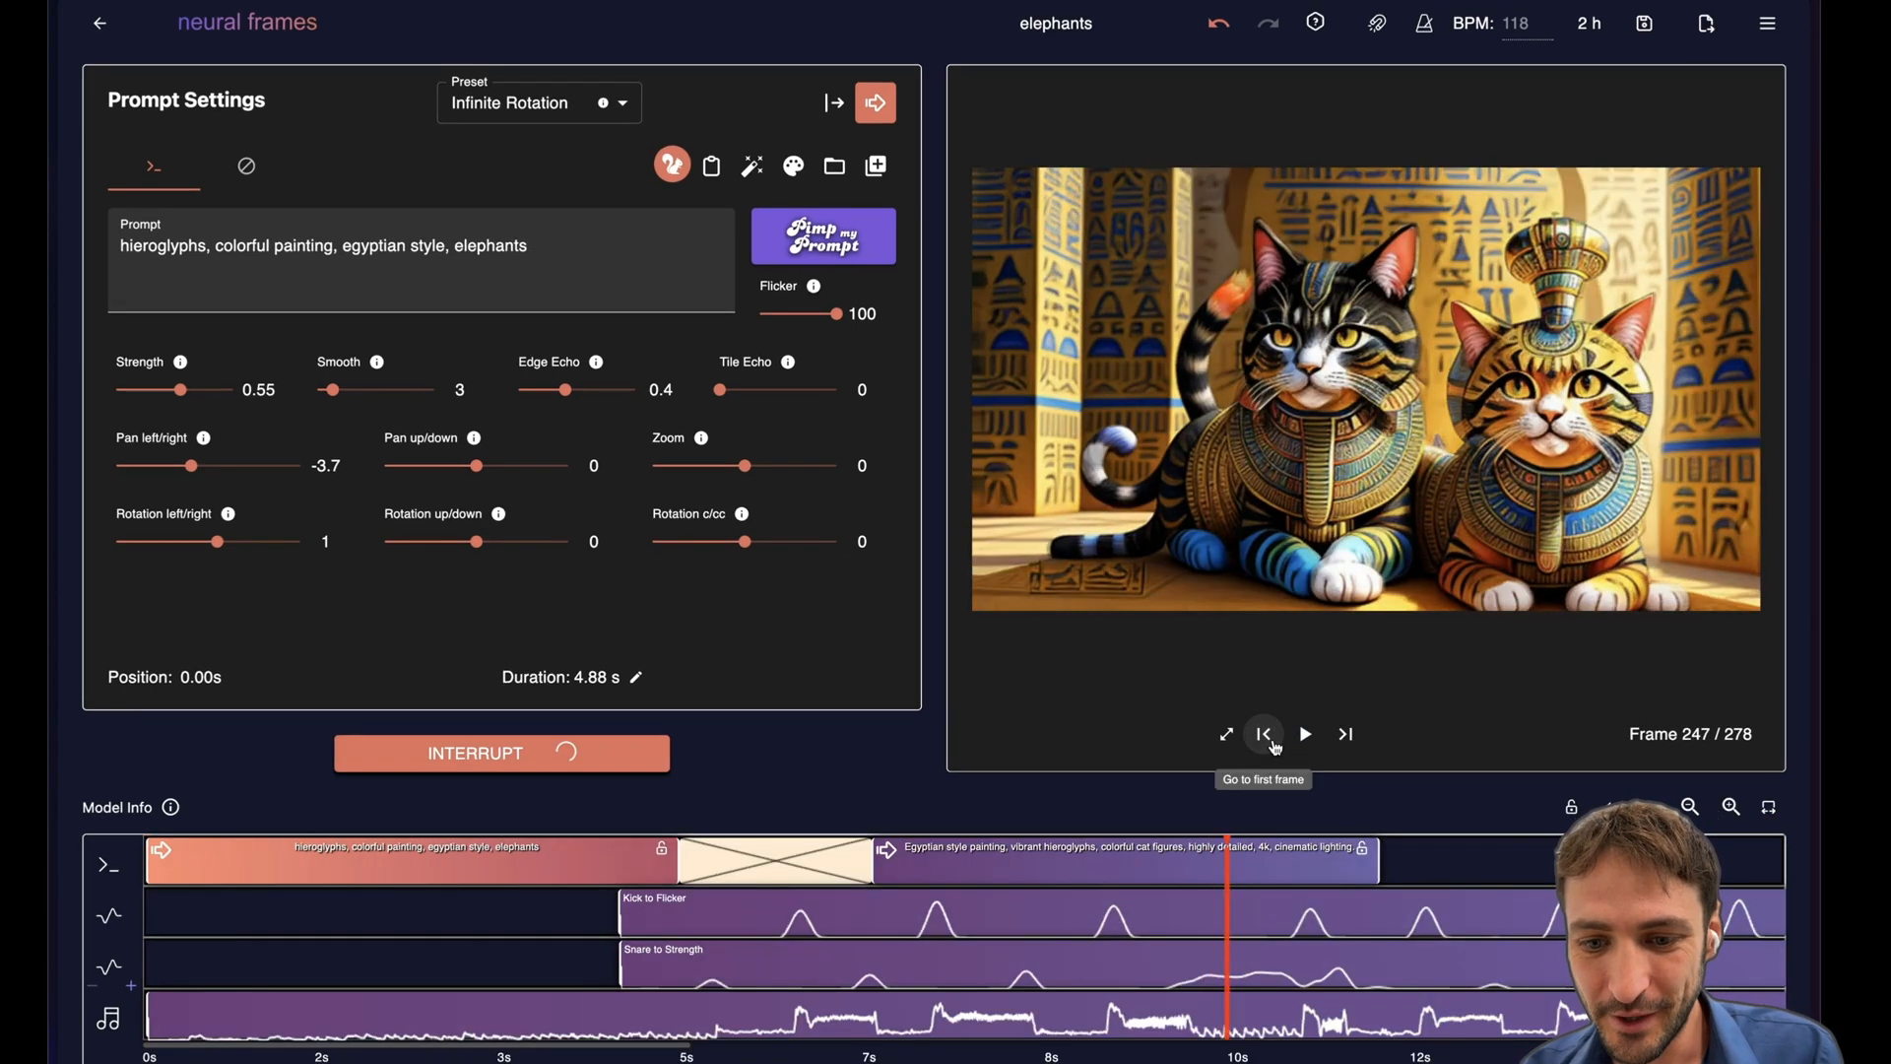
{"action": "left_click", "coordinate": [1265, 735]}
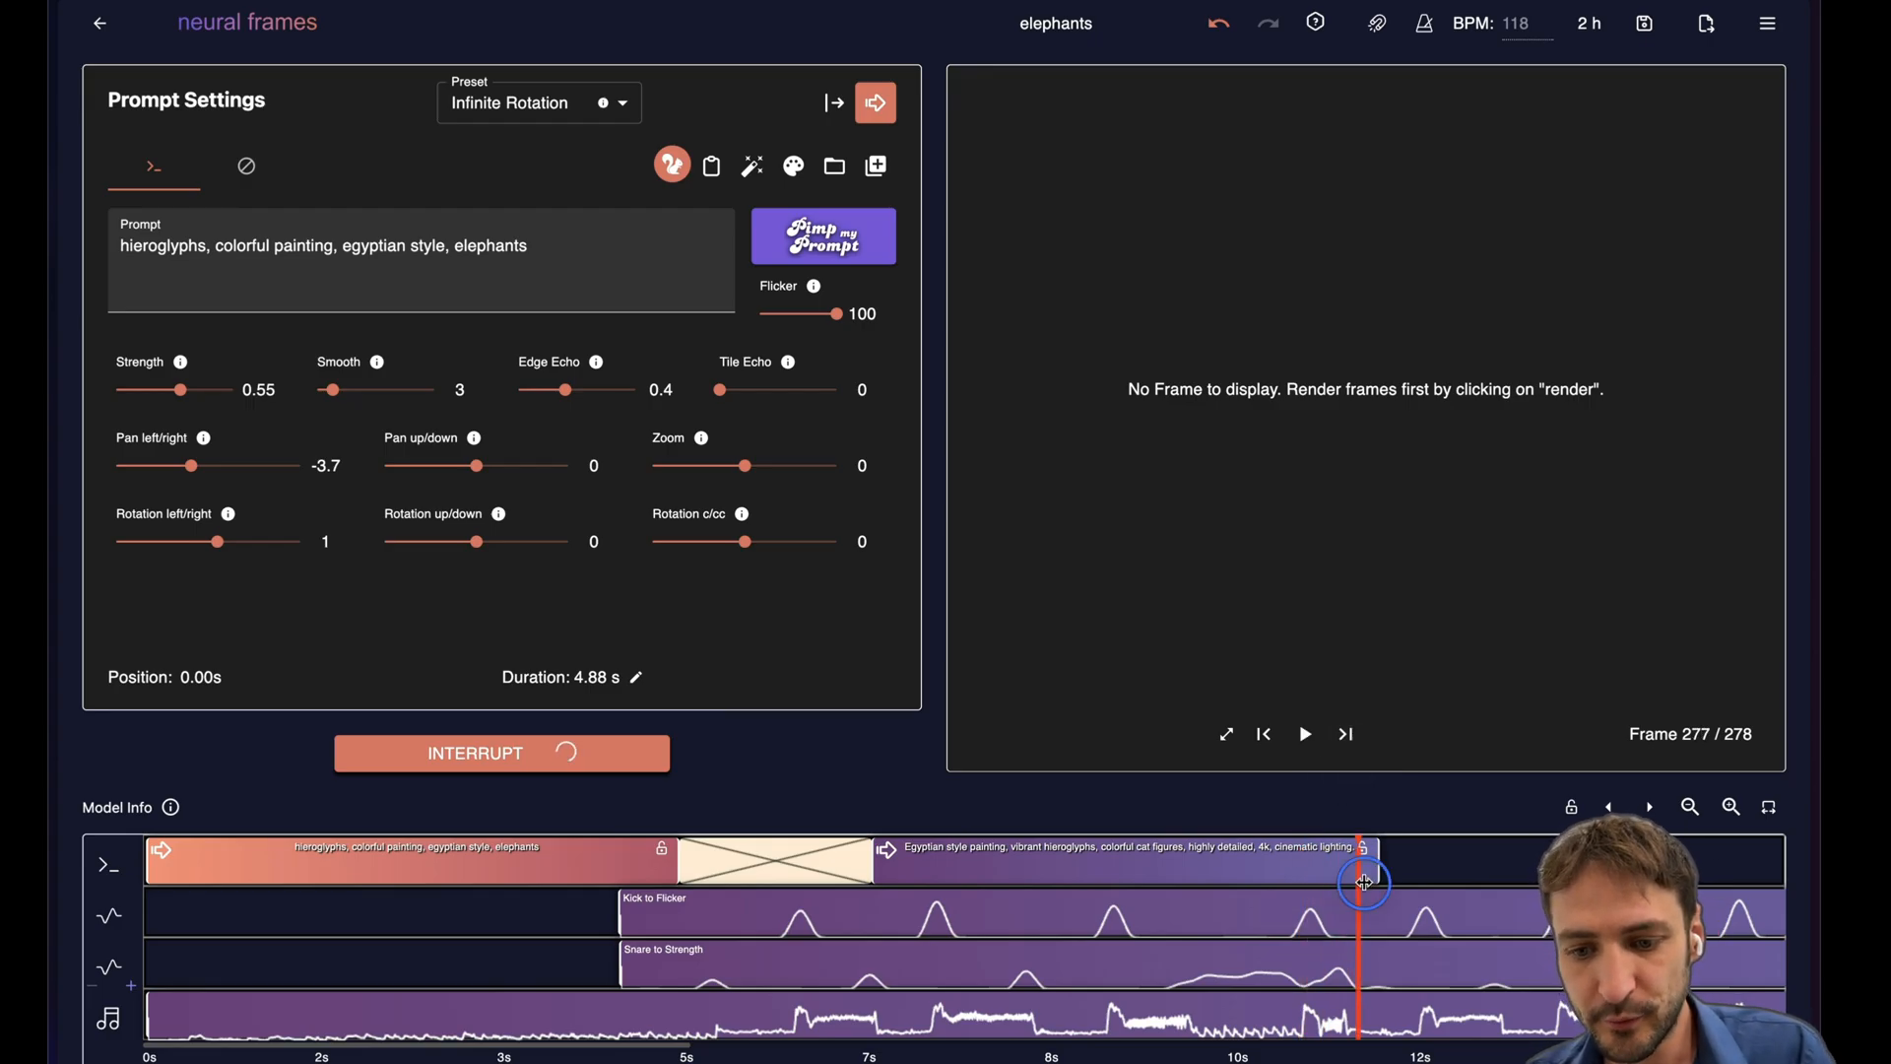
{"action": "mouse_move", "coordinate": [1373, 882]}
{"action": "left_mouse_down"}
{"action": "mouse_move", "coordinate": [533, 907]}
{"action": "mouse_move", "coordinate": [610, 894]}
{"action": "left_mouse_up"}
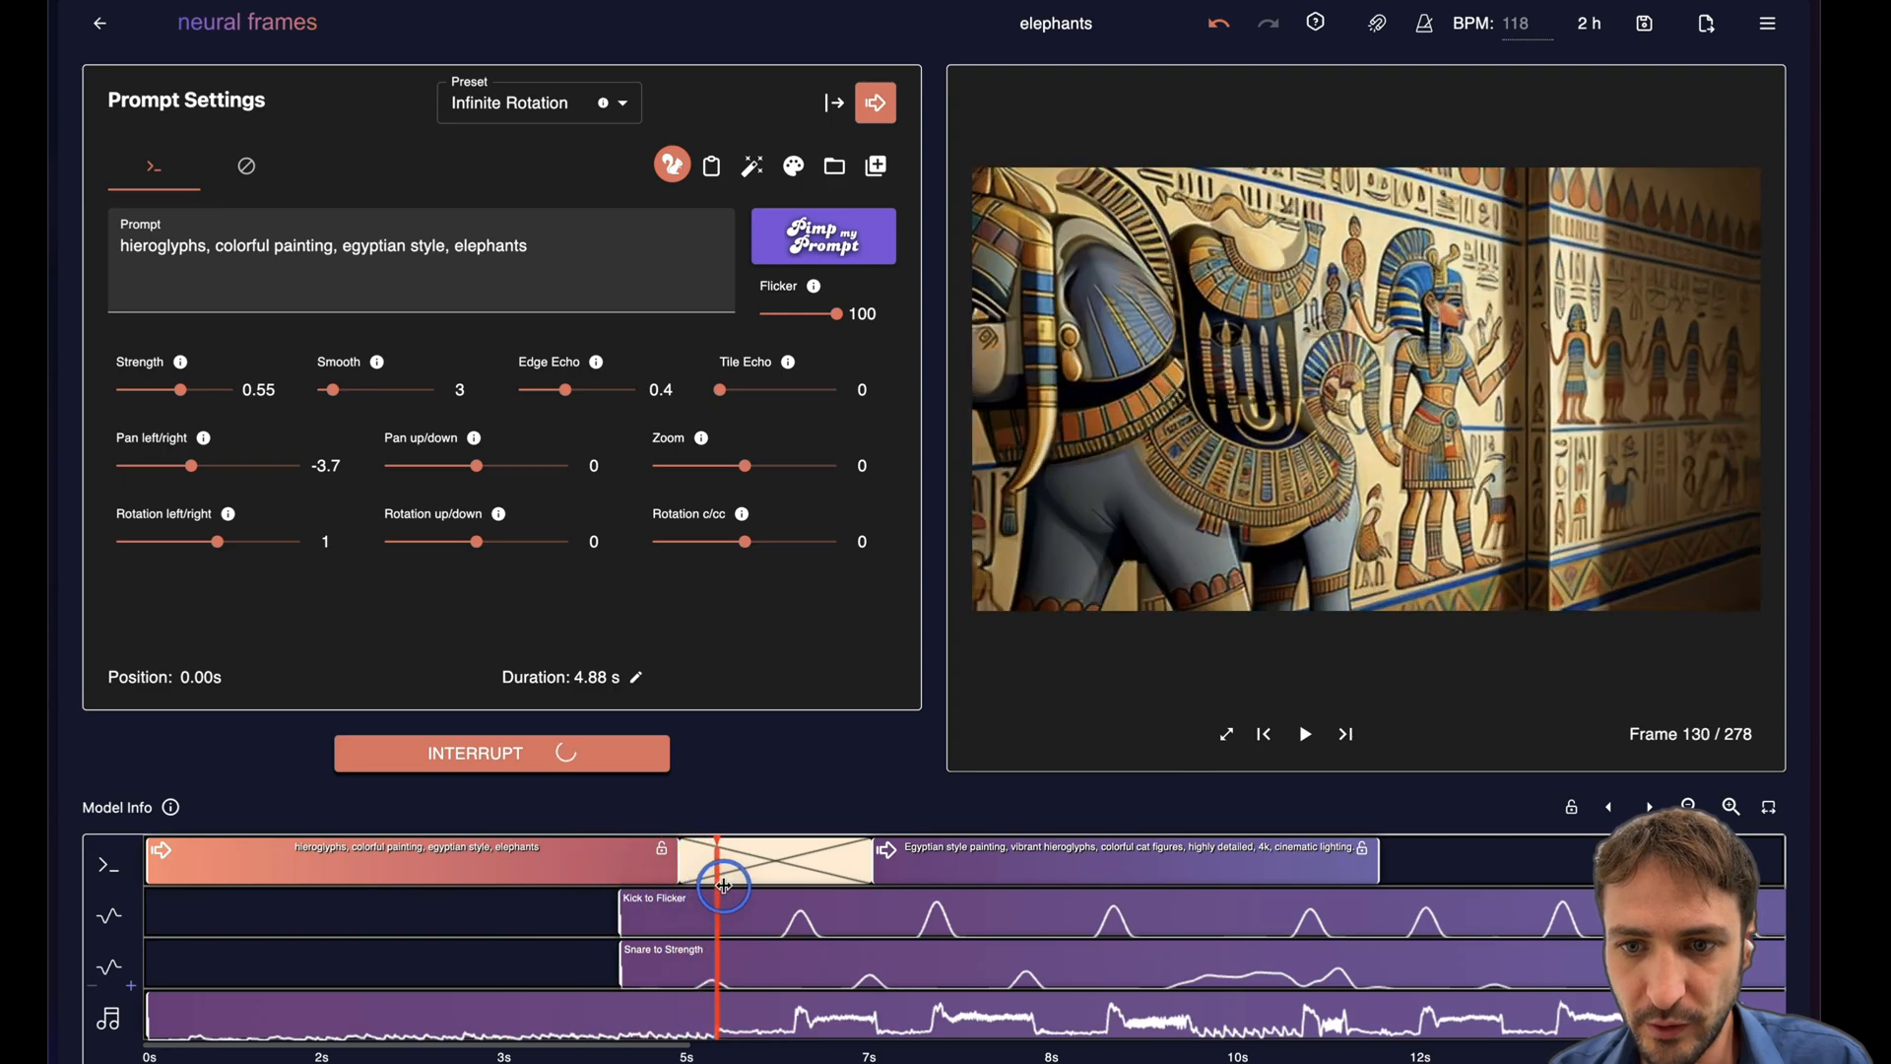
{"action": "left_click_drag", "start_coordinate": [739, 888], "coordinate": [844, 883]}
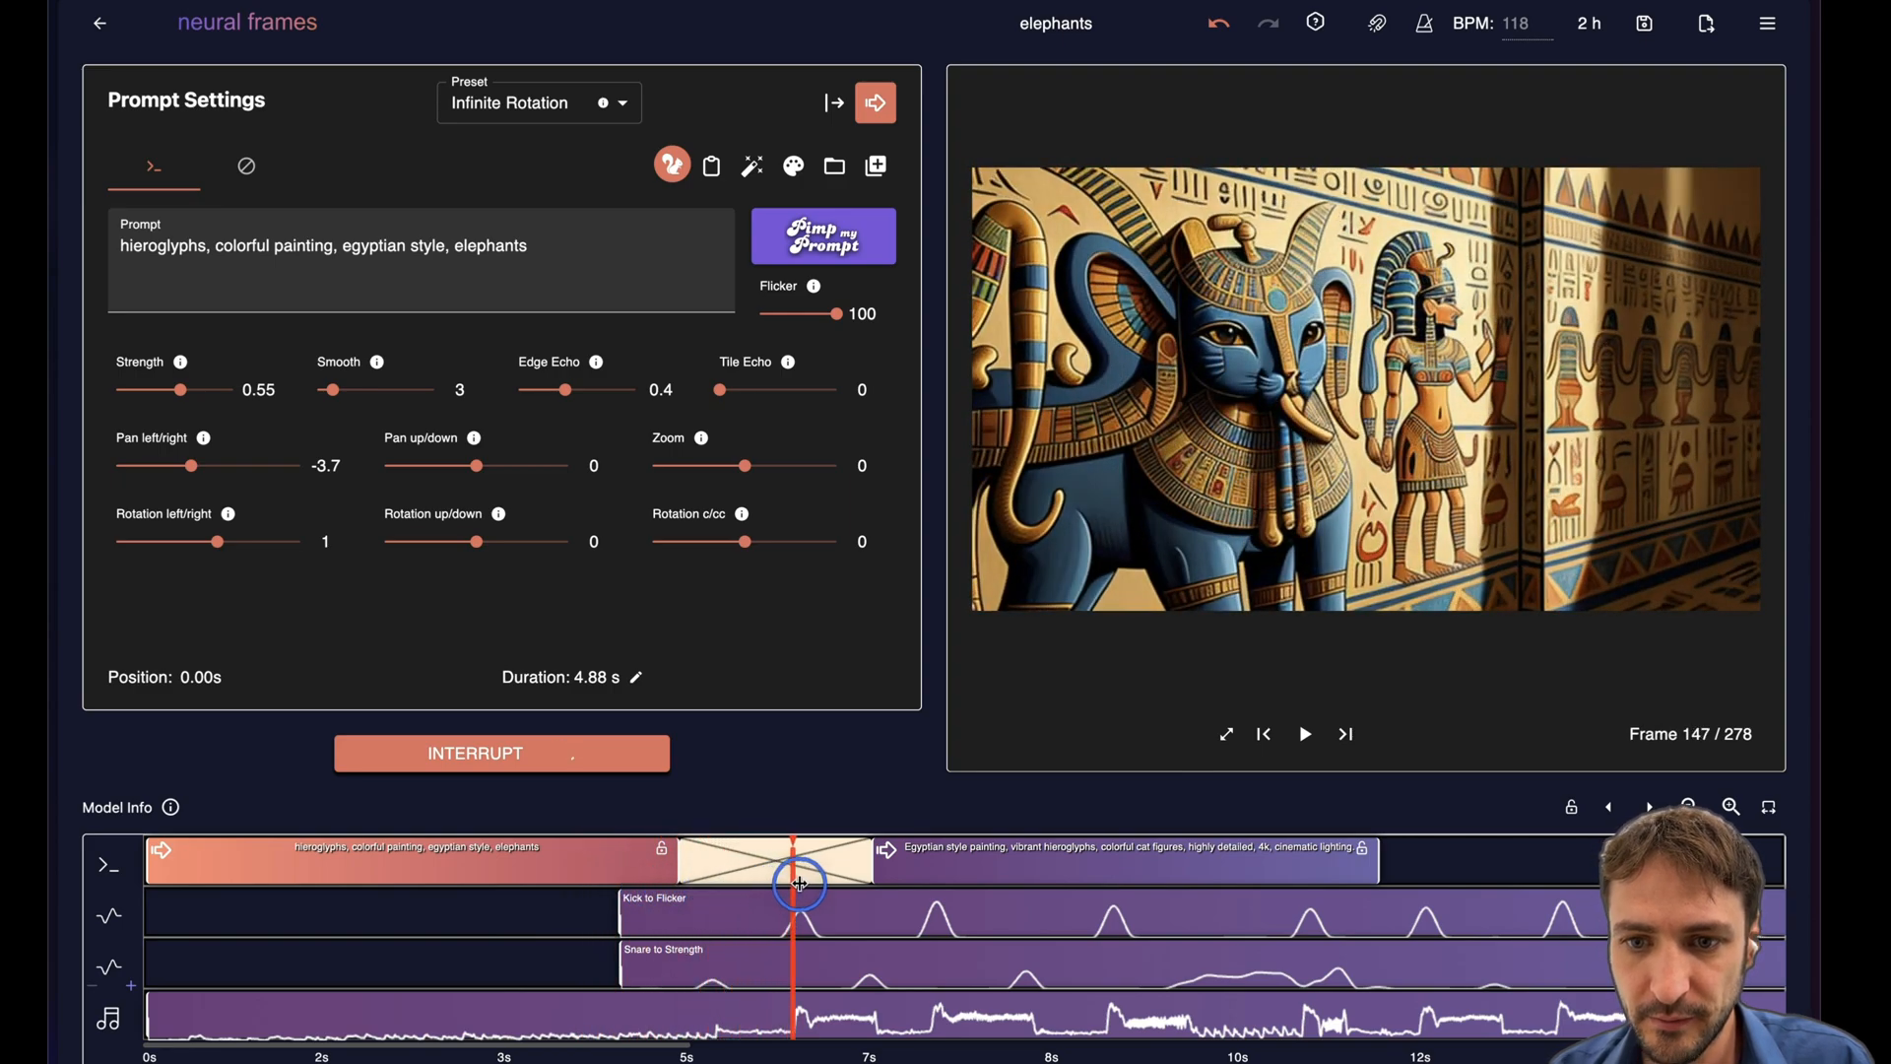
{"action": "mouse_move", "coordinate": [886, 875]}
{"action": "left_mouse_down"}
{"action": "mouse_move", "coordinate": [709, 887]}
{"action": "mouse_move", "coordinate": [808, 886]}
{"action": "left_mouse_up"}
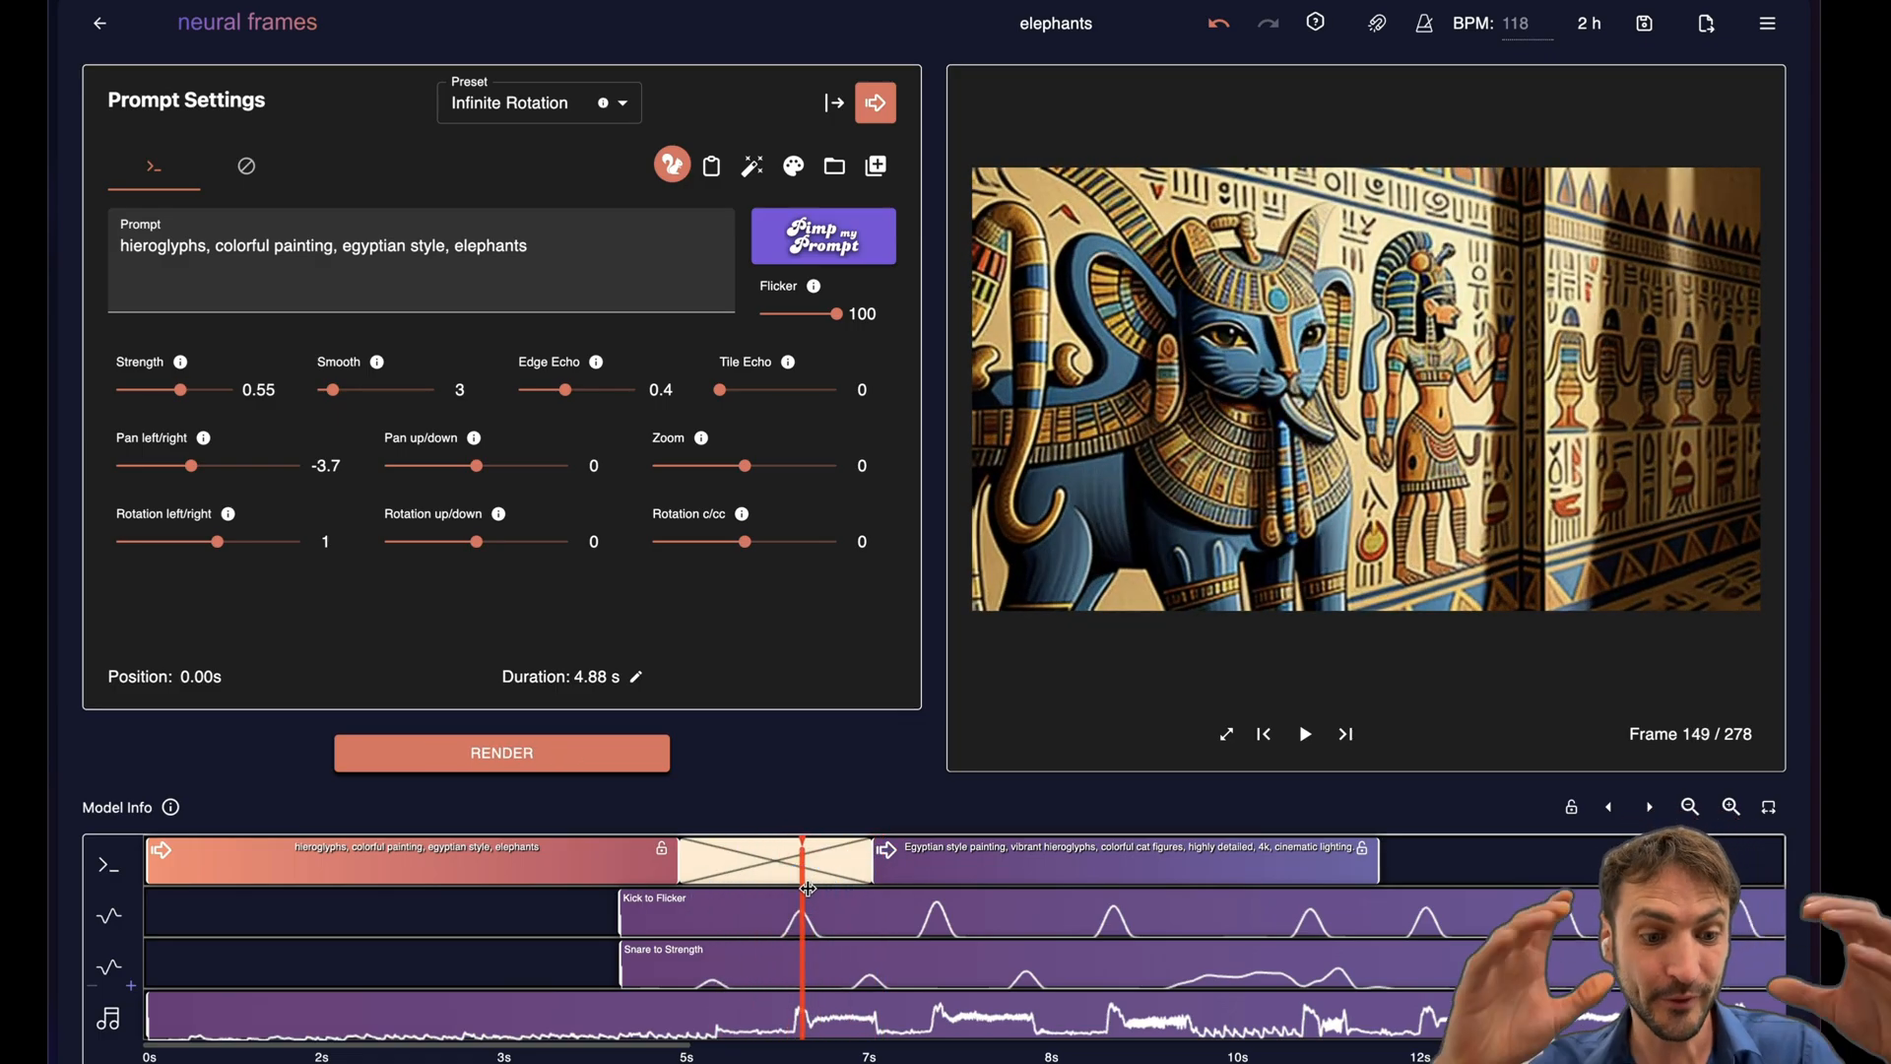
{"action": "mouse_move", "coordinate": [807, 887]}
{"action": "left_mouse_down"}
{"action": "mouse_move", "coordinate": [769, 887]}
{"action": "mouse_move", "coordinate": [794, 866]}
{"action": "mouse_move", "coordinate": [929, 864]}
{"action": "mouse_move", "coordinate": [783, 863]}
{"action": "left_mouse_up"}
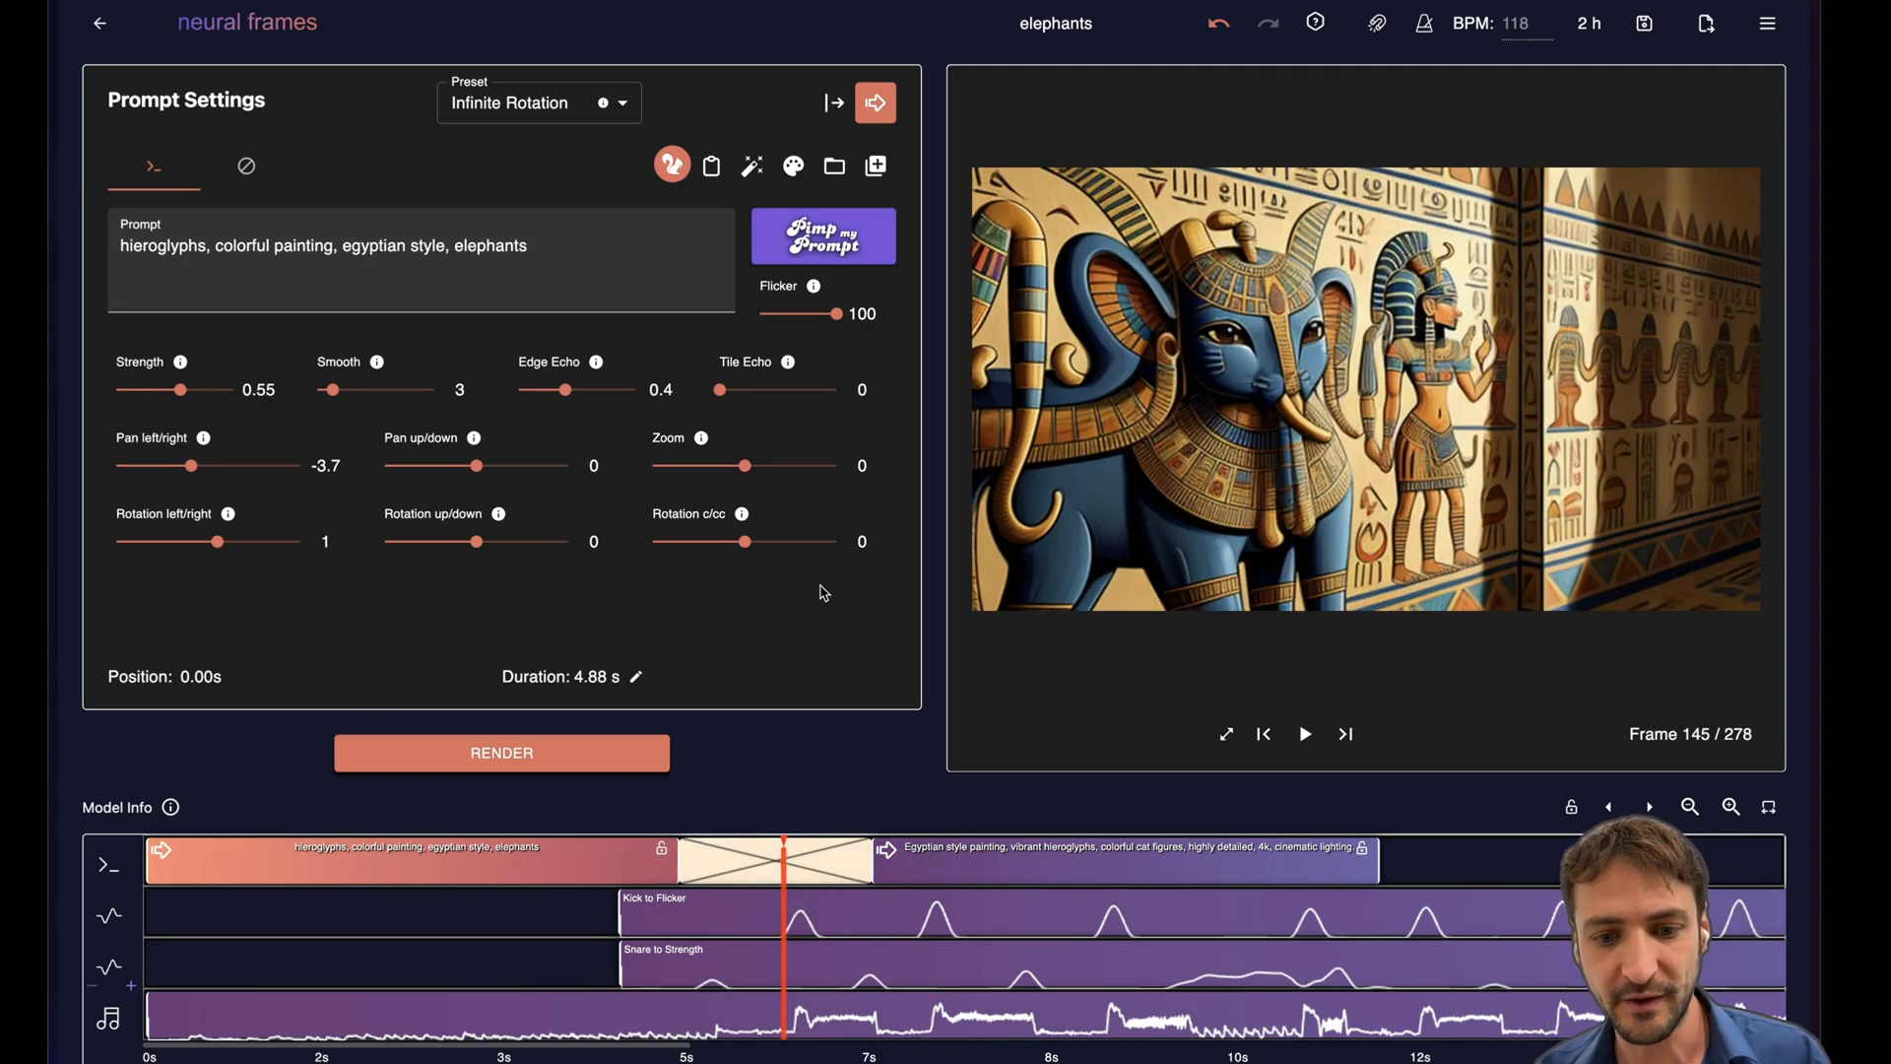
{"action": "mouse_move", "coordinate": [1207, 879]}
{"action": "left_mouse_down"}
{"action": "mouse_move", "coordinate": [561, 929]}
{"action": "mouse_move", "coordinate": [581, 928]}
{"action": "left_mouse_up"}
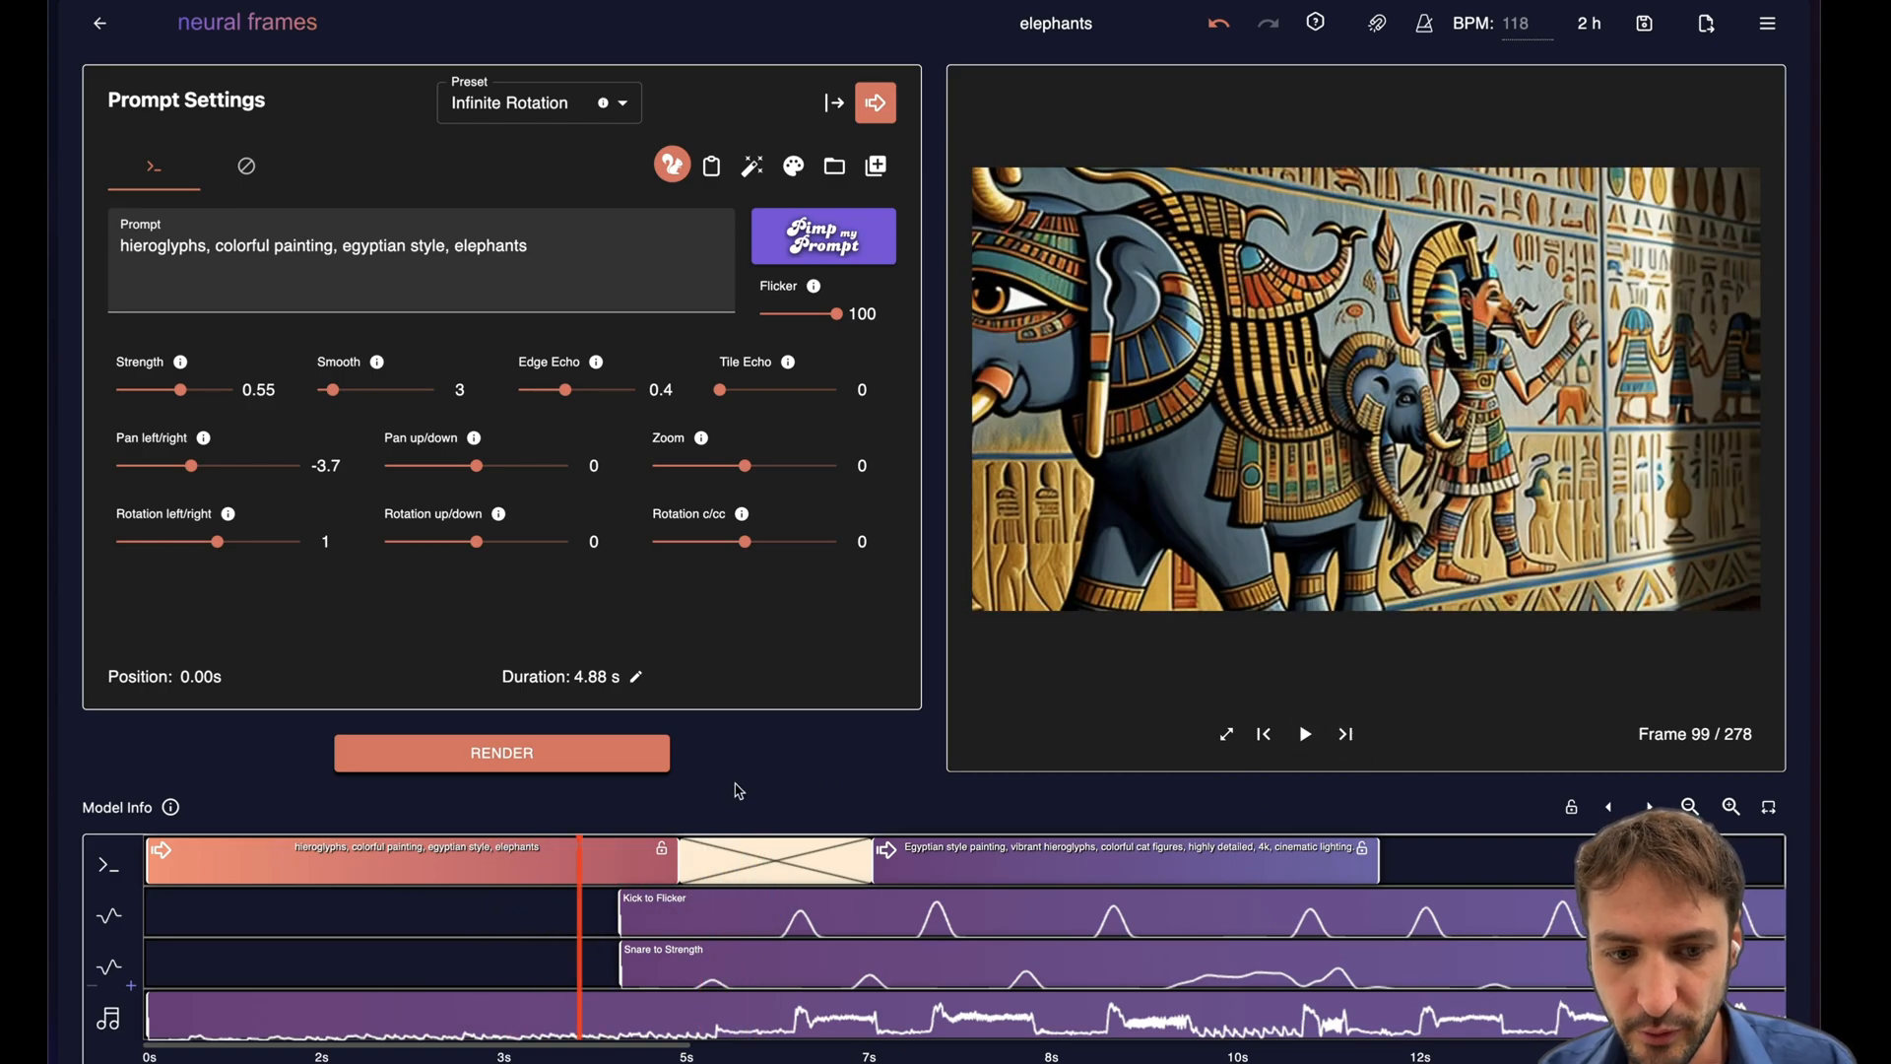
{"action": "mouse_move", "coordinate": [1374, 961]}
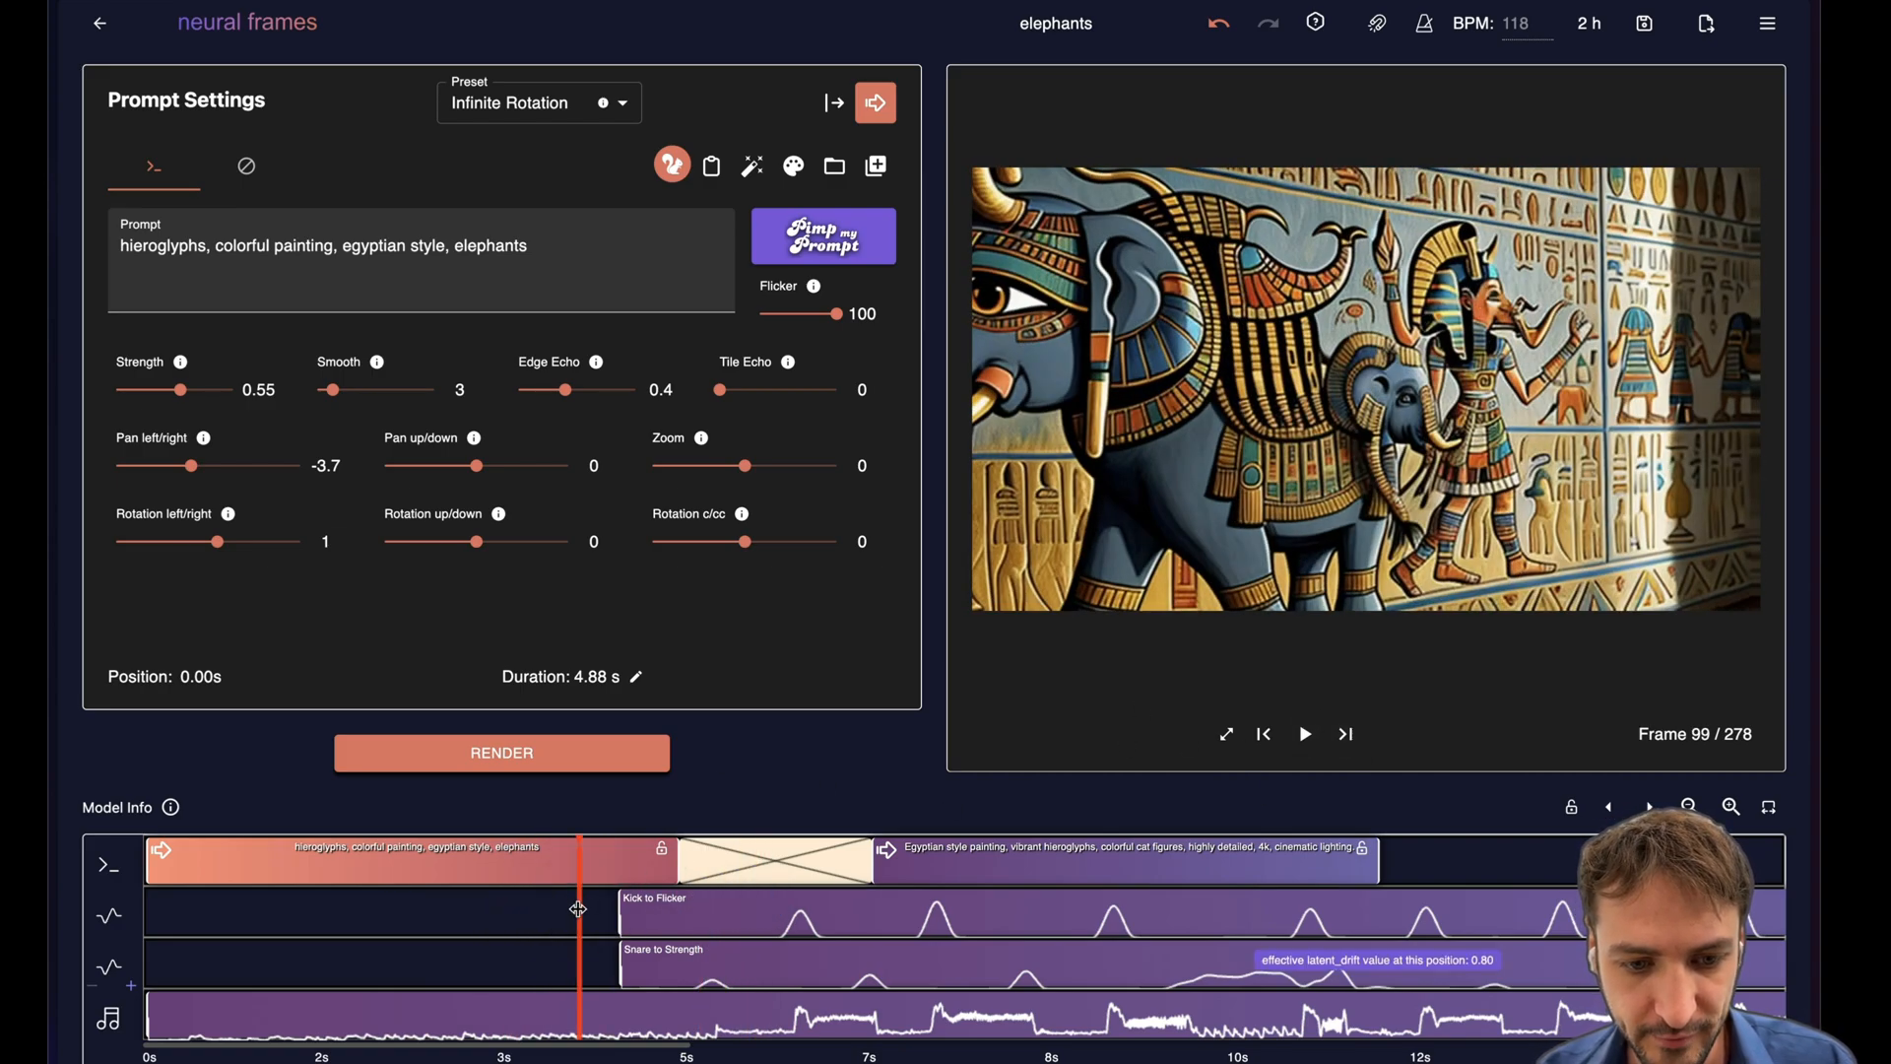
{"action": "left_click_drag", "start_coordinate": [578, 910], "coordinate": [986, 915]}
Show the Kick to Flicker modulation settings and preview earlier elephant frames.
{"action": "left_click", "coordinate": [797, 924]}
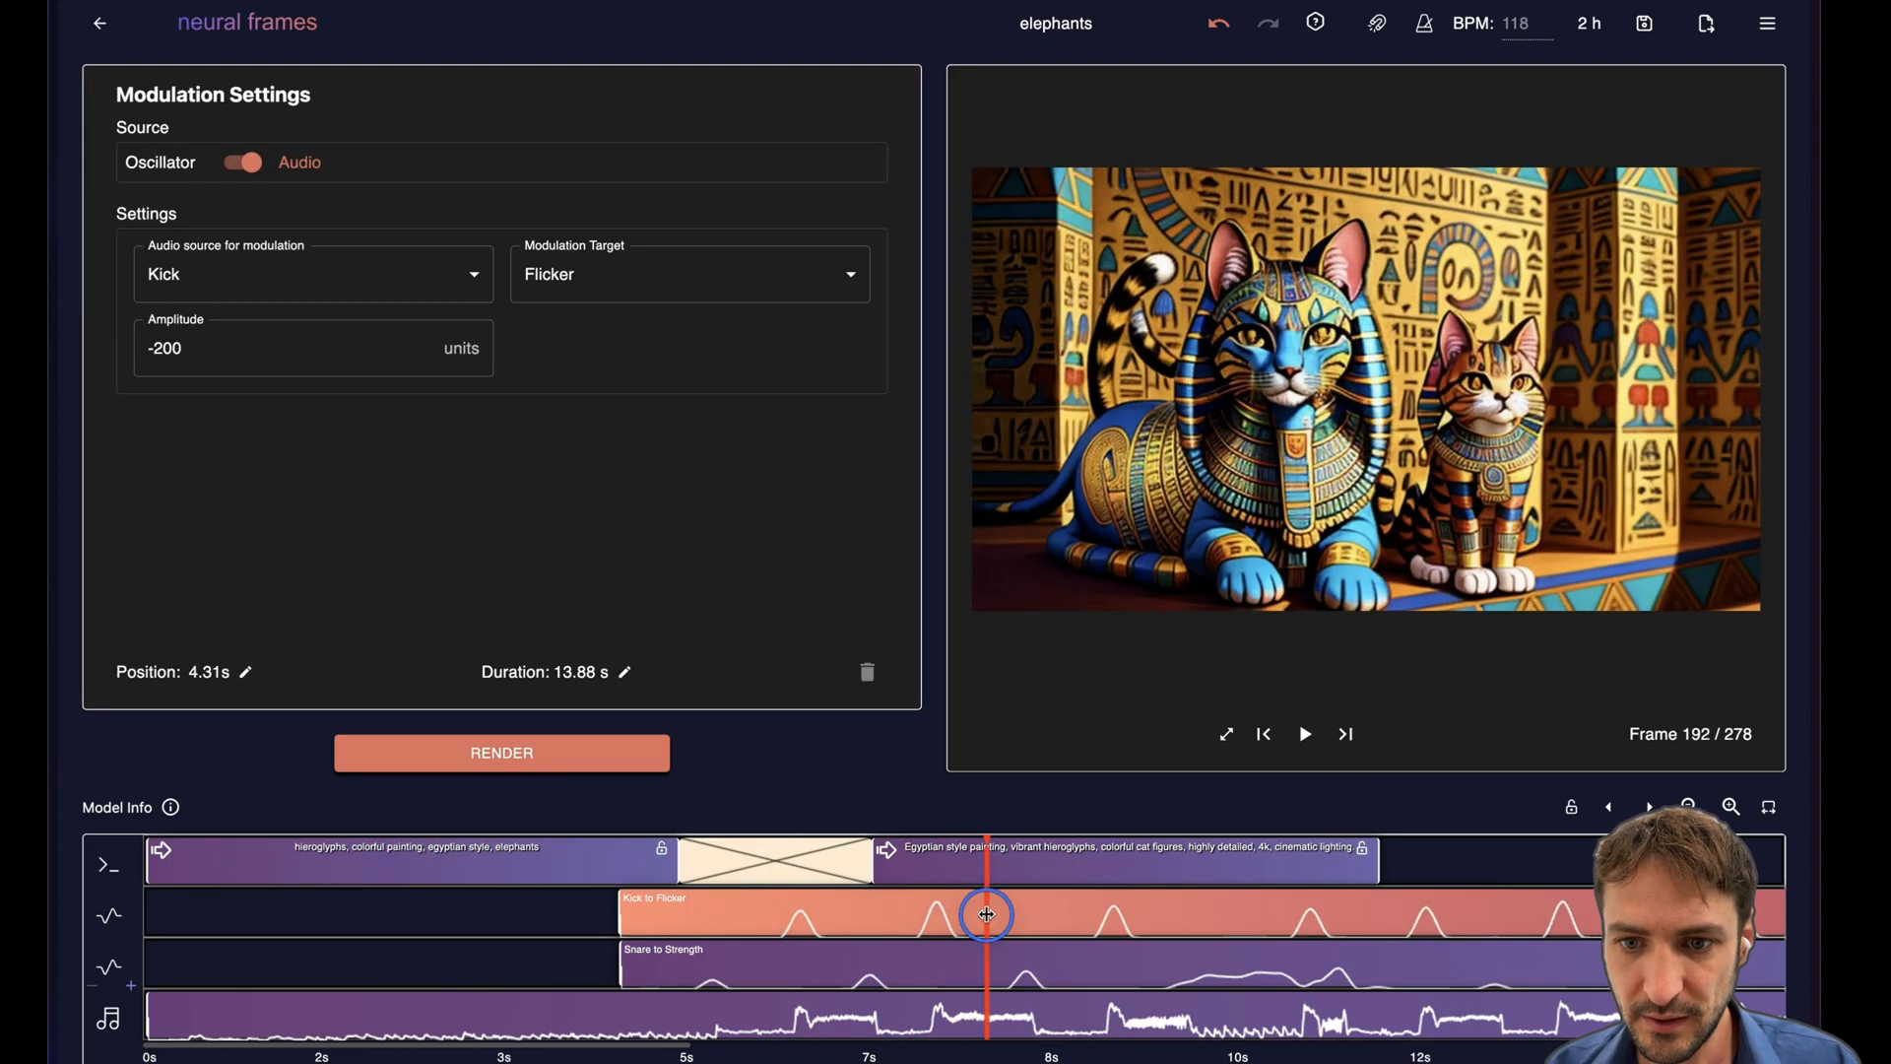
{"action": "left_click_drag", "start_coordinate": [987, 915], "coordinate": [751, 924]}
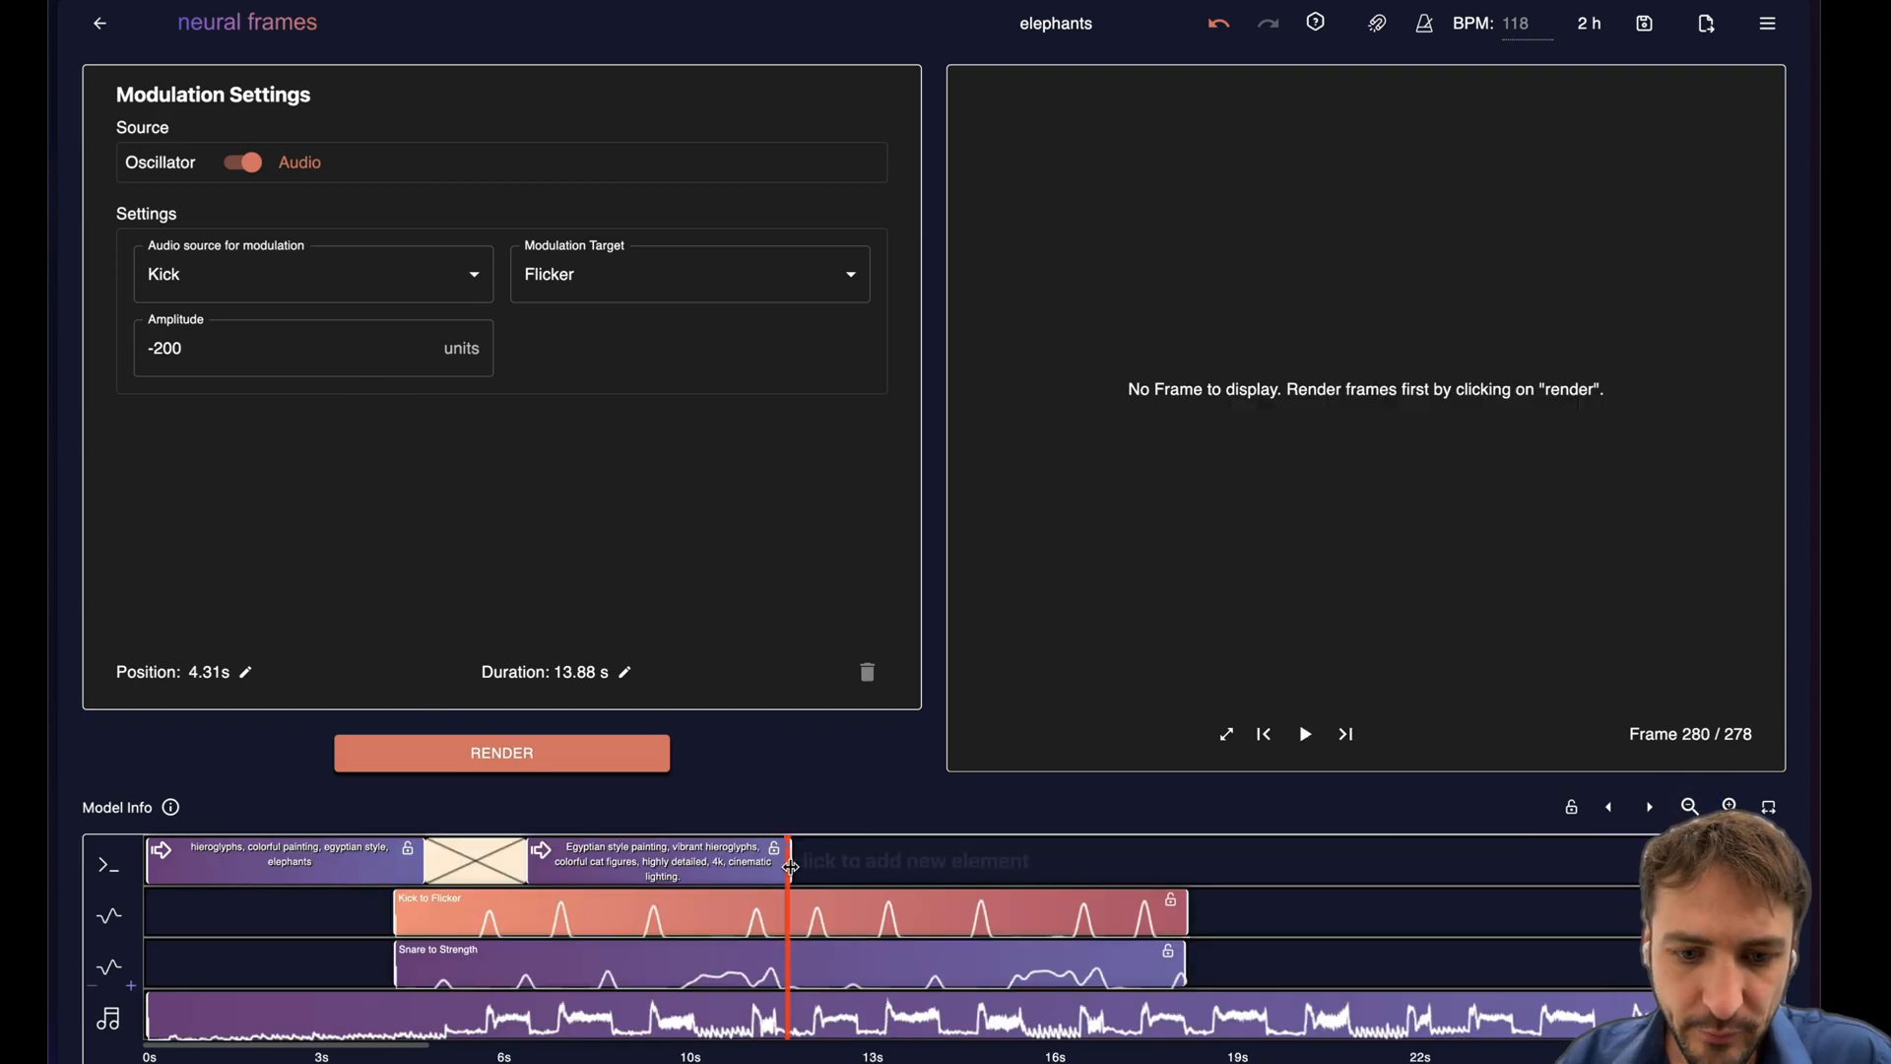
Adjust the start and length of the third (temple at sunset) prompt clip.
{"action": "left_click", "coordinate": [897, 857]}
{"action": "left_click_drag", "start_coordinate": [897, 857], "coordinate": [891, 857]}
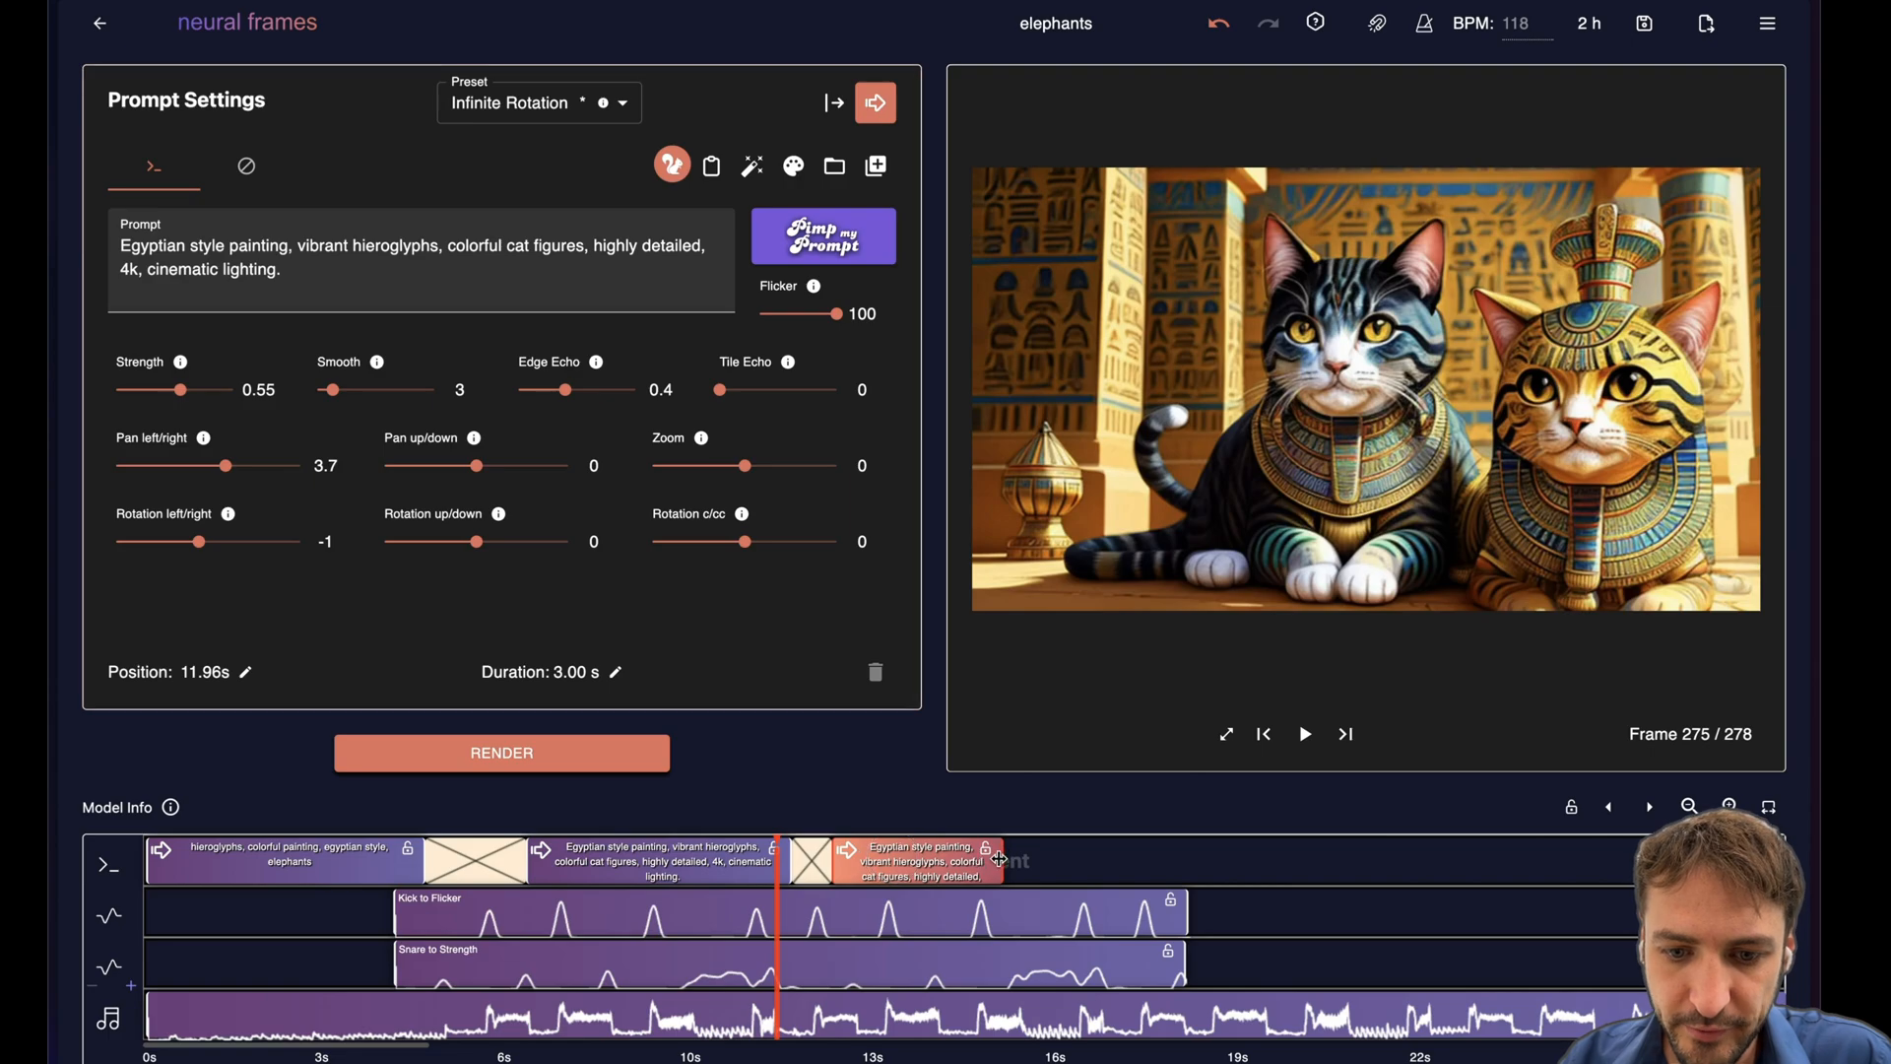
{"action": "left_click_drag", "start_coordinate": [1005, 858], "coordinate": [1009, 857]}
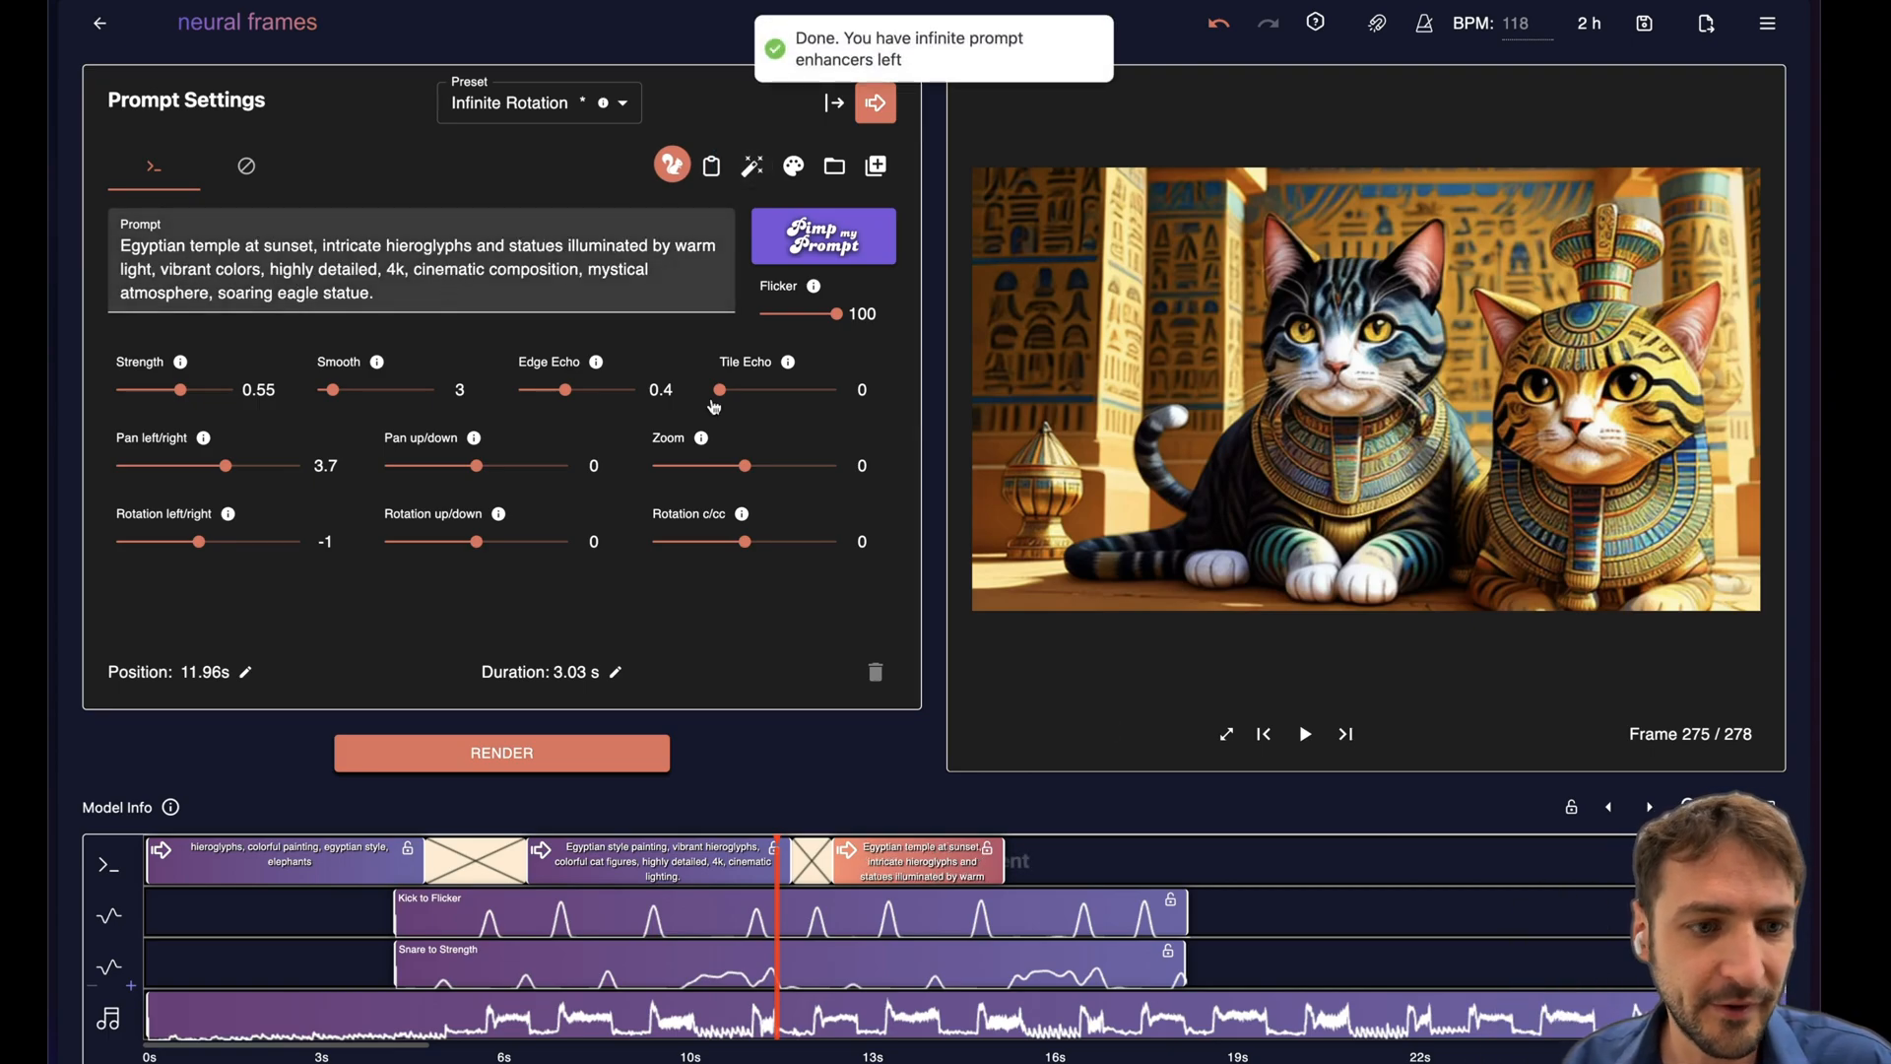
Add starlit-pyramid and pharaohs-throne-room clips with enhanced prompts and shorten Kick to Flicker to ~12.5 s.
{"action": "left_click", "coordinate": [1173, 862]}
{"action": "left_click_drag", "start_coordinate": [1171, 861], "coordinate": [1146, 862]}
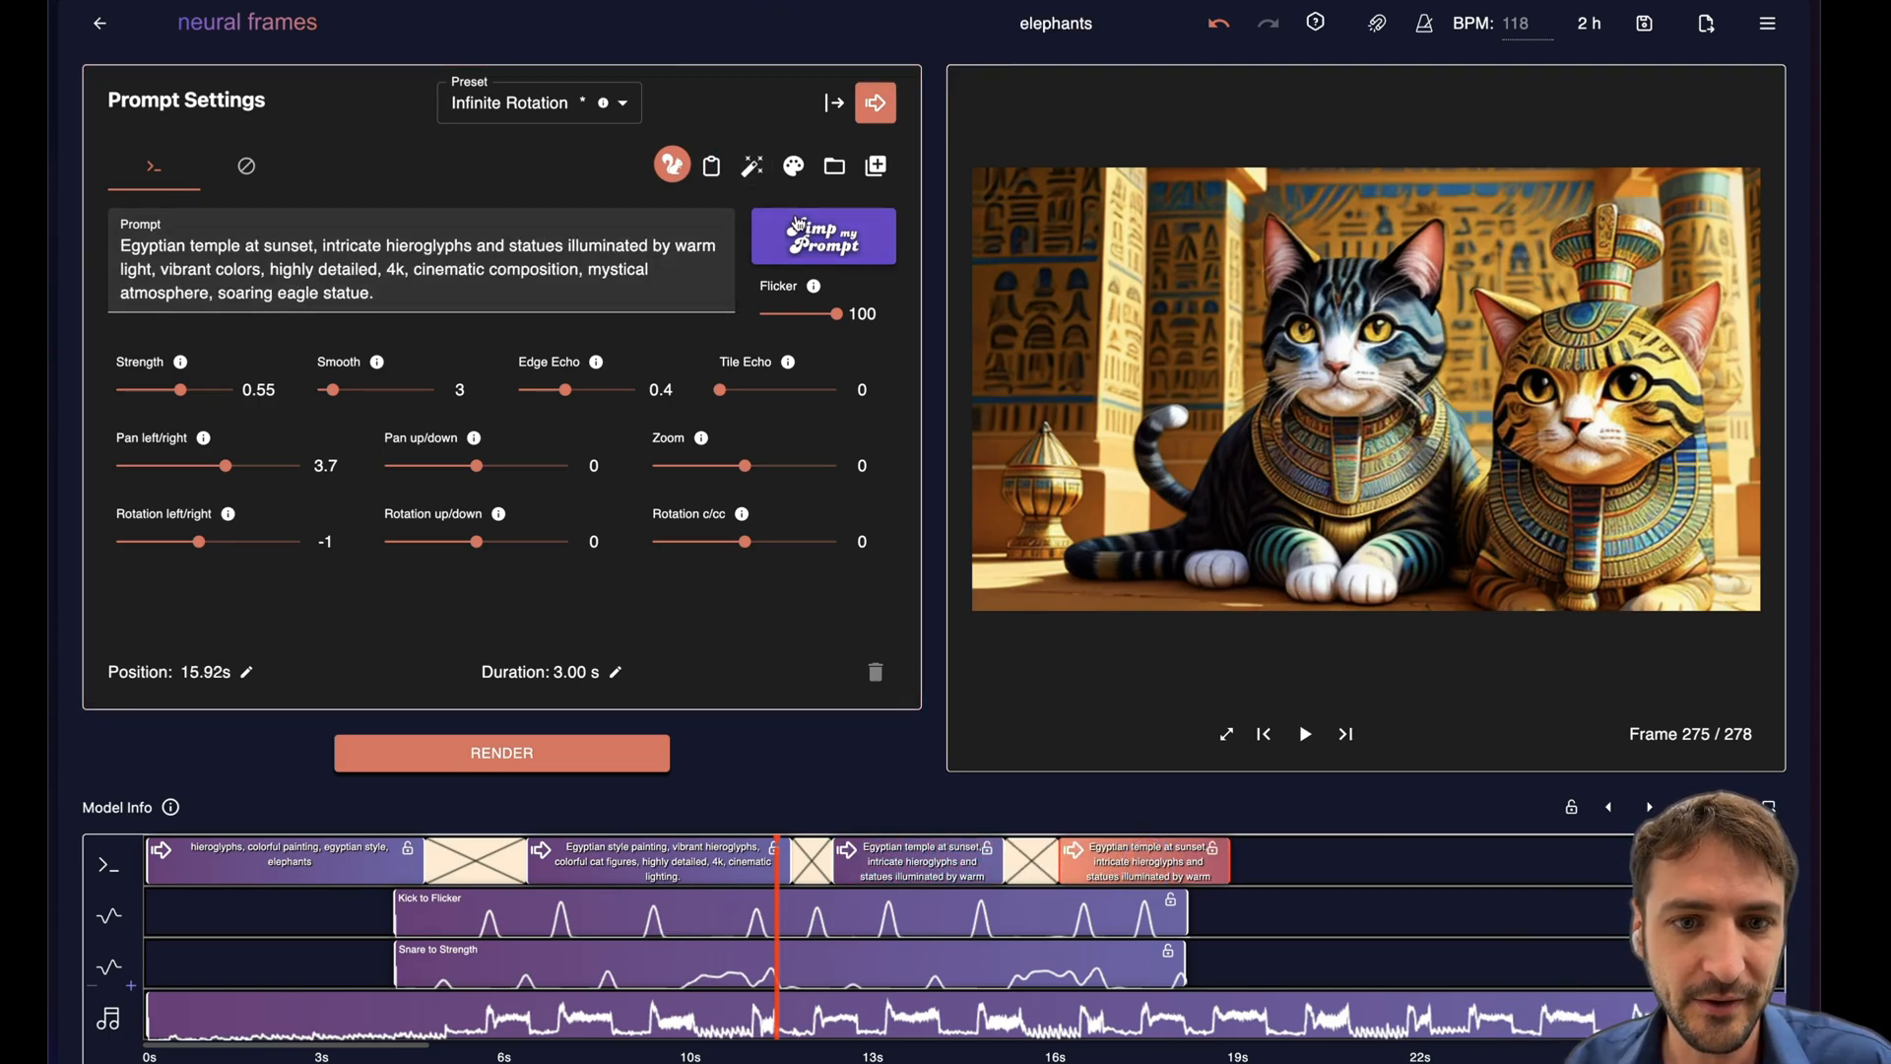
{"action": "left_click", "coordinate": [752, 167]}
{"action": "left_click", "coordinate": [1310, 862]}
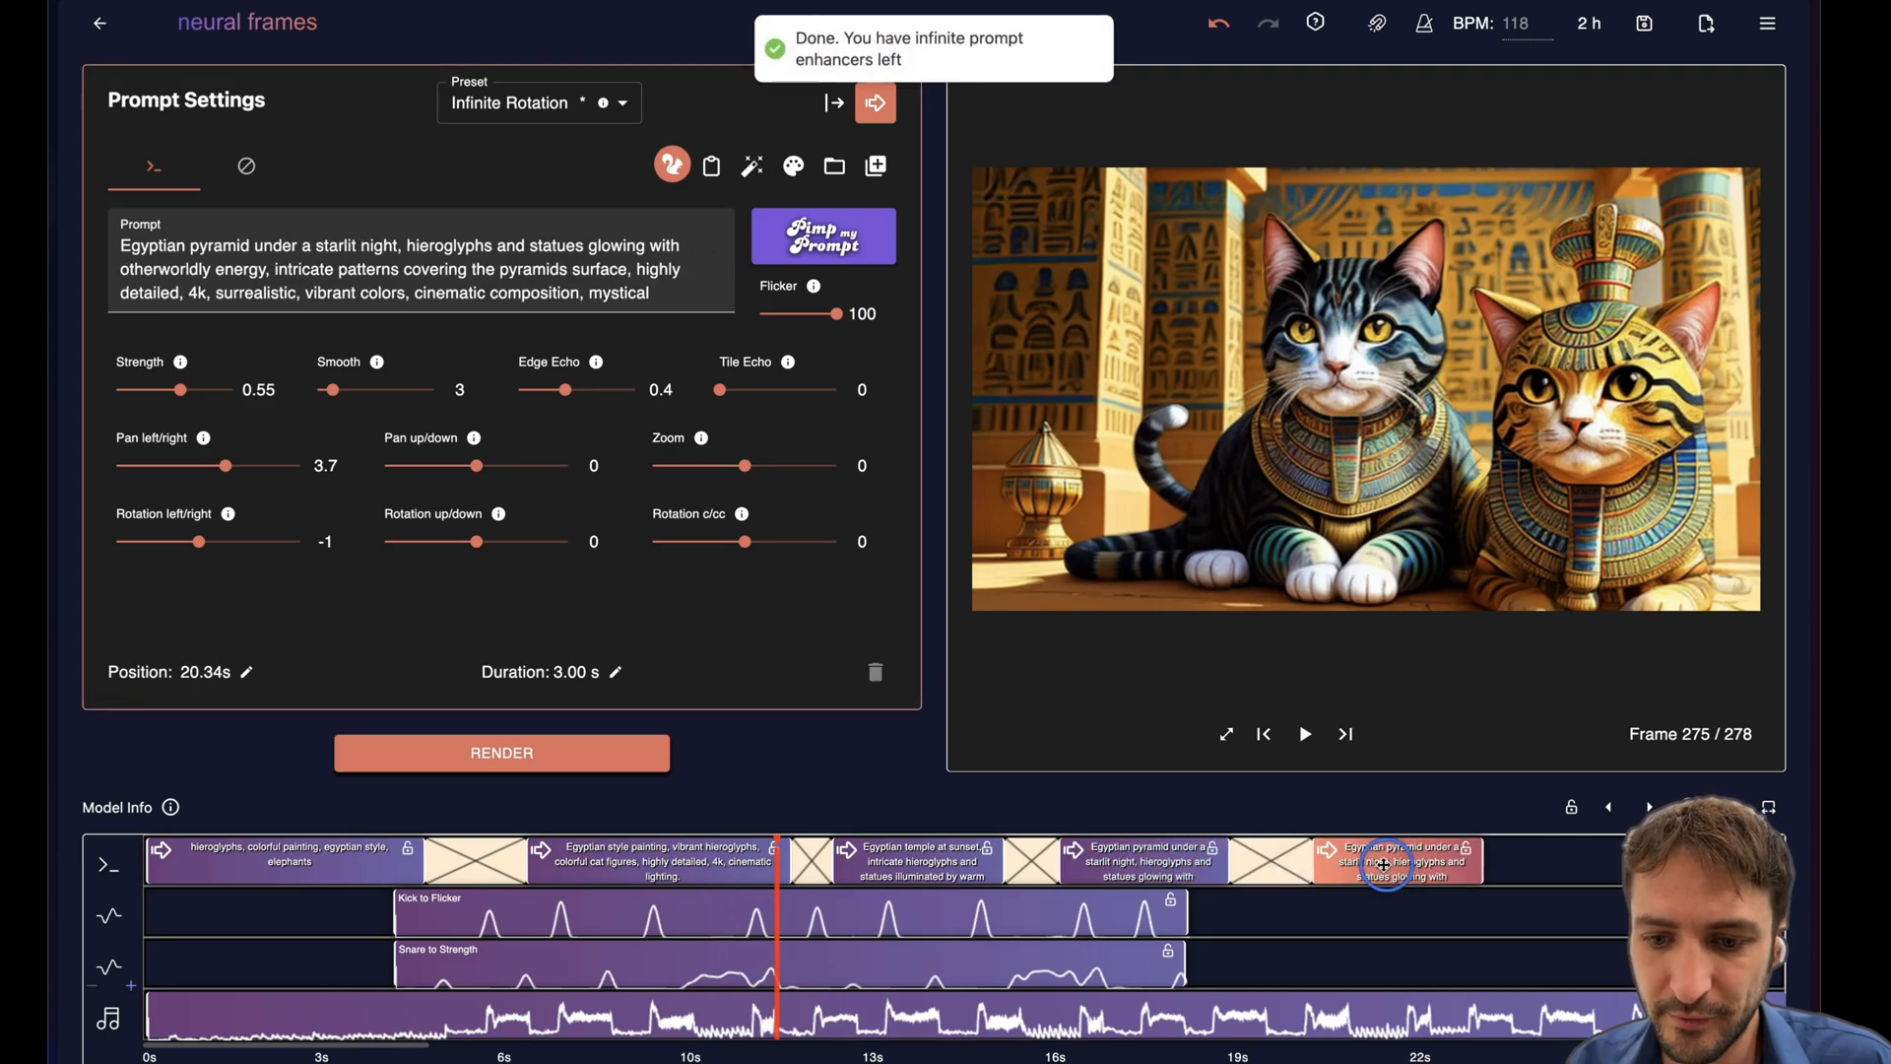
{"action": "left_click", "coordinate": [751, 166]}
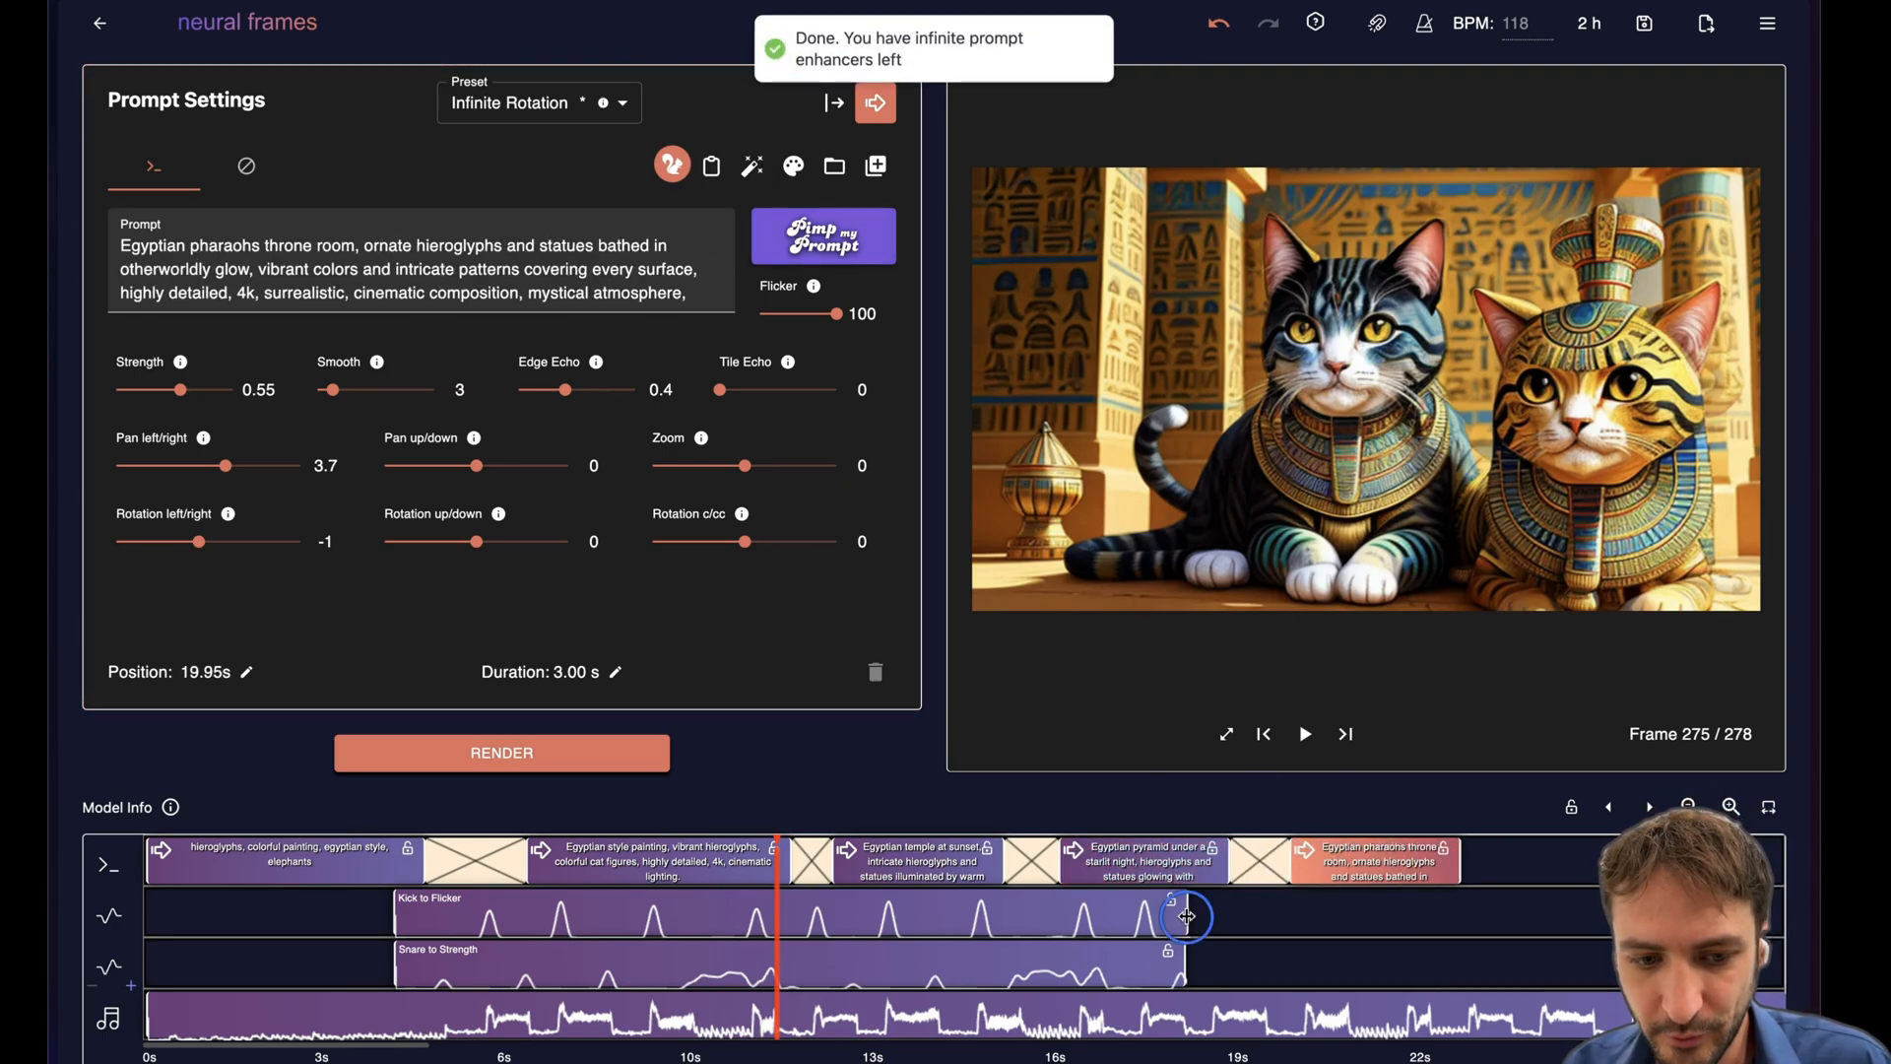
{"action": "left_click_drag", "start_coordinate": [1148, 927], "coordinate": [842, 916]}
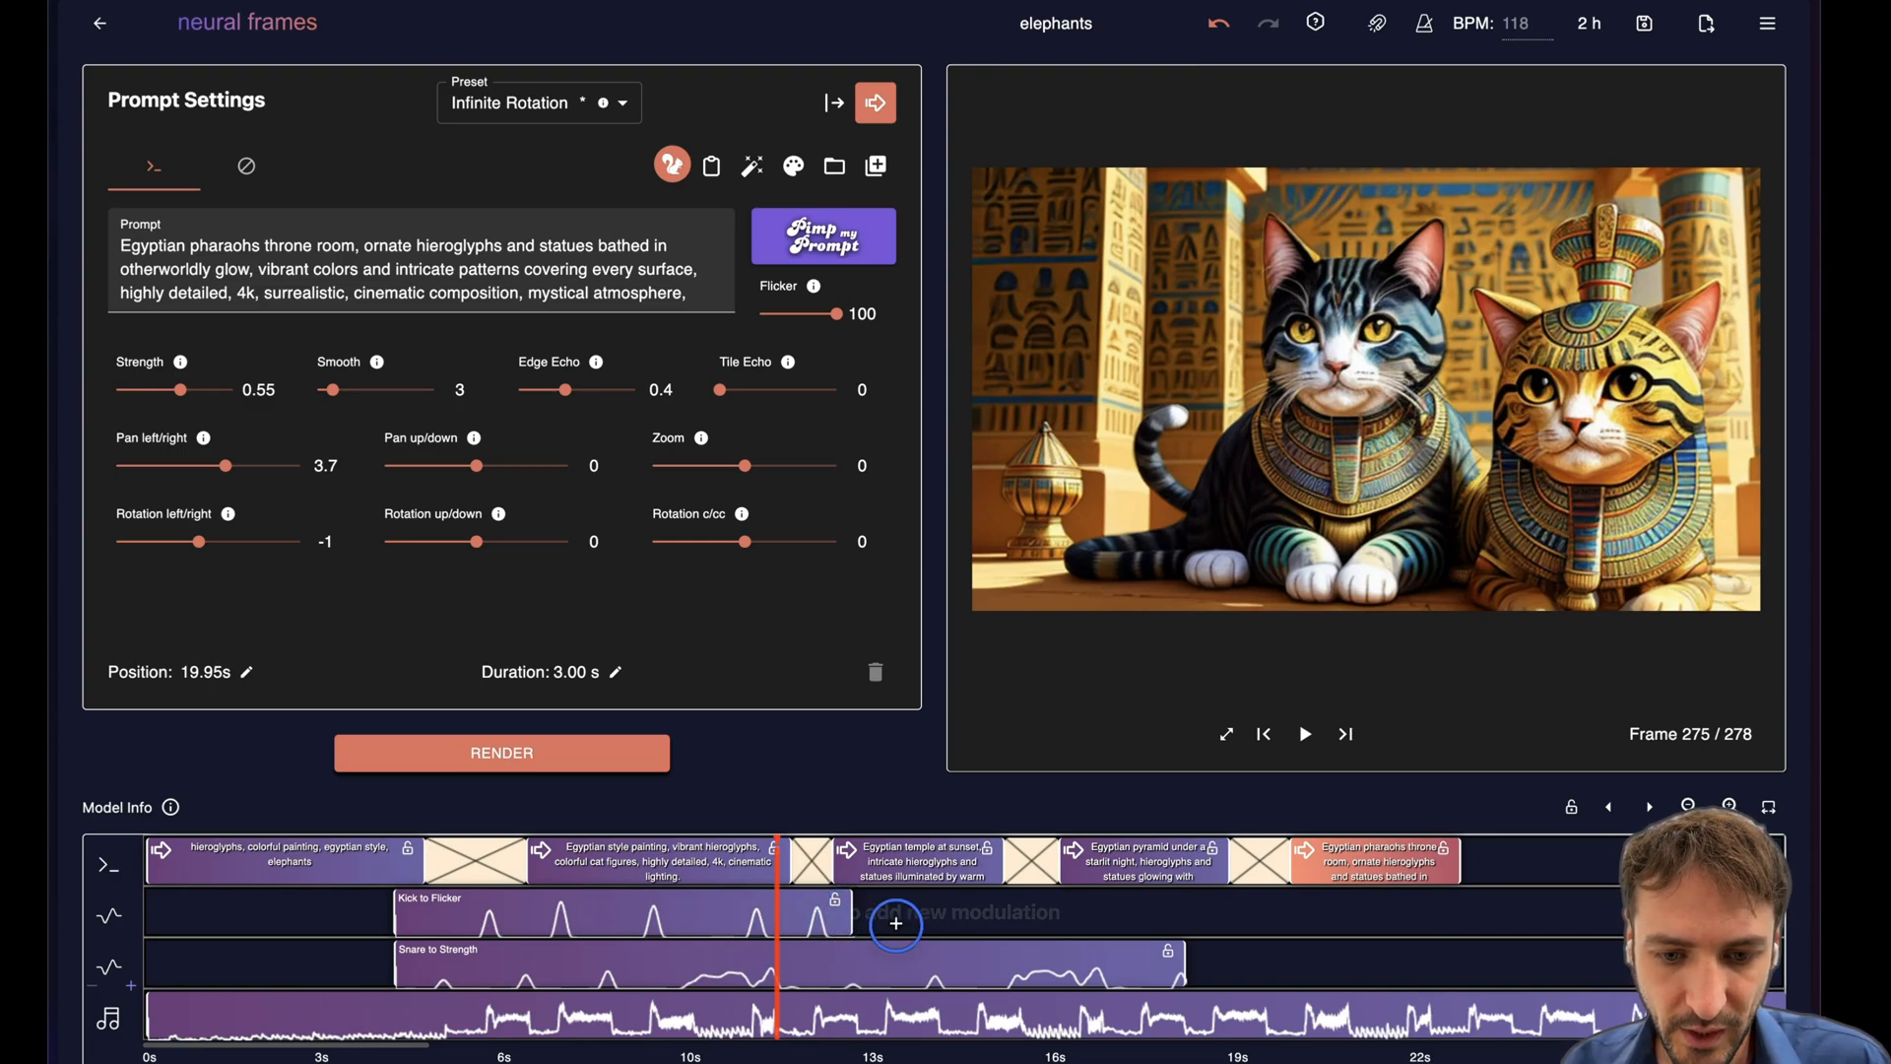
Add a Kick to Tile Echo modulation after Kick to Flicker, extended along the track.
{"action": "left_click", "coordinate": [894, 916]}
{"action": "mouse_move", "coordinate": [1034, 919]}
{"action": "left_mouse_down"}
{"action": "mouse_move", "coordinate": [1014, 922]}
{"action": "mouse_move", "coordinate": [1479, 921]}
{"action": "left_mouse_up"}
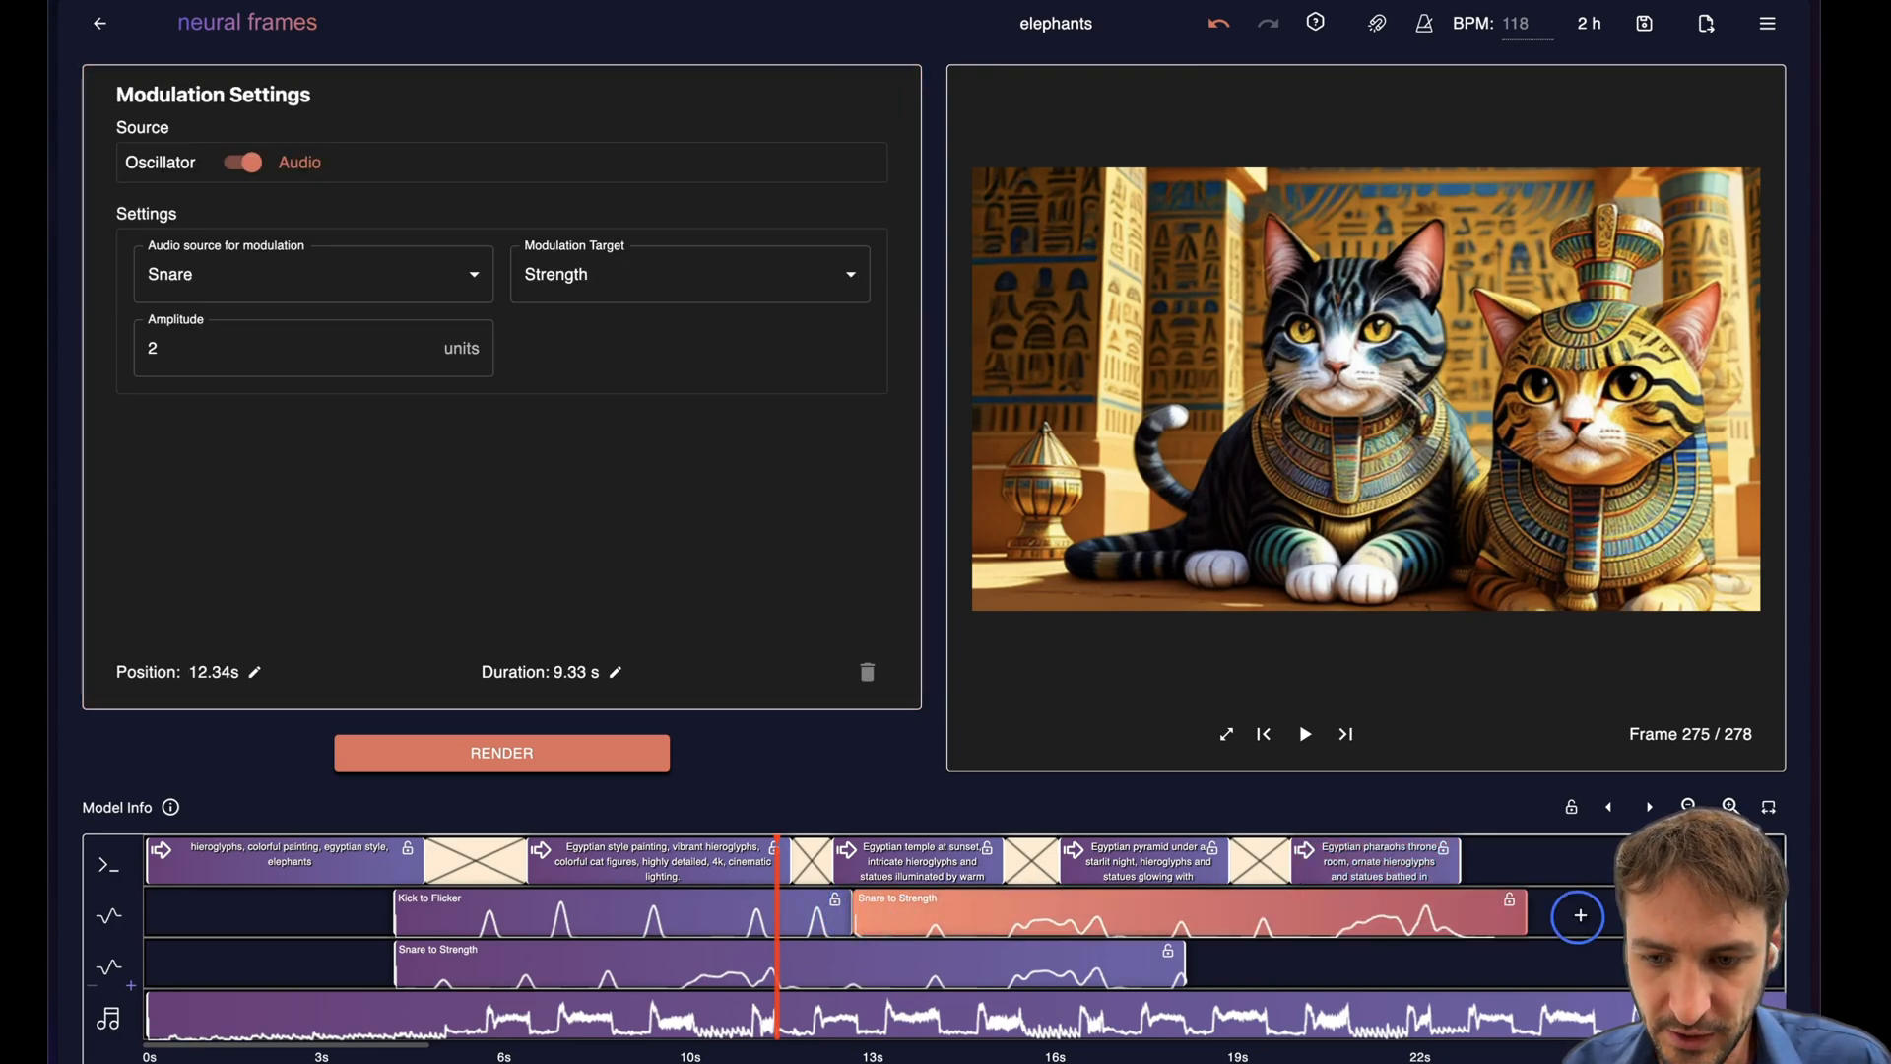
{"action": "left_click", "coordinate": [310, 274]}
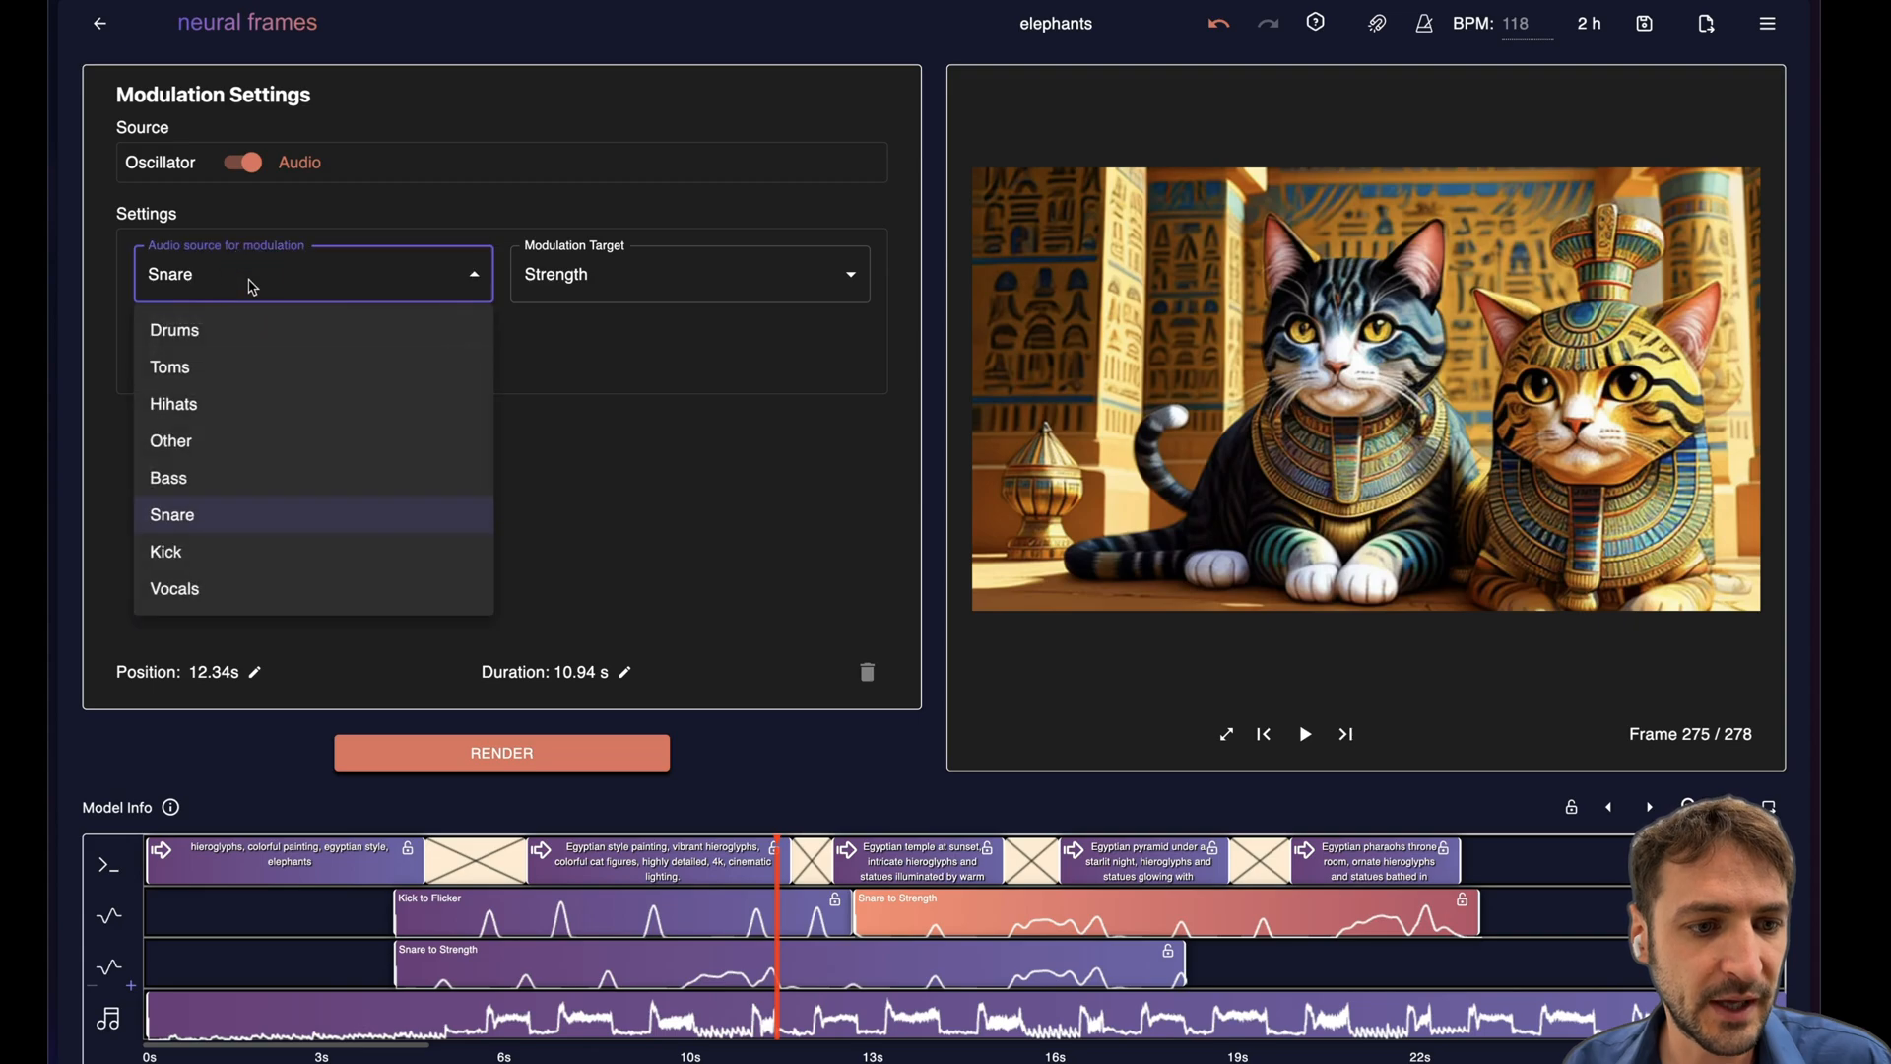
{"action": "left_click", "coordinate": [222, 551]}
{"action": "left_click", "coordinate": [691, 273]}
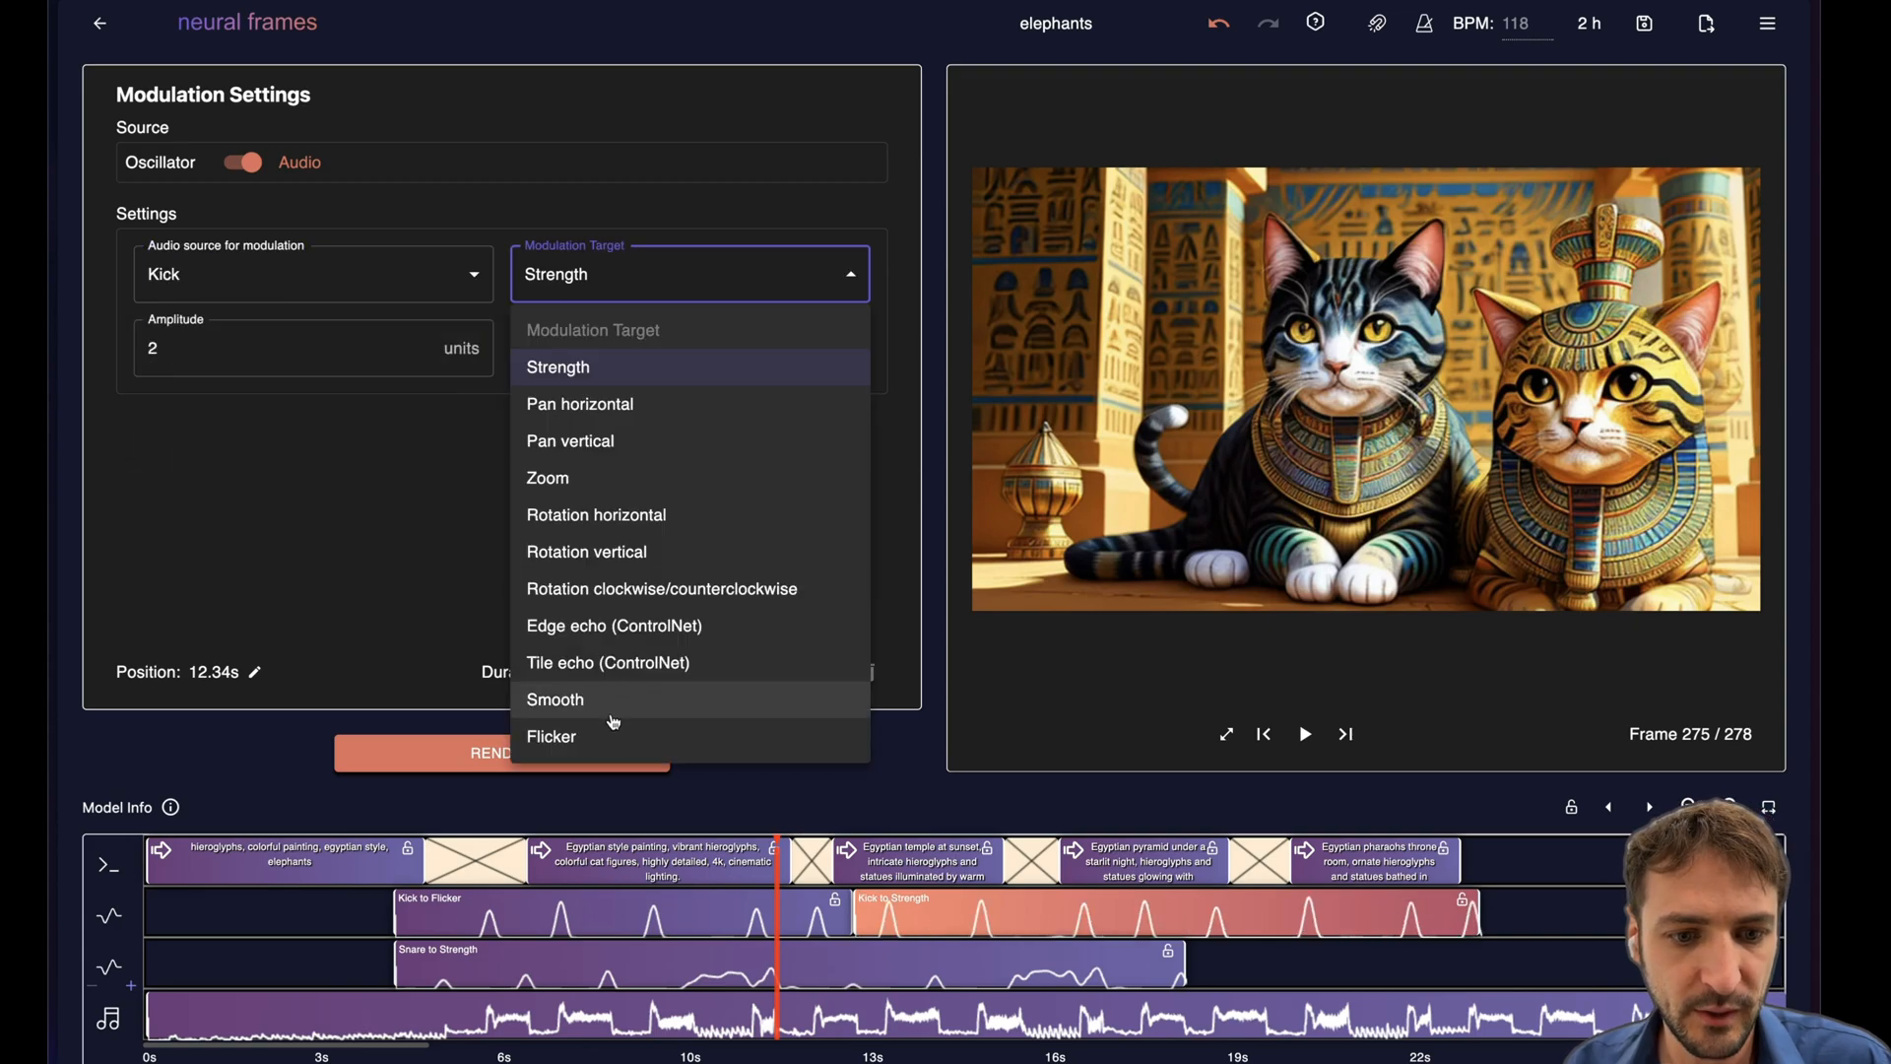
{"action": "left_click", "coordinate": [629, 666]}
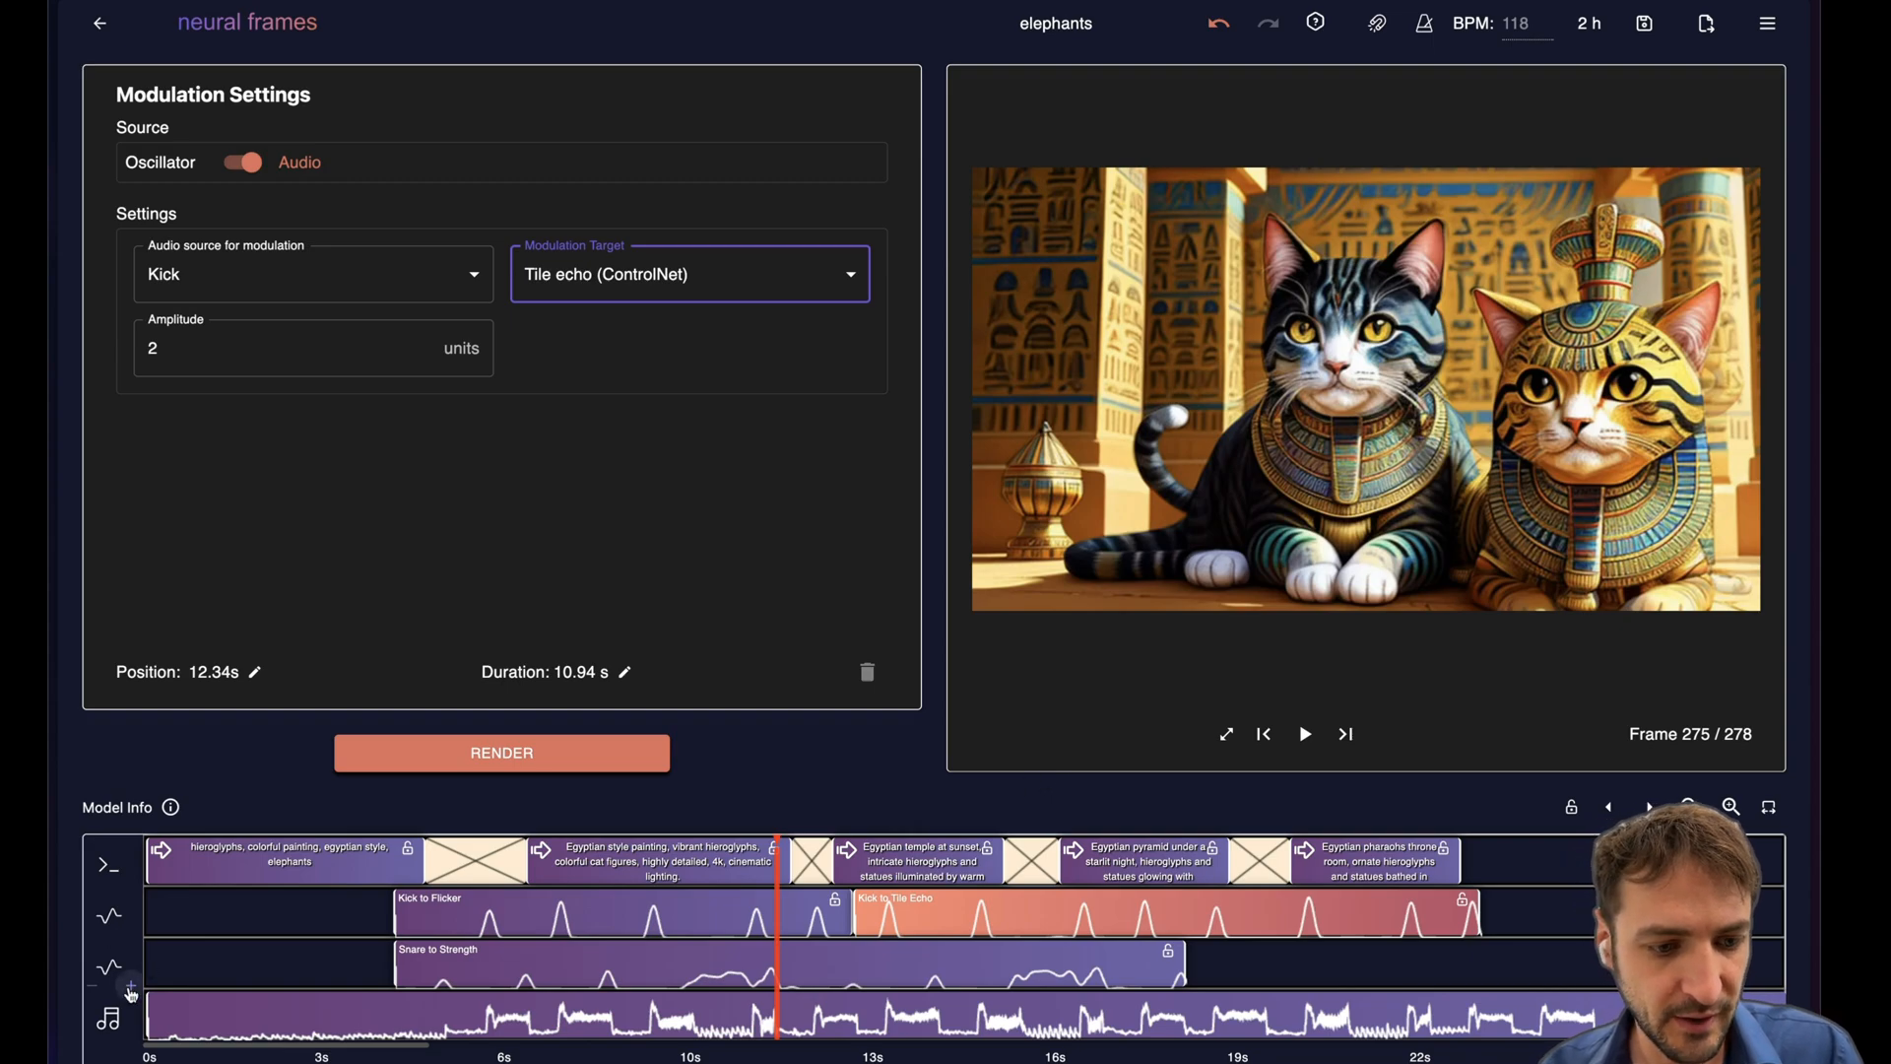
Add a Kick to Zoom modulation on a new track from ~12 to 22 s and extend Snare to Strength to ~22 s.
{"action": "left_click", "coordinate": [121, 972]}
{"action": "double_click", "coordinate": [872, 970]}
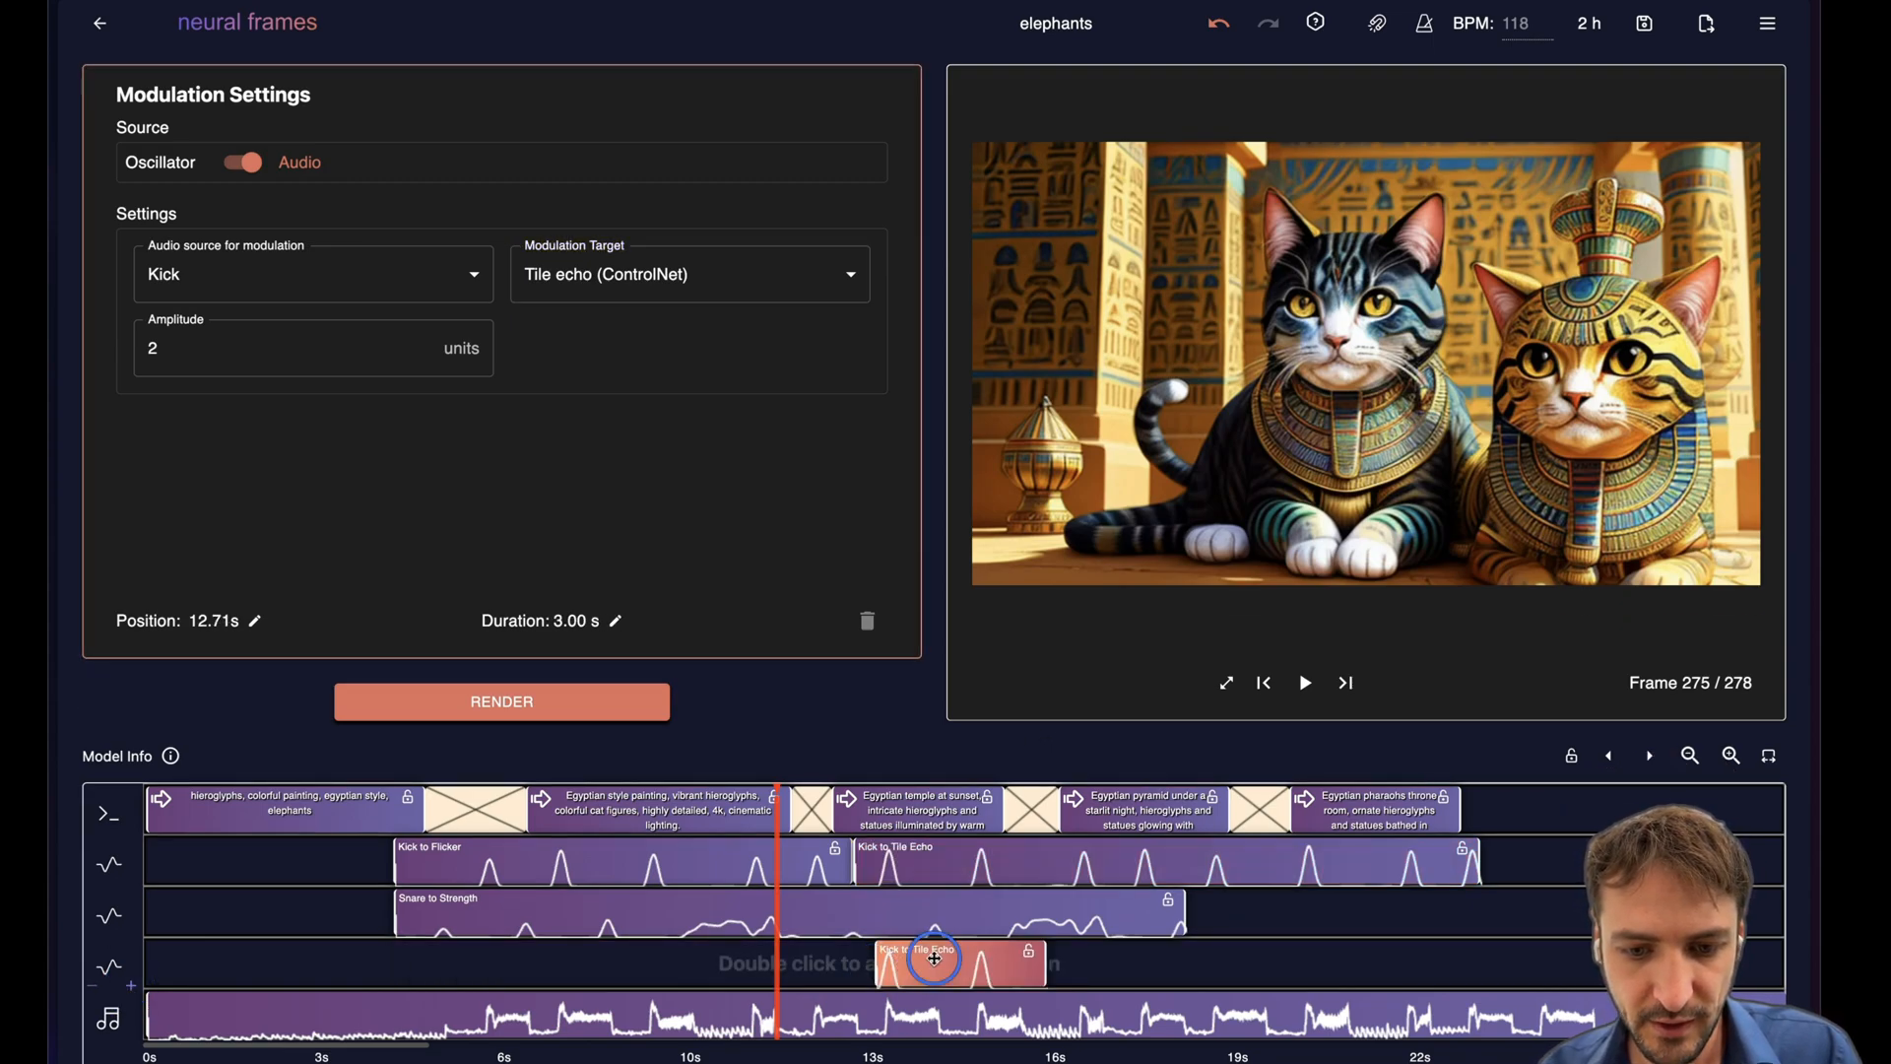
{"action": "left_click_drag", "start_coordinate": [1016, 959], "coordinate": [1478, 957]}
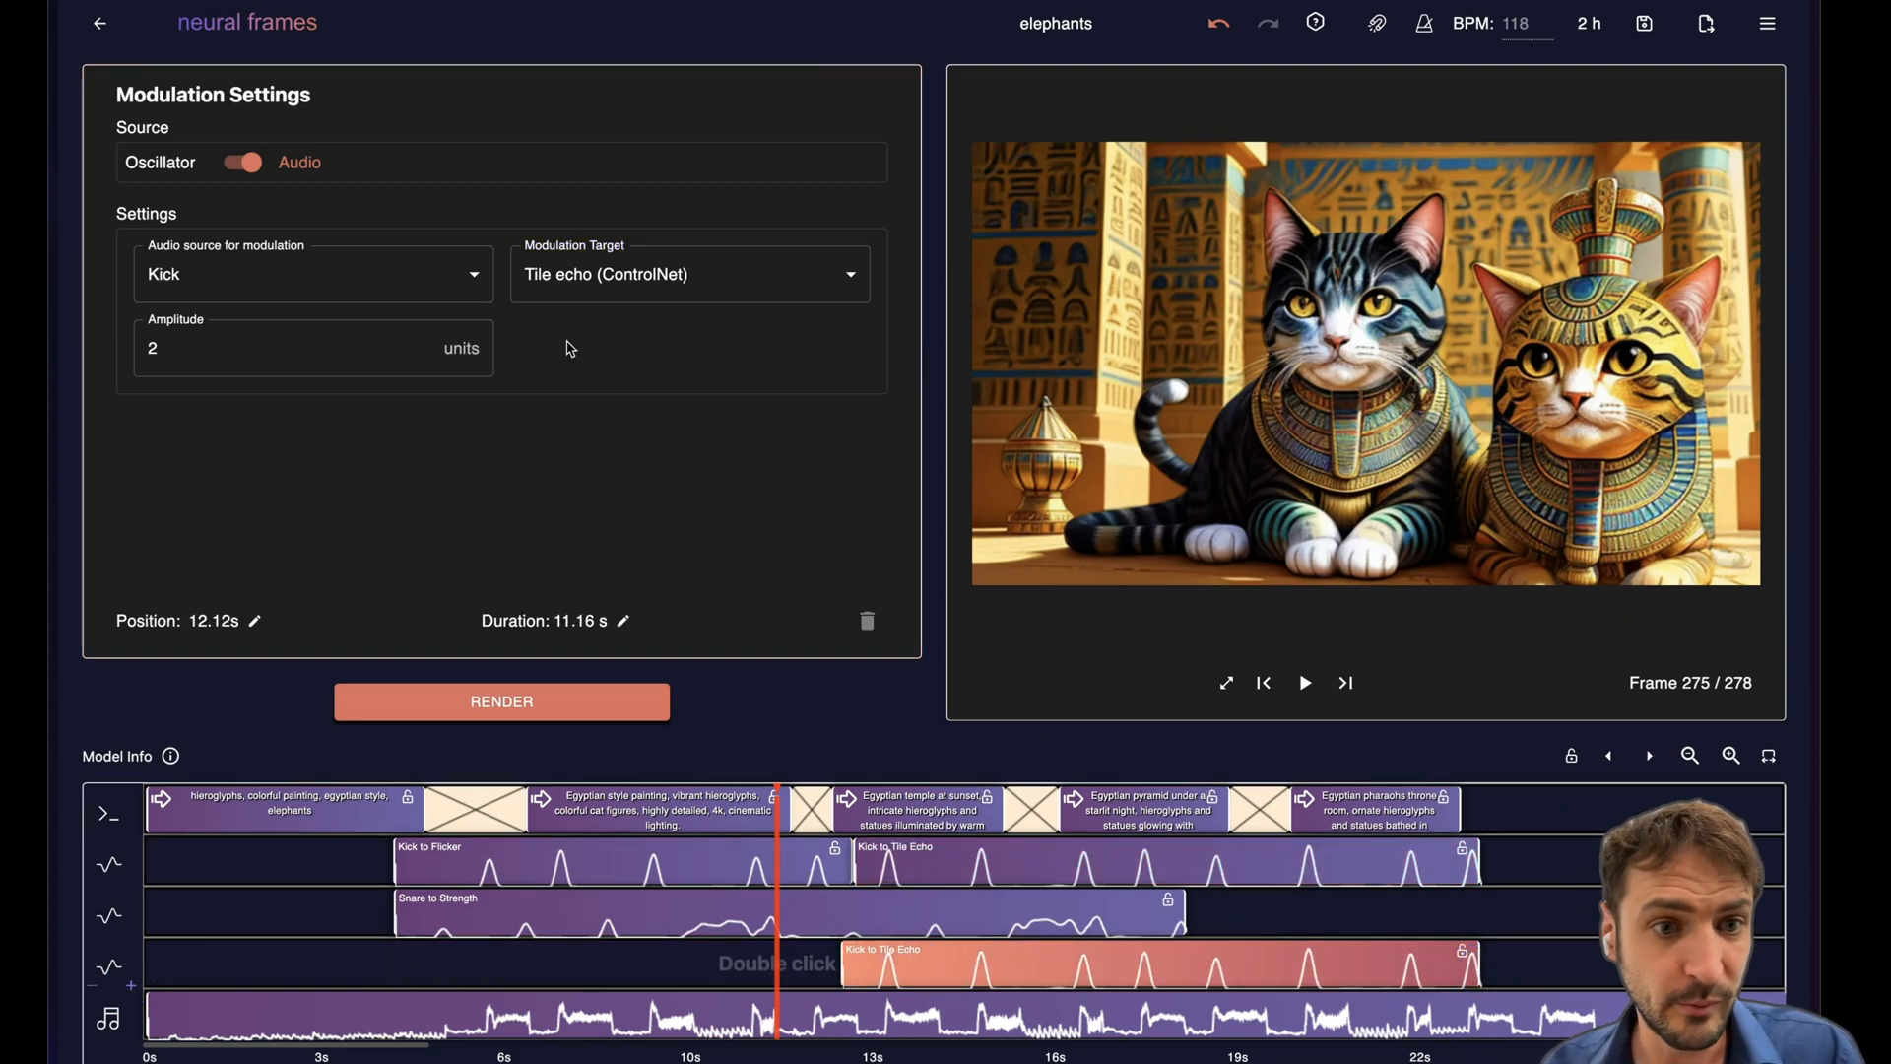
{"action": "left_click", "coordinate": [578, 281]}
{"action": "left_click", "coordinate": [551, 478]}
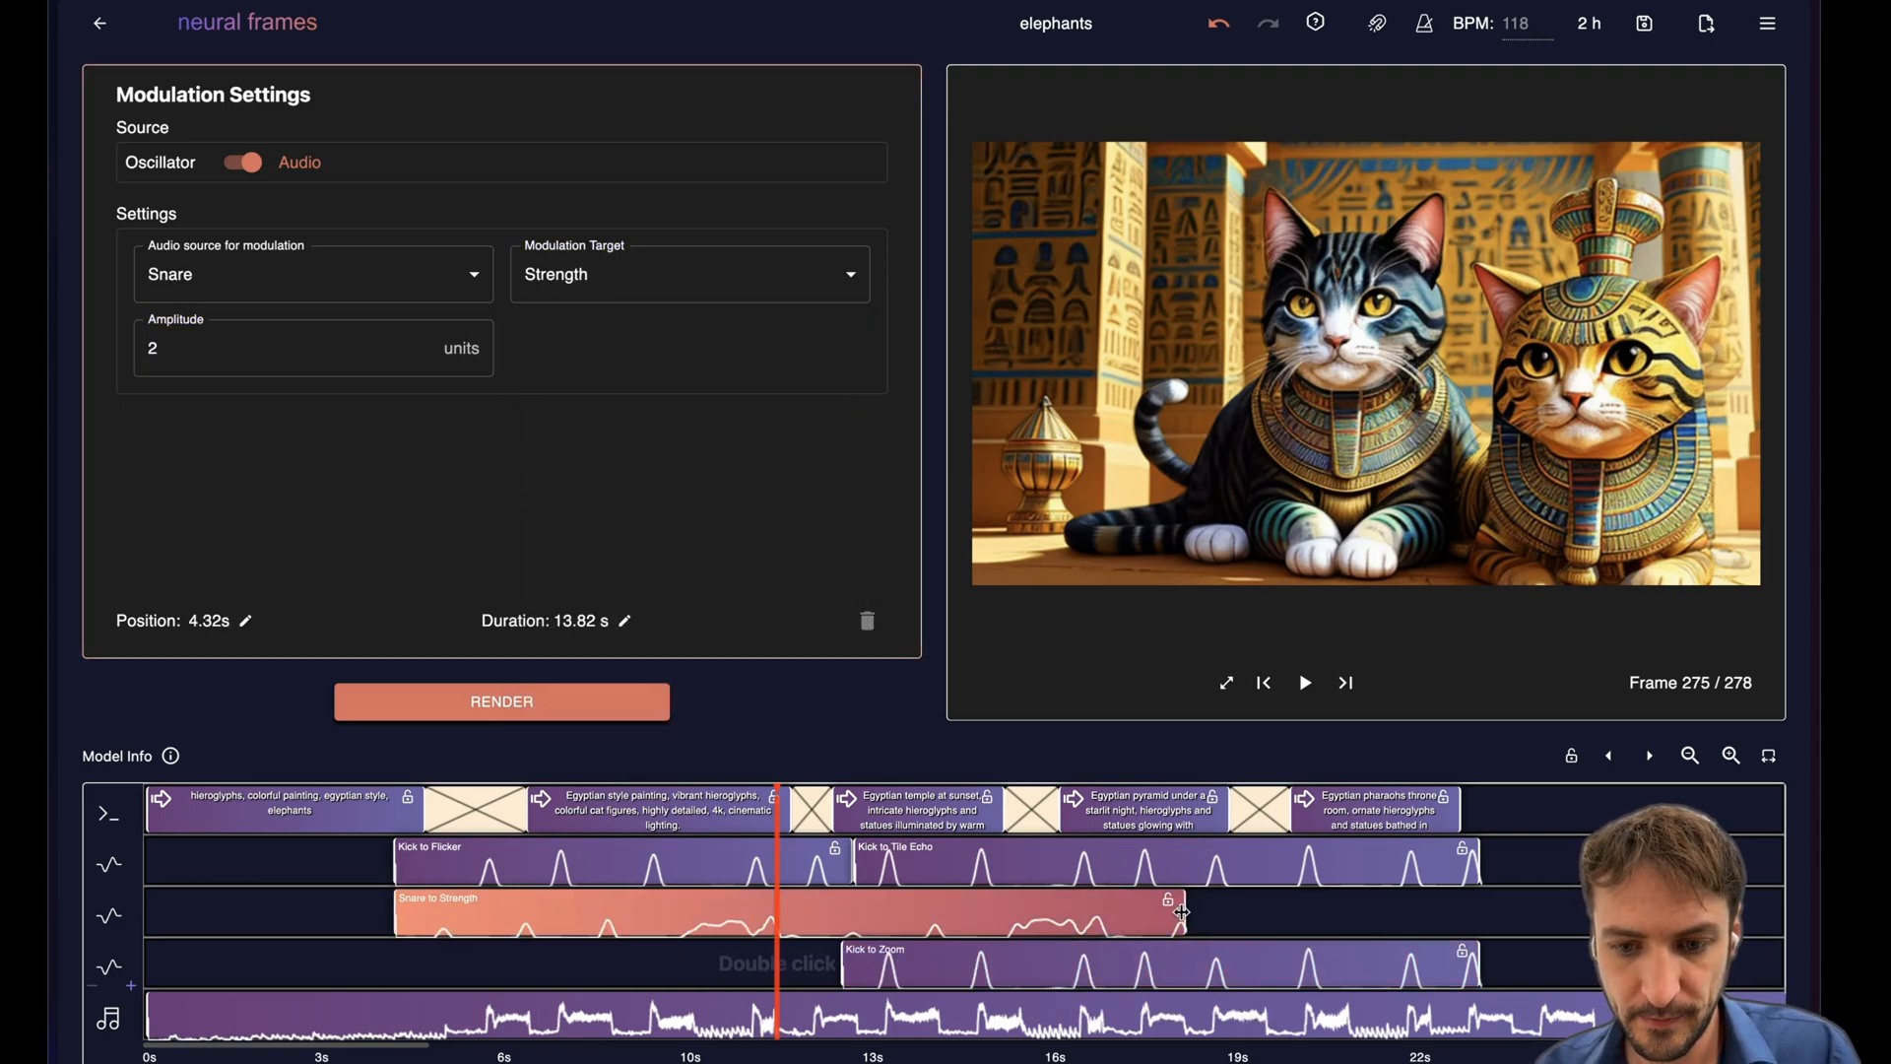
{"action": "left_click_drag", "start_coordinate": [1175, 913], "coordinate": [1456, 913]}
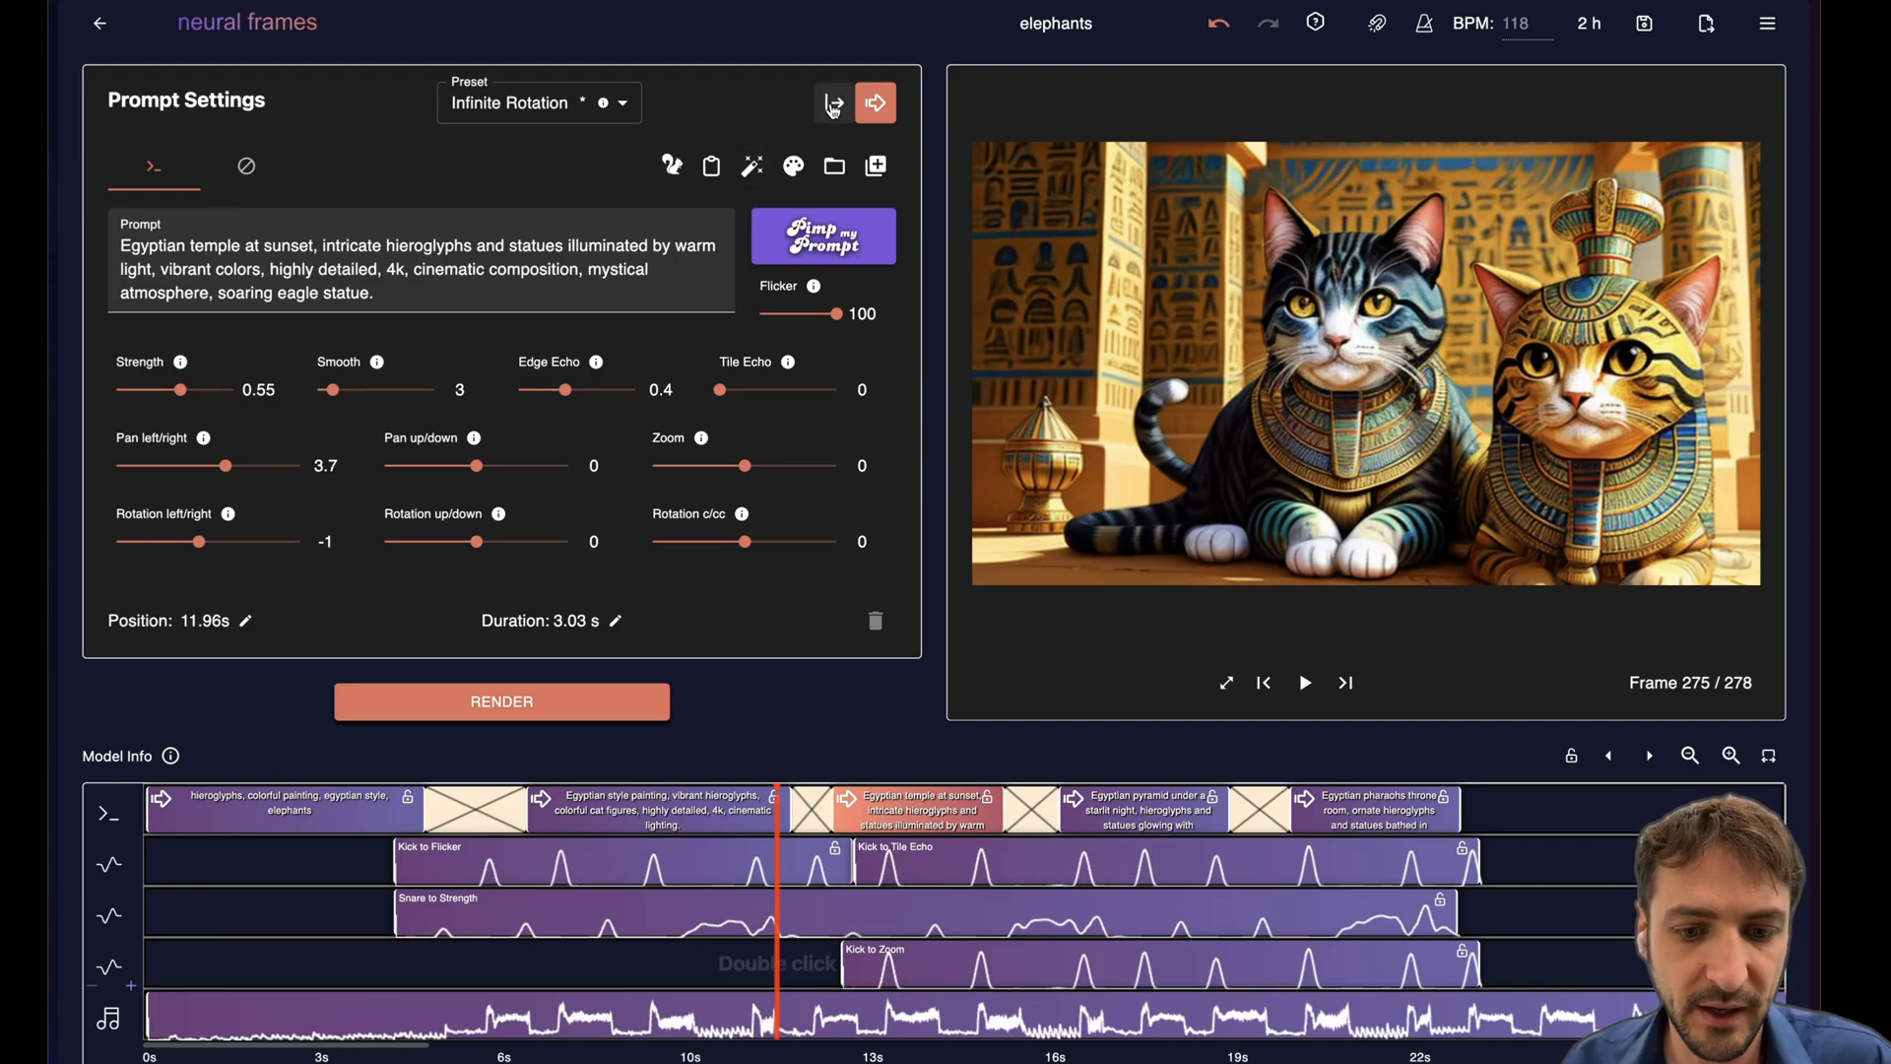
Select the pyramid clip, park the playhead near 13 s and give it a hard-cut start frame.
{"action": "left_click", "coordinate": [1131, 806]}
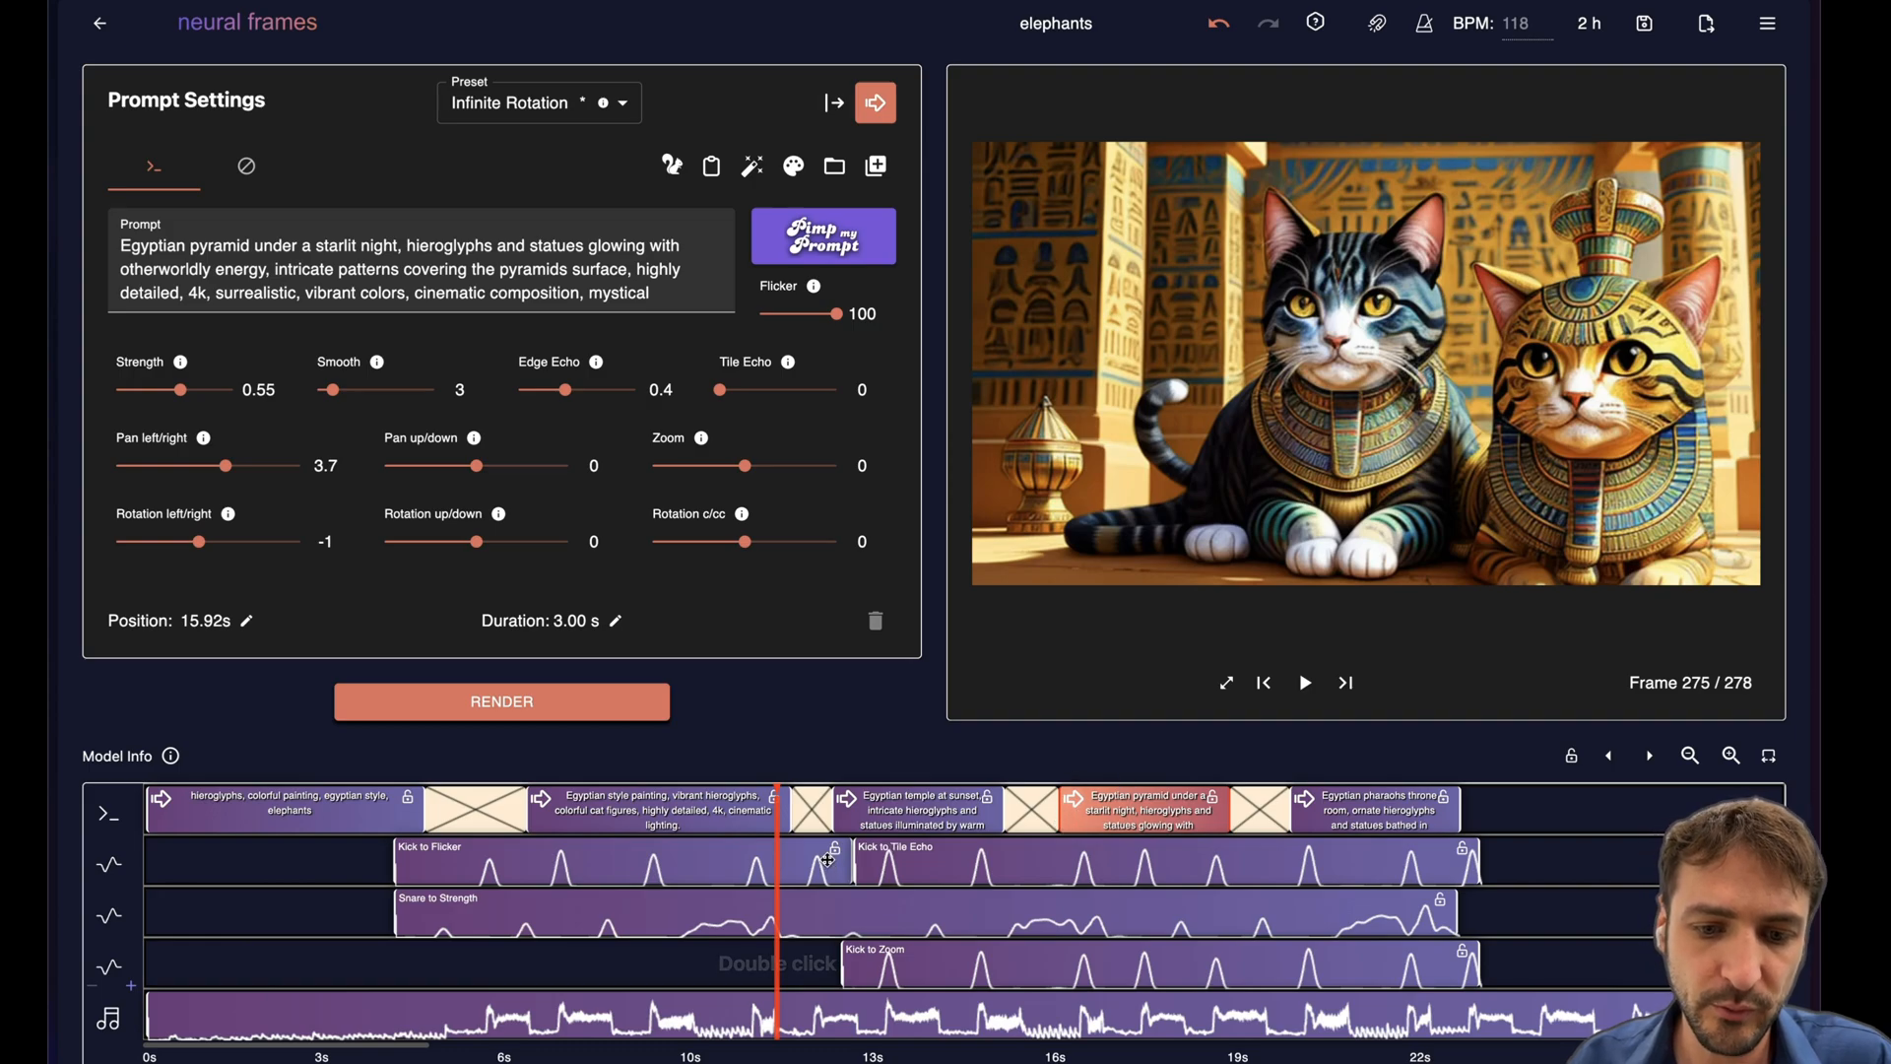
{"action": "left_click", "coordinate": [757, 865]}
{"action": "left_click", "coordinate": [857, 869]}
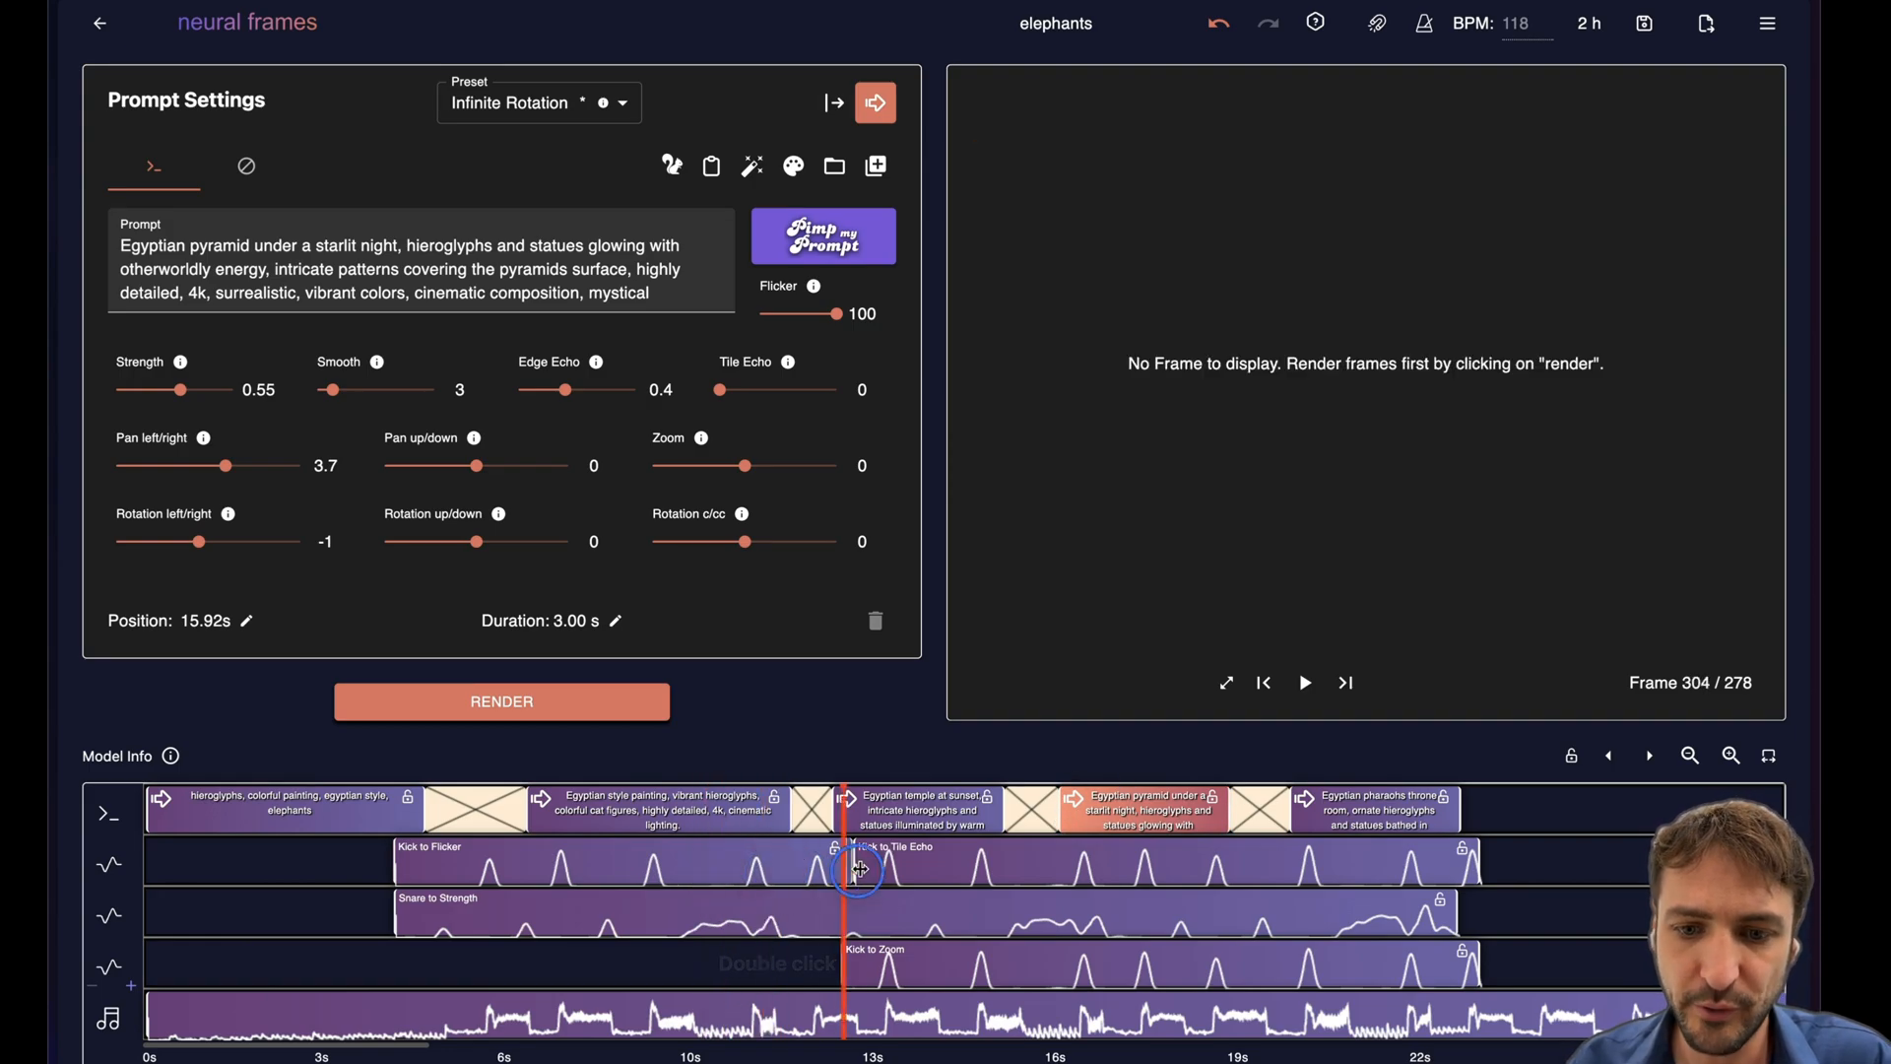
{"action": "left_click", "coordinate": [769, 870]}
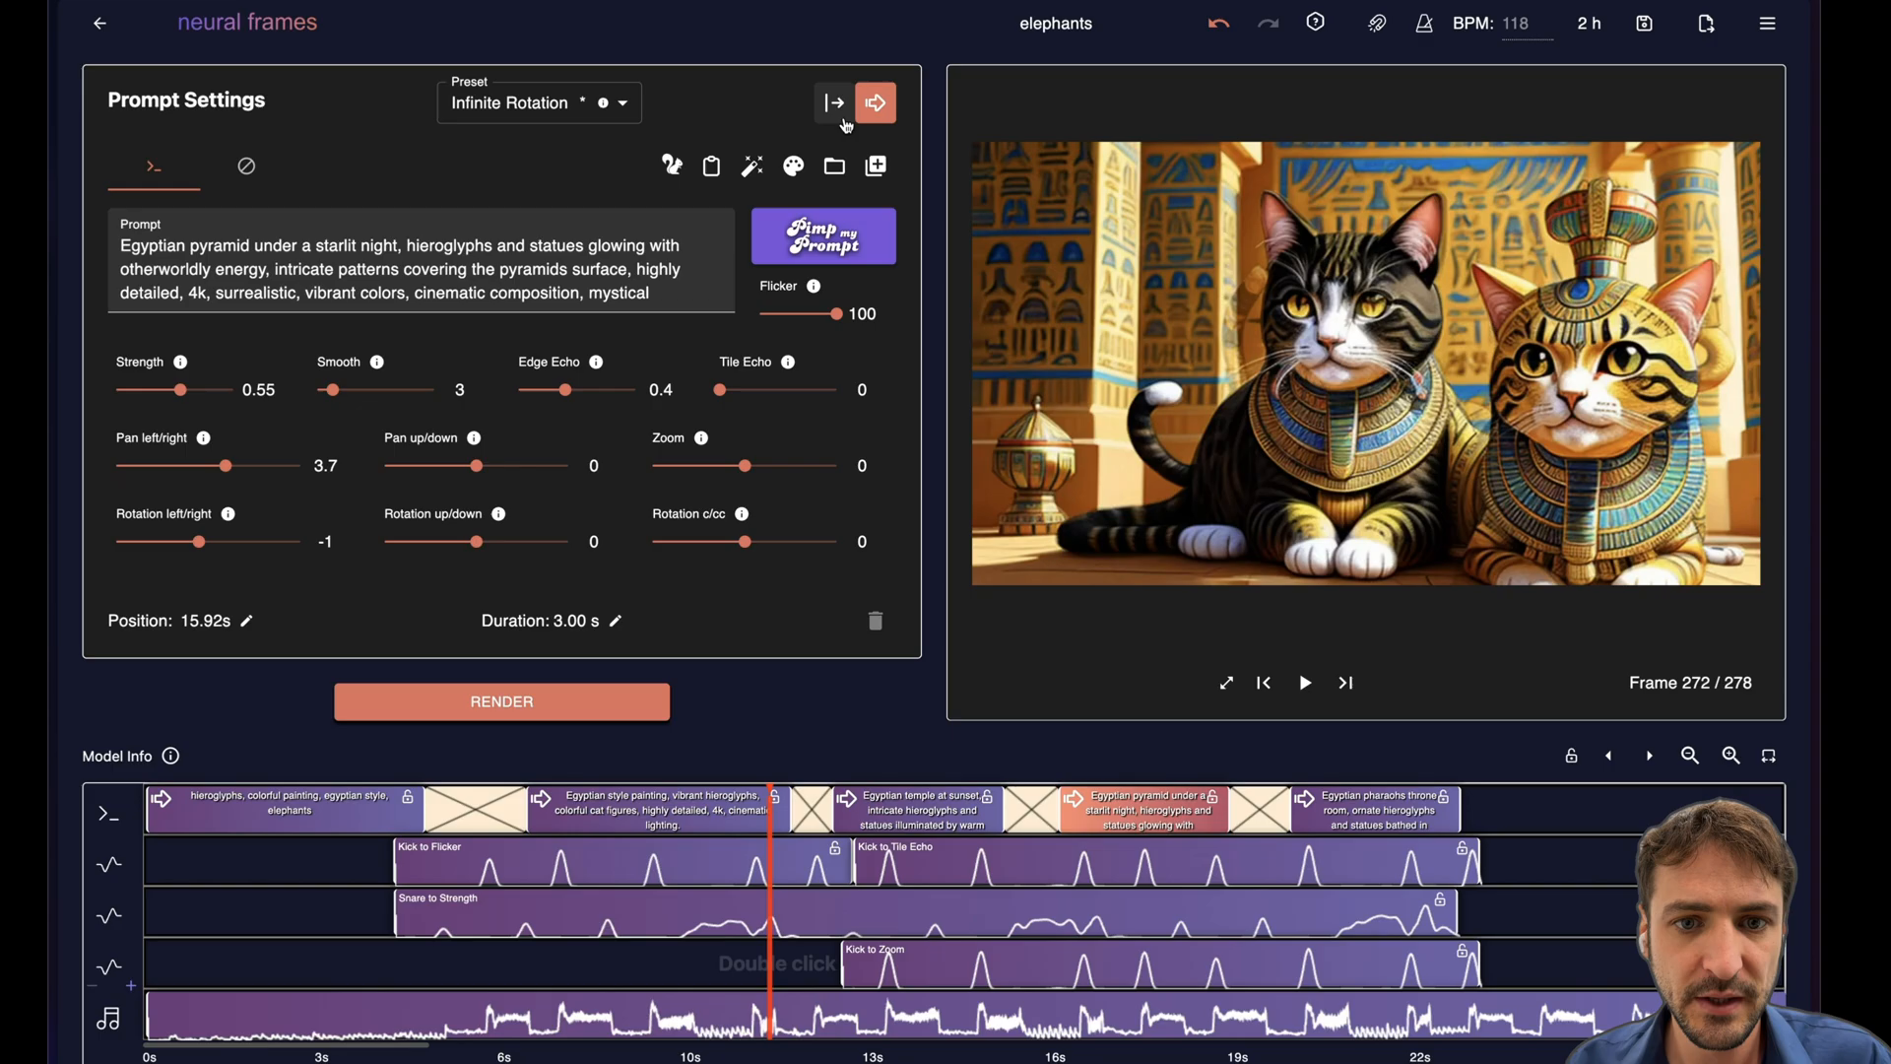
{"action": "left_click", "coordinate": [834, 102]}
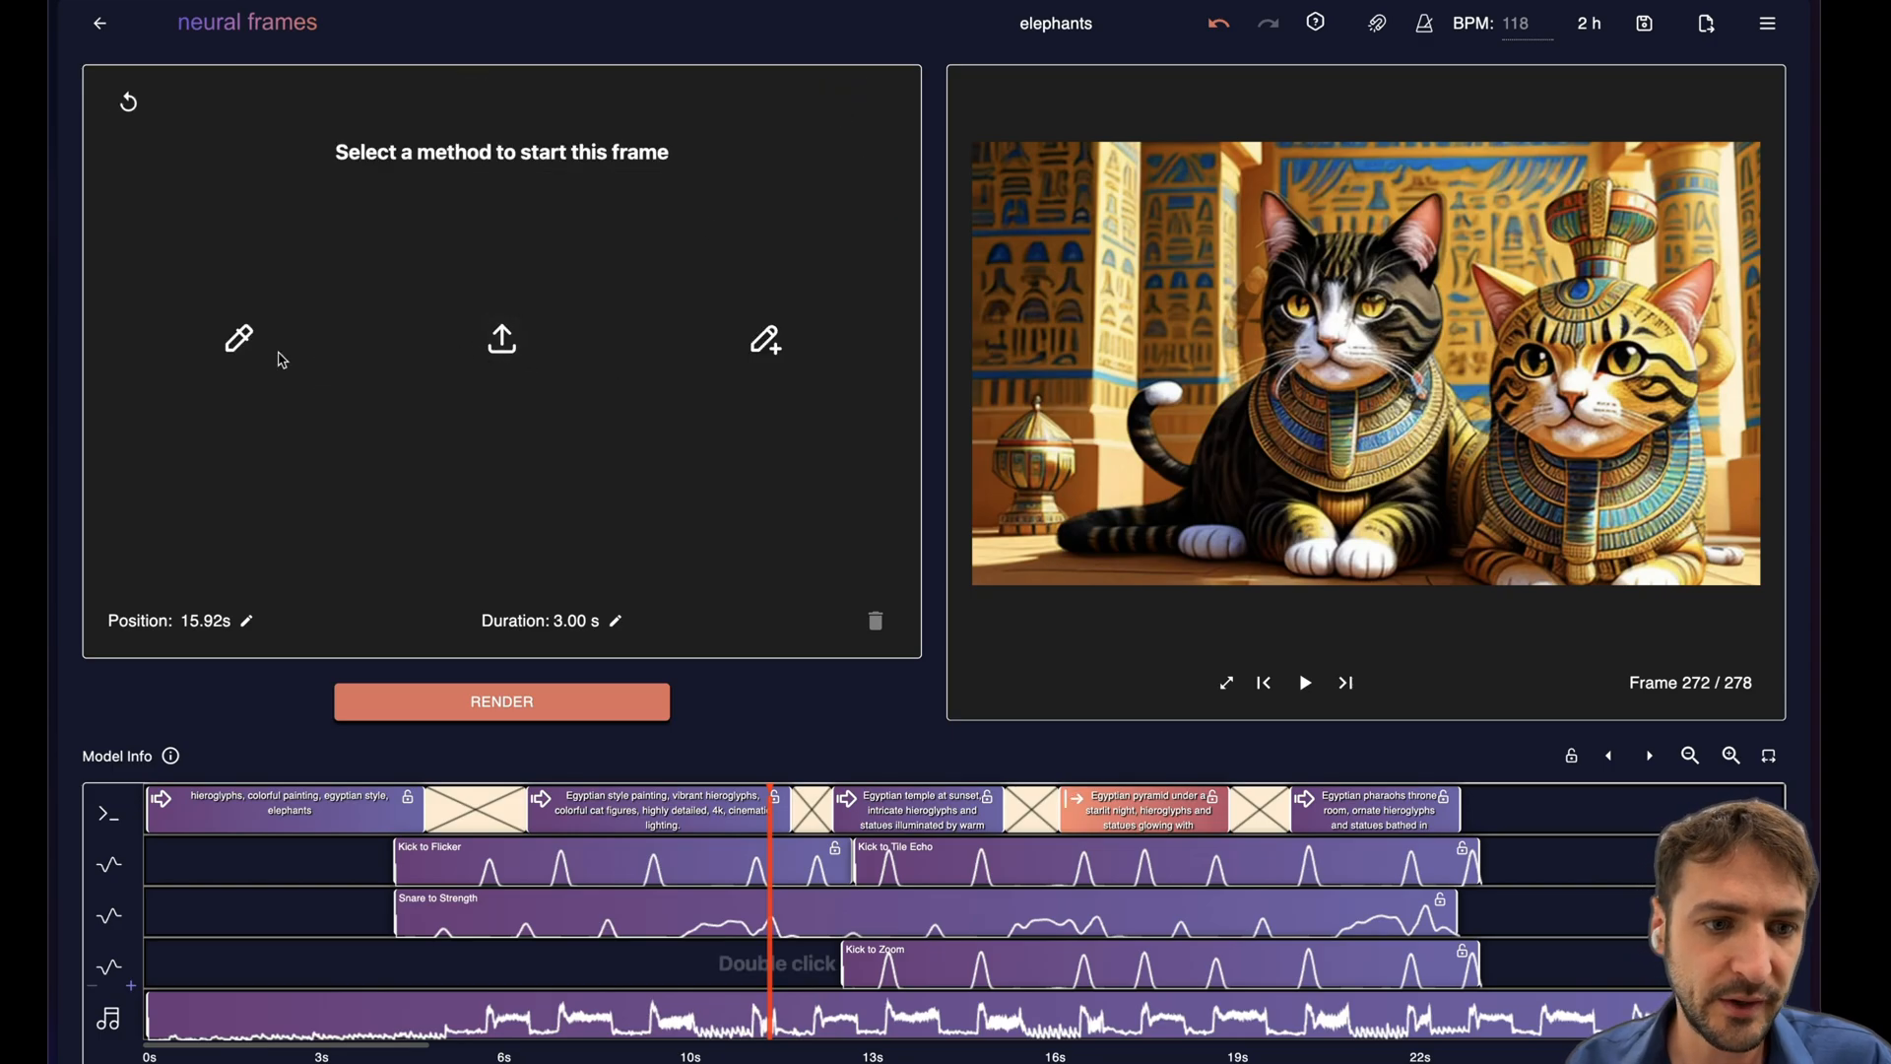
{"action": "left_click", "coordinate": [239, 341]}
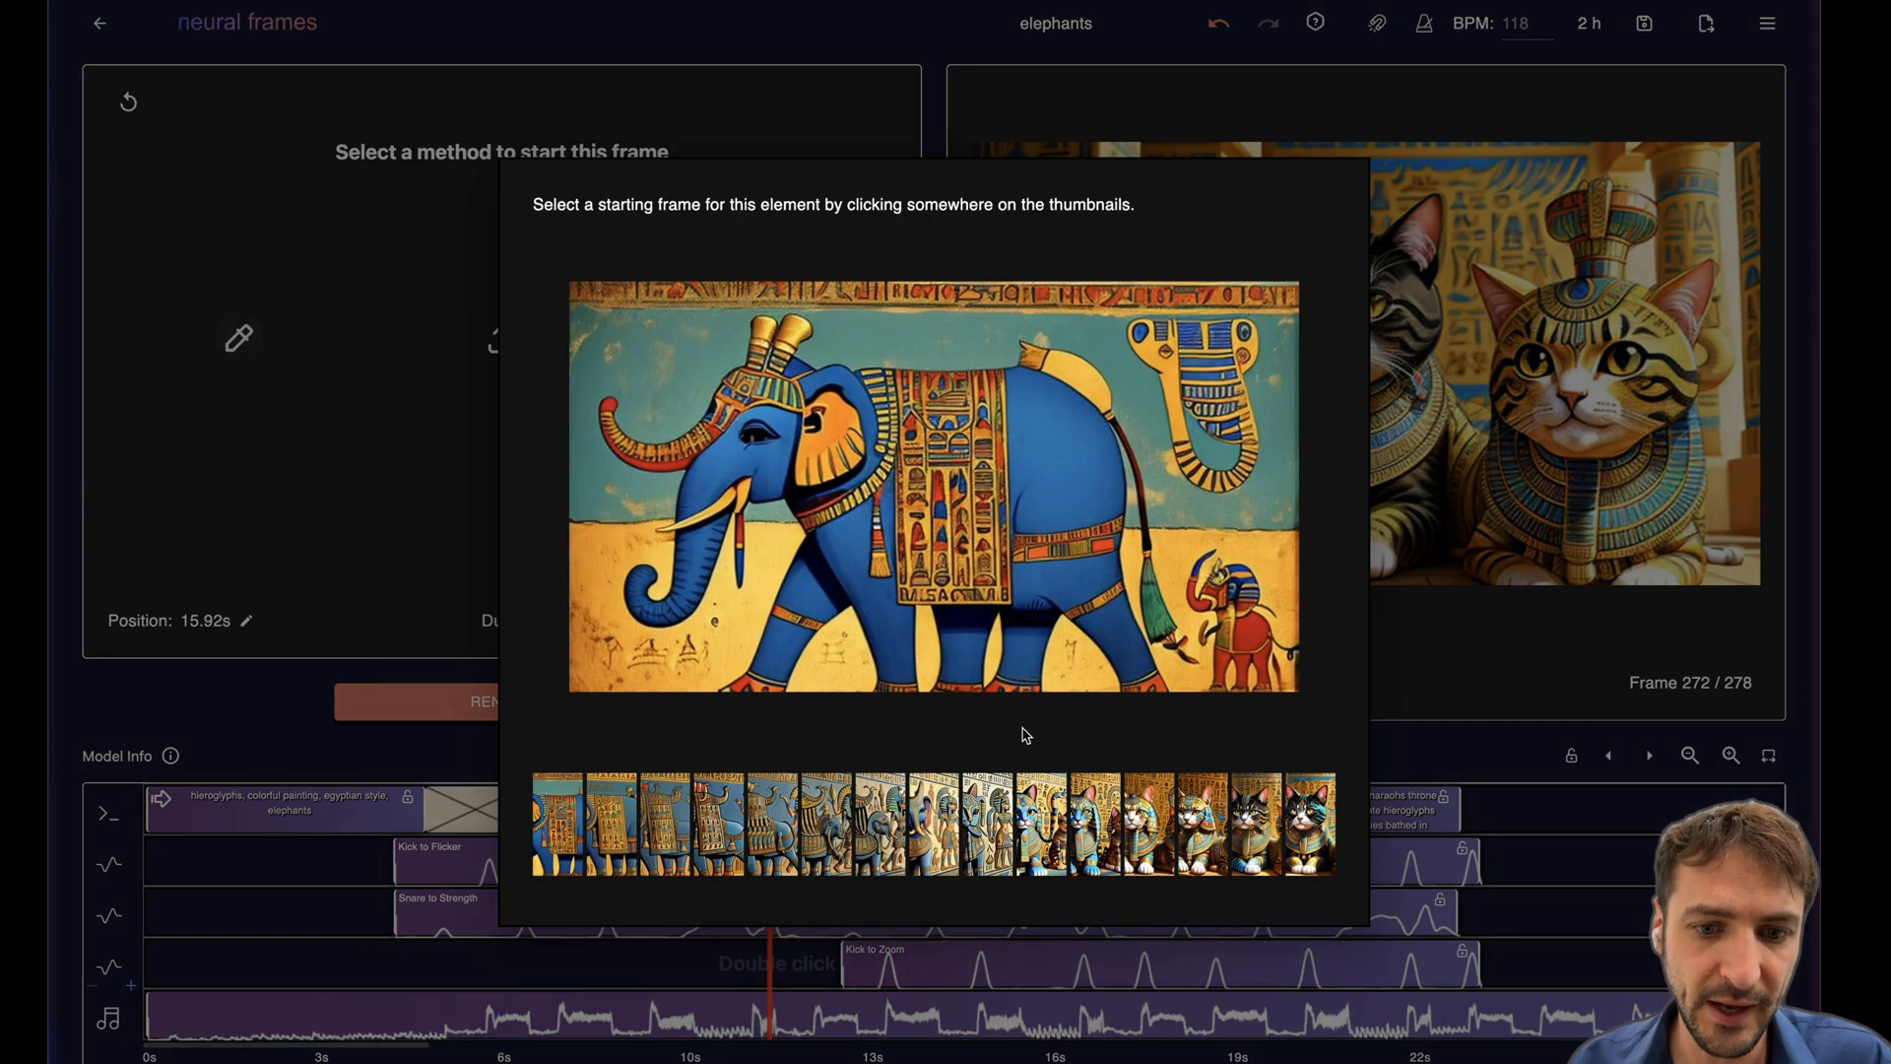
{"action": "left_click", "coordinate": [410, 389]}
Generate images for 'a cave drawing of a buddha statue' and use the first as the clip's start frame.
{"action": "left_click", "coordinate": [766, 341]}
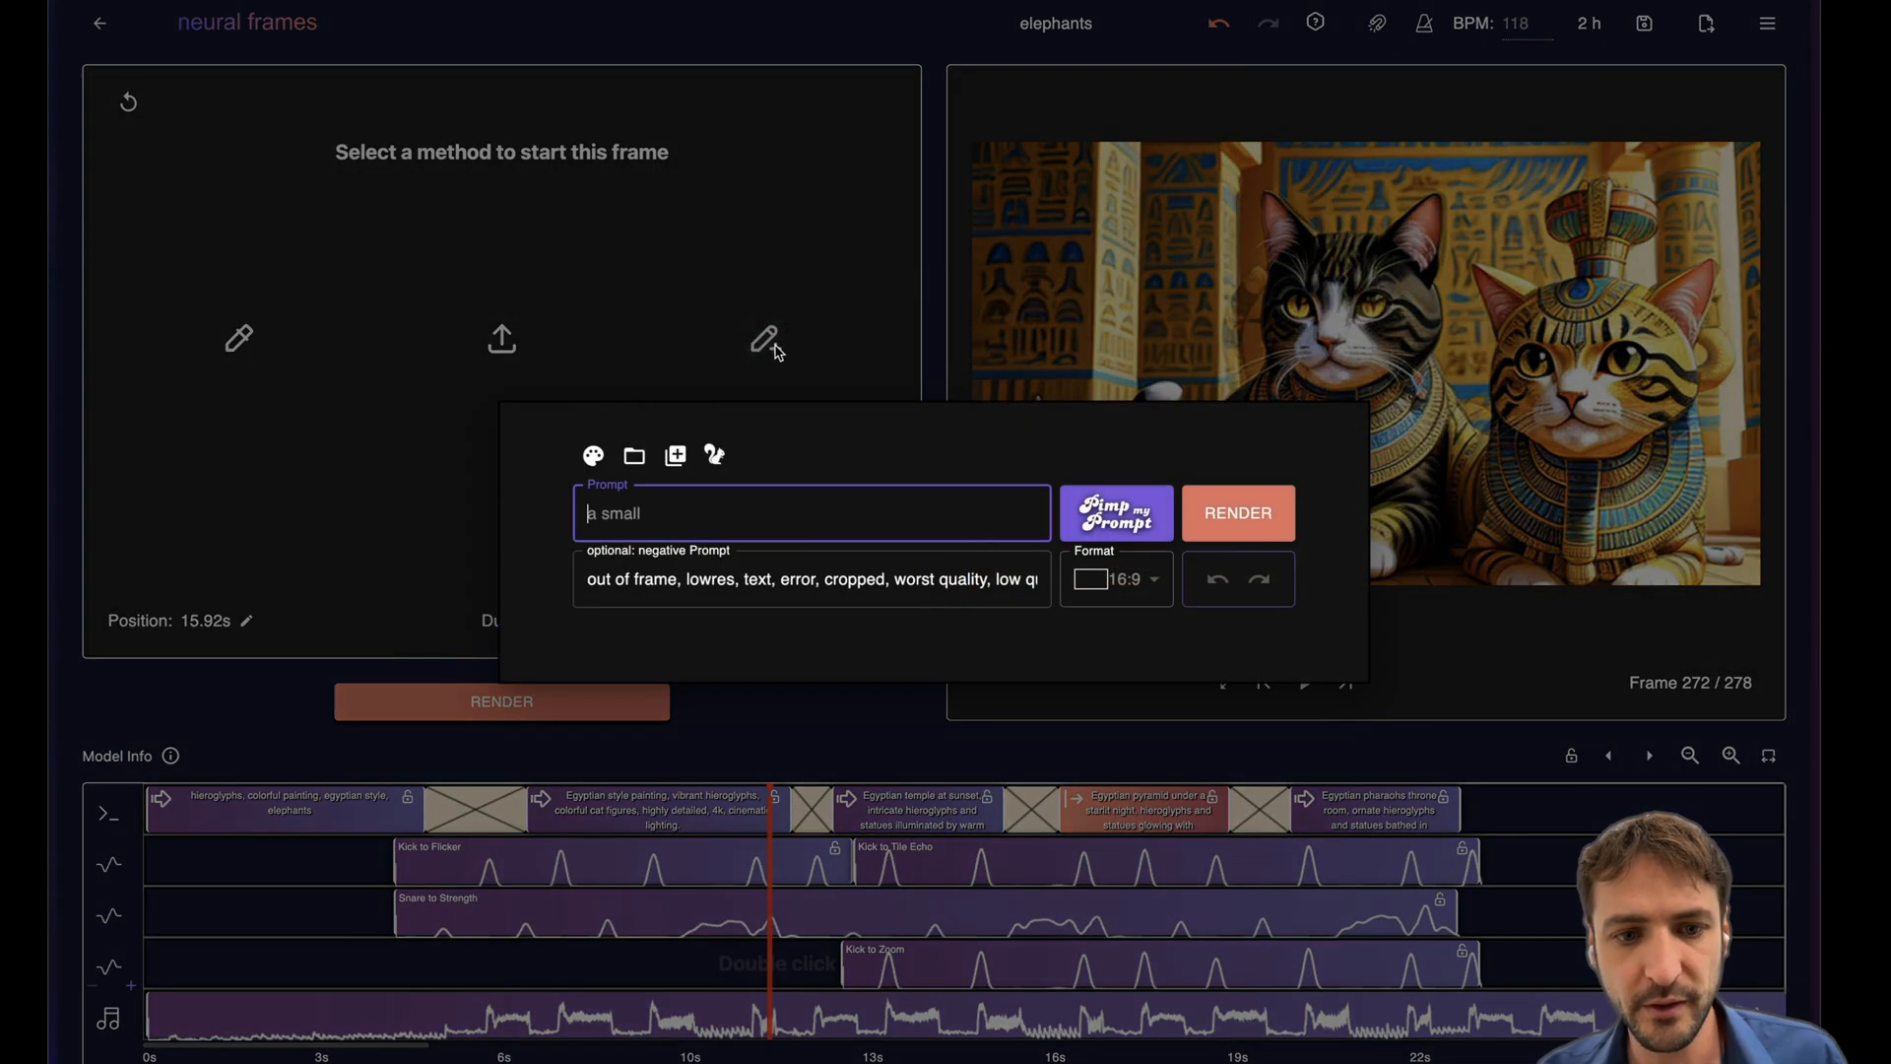
{"action": "type", "text": "a small black brown dachshund Hearing in a Jedi"}
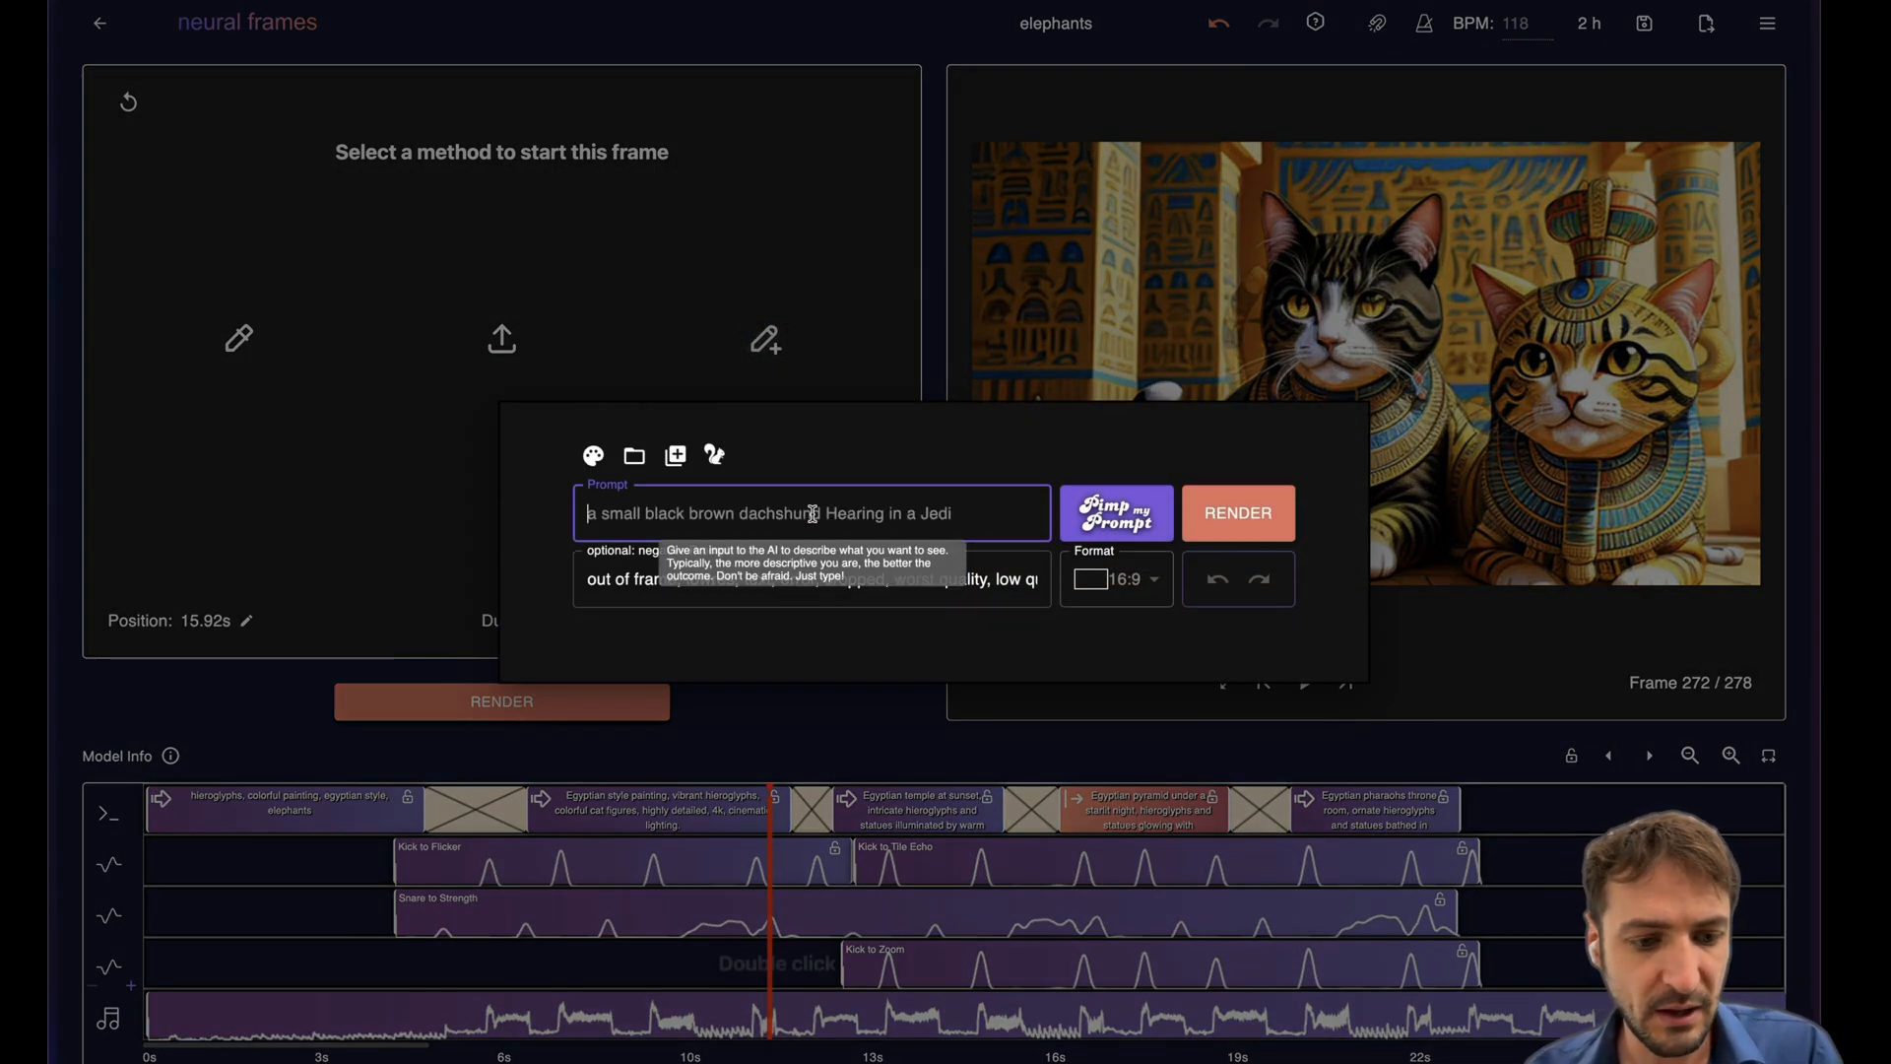
{"action": "type", "text": "a cave drawing of a"}
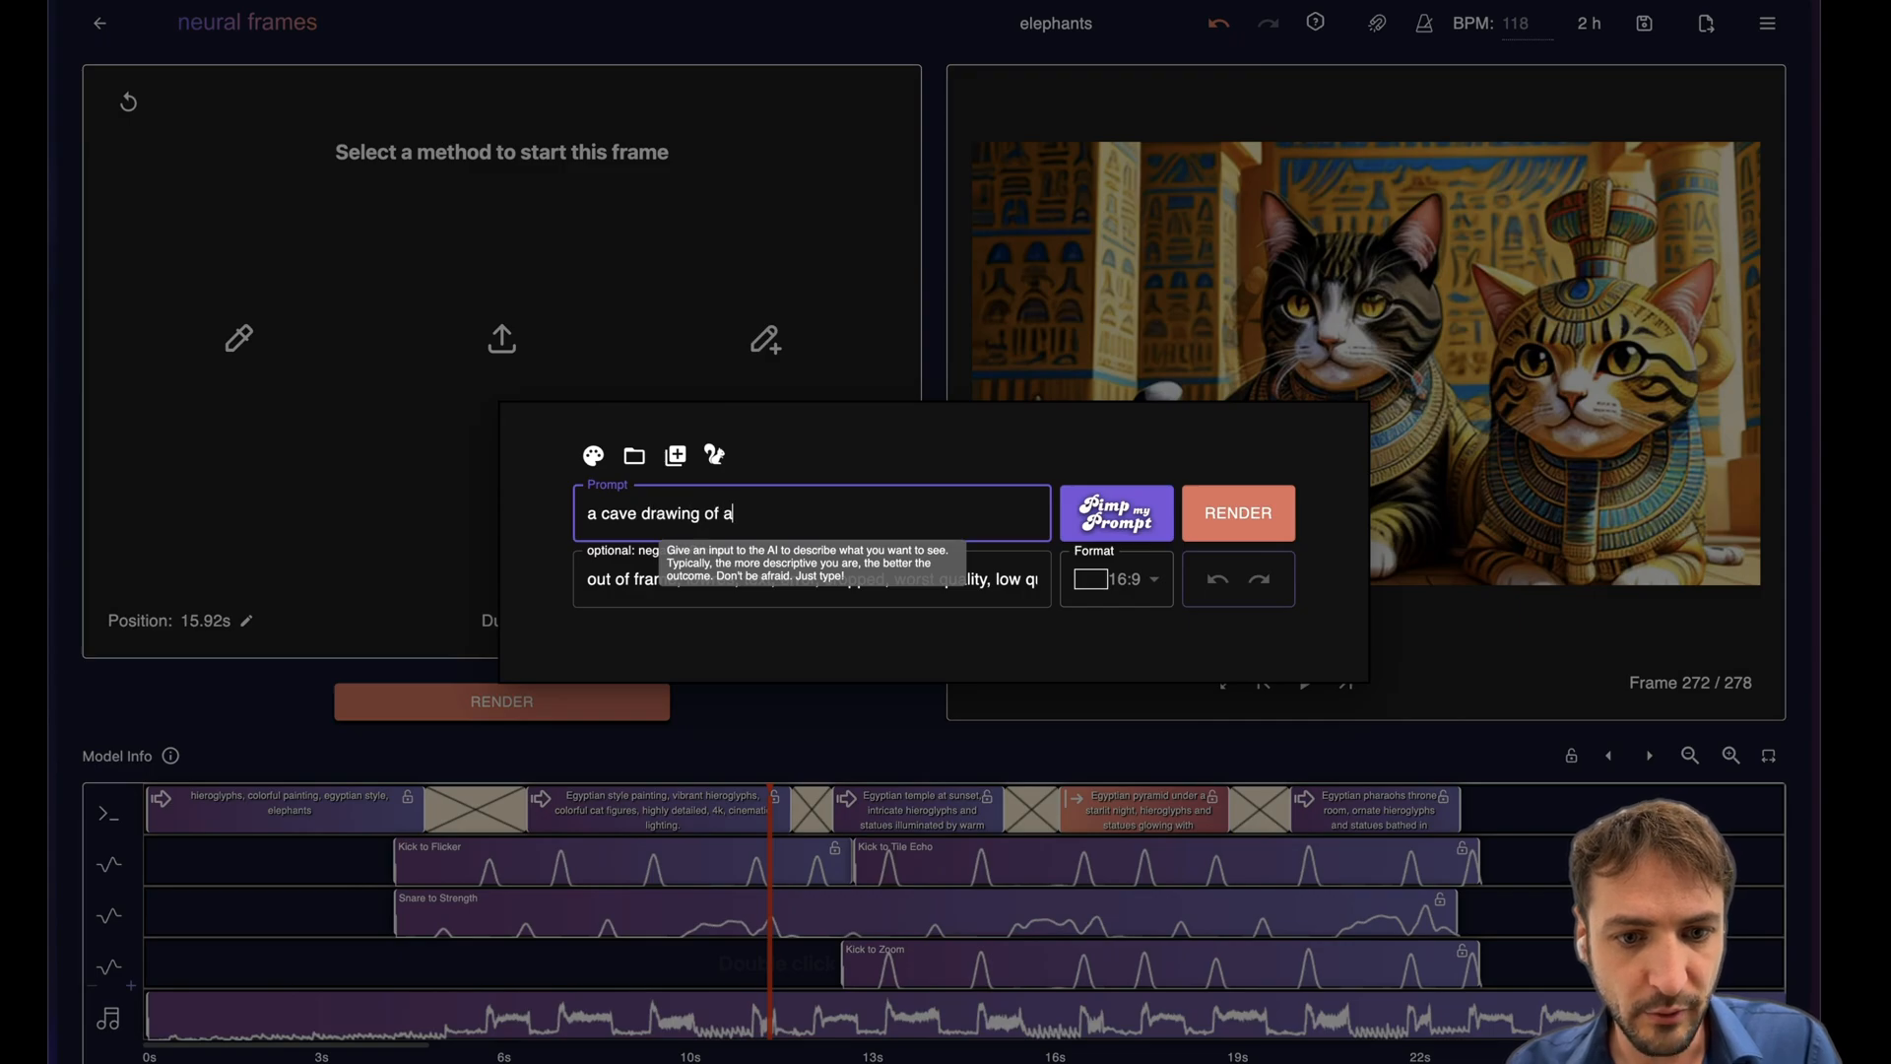
{"action": "type", "text": " buddha statue"}
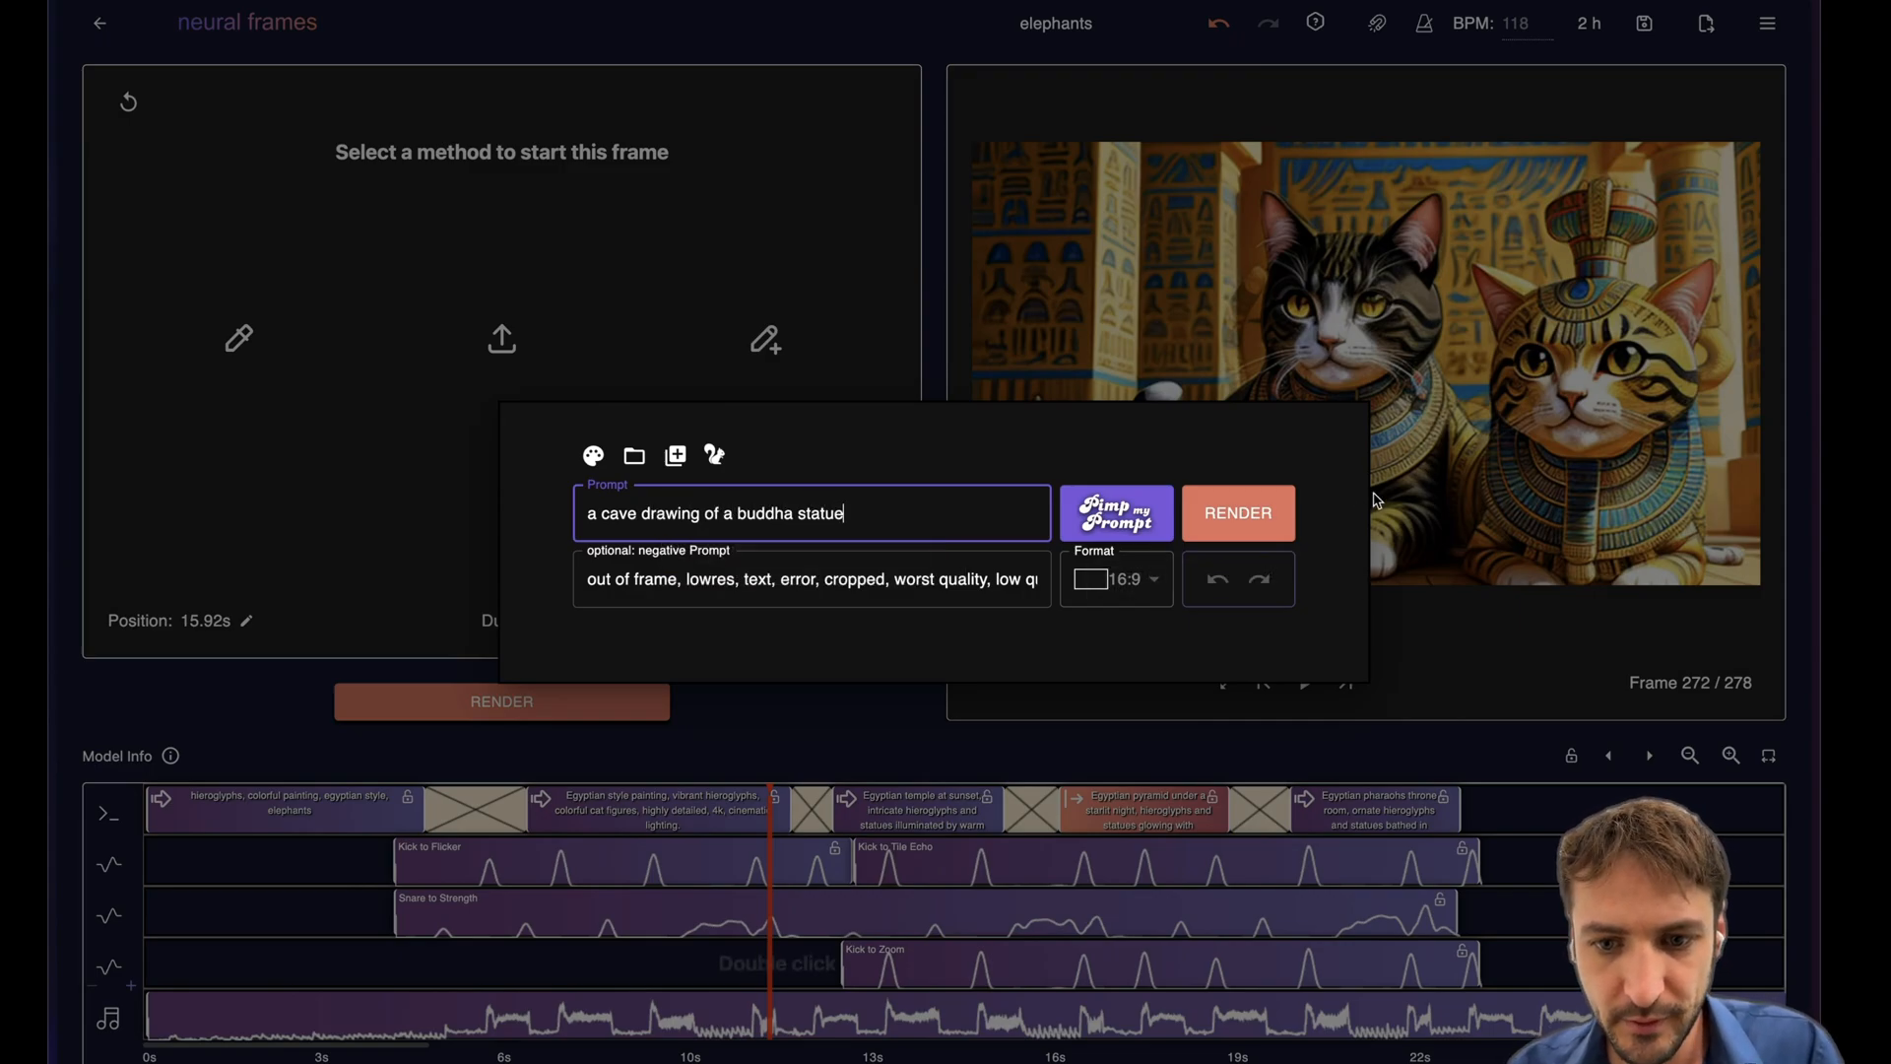
{"action": "left_click", "coordinate": [714, 454]}
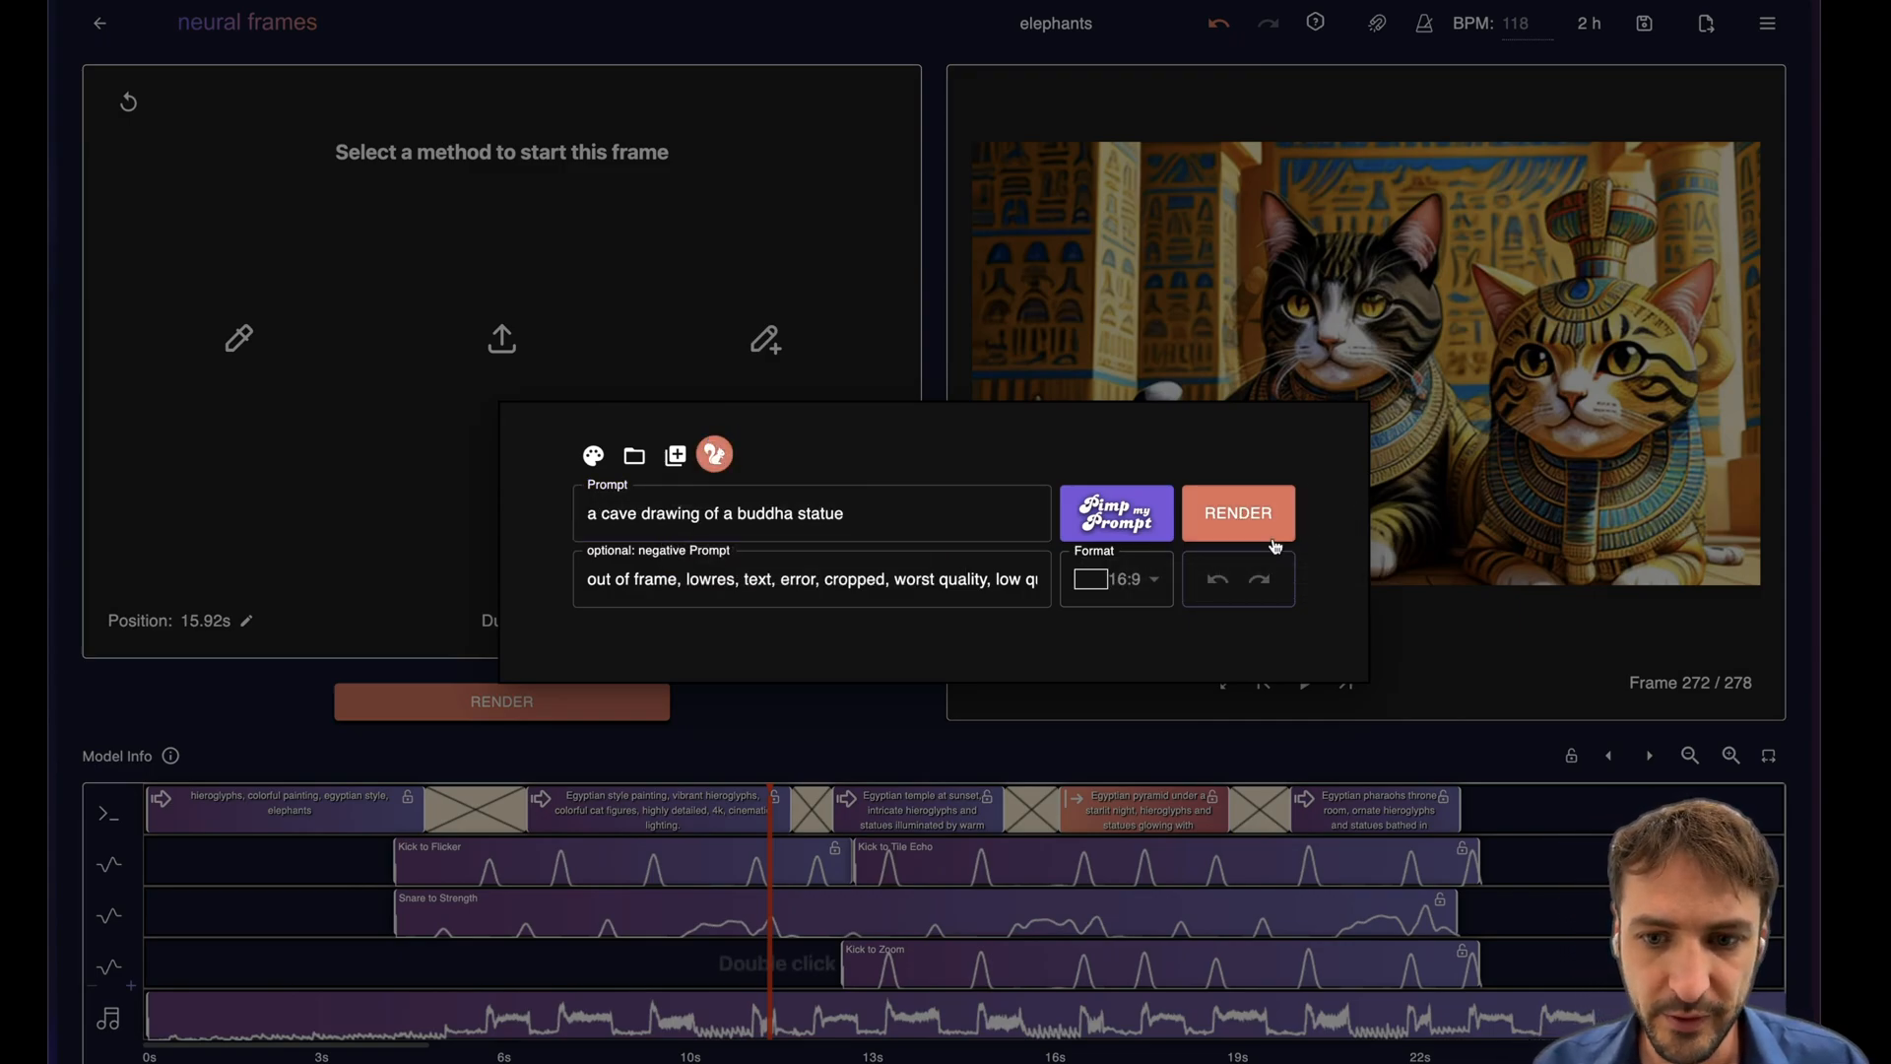
{"action": "left_click", "coordinate": [1238, 512]}
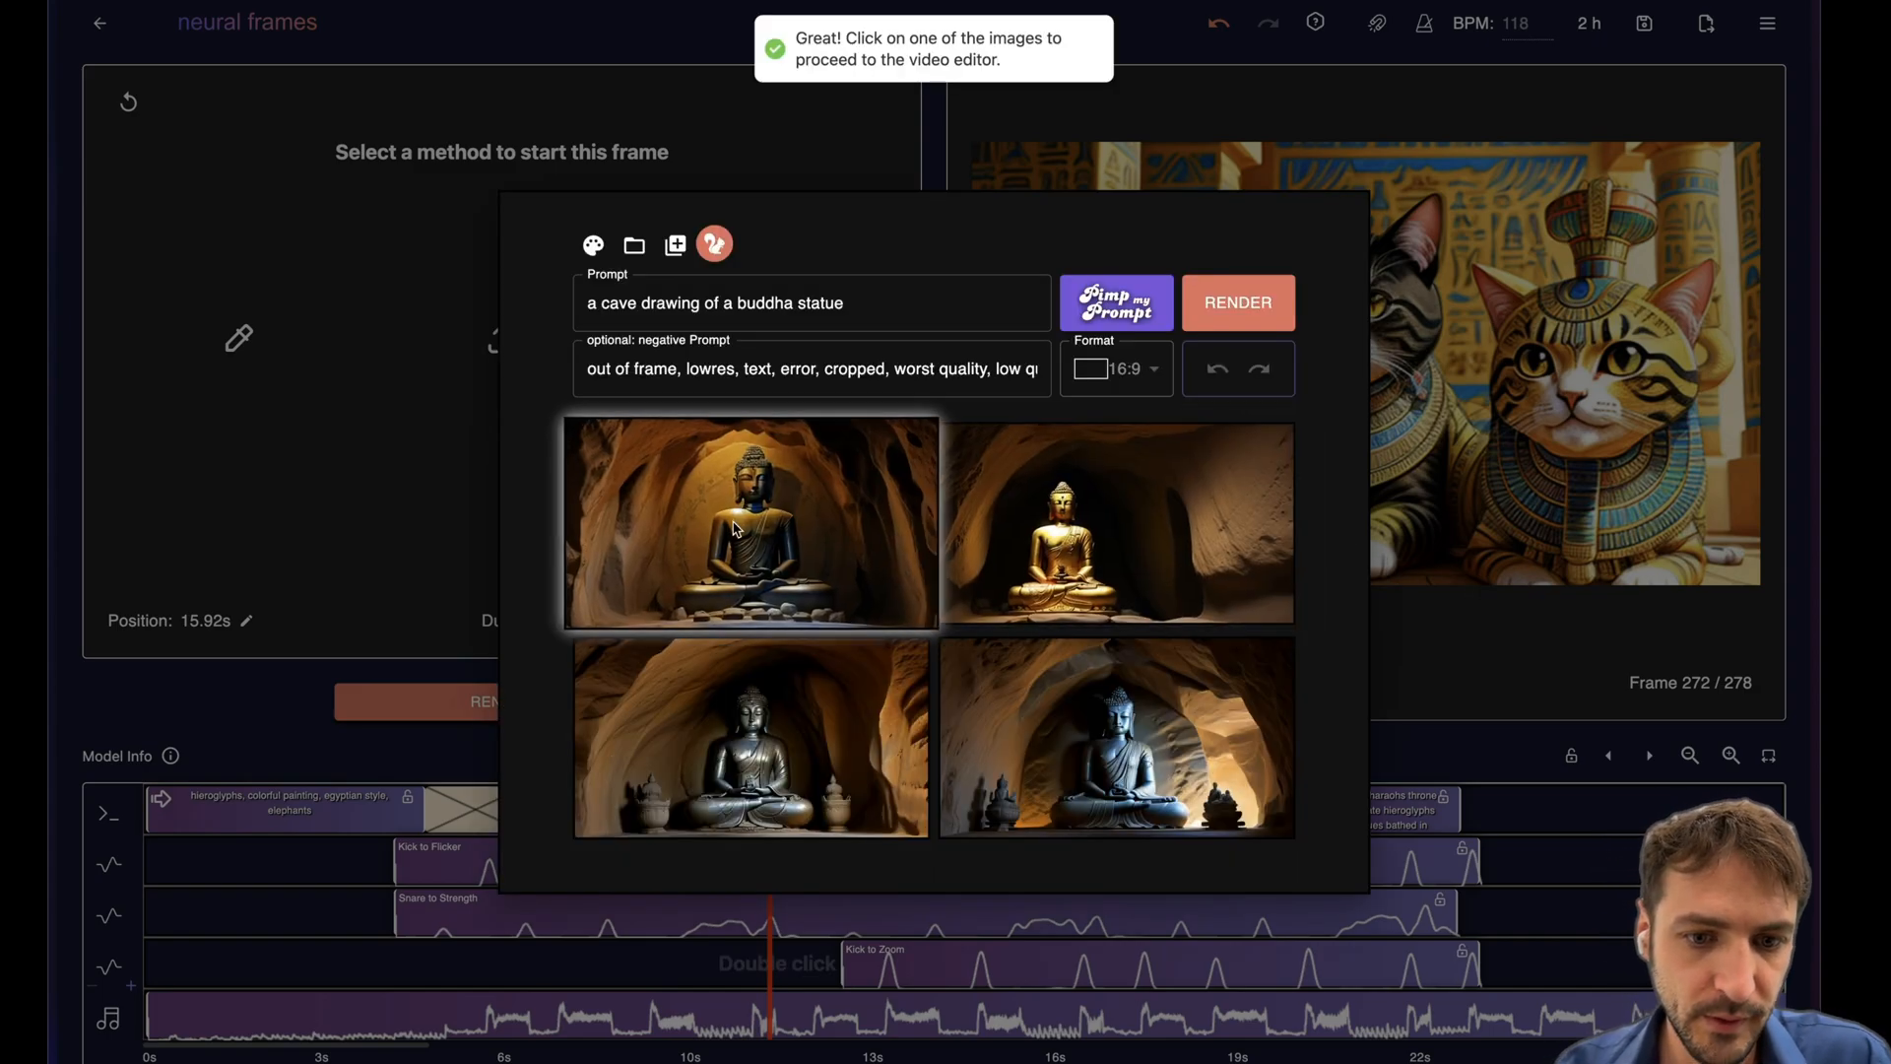
{"action": "left_click", "coordinate": [735, 529]}
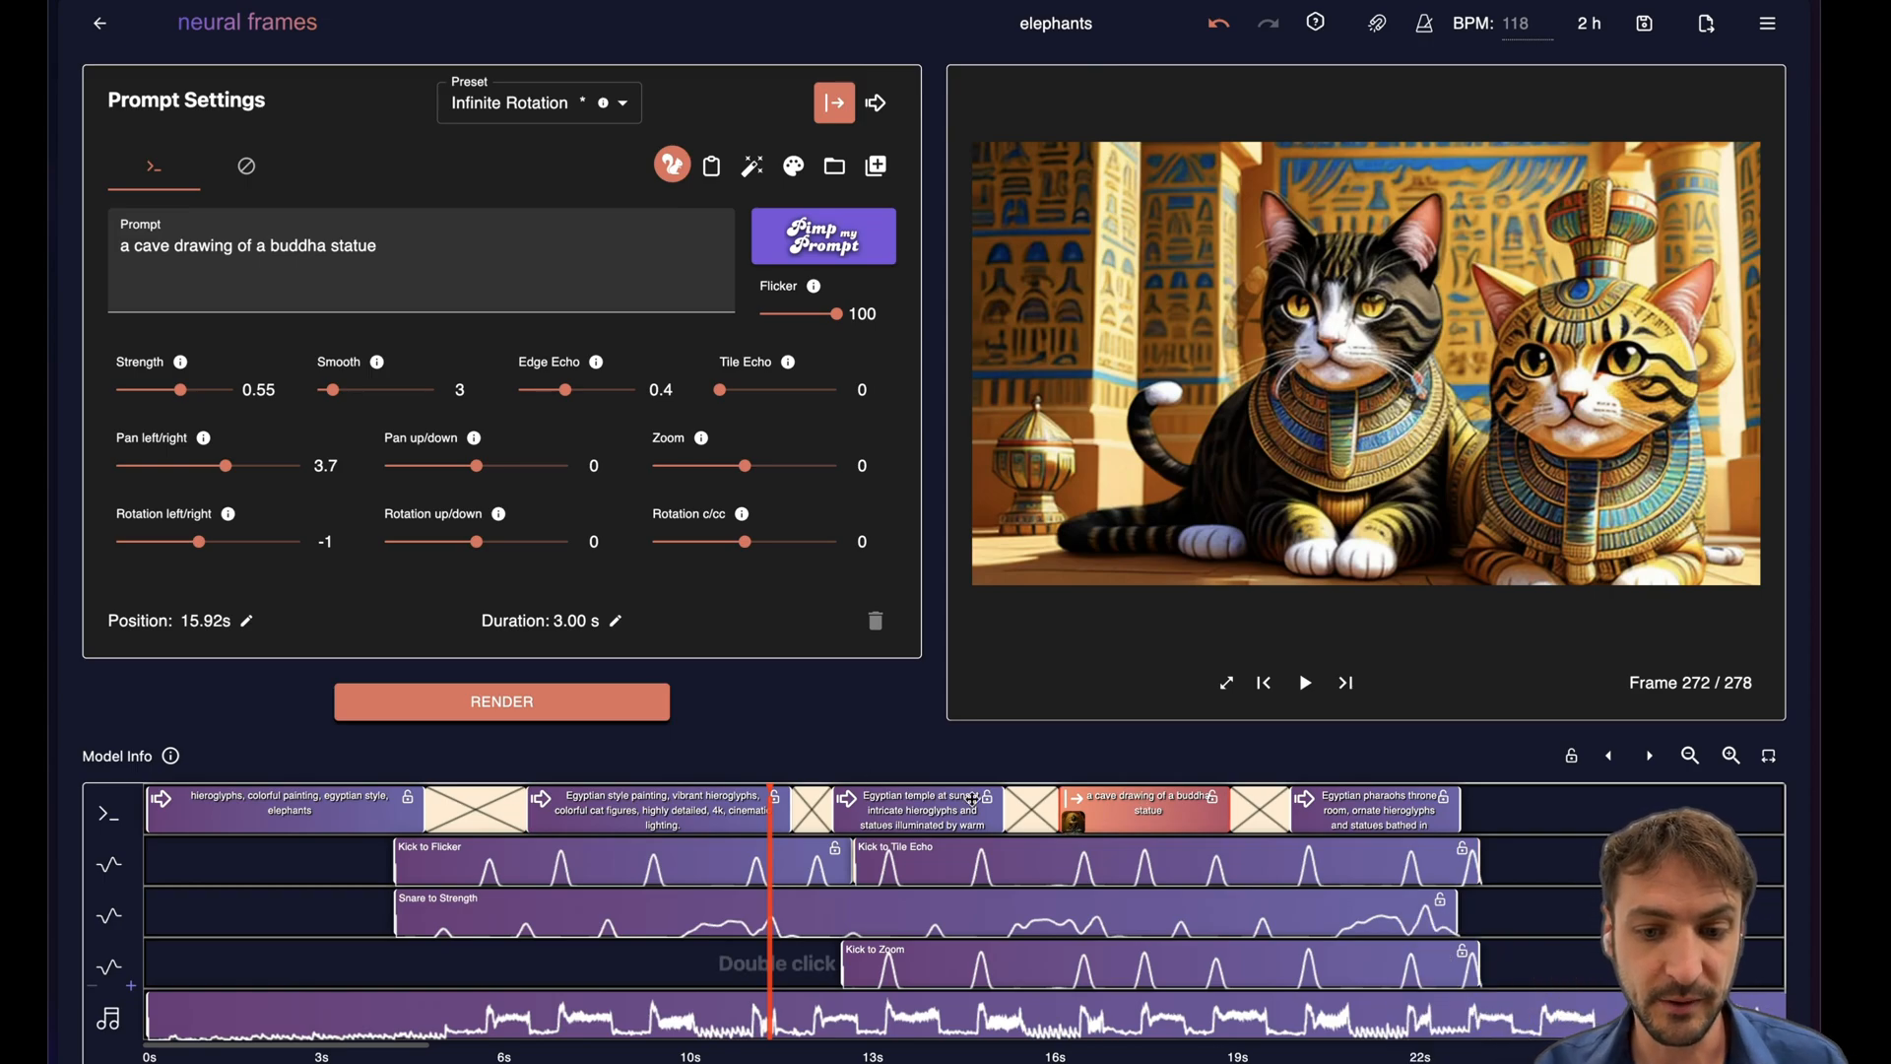
{"action": "left_click", "coordinate": [599, 701]}
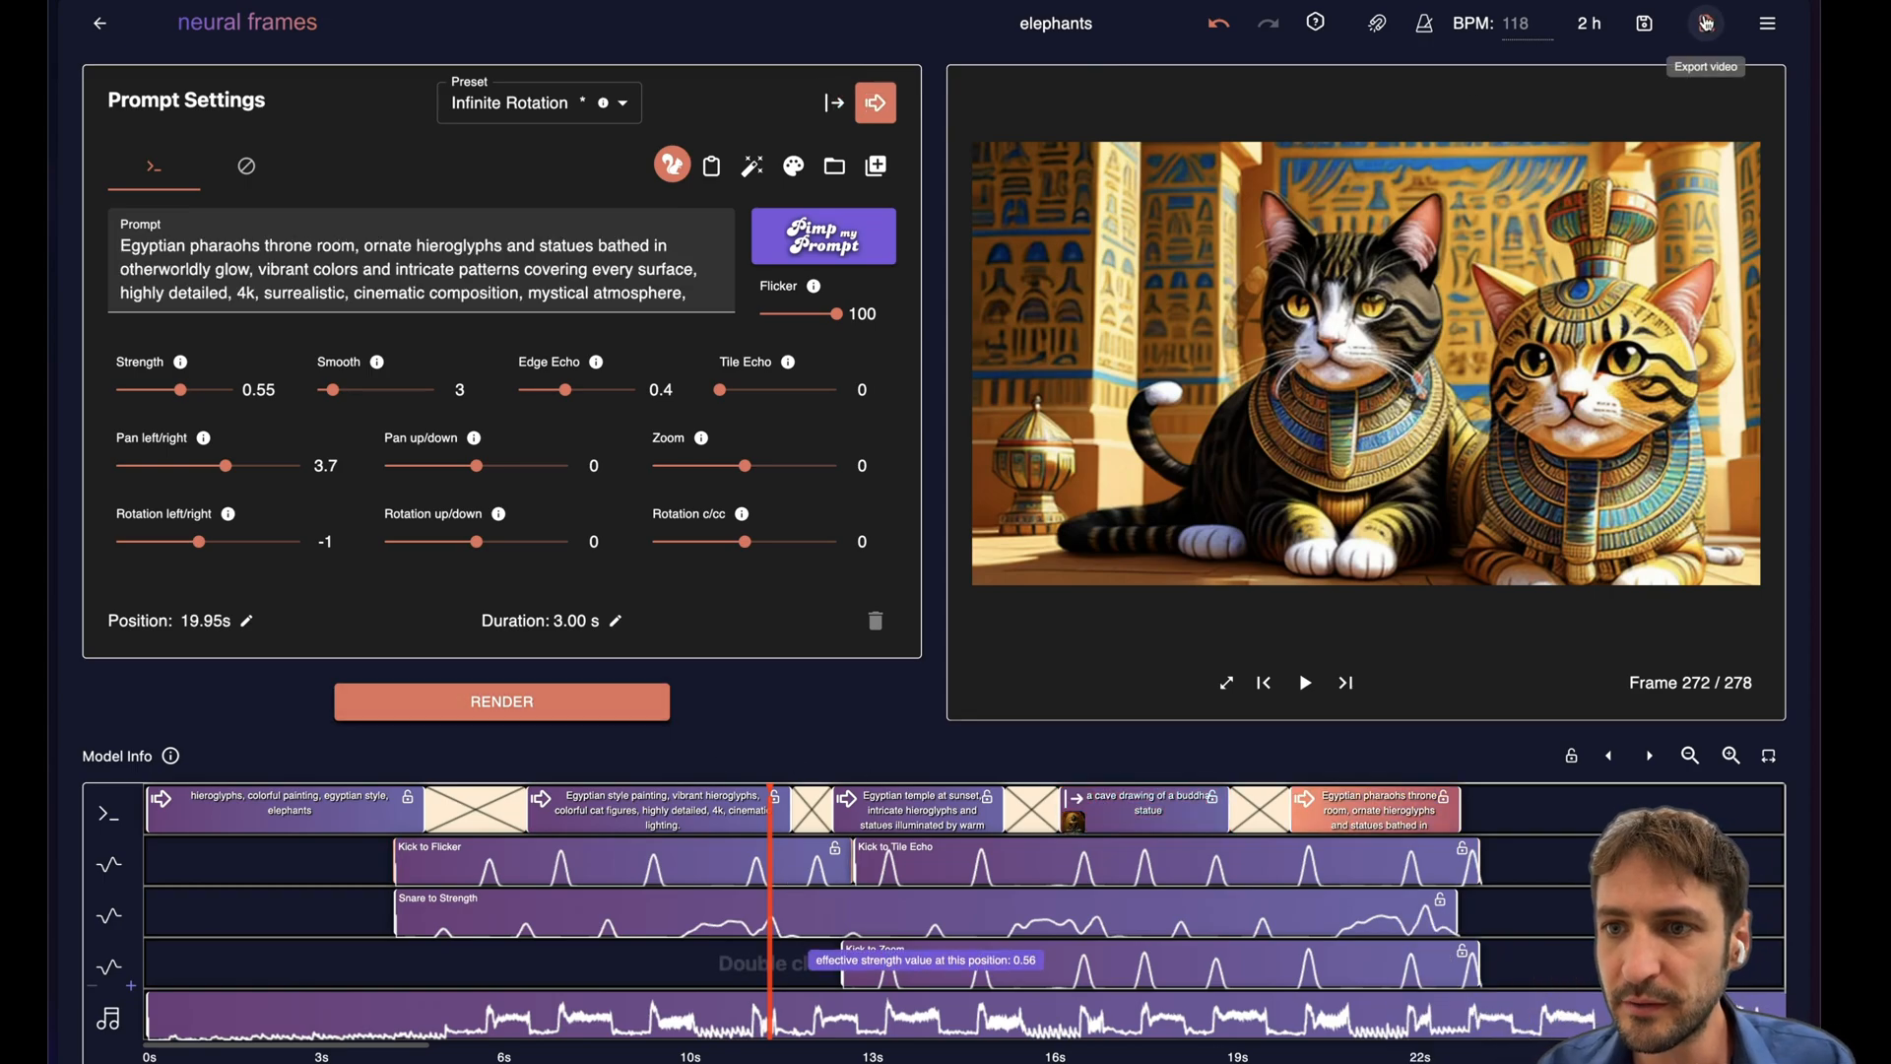
{"action": "left_click", "coordinate": [1708, 26]}
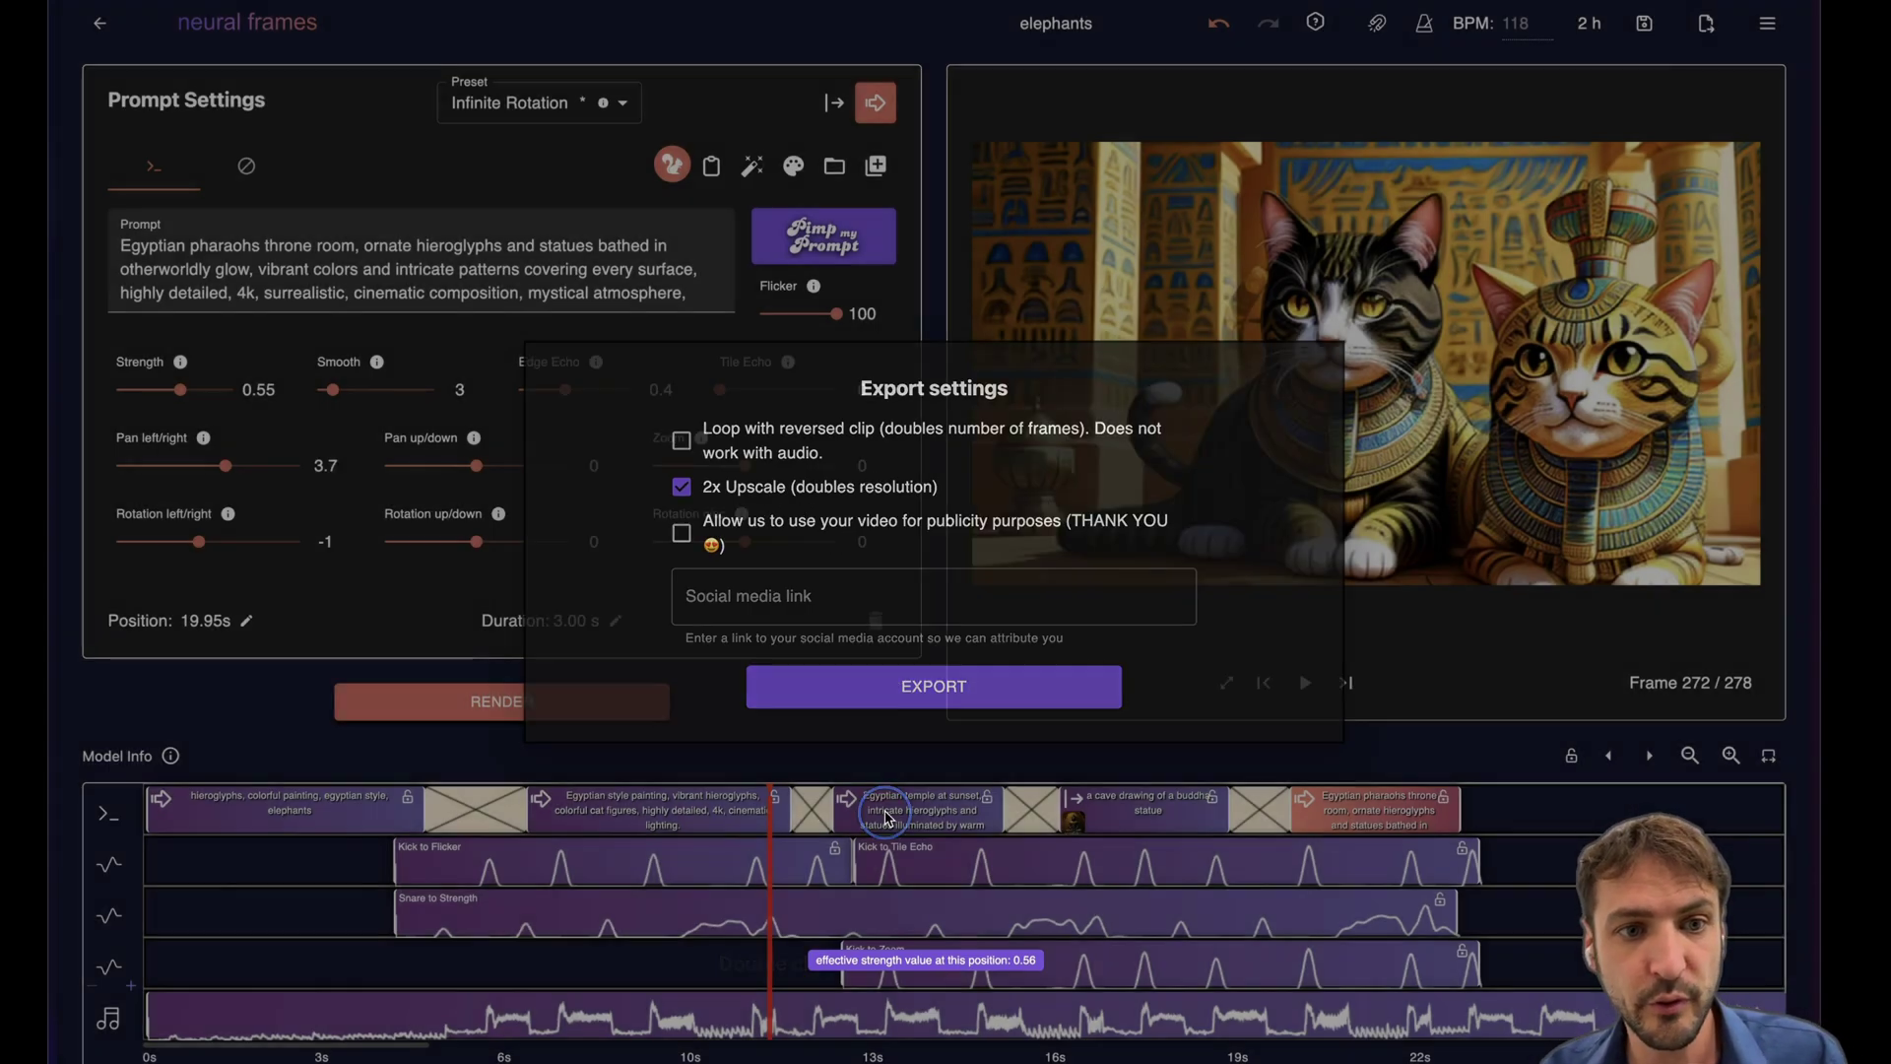
{"action": "left_click", "coordinate": [887, 817]}
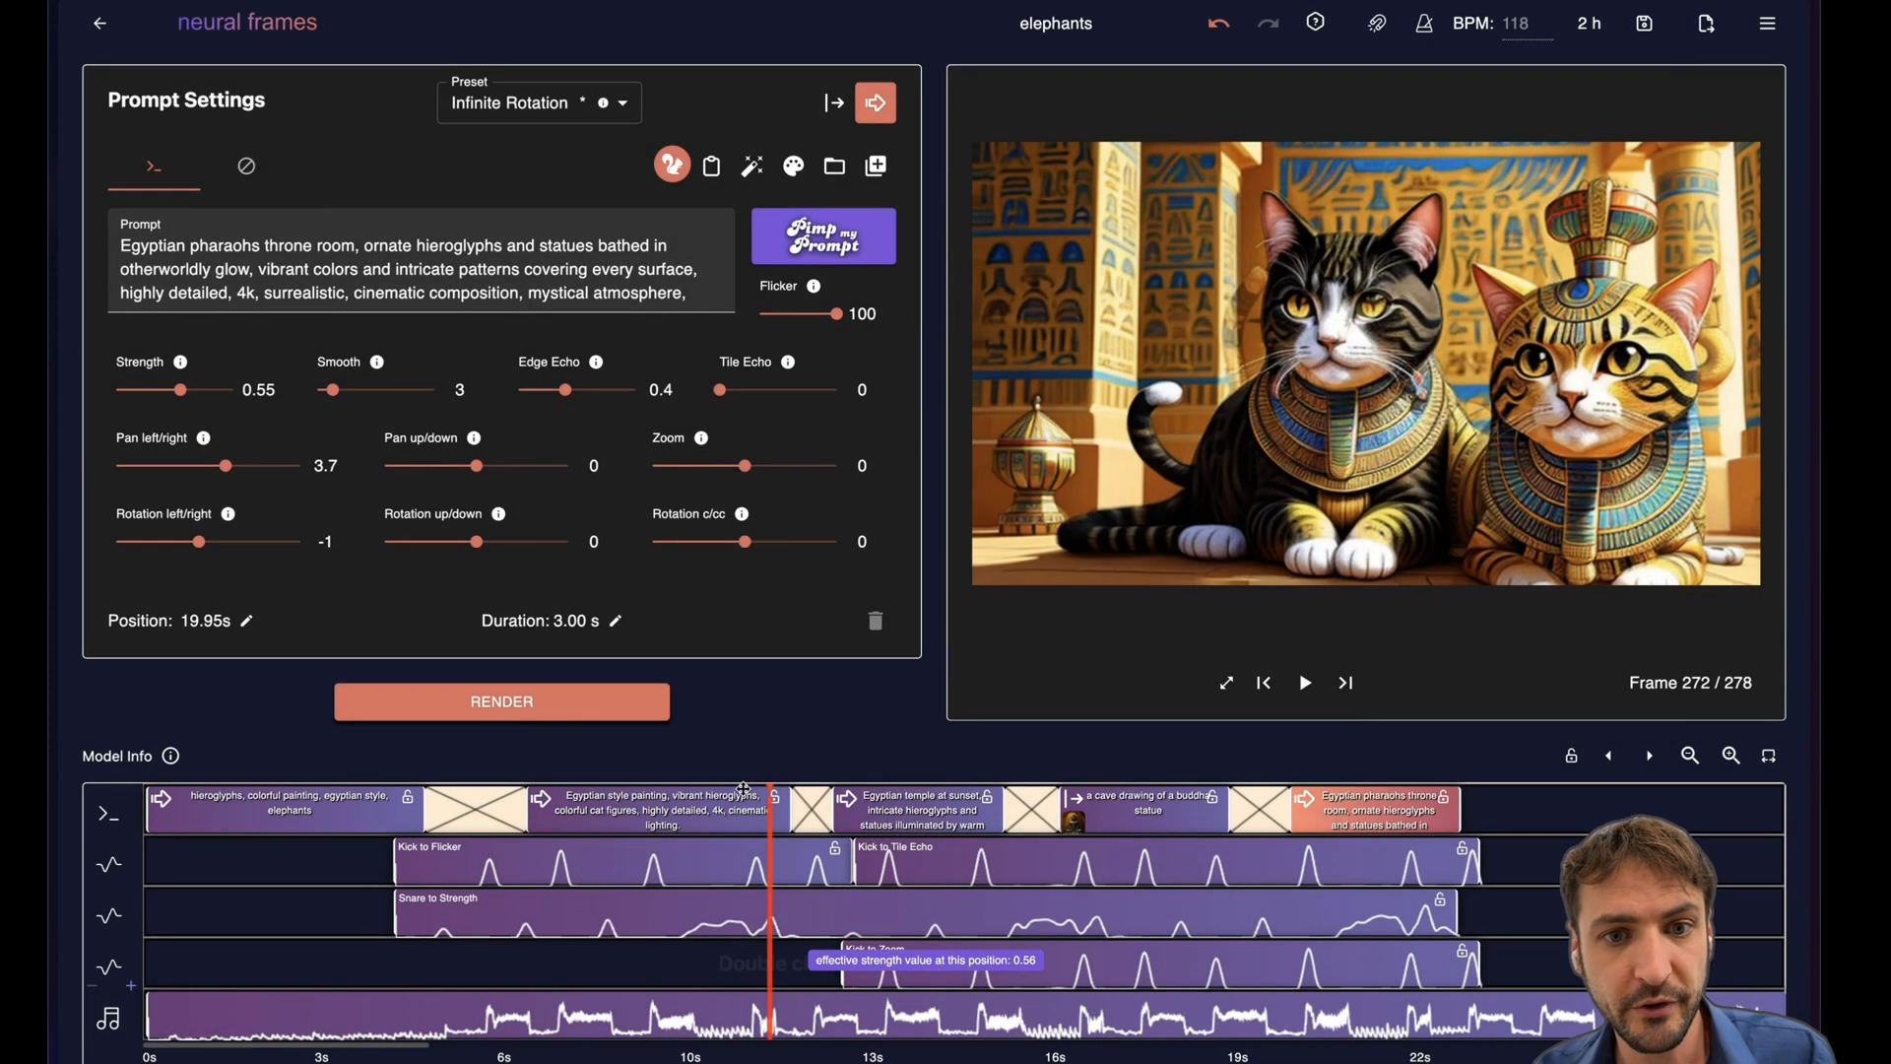